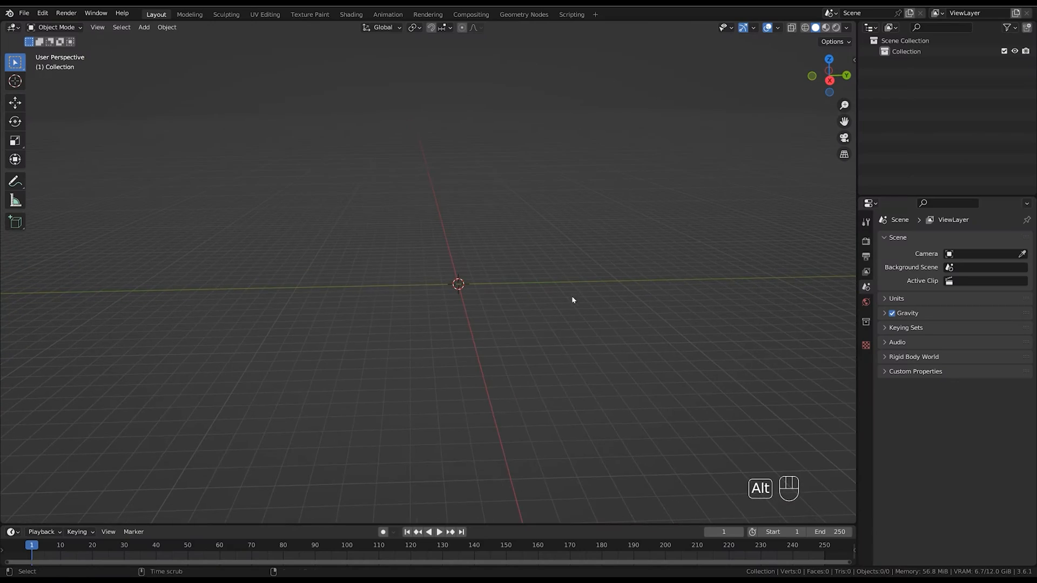
Add a mesh cylinder at the origin and rotate it 90 degrees about the Y axis.
alt+middle_drag(573, 298, 588, 221)
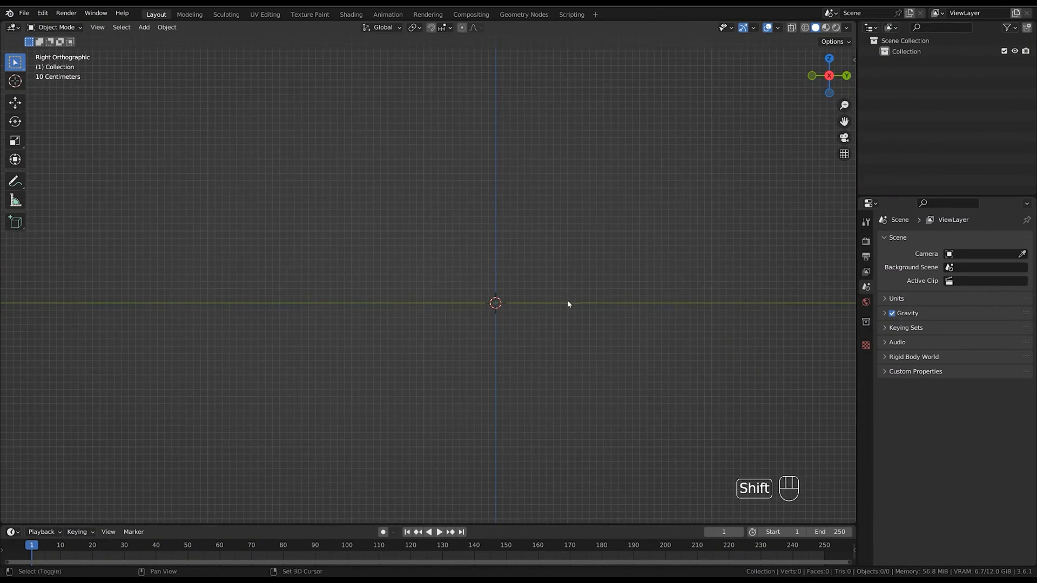
key(shift+a)
mouse_move(572, 305)
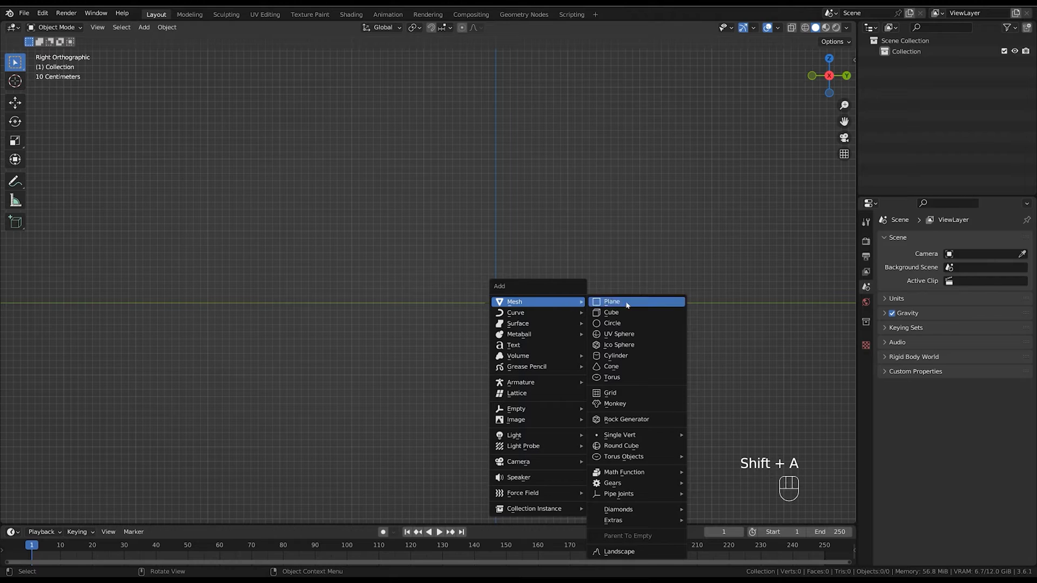
click(642, 356)
mouse_move(617, 296)
middle_down()
mouse_move(613, 275)
mouse_move(551, 282)
mouse_move(572, 275)
mouse_move(552, 304)
mouse_move(623, 311)
mouse_move(612, 316)
middle_up()
text(ry90)
key(KP_Enter)
Flatten the cylinder along the X axis to about 0.242 of its width.
ctrl+middle_drag(611, 316, 617, 301)
key(s)
key(y)
right_click(597, 301)
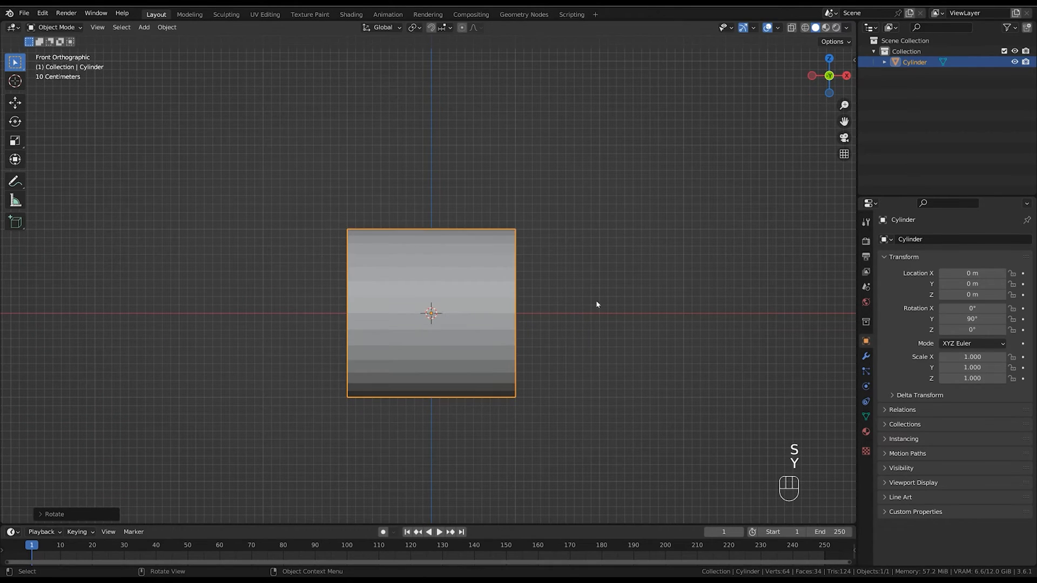
key(s)
key(x)
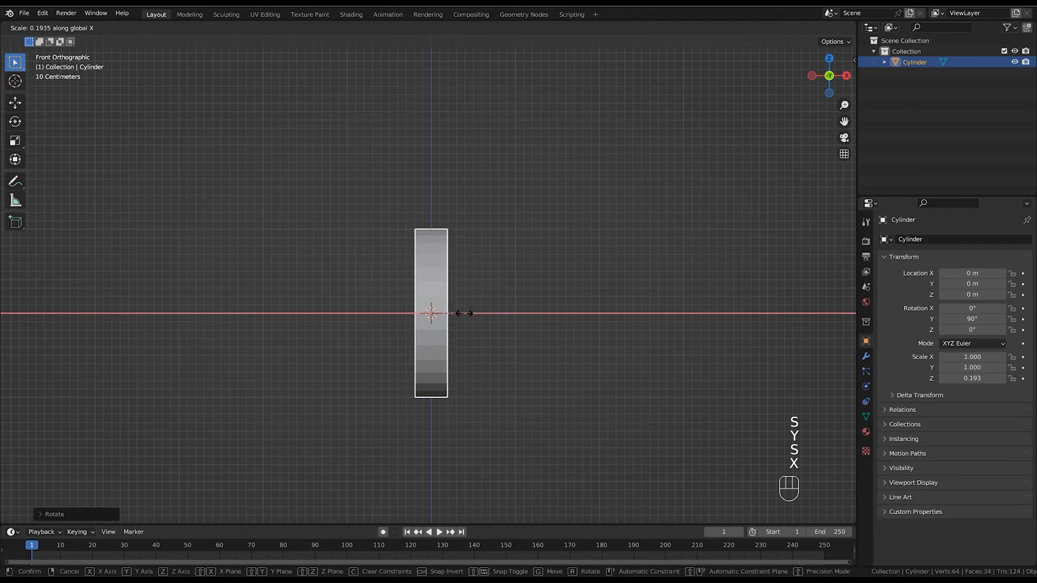
click(473, 317)
Duplicate the cylinder along X to about 0.5 m and thin the copy along X to a scale of about 0.059.
ctrl+middle_drag(475, 322, 504, 333)
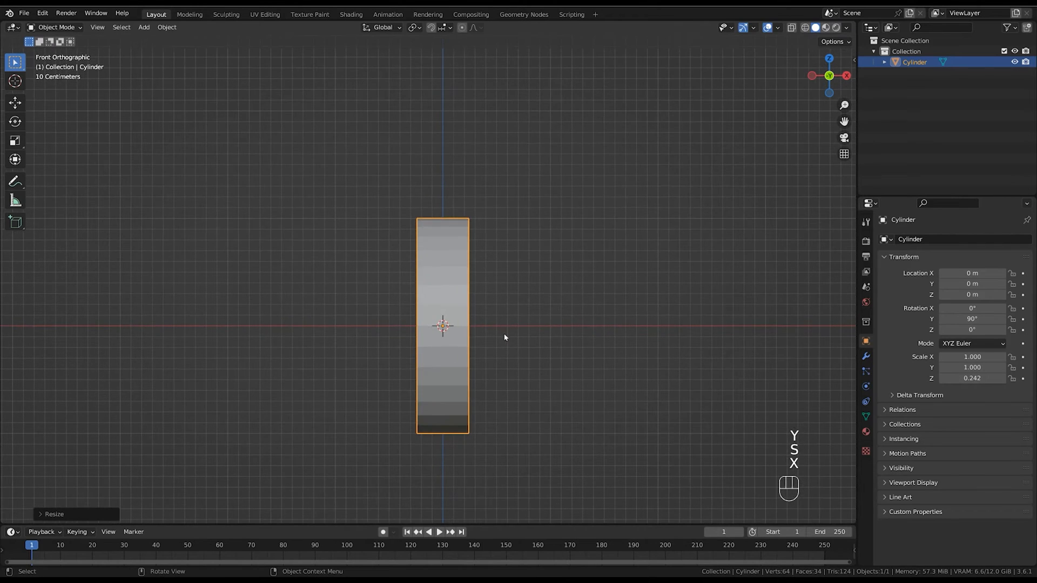
key(shift+d)
key(x)
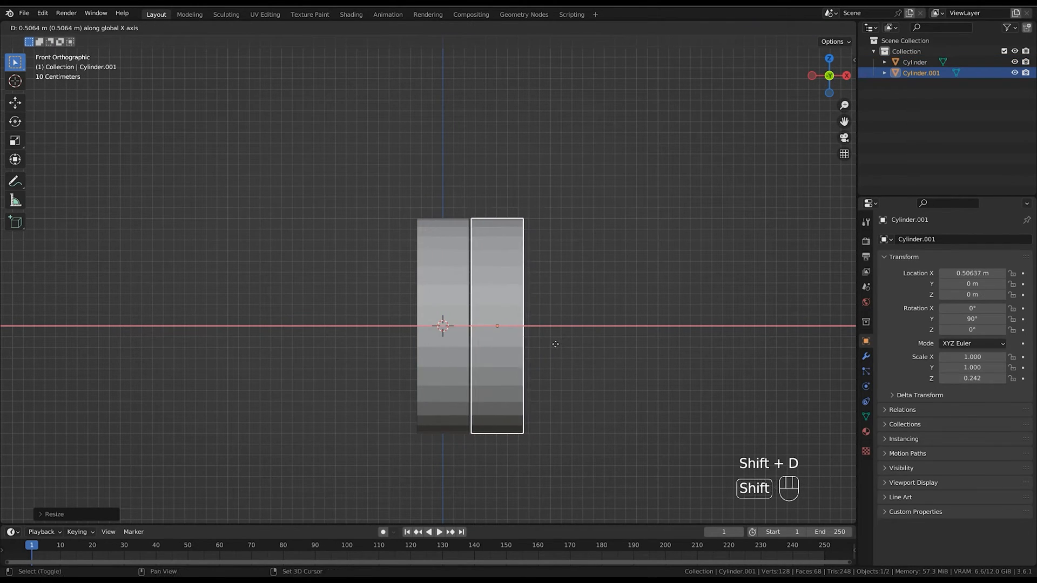
click(547, 346)
key(s)
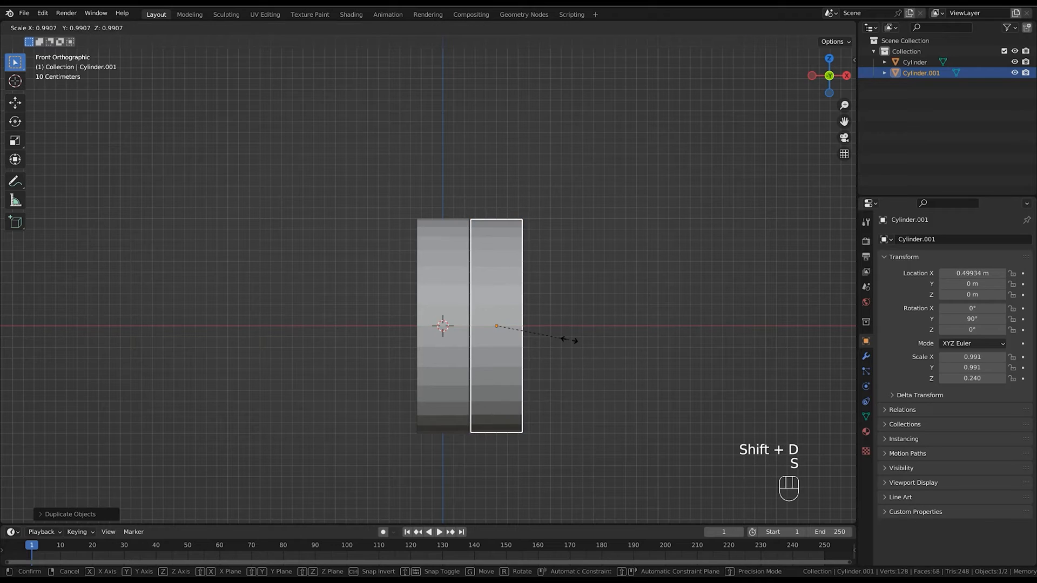
key(x)
click(510, 341)
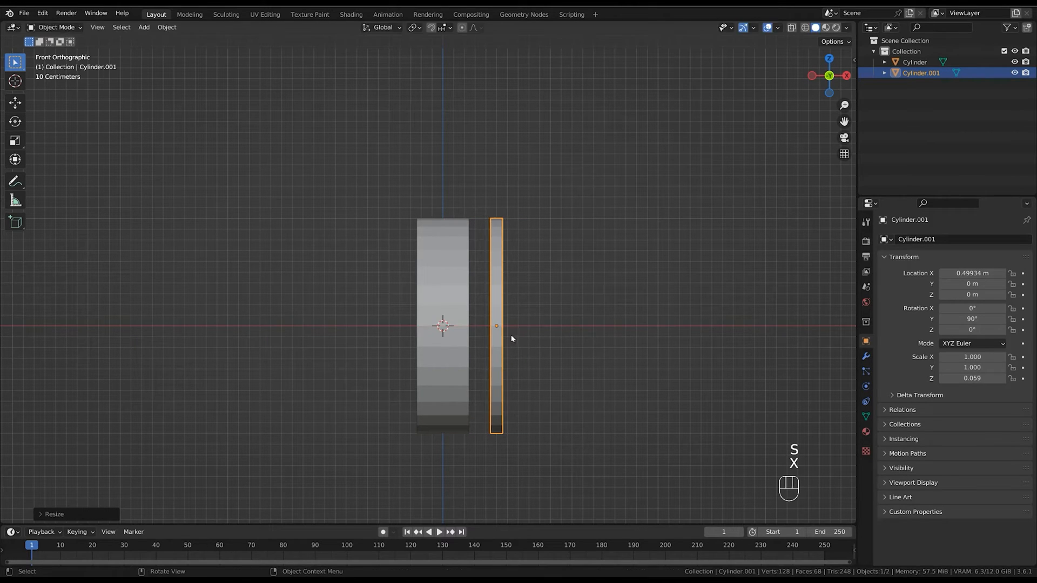
Place the thin disc against the main cylinder at about X 0.286 m and enlarge it to a scale of about 1.03.
key(g)
key(x)
key(ctrl+z)
key(ctrl+z)
key(s)
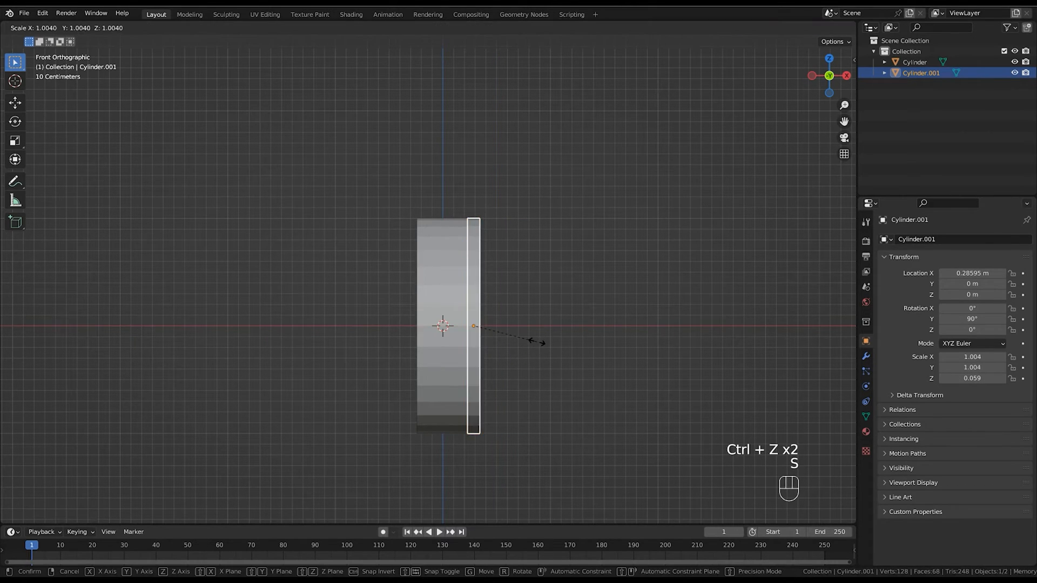
click(539, 342)
click(541, 310)
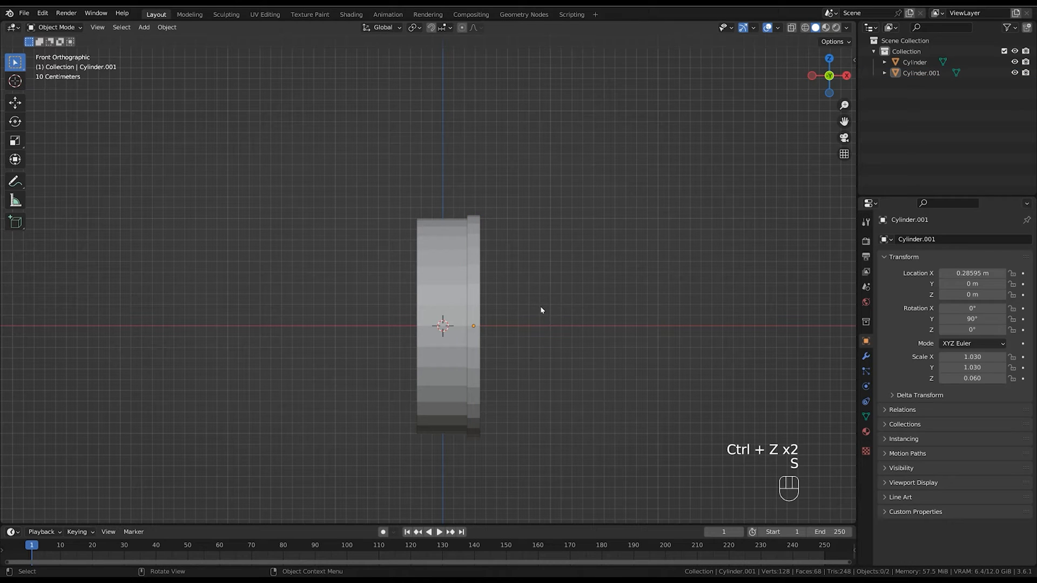
click(475, 313)
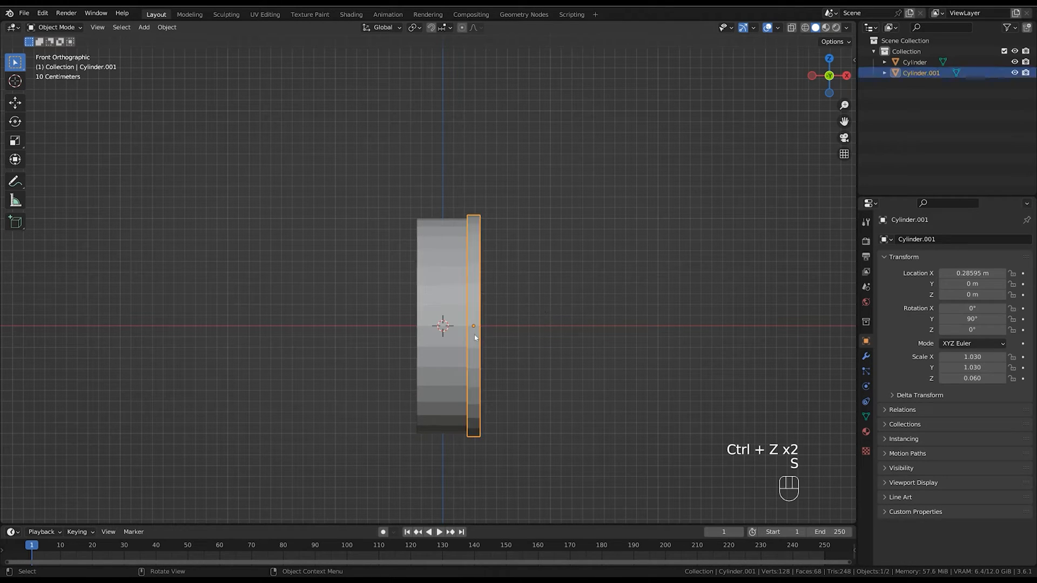
Duplicate the thin disc and move the copy along X to about 0.484 m, leaving a small gap.
key(shift+d)
right_click(549, 324)
key(g)
key(x)
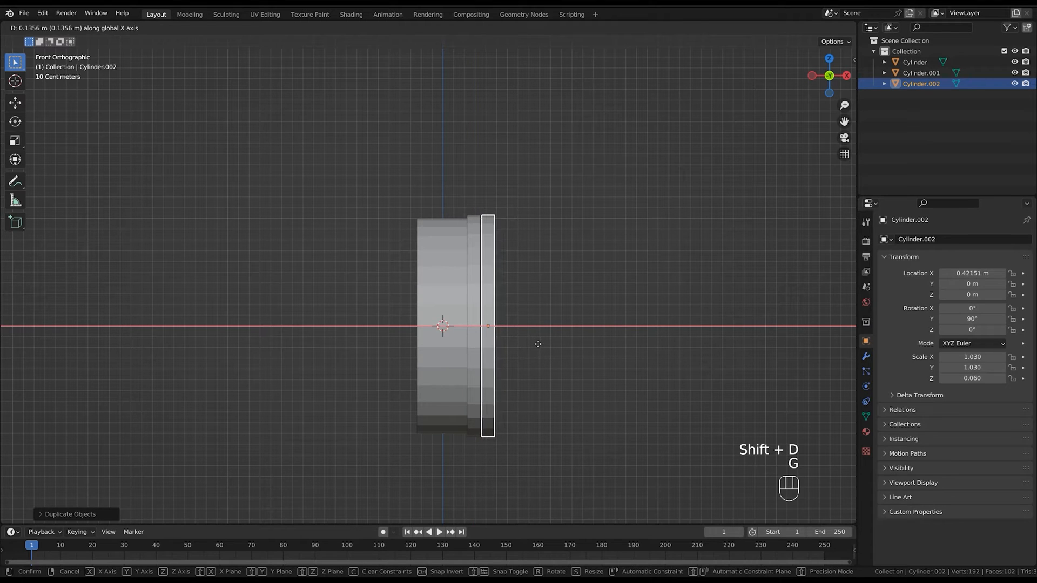
click(548, 349)
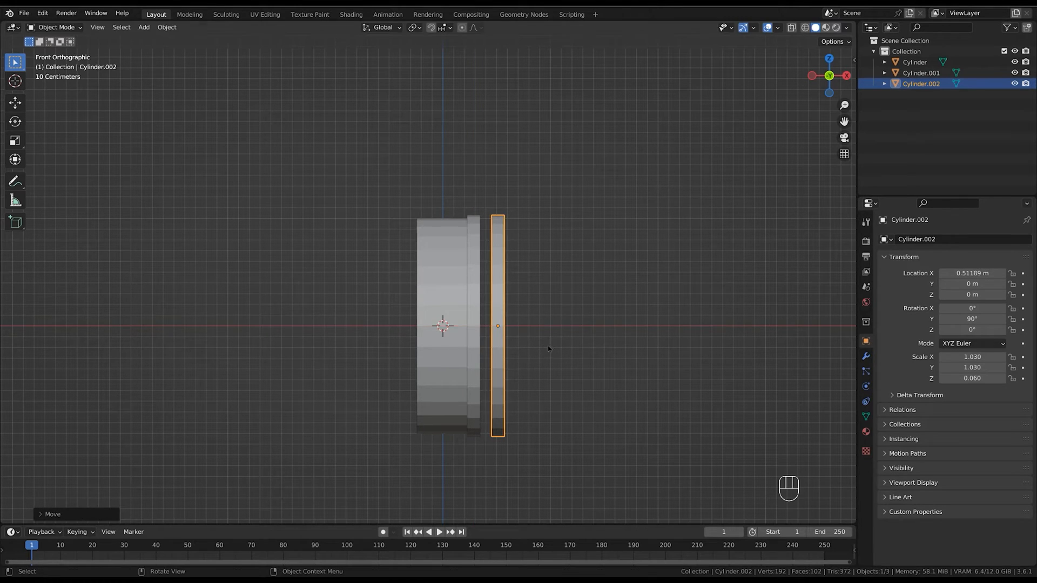
key(g)
key(x)
click(536, 349)
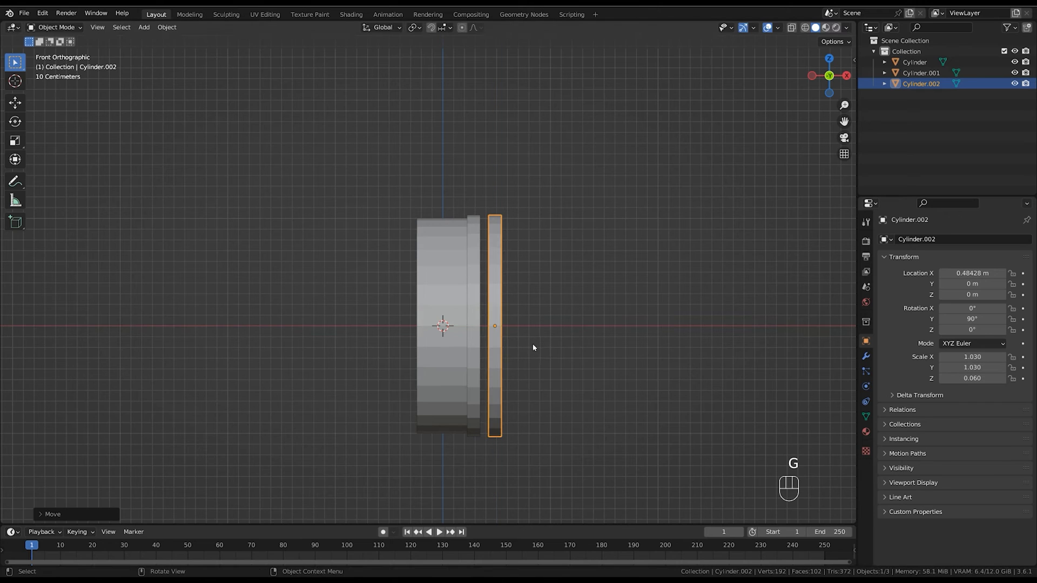
Extend the new disc by moving its outer end vertices outward along the X axis in Edit Mode.
key(Tab)
key(alt+z)
key(1)
drag(522, 310, 493, 465)
key(g)
key(x)
key(s)
key(g)
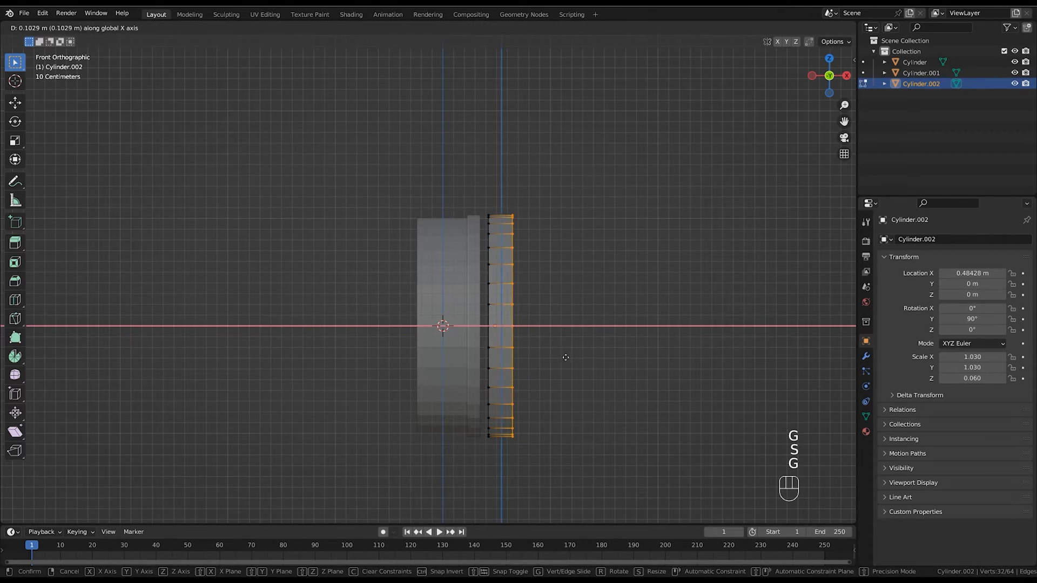
click(585, 361)
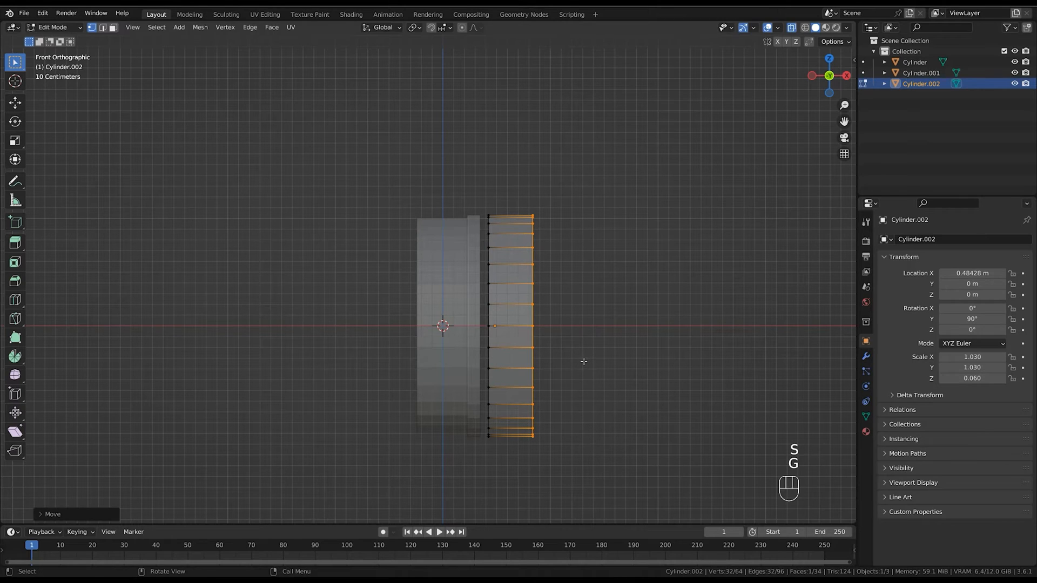
Scale the outer end vertices down into a taper and shift them slightly farther outward.
key(s)
click(565, 359)
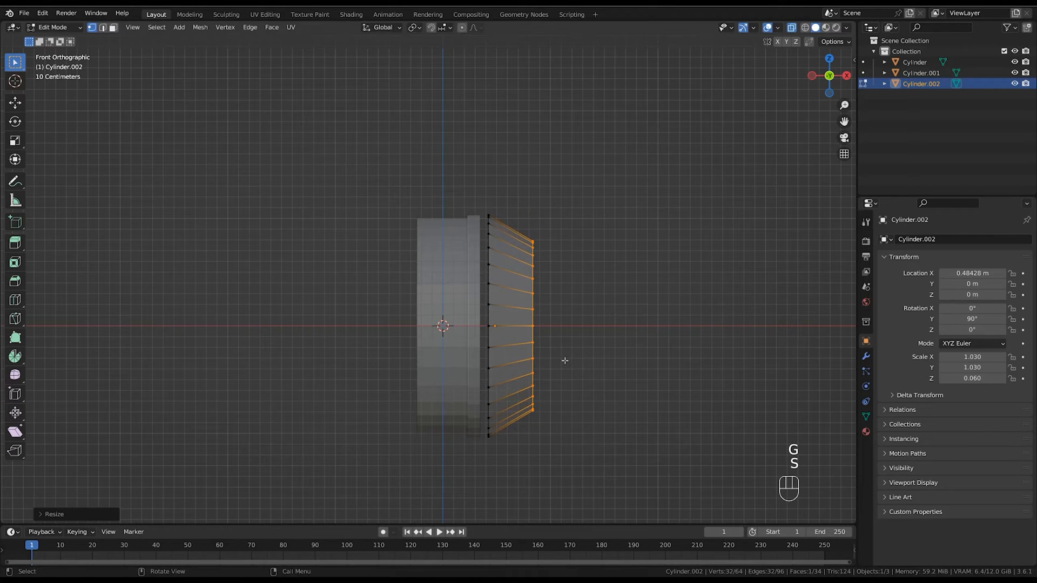
key(g)
click(563, 351)
Add a loop cut around the tapered piece, slide it toward the wide end and scale the loop inward.
key(ctrl+r)
click(512, 259)
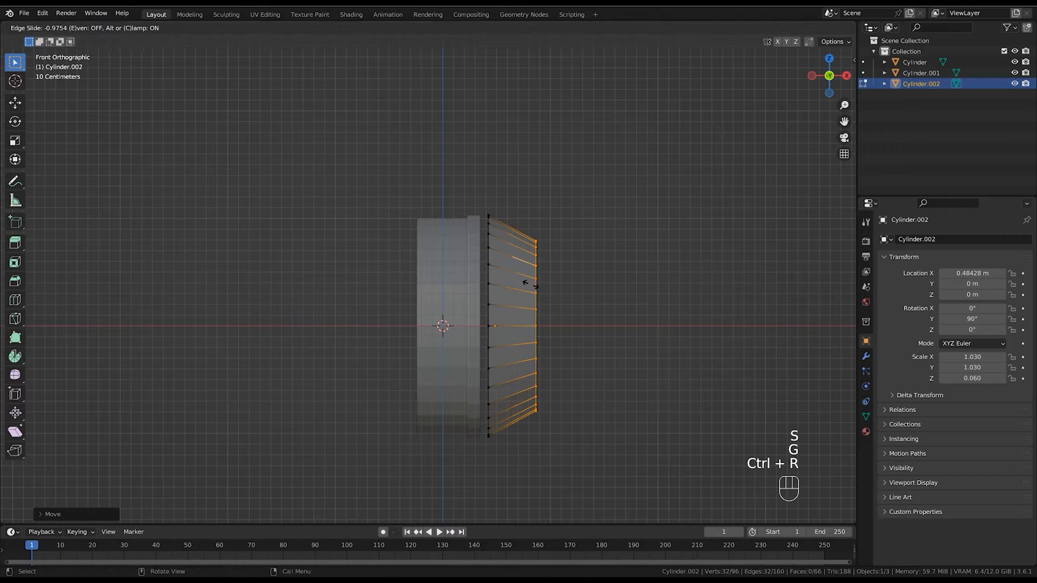
click(499, 279)
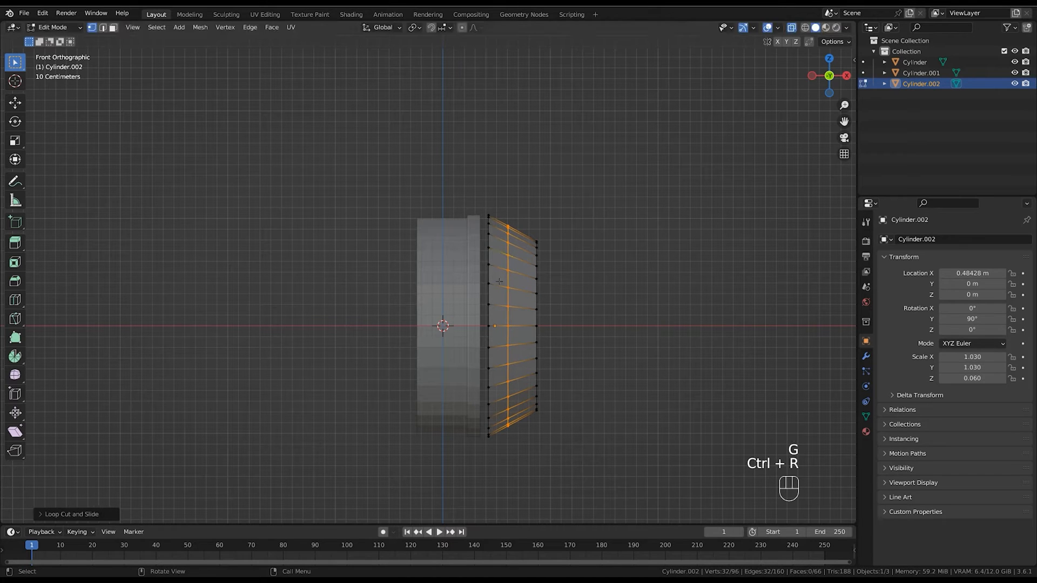
key(s)
click(606, 337)
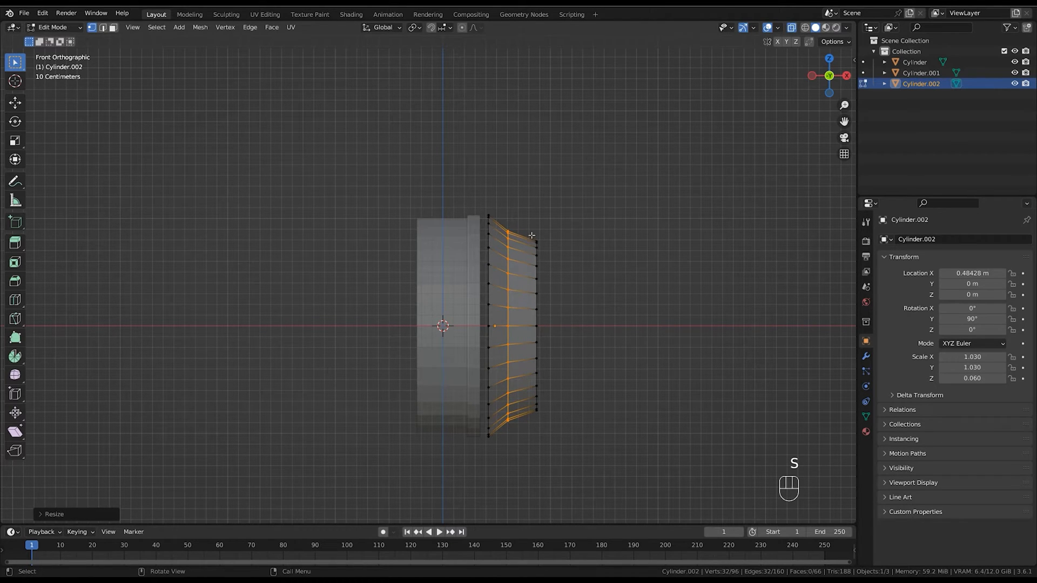
shift+middle_drag(580, 321, 569, 325)
Duplicate the faces of the tapered piece's outer section and separate the copy into its own object.
key(Tab)
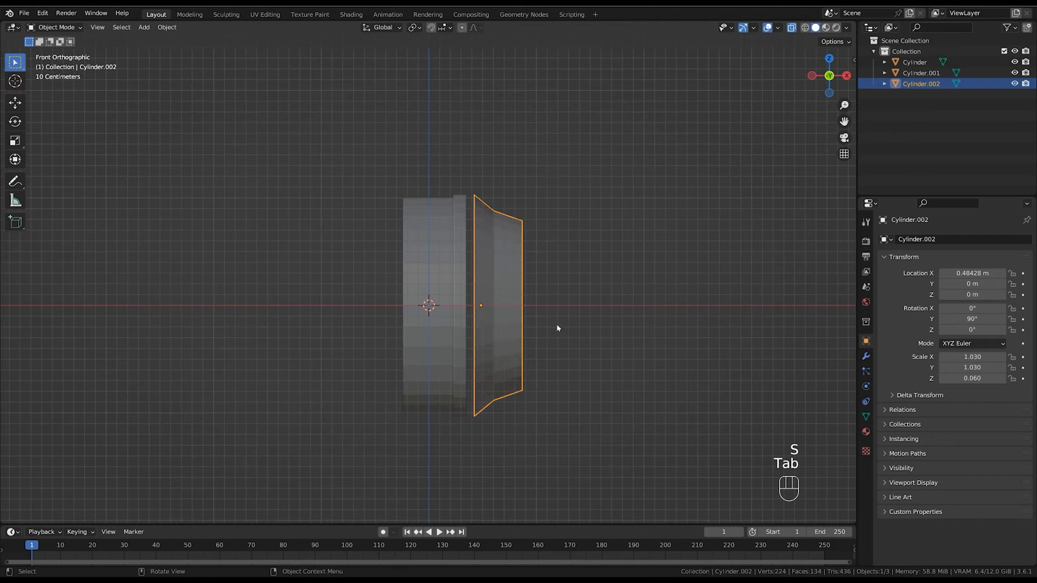
key(Tab)
key(3)
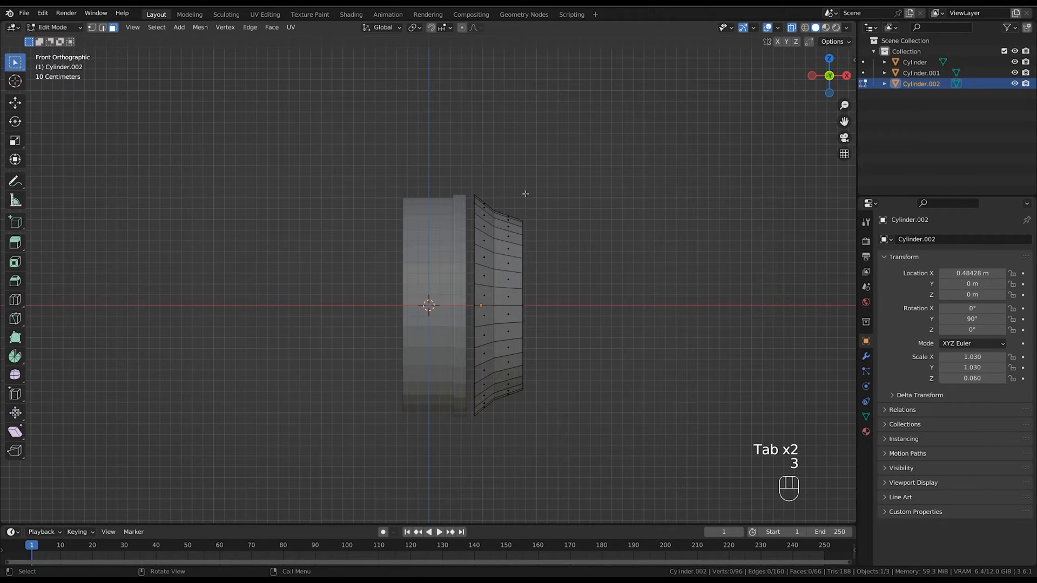
drag(540, 184, 506, 415)
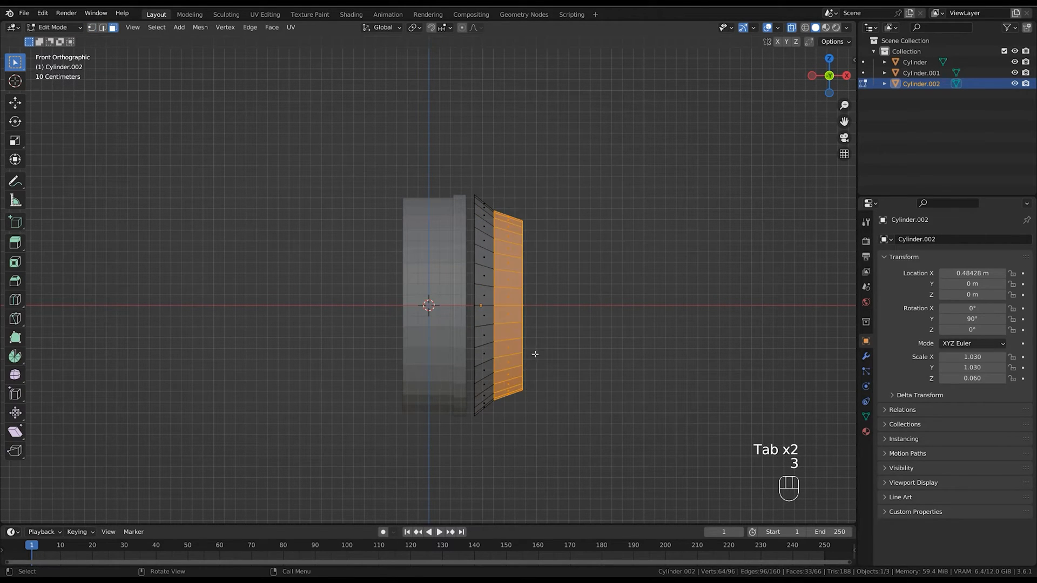
key(shift+d)
right_click(549, 331)
key(p)
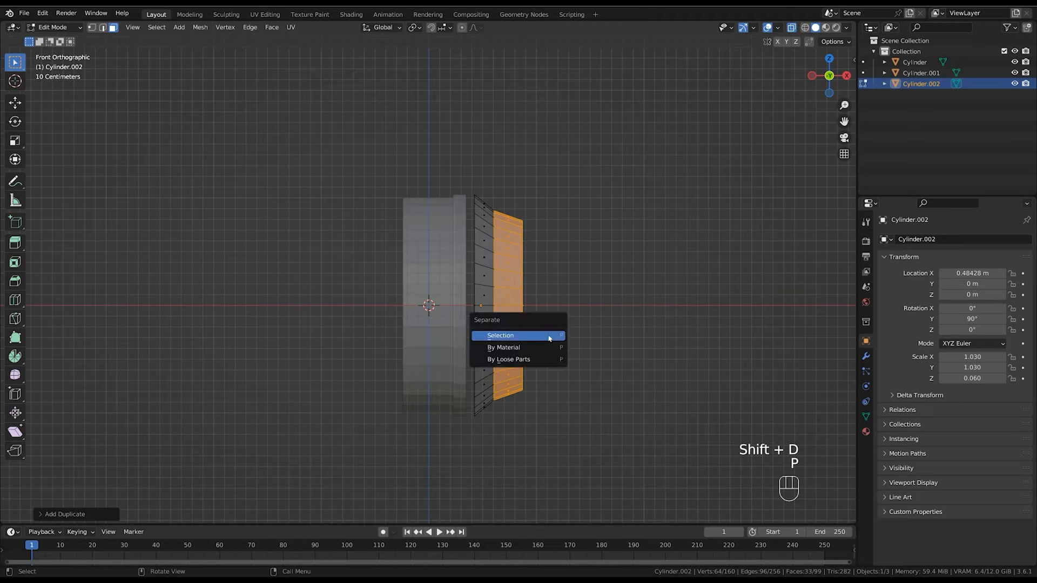
click(544, 335)
key(Tab)
Scale the separated ring up to about 1.147 and move it along X to about 0.469 m.
key(g)
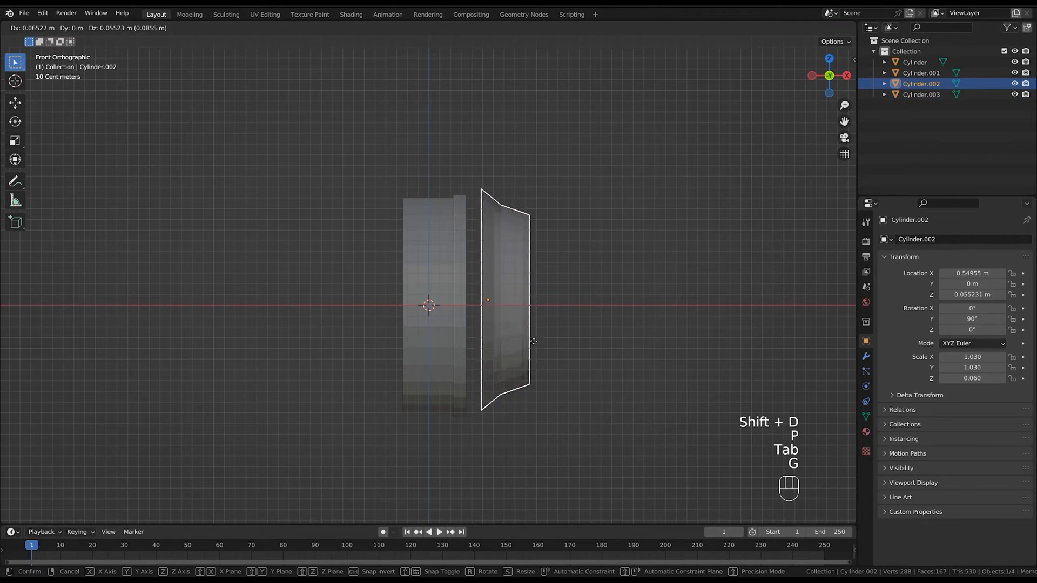
right_click(595, 283)
click(513, 296)
key(g)
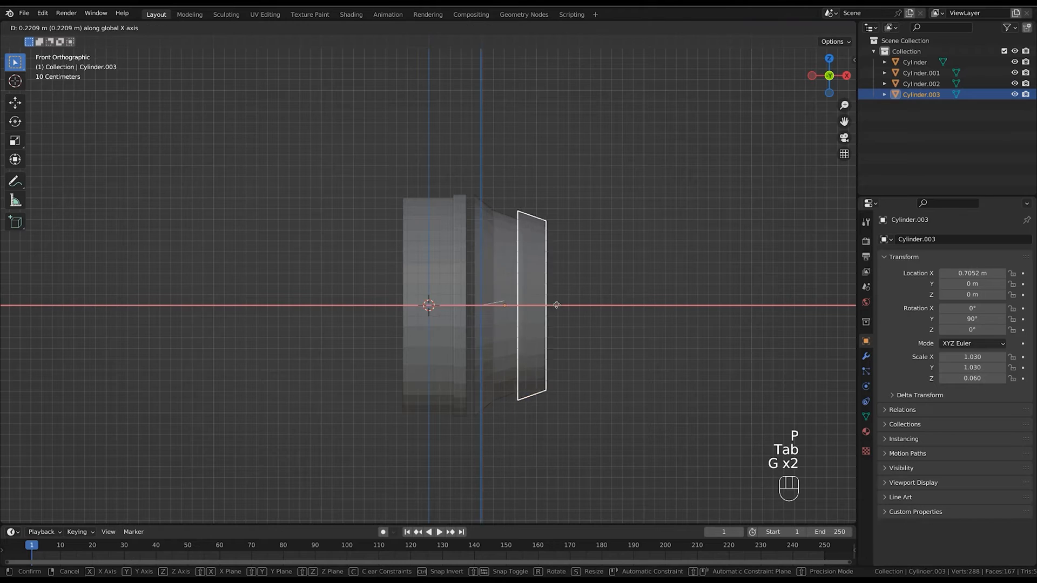
click(539, 306)
key(s)
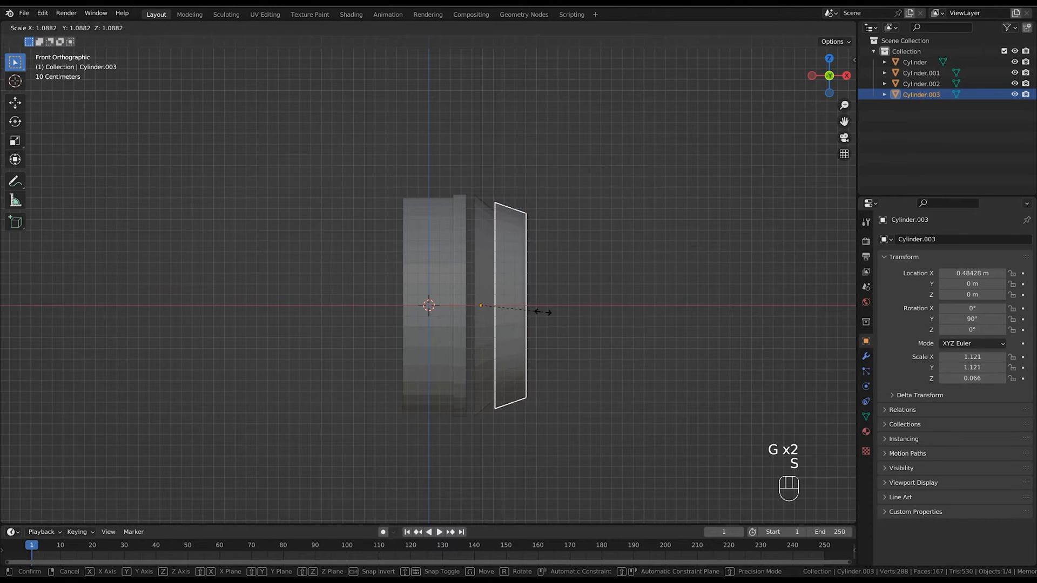
click(544, 317)
key(g)
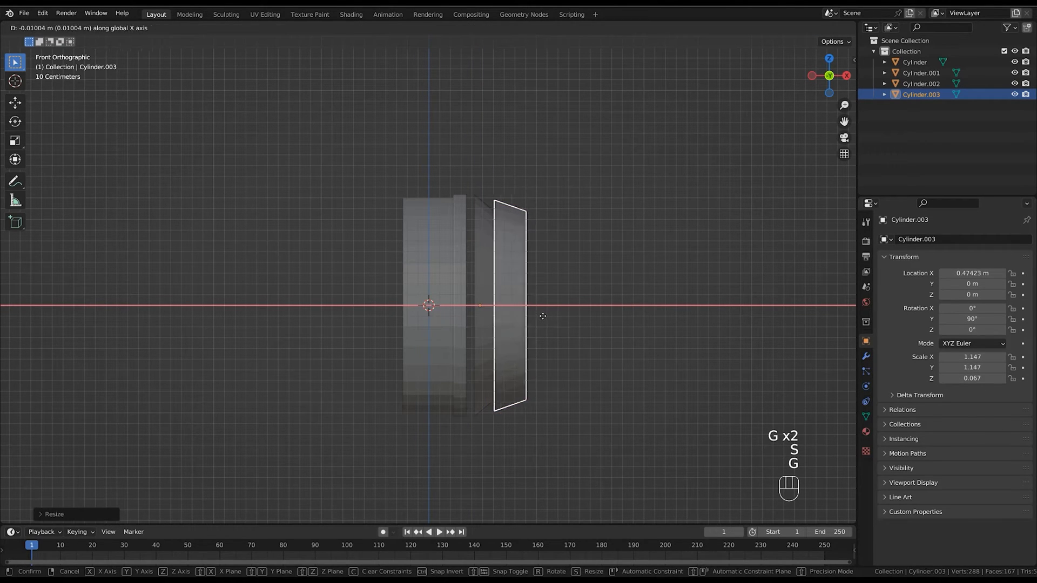
click(542, 316)
Move the separated ring's outer end vertices slightly outward and scale them down to about 0.94 for a steeper taper.
key(alt+z)
middle_drag(551, 322, 583, 337)
key(Tab)
key(alt+z)
key(1)
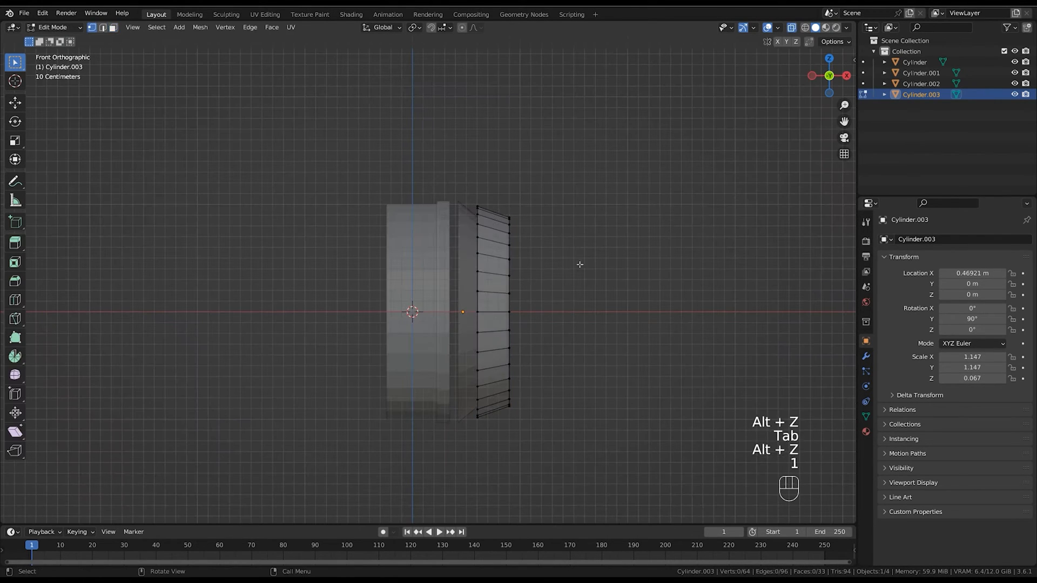
drag(589, 191, 506, 426)
key(g)
key(s)
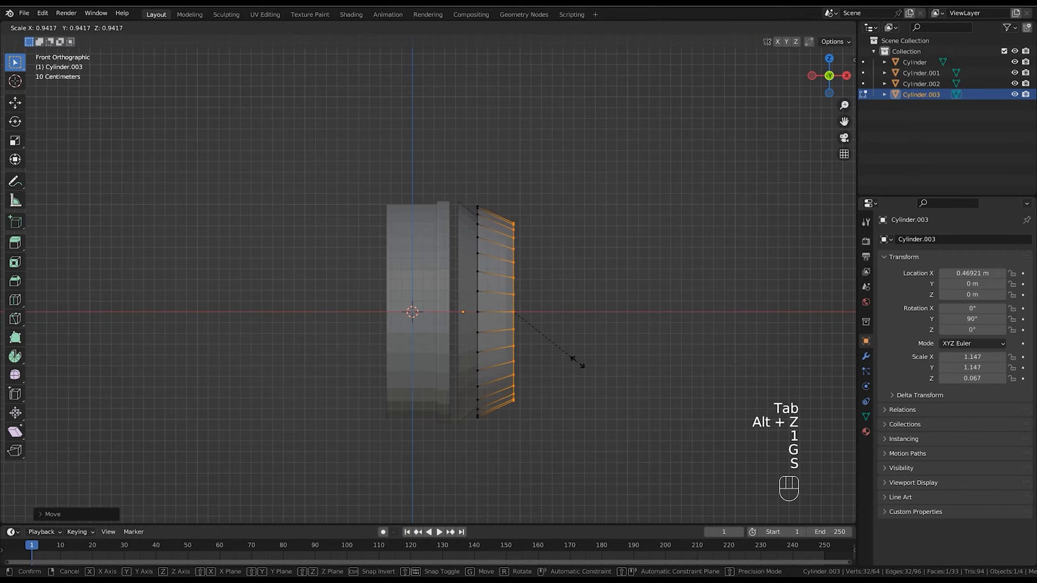
click(578, 362)
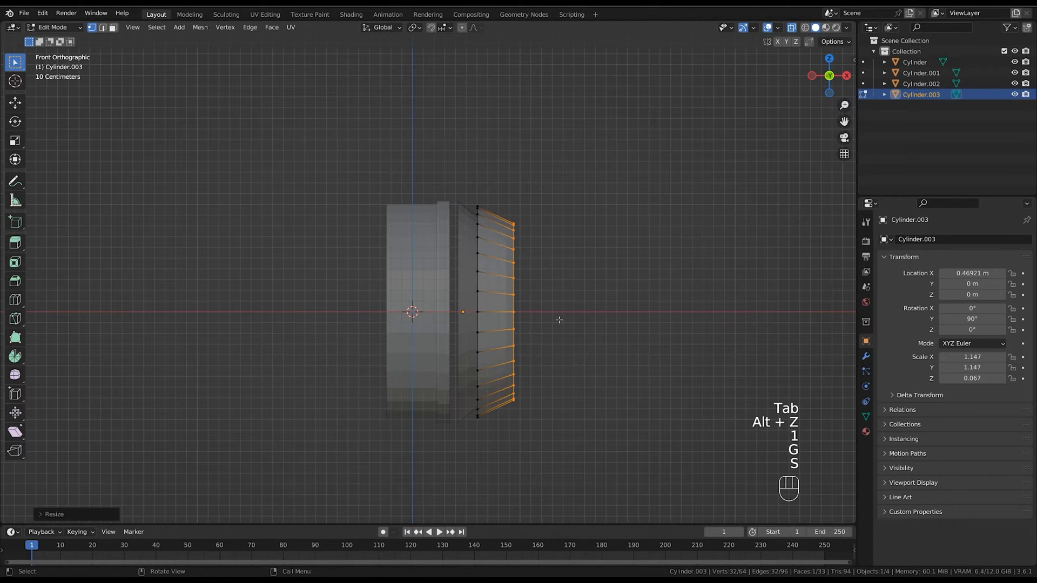
key(Tab)
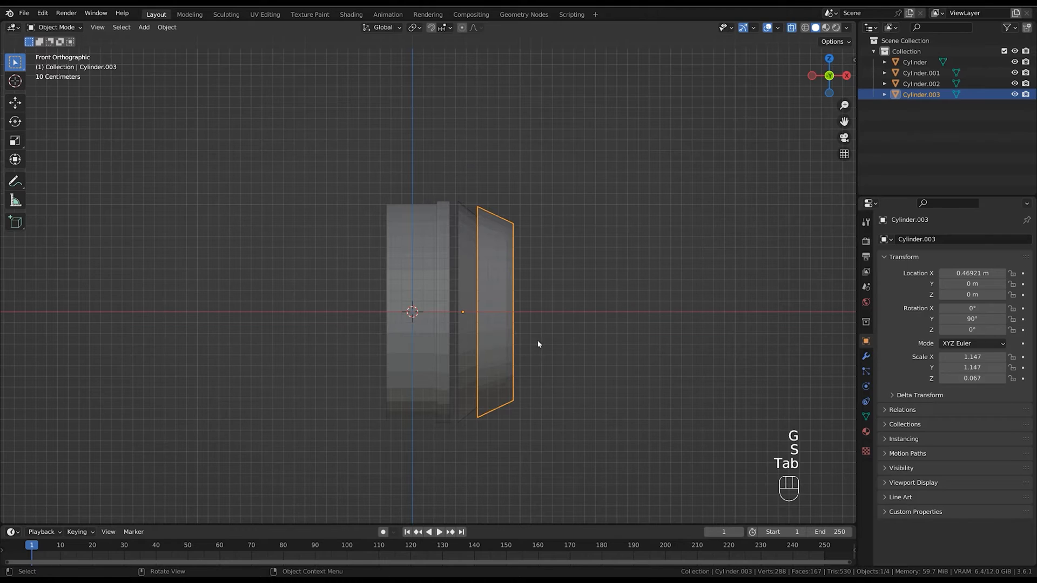
Move the separated ring along the X axis to about 0.562 m and turn off X-ray display.
key(g)
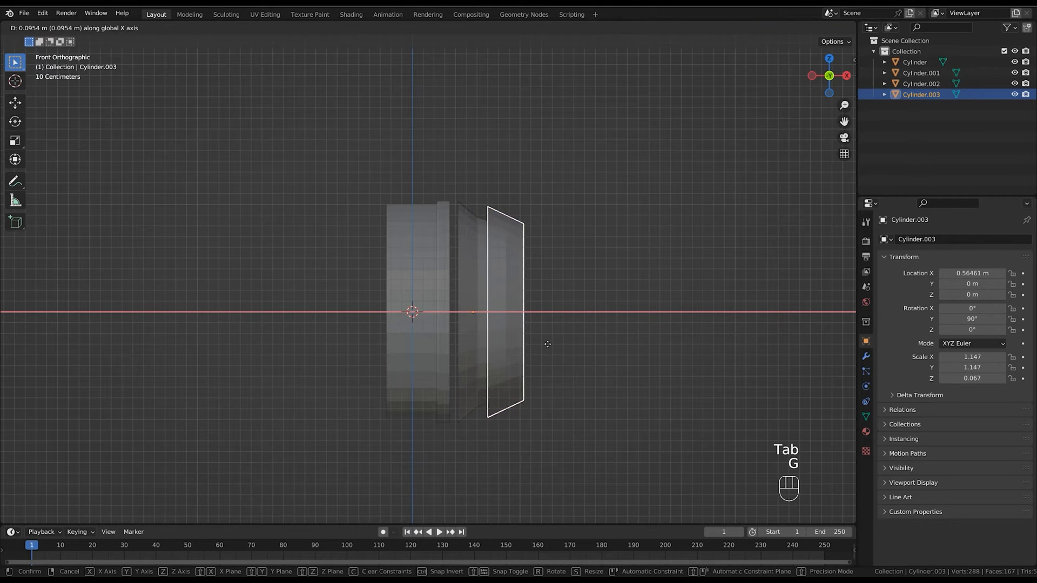
click(546, 343)
click(546, 343)
key(alt+z)
ctrl+middle_drag(558, 327, 556, 300)
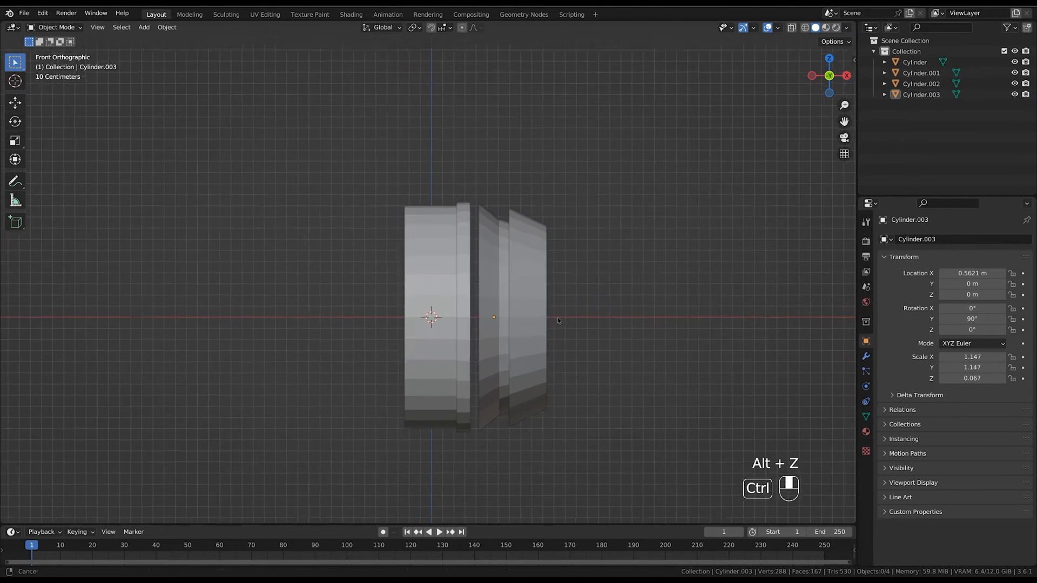
Duplicate the raised band, place the copy beside it along X at about 0.385 m, and scale it down to about 0.986.
click(470, 349)
key(shift+d)
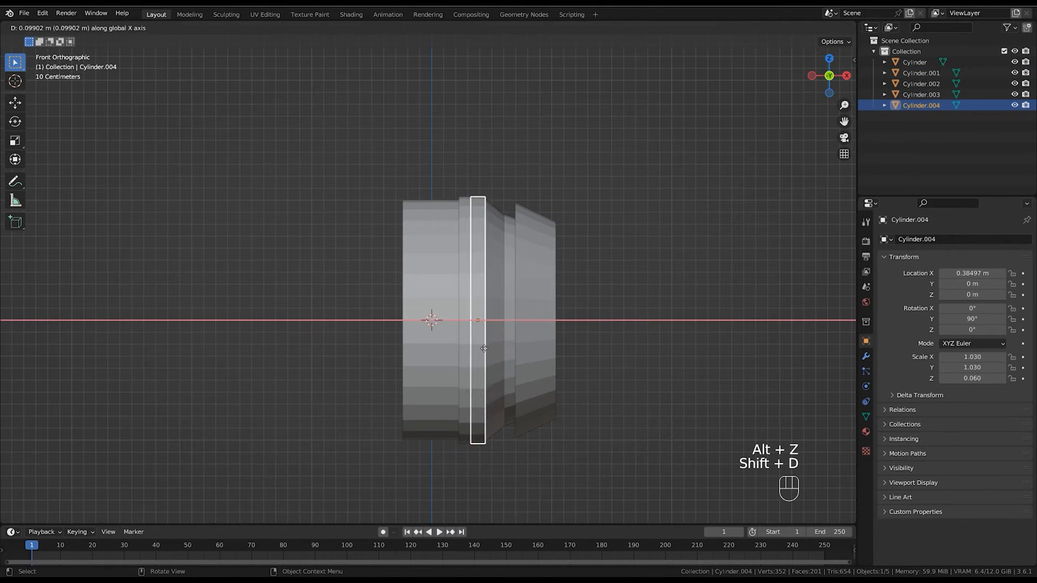
click(485, 346)
key(s)
click(532, 334)
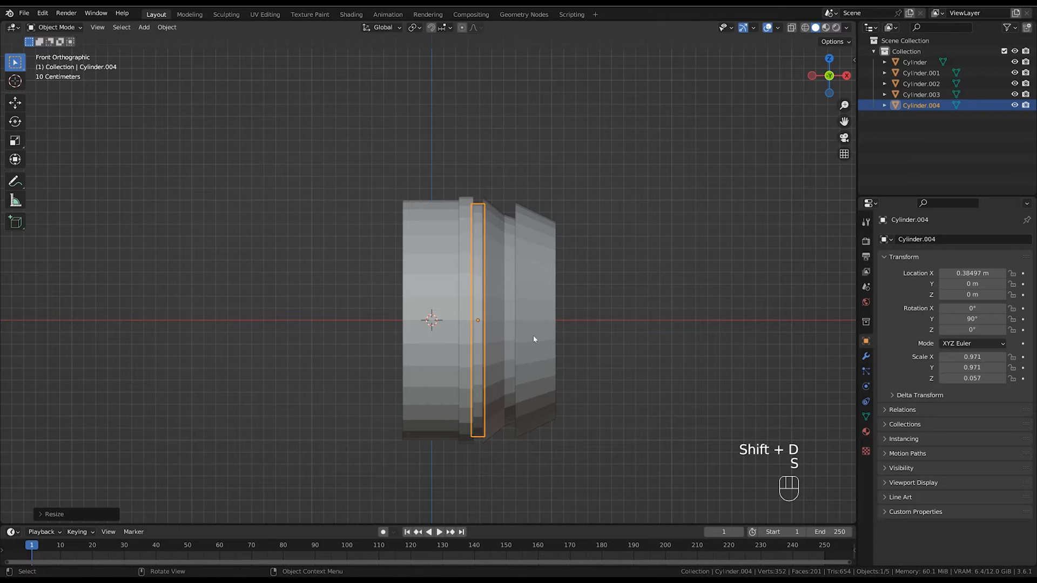
key(s)
click(541, 331)
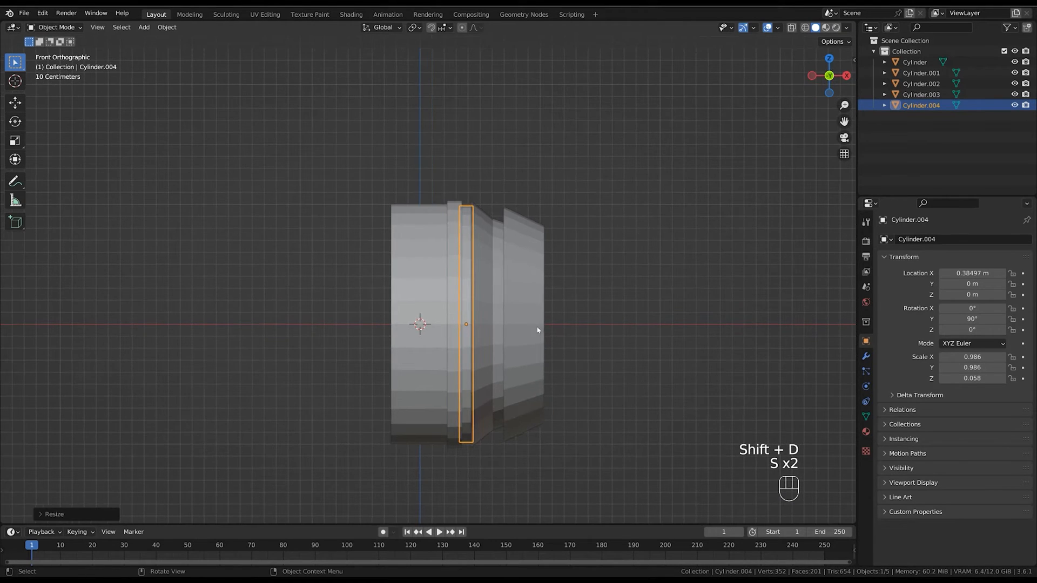
Inset the flat end face of the outermost tapered ring to leave a narrow border around its rim.
click(542, 332)
middle_drag(541, 332, 528, 331)
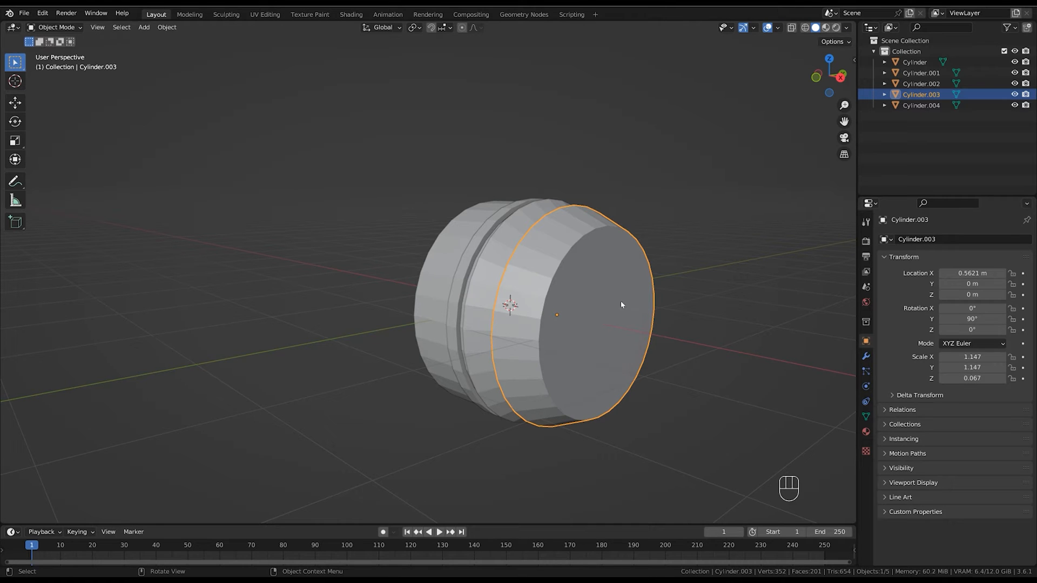
key(Tab)
key(3)
middle_drag(621, 302, 723, 345)
key(i)
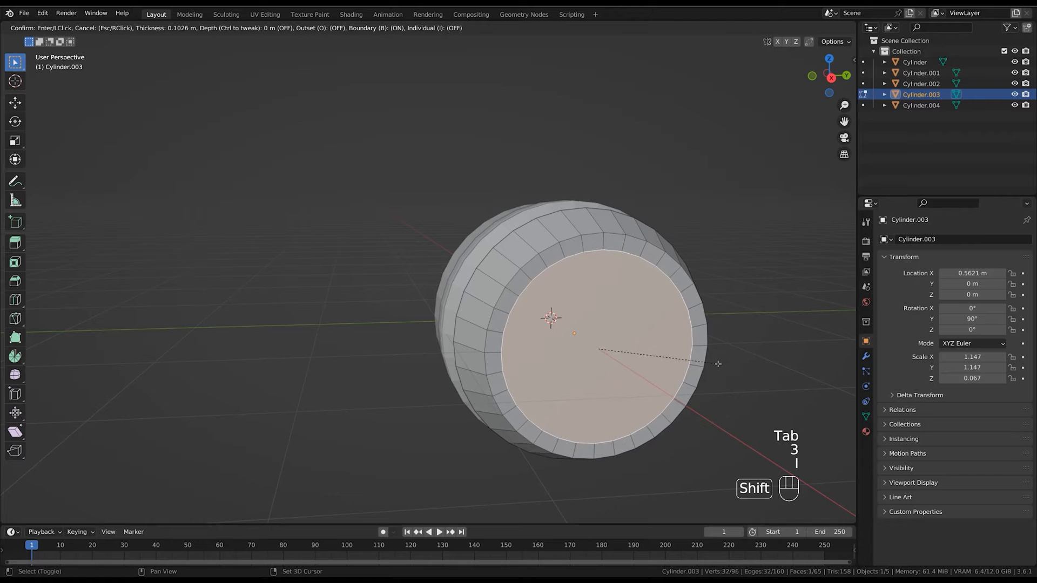
click(693, 363)
Separate the ring's inset end face into its own object and hide it.
key(shift+d)
key(x)
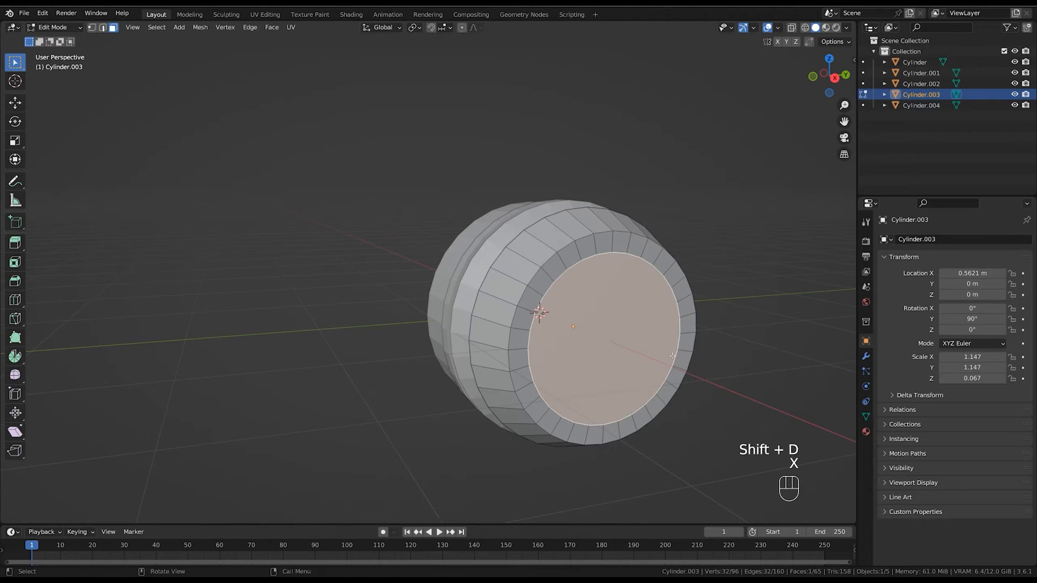
key(p)
click(665, 359)
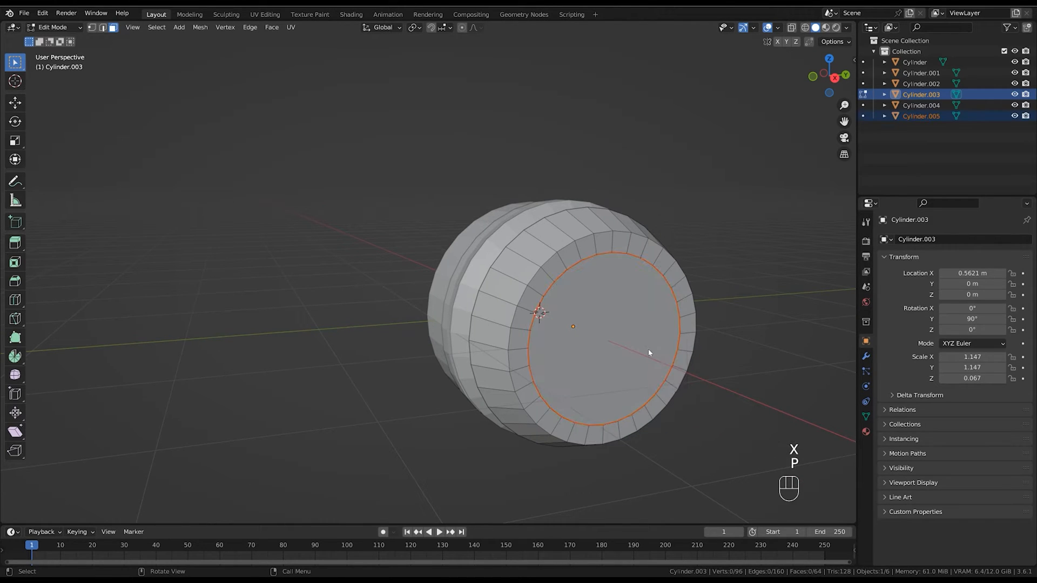
key(Tab)
click(650, 355)
key(h)
Select the outer end vertices of the tapered piece inside the outermost ring in X-ray display and adjust their scale.
click(649, 364)
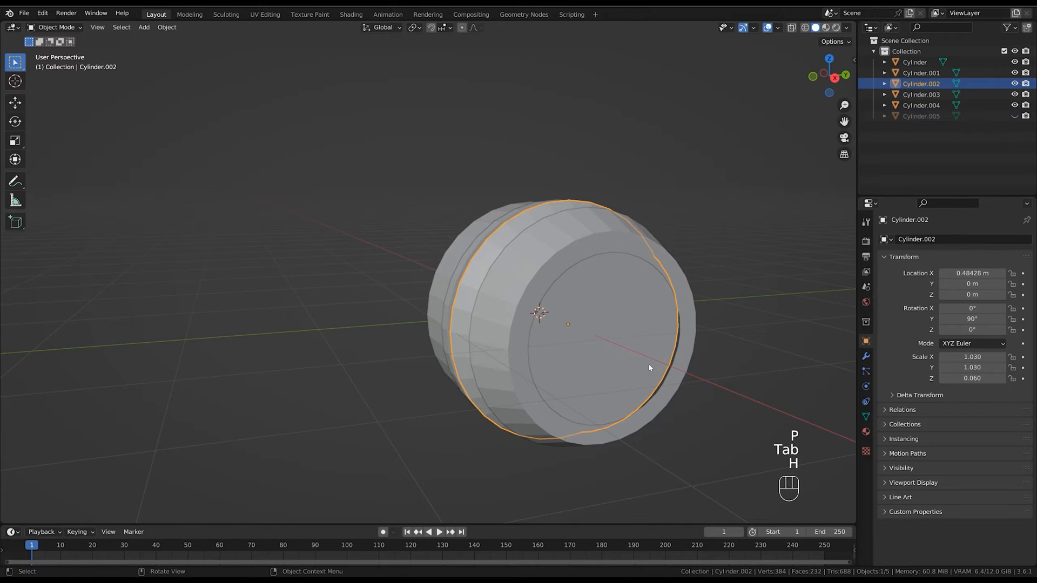
mouse_move(650, 364)
alt+middle_down()
mouse_move(673, 360)
mouse_move(641, 365)
mouse_move(652, 369)
mouse_move(641, 350)
alt+middle_up()
key(Tab)
key(alt+z)
key(1)
drag(639, 143, 522, 400)
scroll(594, 362, up, 1)
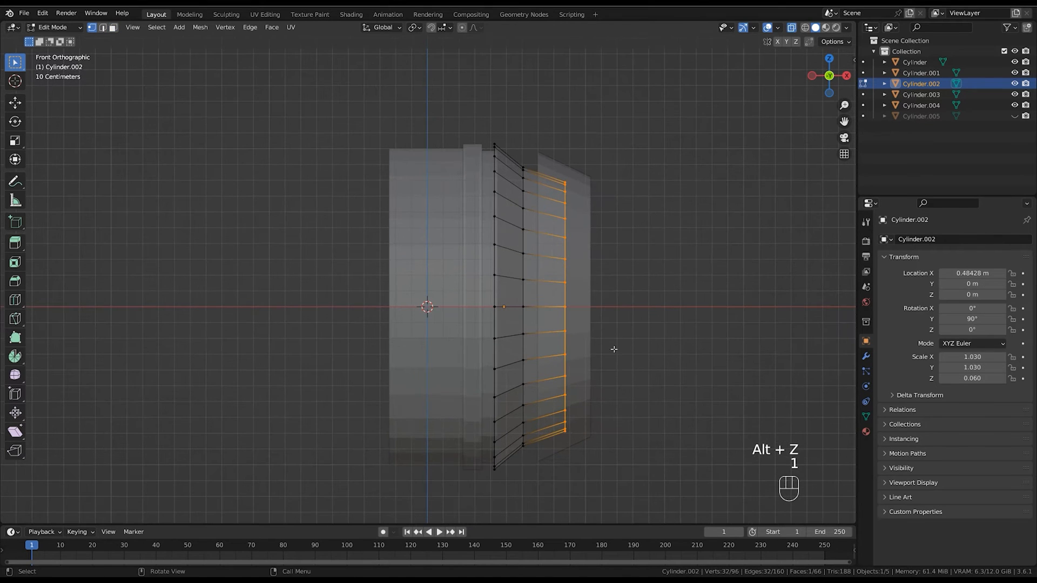
key(s)
click(619, 347)
Move the inner tapered piece's outer end along X within the outermost ring and scale it down to about 0.89.
mouse_move(619, 347)
middle_down()
mouse_move(599, 351)
mouse_move(621, 354)
middle_up()
key(g)
middle_click(613, 351)
click(626, 353)
key(s)
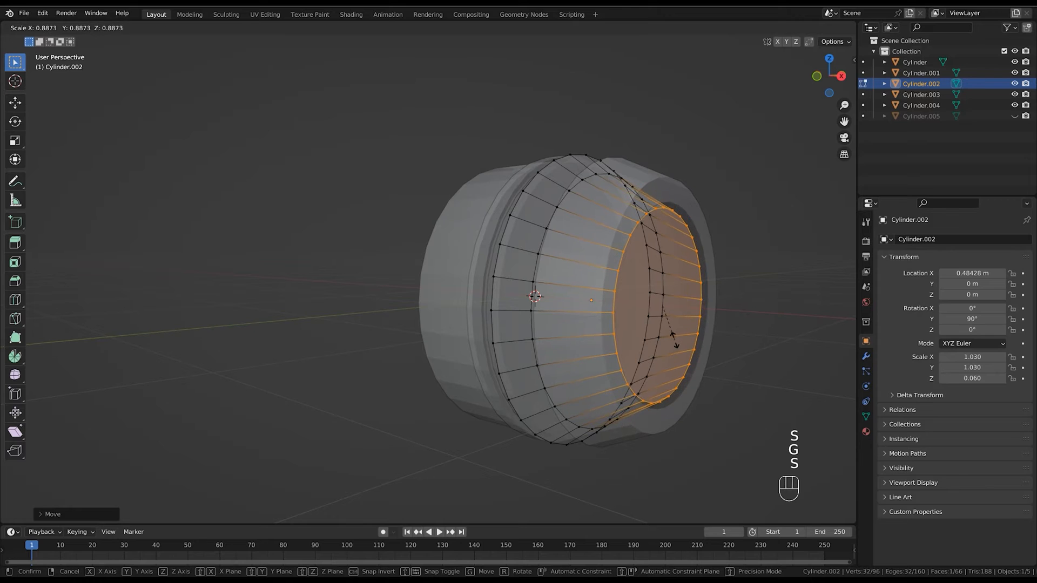
click(673, 346)
Fine-tune the position of the inner tapered piece's outer end along the X axis inside the ring opening.
middle_drag(687, 347, 610, 340)
key(alt+z)
middle_drag(610, 340, 620, 361)
key(alt+z)
key(g)
middle_drag(621, 361, 684, 363)
click(602, 364)
Inset the inner piece's end face and extrude it about 0.25 m inward along X to form a recess.
key(alt+z)
key(i)
click(694, 348)
key(e)
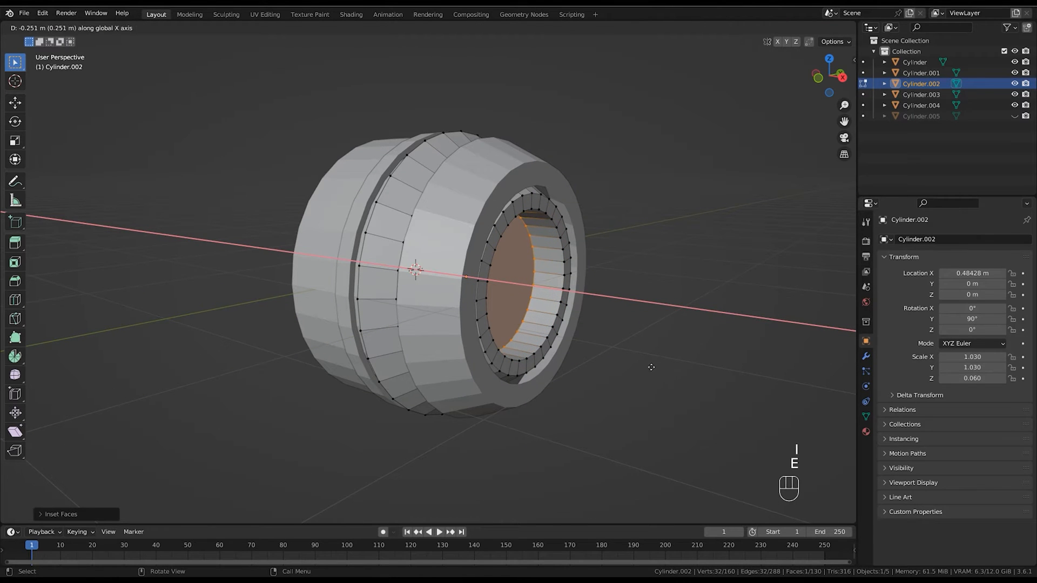
click(650, 367)
Delete the face at the bottom of the recess and leave Edit Mode.
key(x)
click(703, 320)
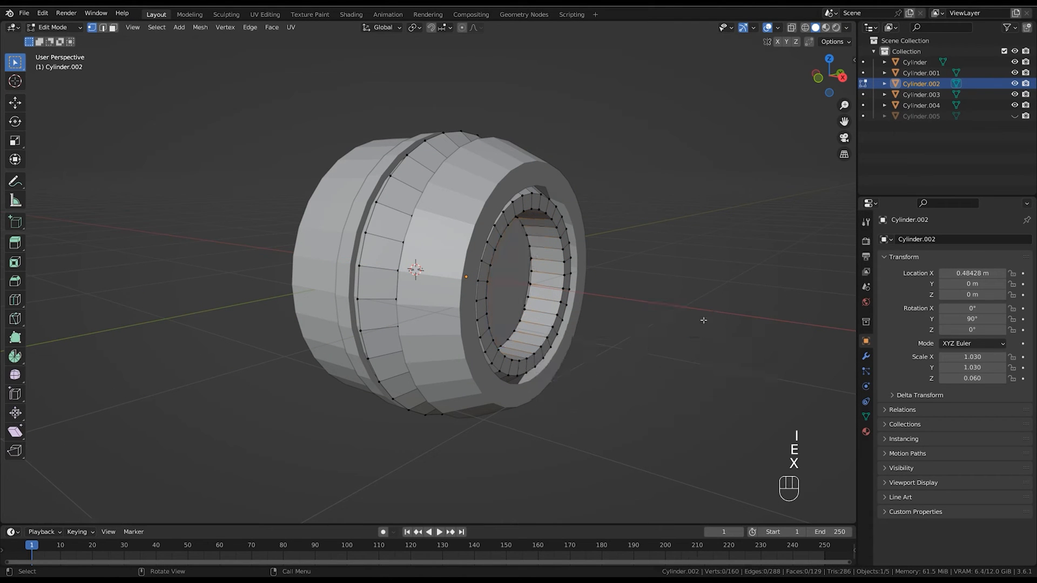
middle_drag(703, 320, 609, 283)
key(Tab)
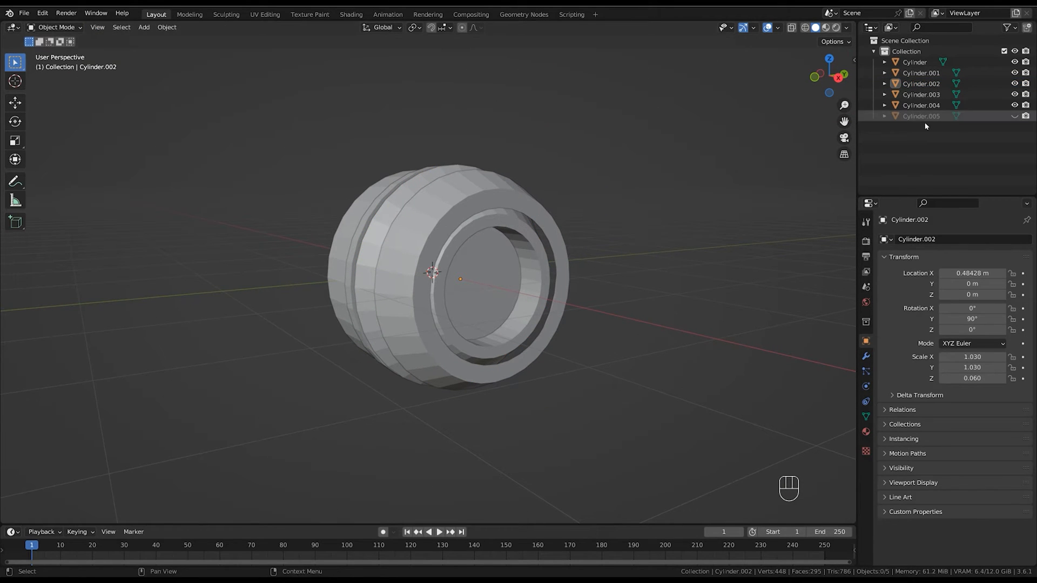
Unhide the separated end disc, scale it down to about 0.925, and move it along X to about 0.604 m.
click(1015, 117)
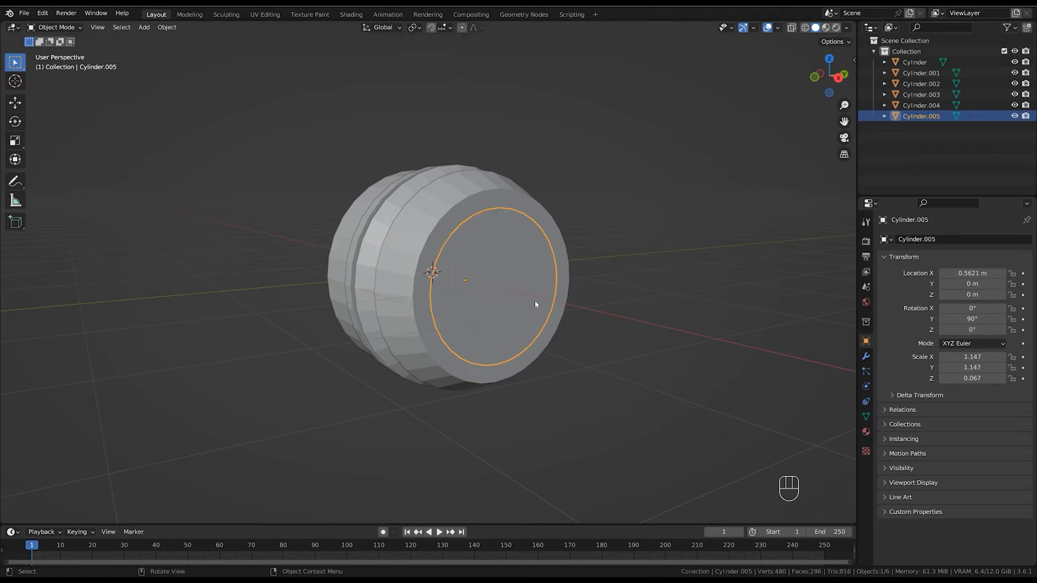
key(s)
click(582, 307)
middle_drag(573, 309, 599, 324)
key(g)
right_click(592, 314)
key(g)
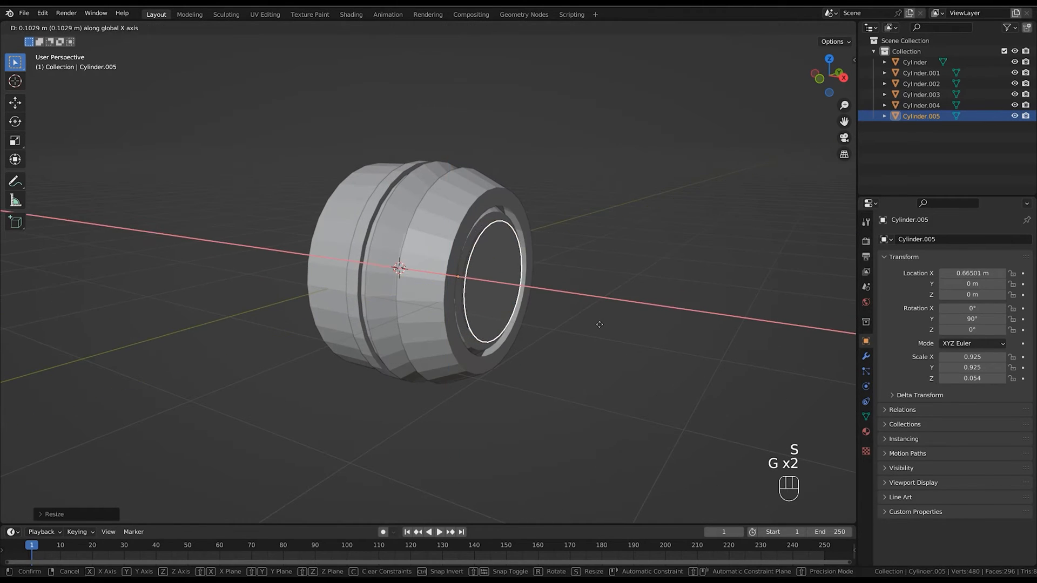
click(593, 325)
Extrude the whole end disc slightly outward along X to give it a thin rim, with X-ray display on.
key(Tab)
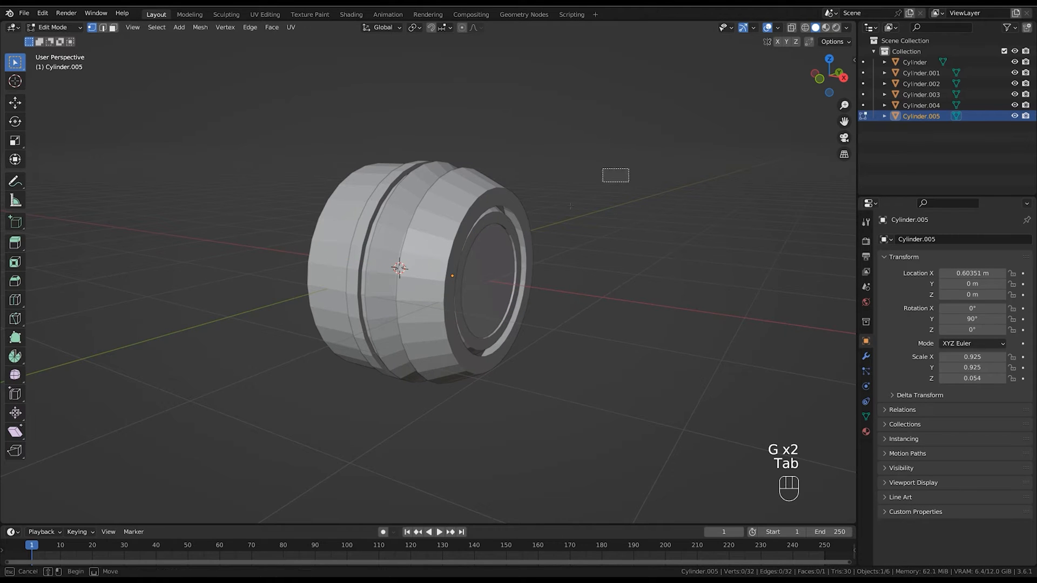
drag(571, 205, 444, 373)
scroll(565, 301, up, 1)
shift+middle_drag(548, 309, 602, 303)
key(alt+z)
key(e)
right_click(600, 307)
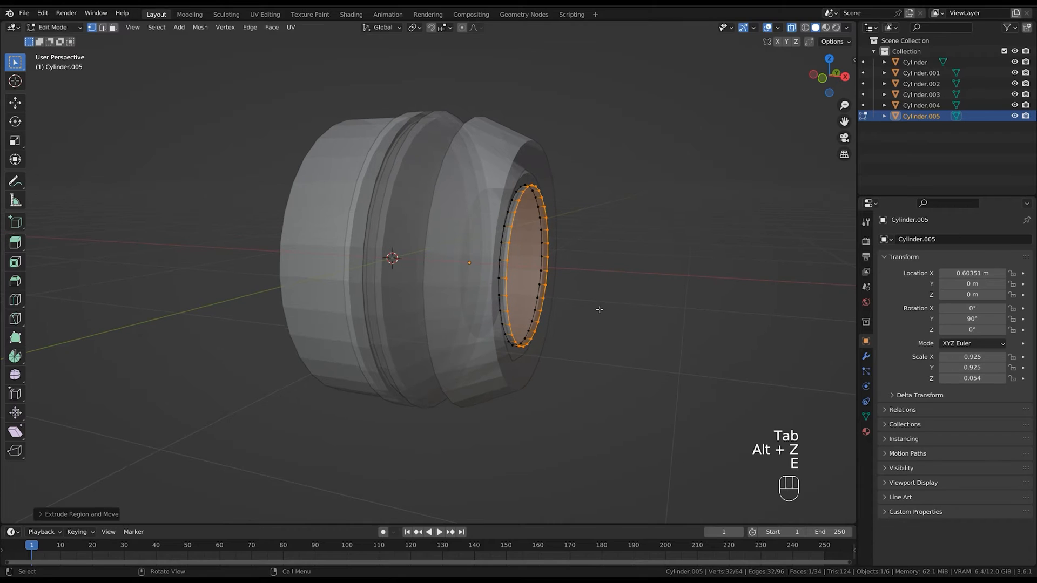
Extrude the disc's outer face again and scale it down into a truncated cone, then return to solid display.
key(e)
click(627, 311)
key(s)
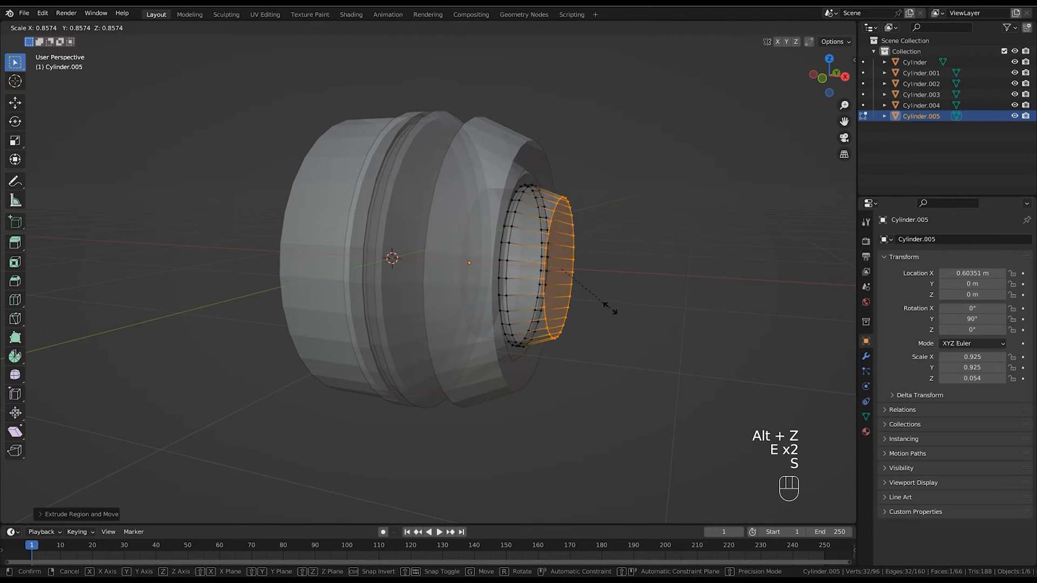
click(585, 302)
mouse_move(585, 302)
alt+middle_down()
mouse_move(596, 303)
mouse_move(588, 316)
alt+middle_up()
key(Tab)
key(alt+z)
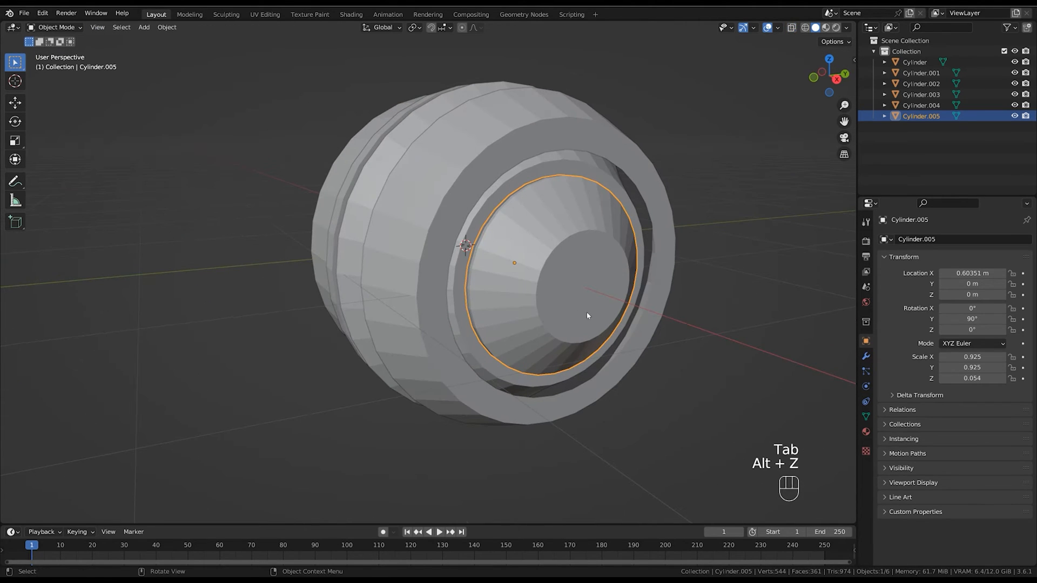
Apply the cone's scale and bevel its outer end edge with 7 segments to round it into a dome.
key(ctrl+a)
click(645, 291)
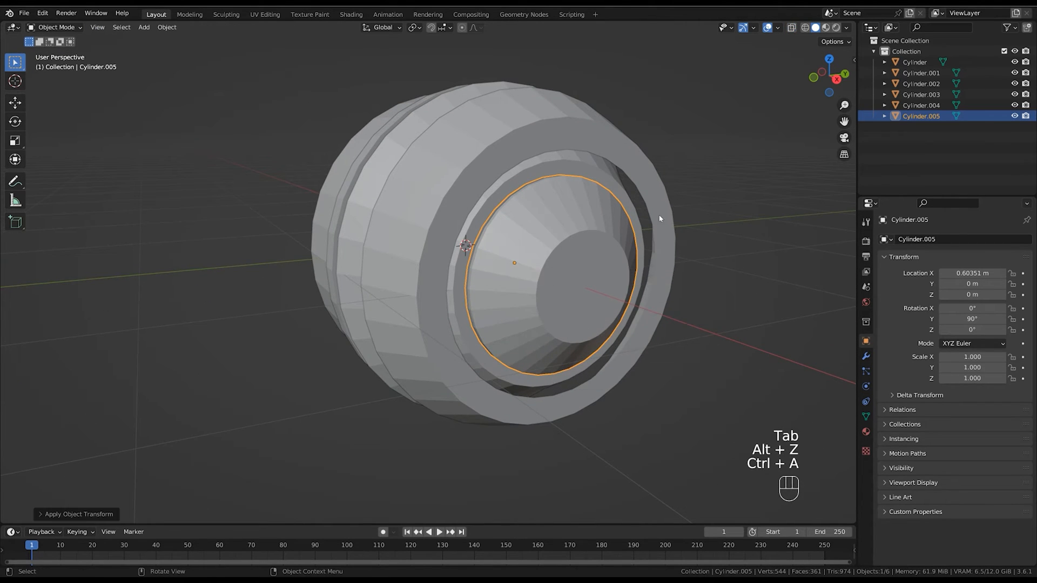
key(Tab)
key(2)
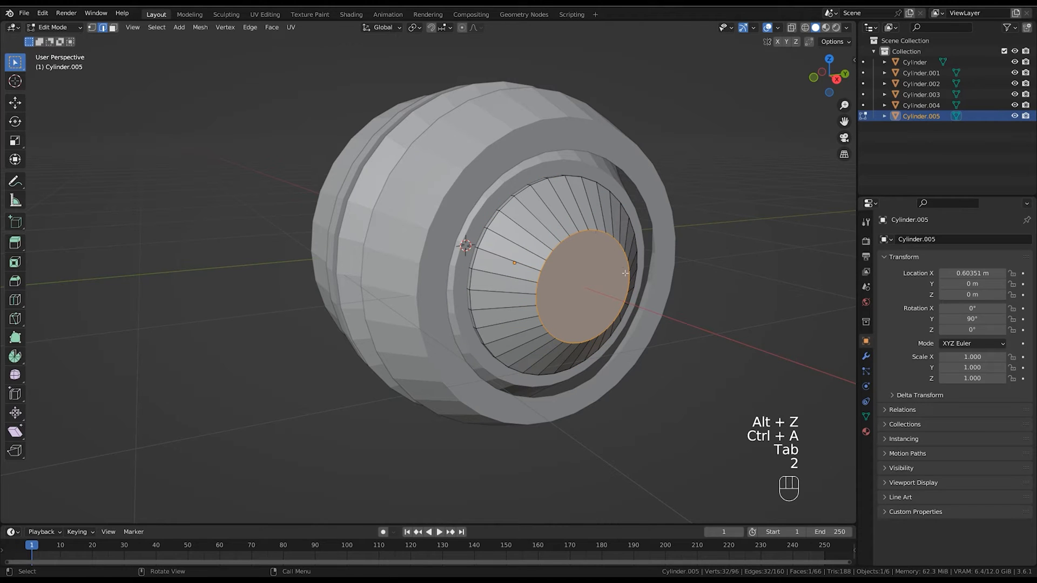
key(ctrl+b)
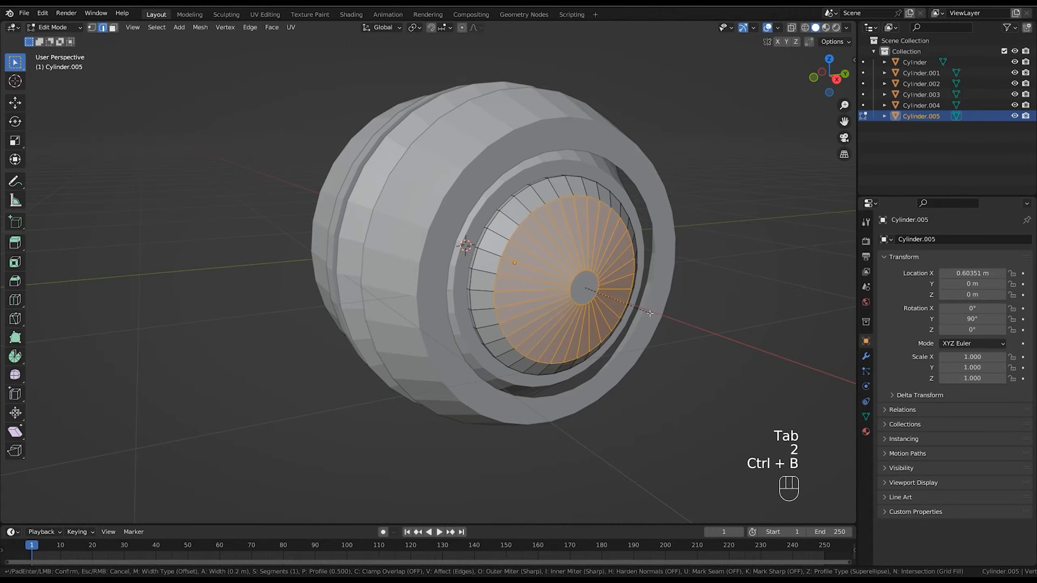
scroll(654, 316, up, 5)
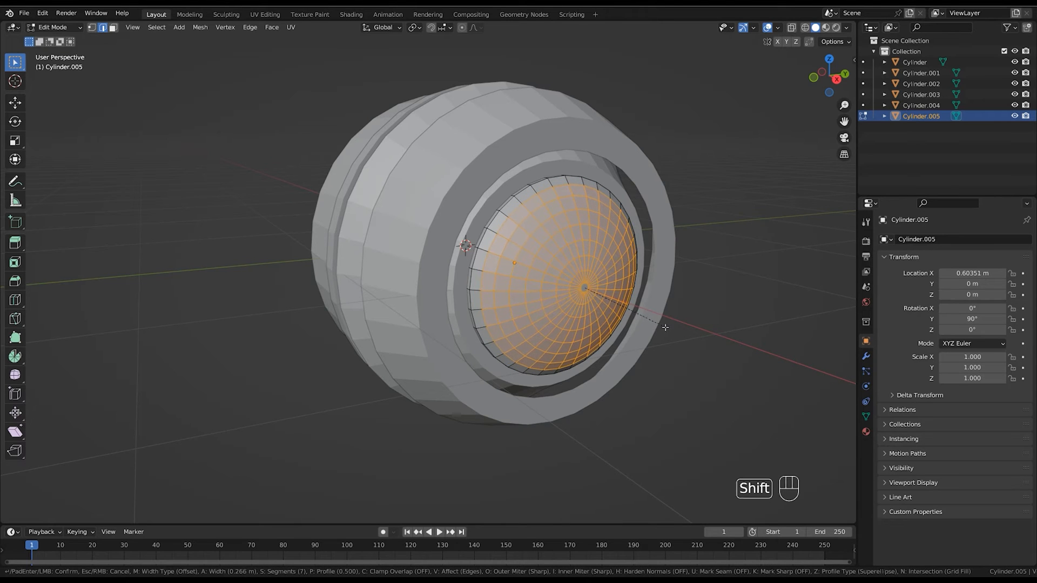
click(671, 334)
click(659, 324)
scroll(653, 319, down, 2)
middle_drag(648, 316, 569, 319)
key(Tab)
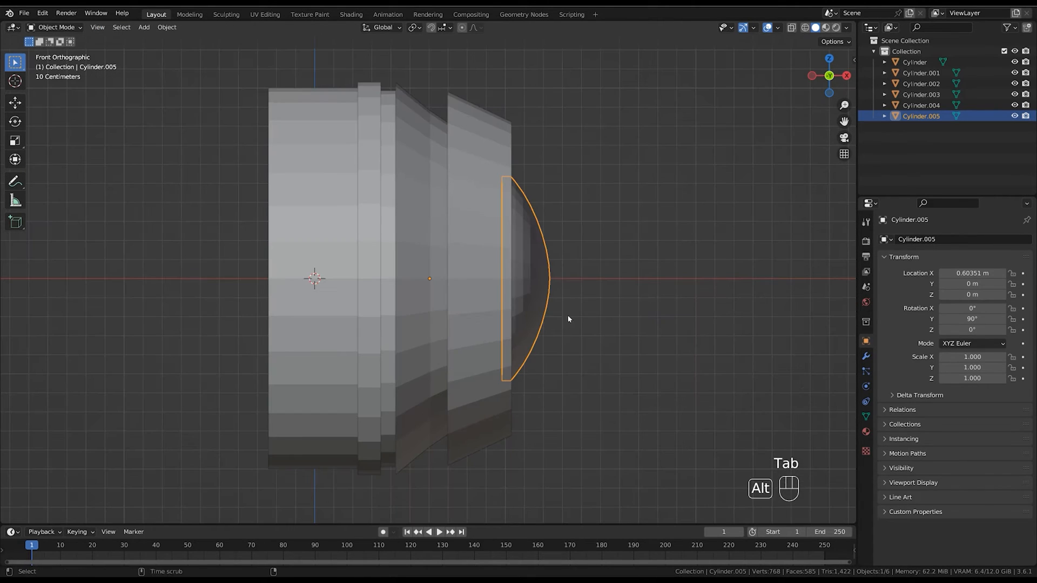
Select the dome's tip vertices in front view with X-ray display on and flatten them along the X axis.
key(Tab)
key(alt+z)
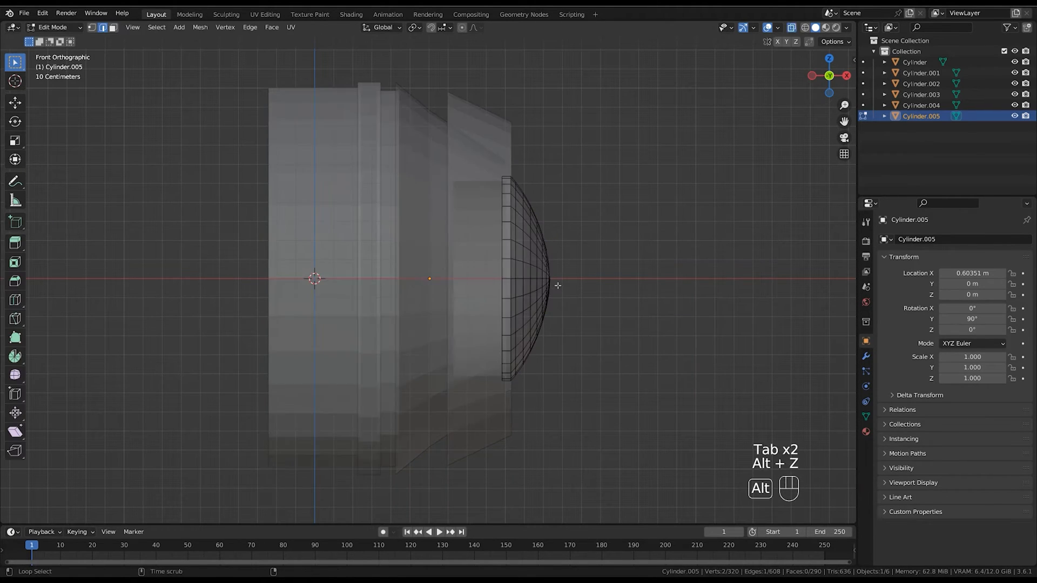
drag(583, 210, 540, 347)
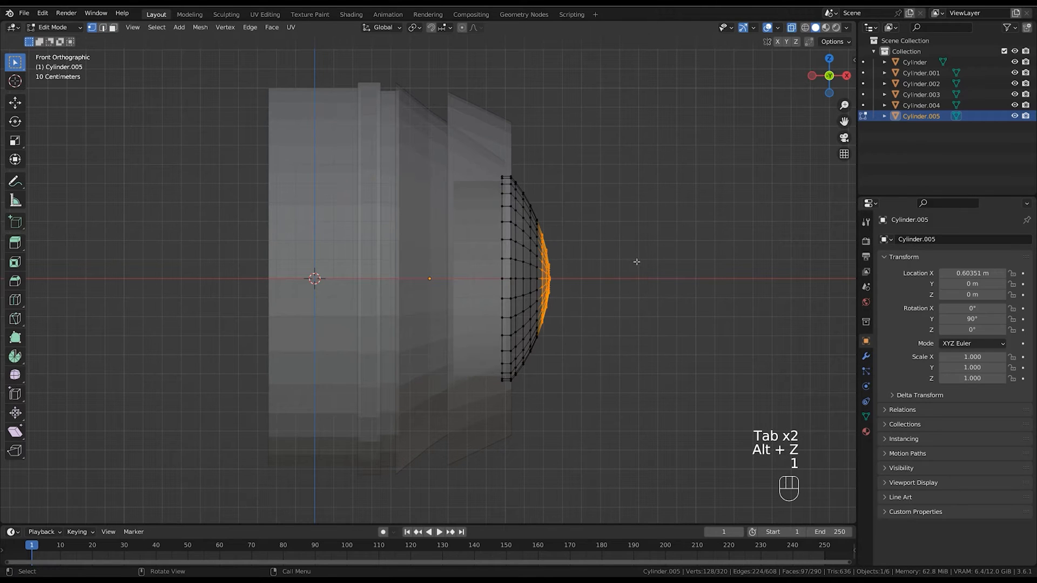
key(s)
key(x)
click(553, 277)
key(s)
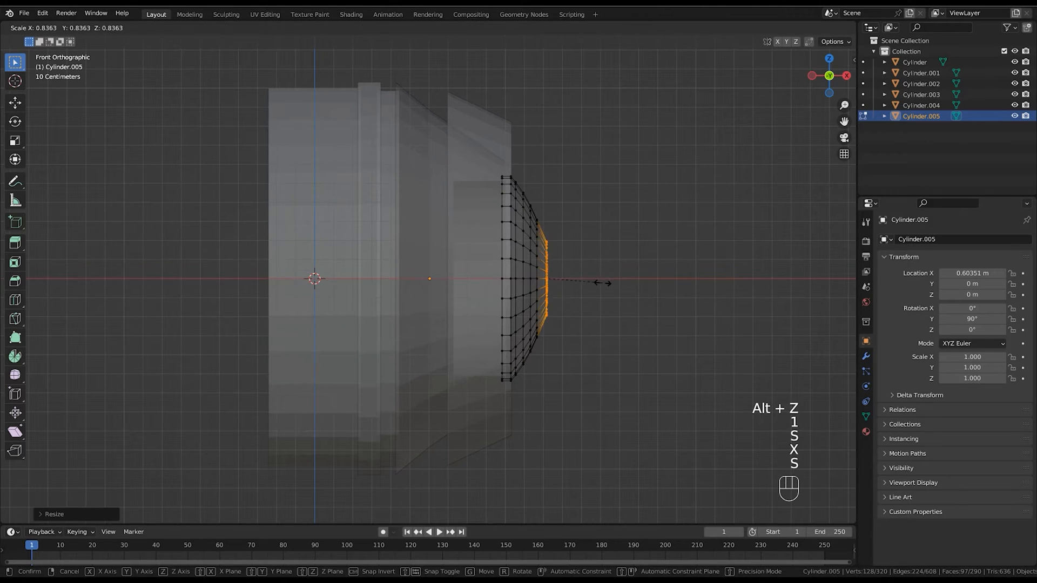
key(x)
click(556, 279)
key(s)
key(x)
click(552, 278)
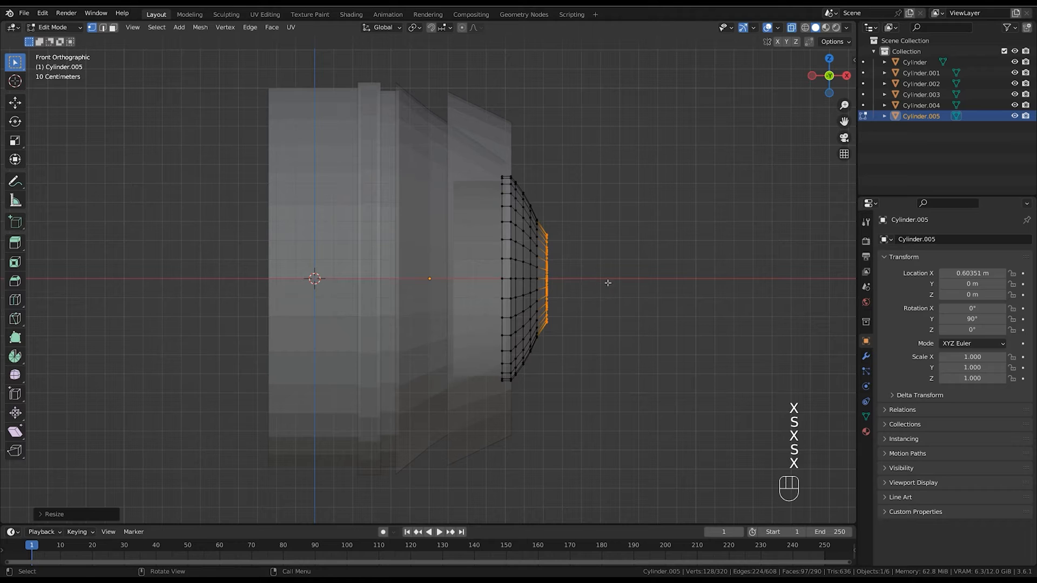
Move the flattened tip about 0.051 m back along X, flush with the adjacent edge loop.
key(g)
key(x)
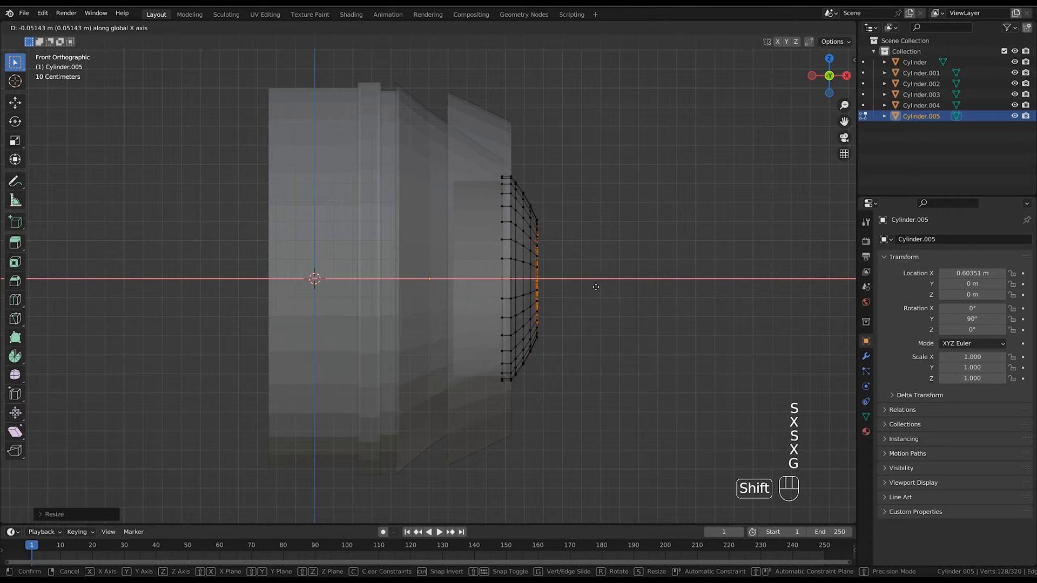
click(595, 287)
mouse_move(610, 277)
middle_down()
mouse_move(556, 287)
mouse_move(604, 266)
middle_up()
Duplicate the dome's flat end faces in place, separate the copy into its own object, and turn off X-ray display.
drag(609, 179, 532, 365)
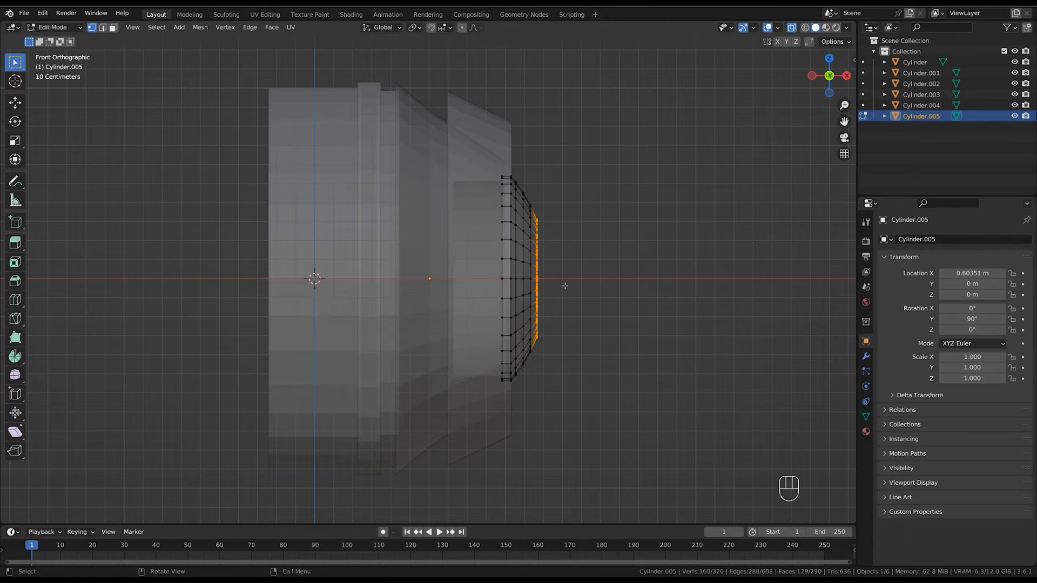
key(shift+d)
right_click(608, 249)
key(p)
click(615, 255)
key(Tab)
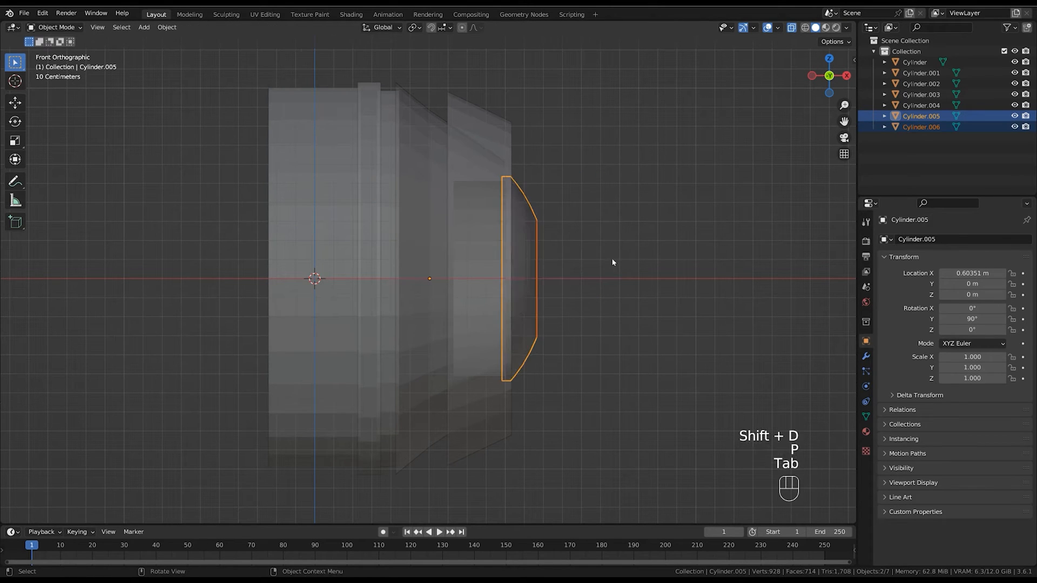
key(alt+z)
middle_drag(608, 262, 579, 276)
click(593, 280)
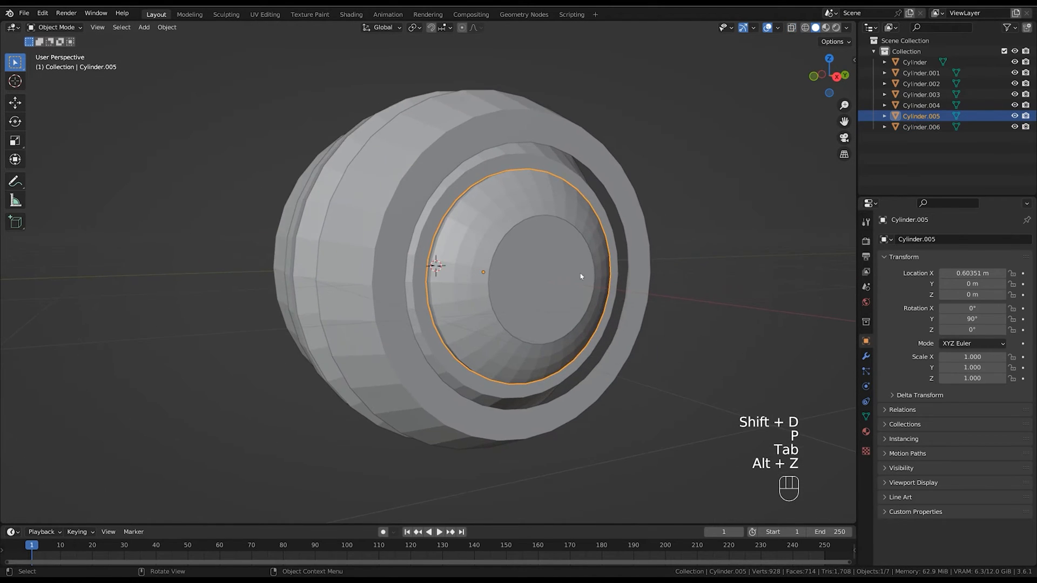
Open the separated flat disc for mesh editing and undo the last six actions.
click(543, 330)
key(Tab)
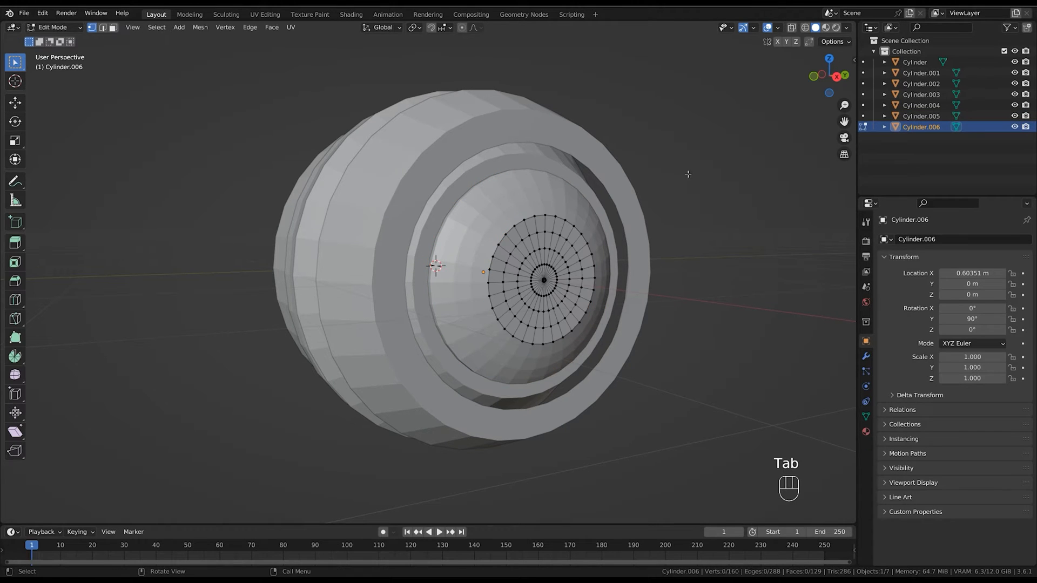
key(ctrl+z)
key(ctrl+z)
key(ctrl+z)
key(ctrl+z)
key(ctrl+z)
key(ctrl+z)
Extrude the separated disc outward along X by about 0.05 m and switch to face selection.
key(alt+z)
key(alt+z)
middle_drag(535, 294, 573, 296)
key(e)
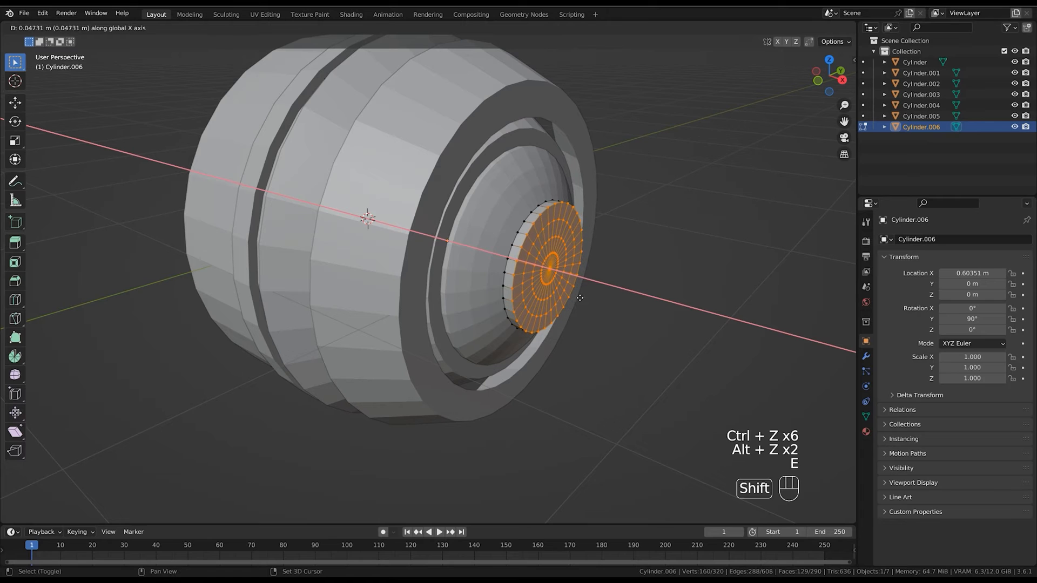
click(584, 301)
key(3)
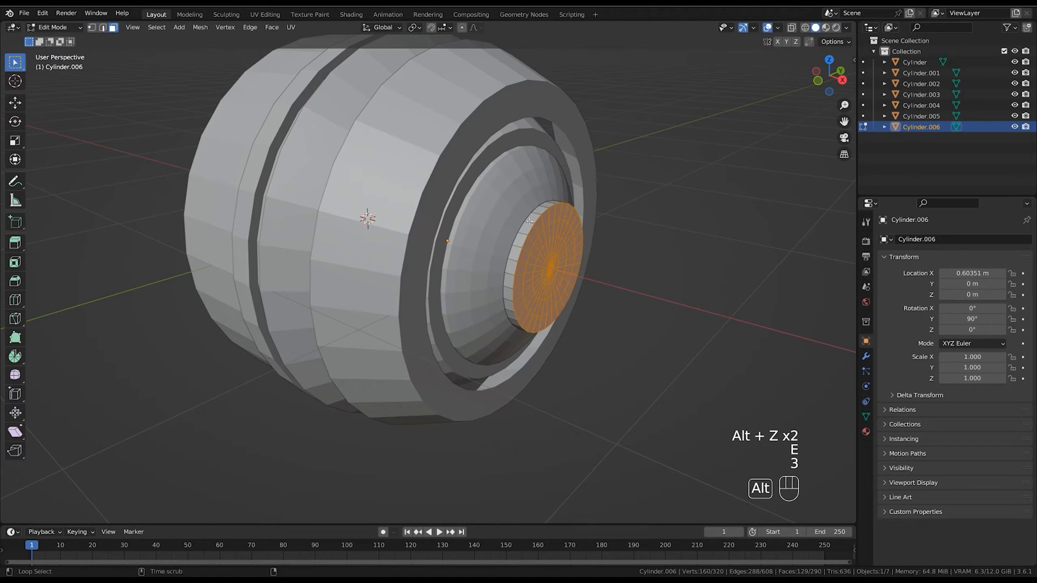
Duplicate the raised disc's rim face loop in place and separate the copy into its own object.
alt+click(530, 220)
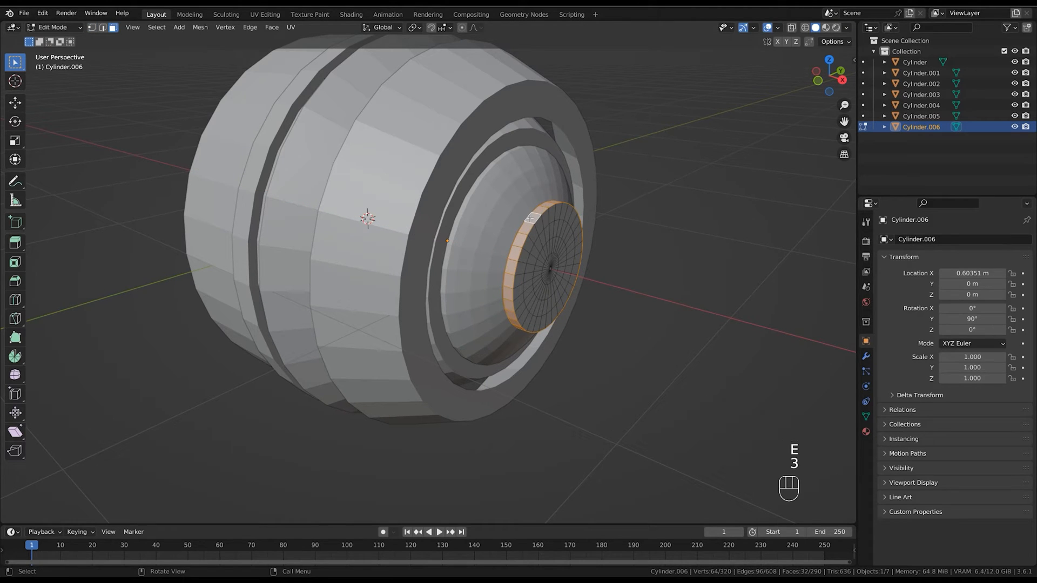
key(shift+d)
right_click(582, 246)
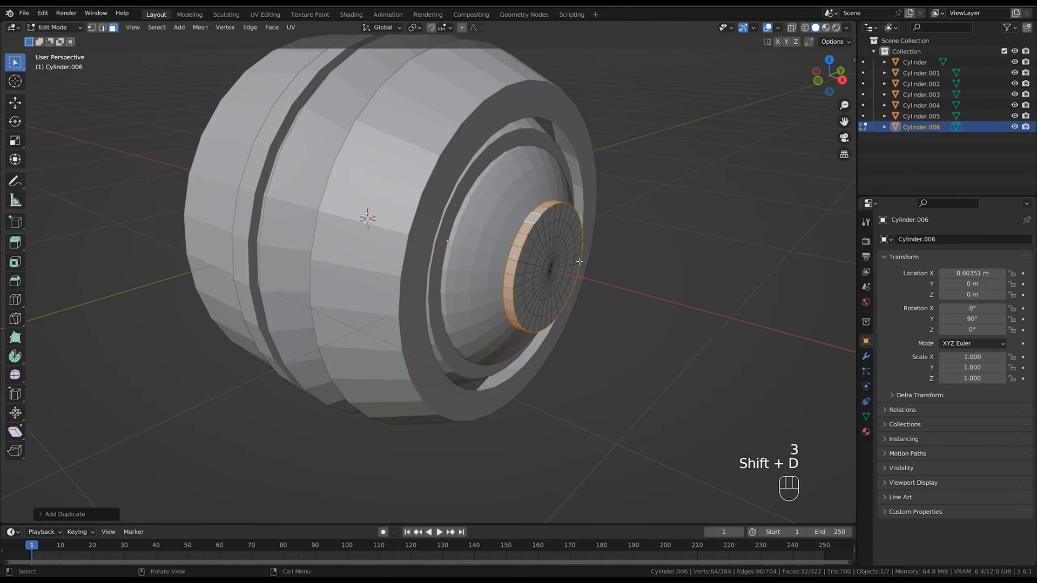
key(p)
click(580, 266)
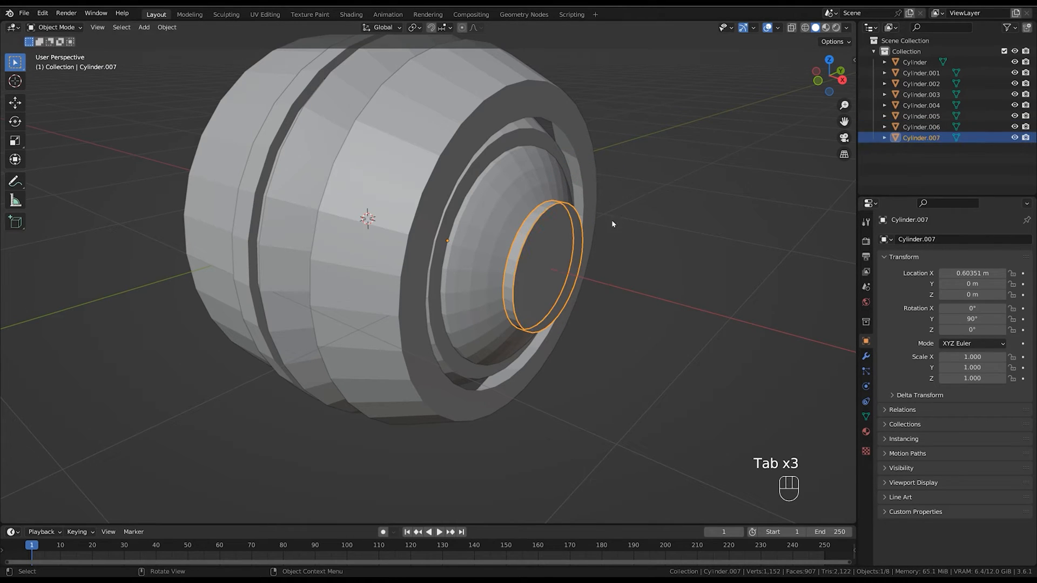
Thicken the separated rim band by extruding its faces outward along their normals by about 0.03 m.
key(Tab)
drag(660, 150, 505, 333)
key(alt+z)
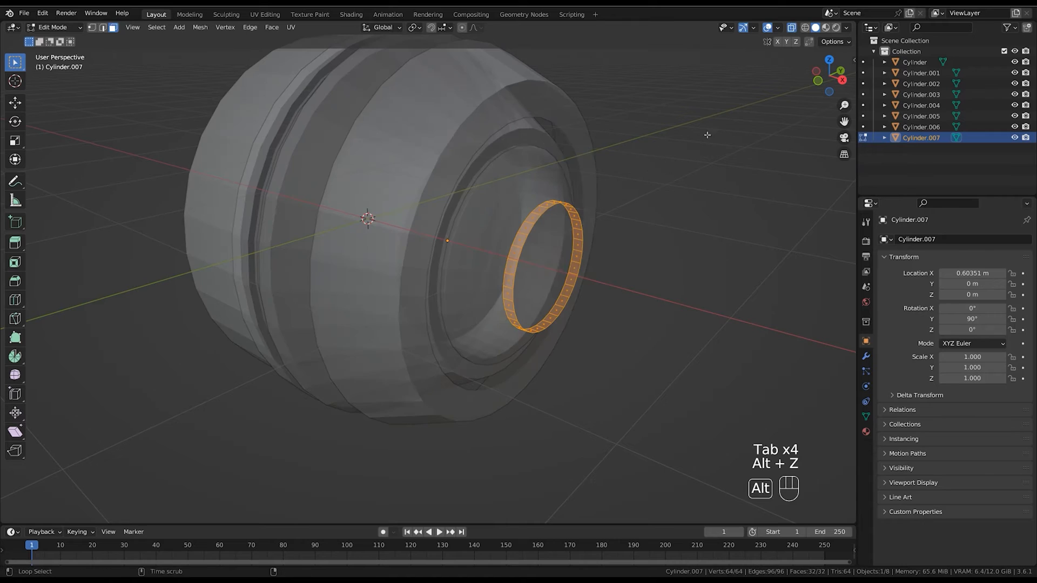
key(alt+e)
click(599, 267)
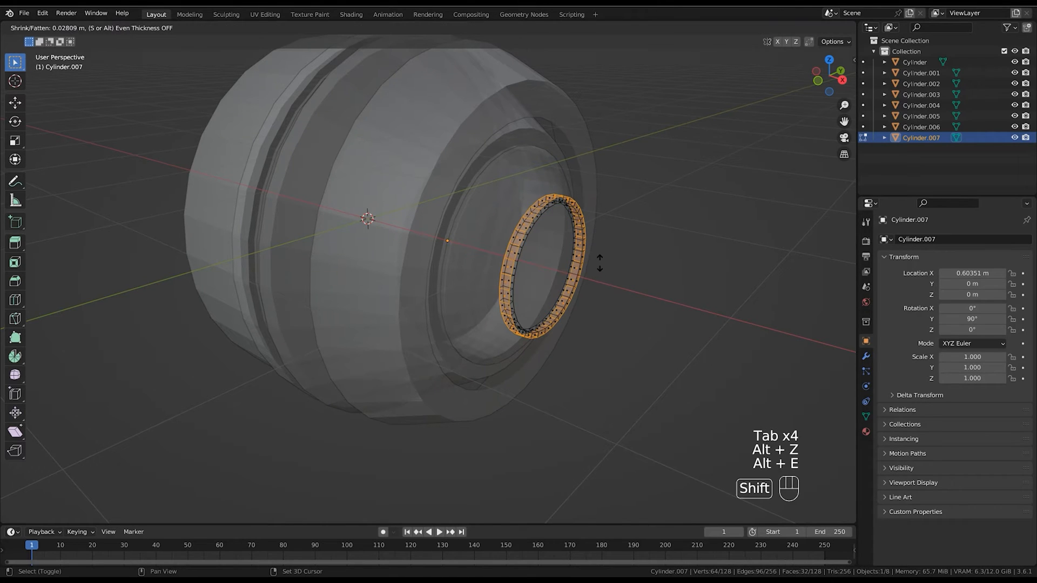
click(604, 254)
key(Tab)
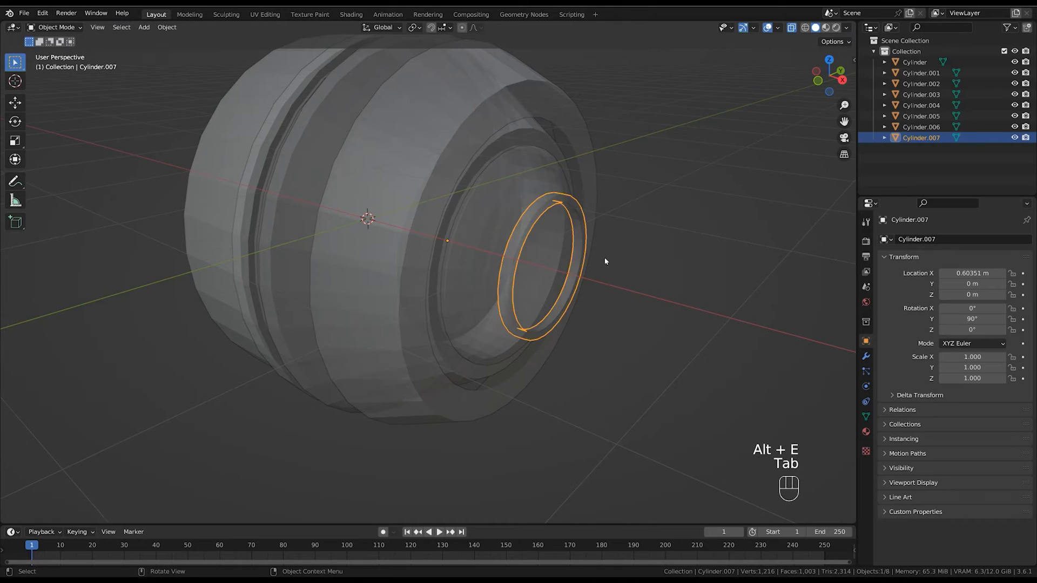
key(alt+z)
Open the wide base cylinder for mesh editing and inset both of its round end faces toward the centre.
middle_drag(603, 258, 583, 280)
click(439, 300)
shift+middle_drag(479, 275, 532, 274)
mouse_move(532, 275)
ctrl+middle_down()
mouse_move(526, 258)
mouse_move(527, 270)
ctrl+middle_up()
key(Tab)
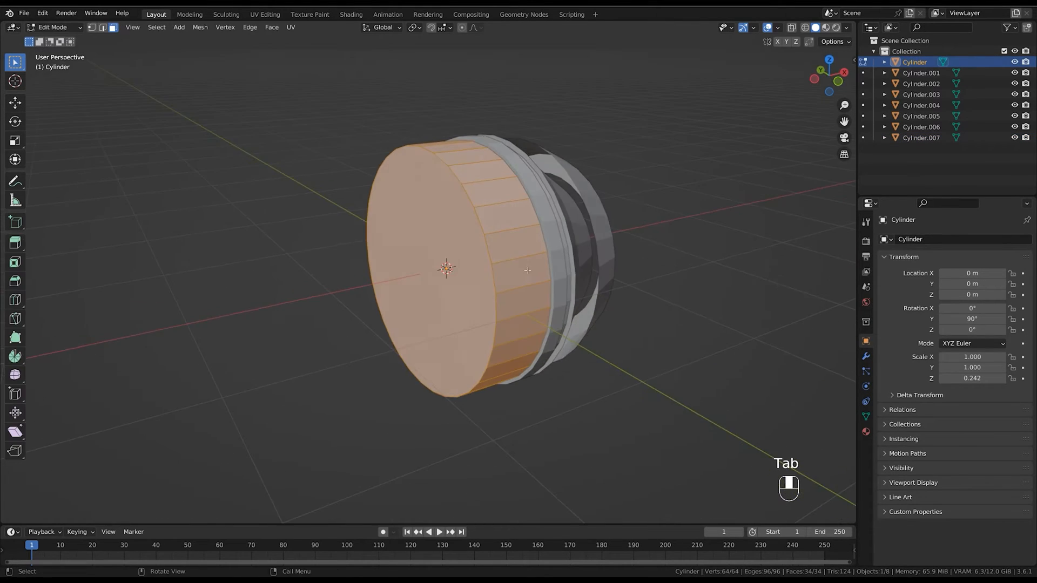
key(3)
key(alt+z)
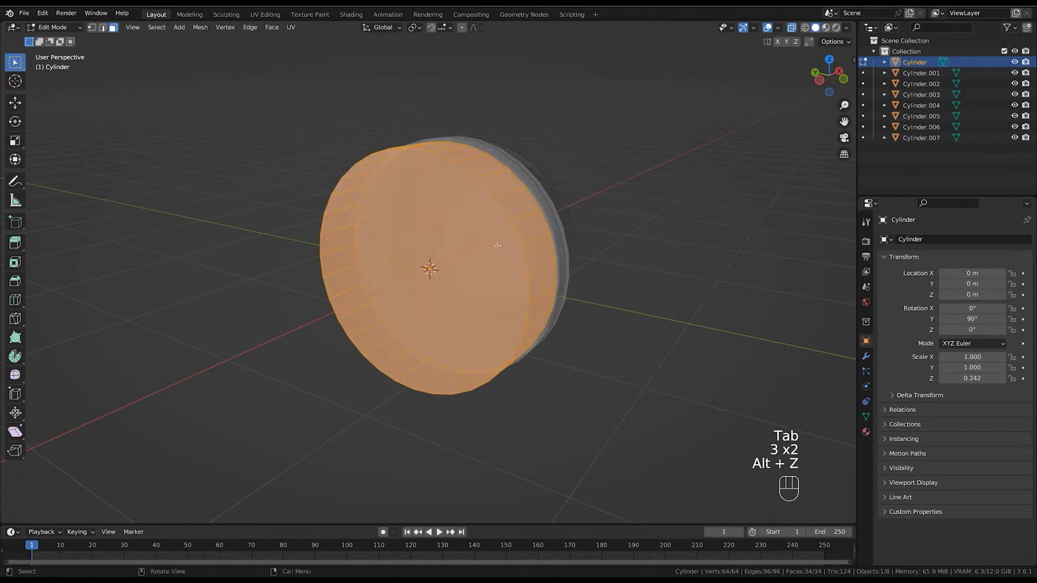
middle_drag(561, 265, 577, 269)
key(i)
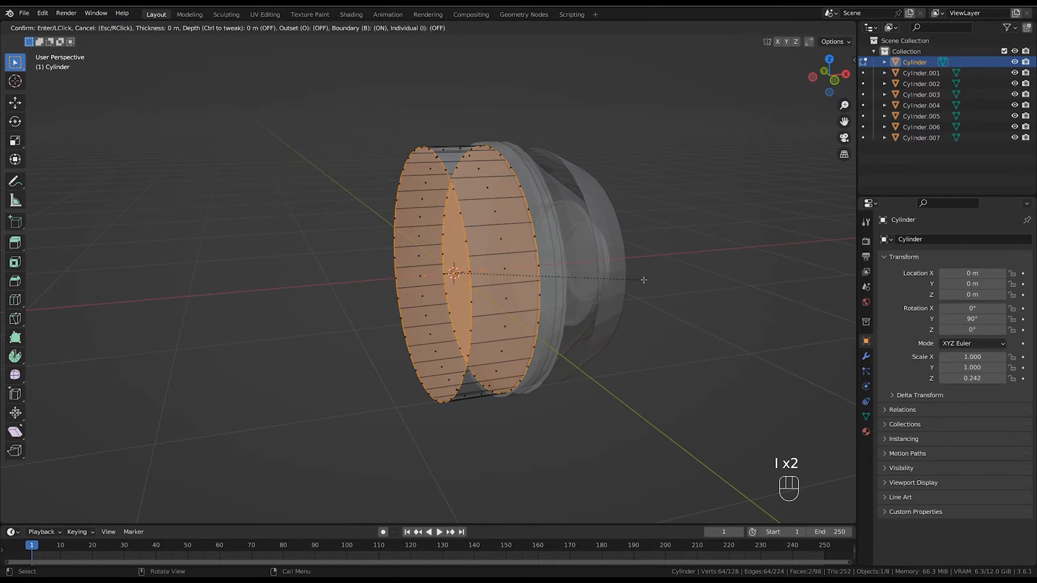
click(619, 291)
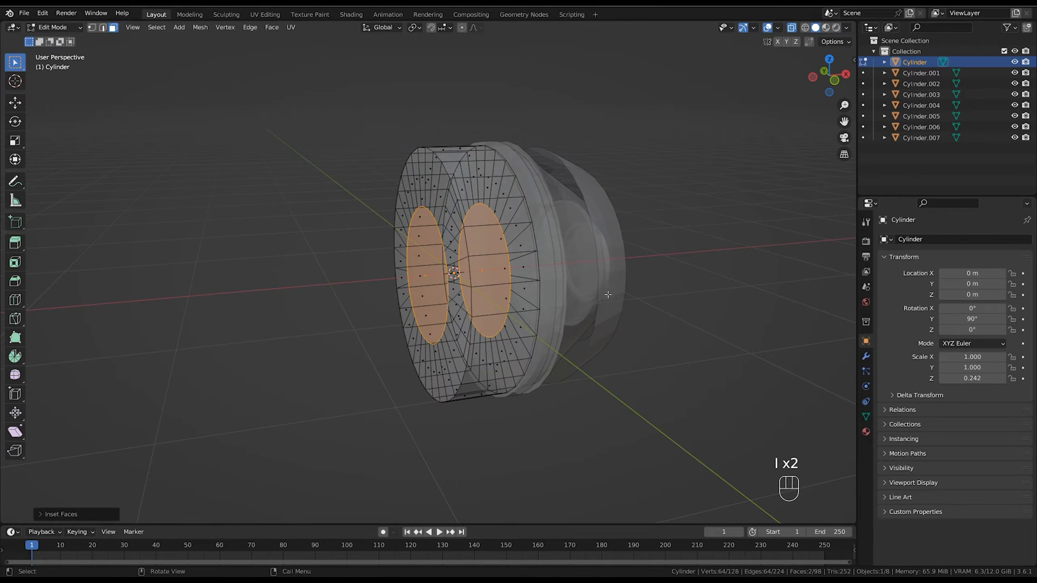
Bridge the base cylinder's two inset faces to form a central through hole, then return to Object Mode.
middle_drag(609, 294, 583, 281)
right_click(440, 316)
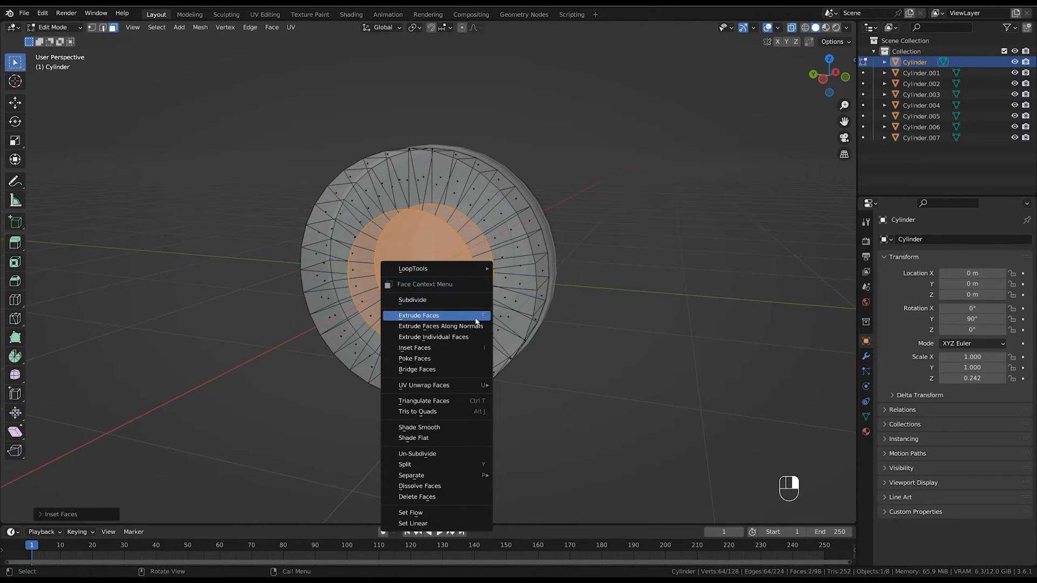
click(471, 369)
key(alt+z)
middle_drag(535, 294, 592, 316)
key(Tab)
Extrude the two uppermost rim edges of the outer tapered ring slightly outward, then about 0.16 m upward as a tab.
click(582, 267)
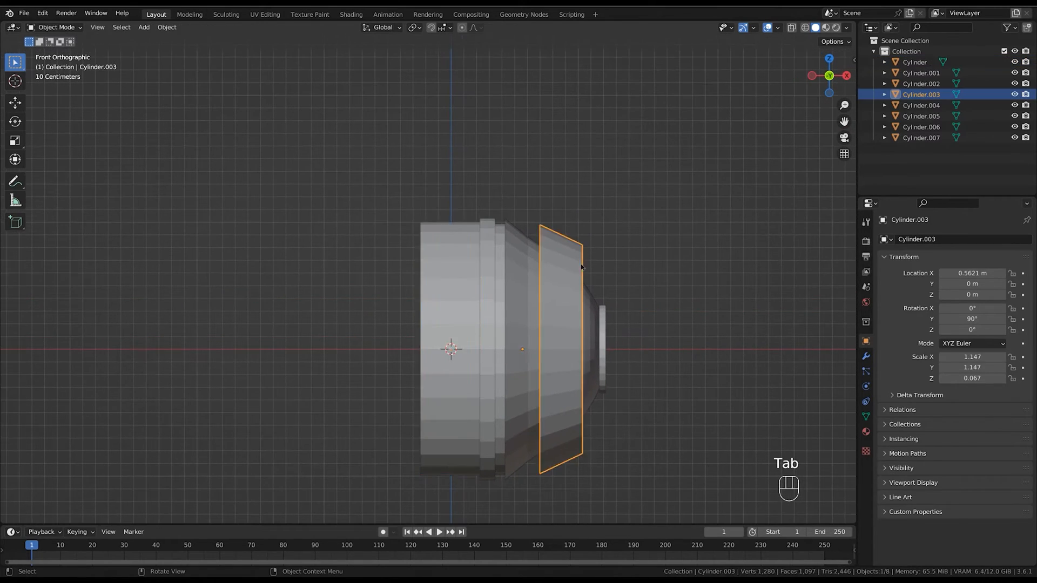
key(Tab)
middle_drag(582, 266, 542, 196)
shift+middle_drag(543, 196, 652, 295)
click(643, 294)
key(g)
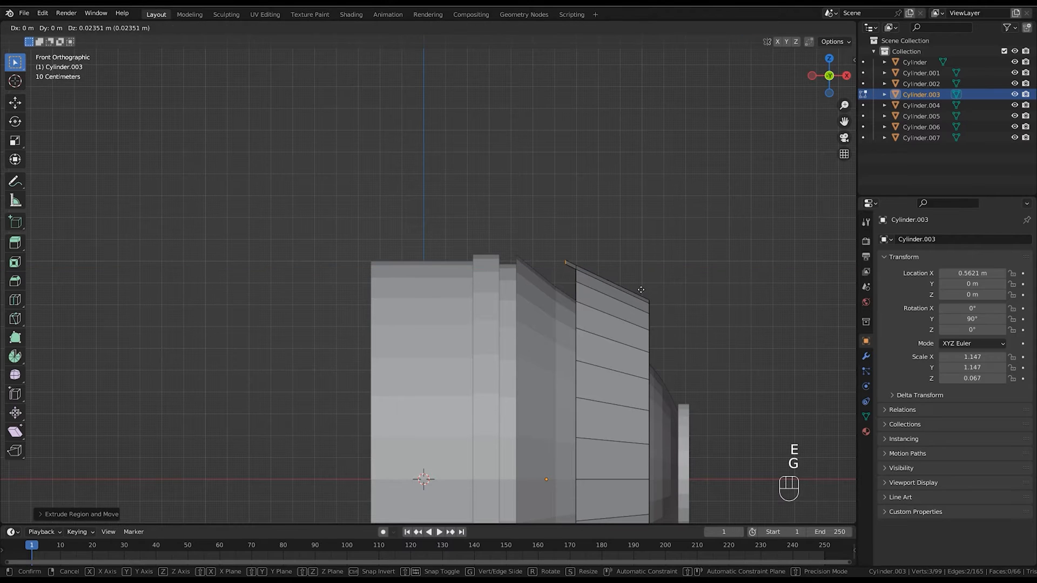
click(640, 288)
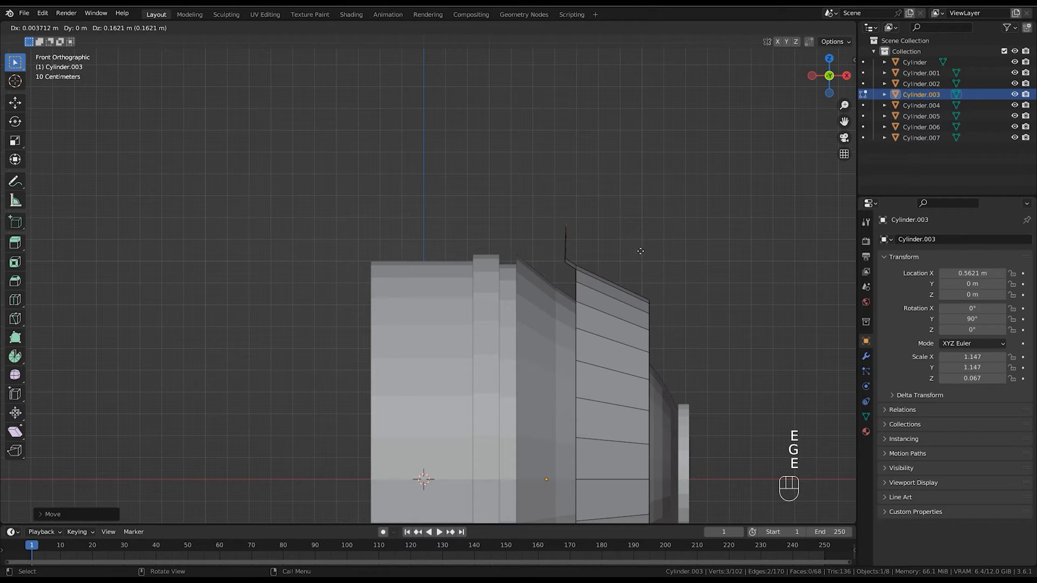
click(639, 248)
Reposition the tab's upper edges and scale them along Y to about two thirds of their width.
middle_drag(657, 254, 607, 271)
key(g)
click(600, 324)
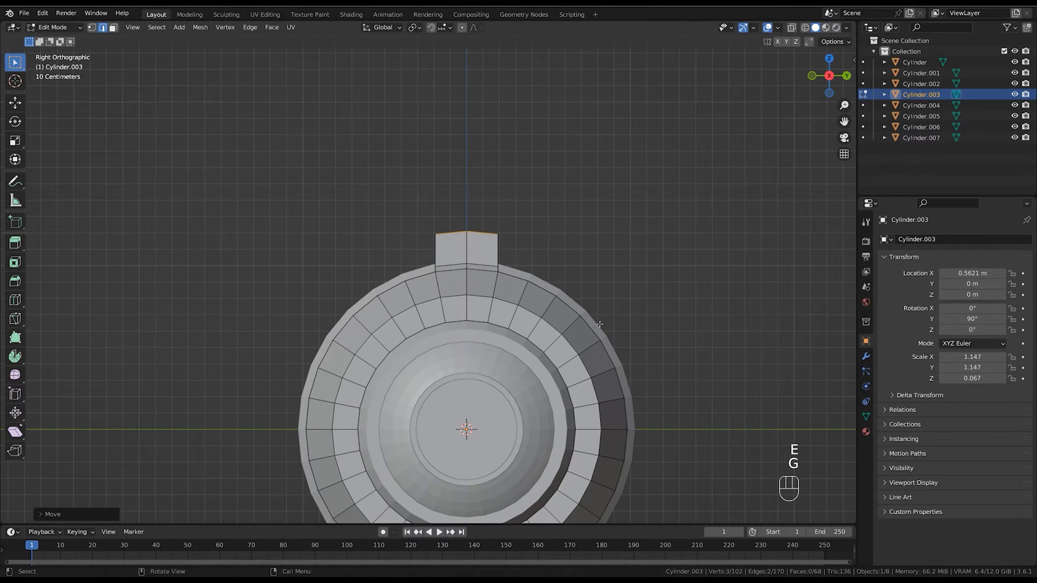
key(s)
key(x)
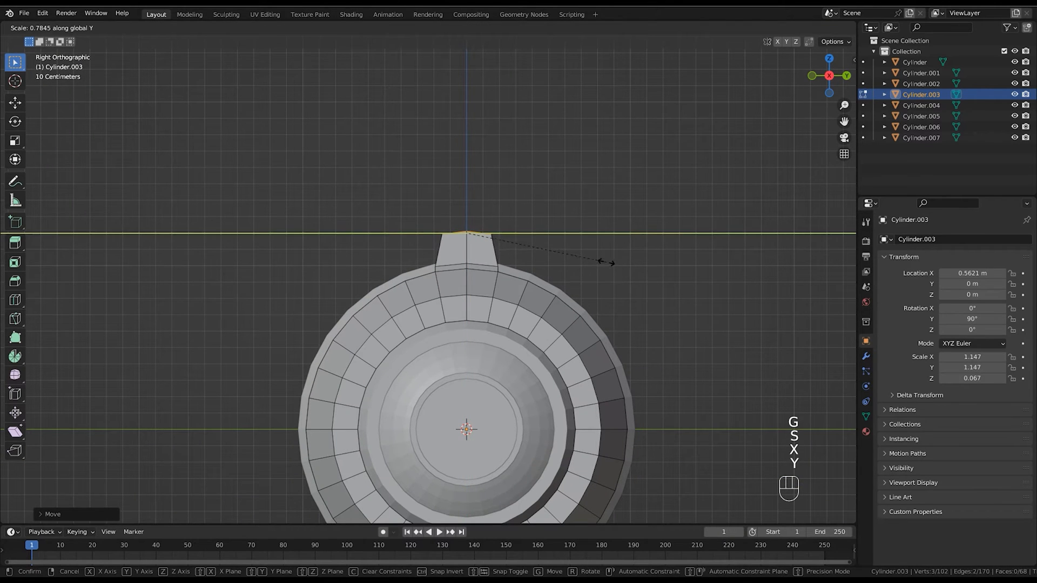
click(591, 255)
Flatten the tab's upper edges by scaling them along Z and return to Object Mode.
key(s)
key(z)
click(481, 238)
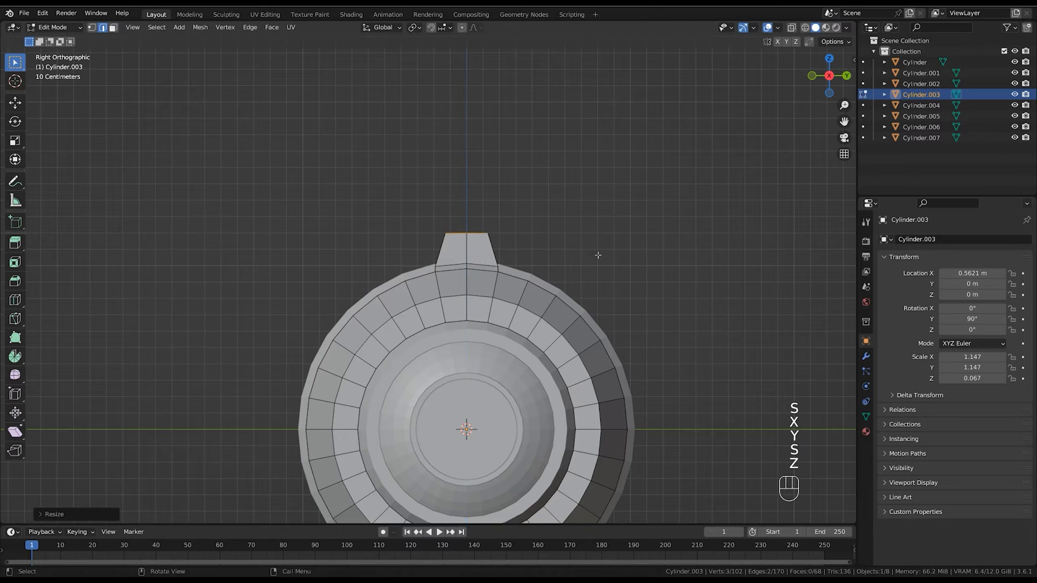
key(s)
key(z)
click(481, 239)
key(s)
key(z)
click(482, 237)
ctrl+middle_drag(561, 231, 559, 286)
middle_drag(527, 297, 597, 306)
key(alt+z)
key(alt+z)
key(Tab)
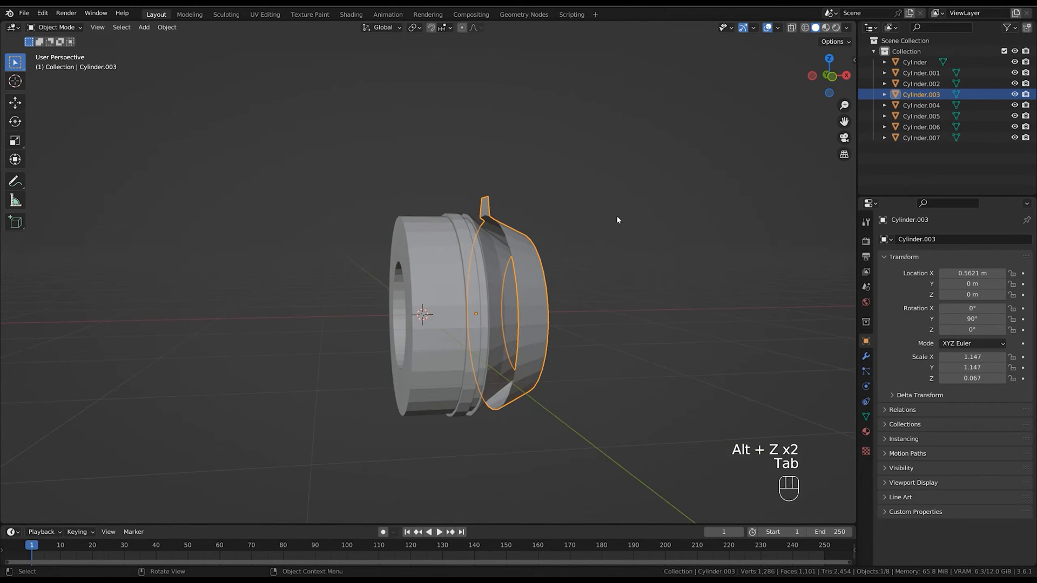
Select all the parts, add a level 2 subdivision to them, and shade them smooth.
drag(522, 258, 310, 474)
middle_drag(568, 272, 549, 280)
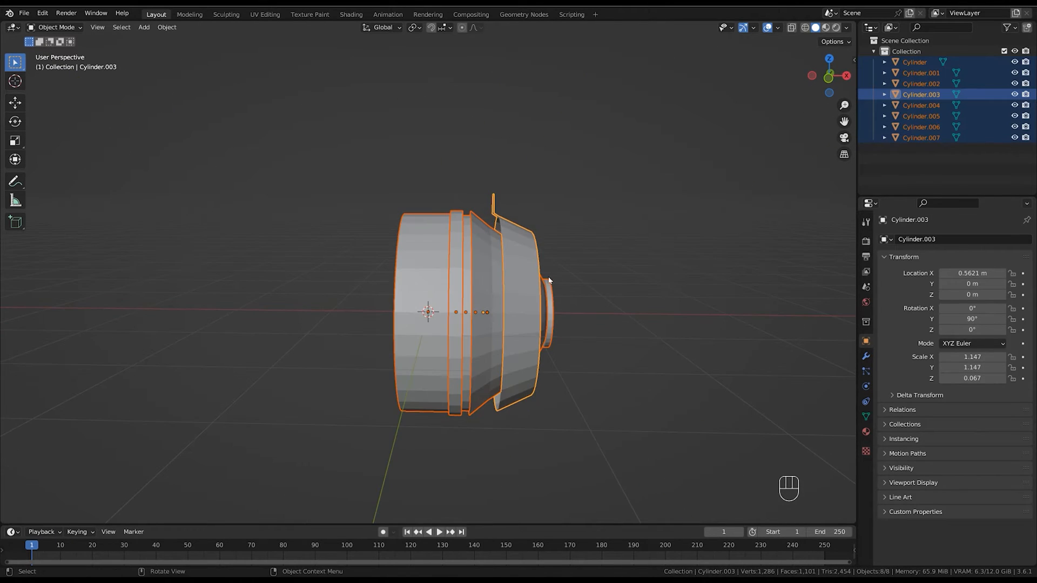
key(ctrl+2)
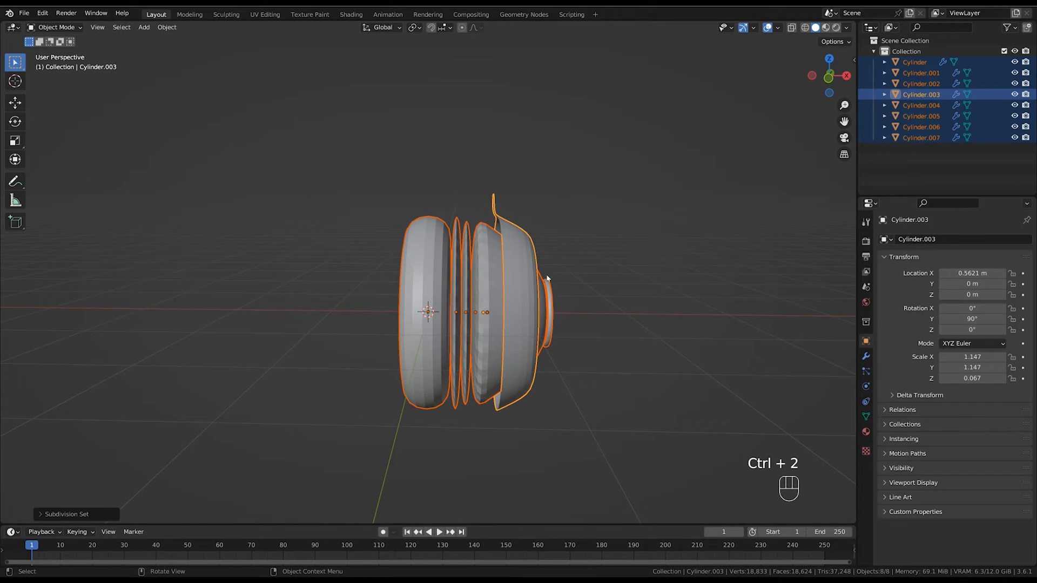
shift+middle_drag(524, 316, 556, 313)
scroll(576, 283, up, 1)
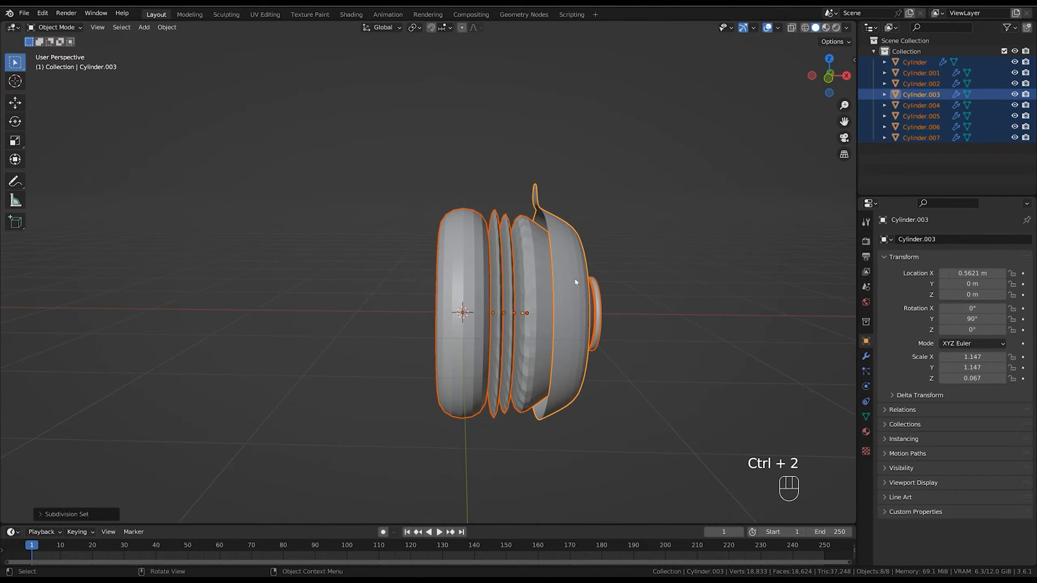
right_click(568, 258)
click(569, 259)
mouse_move(567, 259)
shift+middle_down()
mouse_move(571, 273)
mouse_move(563, 244)
shift+middle_up()
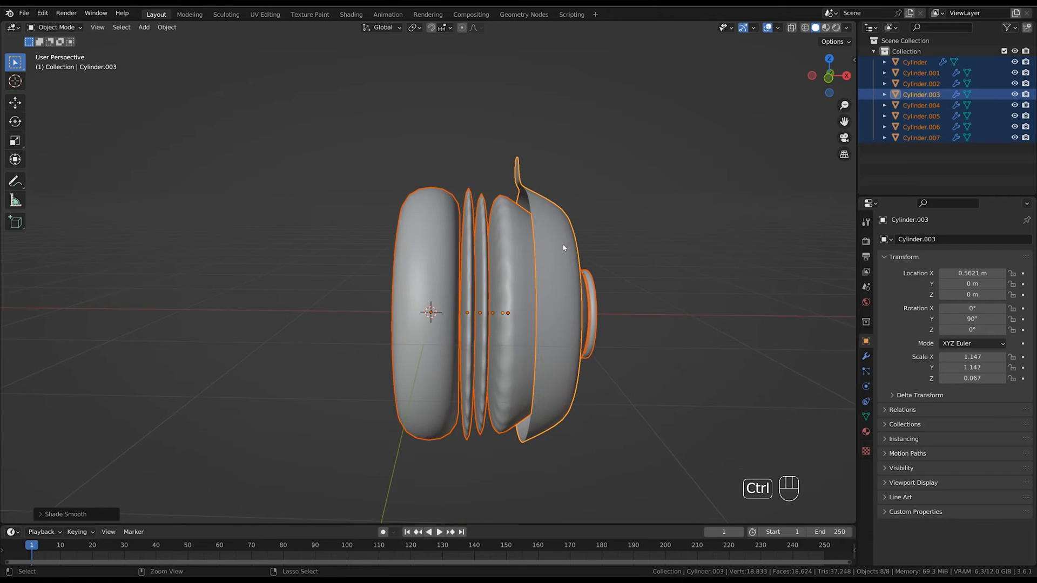
Add two supporting loop cuts around the base cylinder's side wall, one near each end.
click(449, 332)
key(Tab)
key(Tab)
key(Tab)
key(ctrl+r)
click(489, 273)
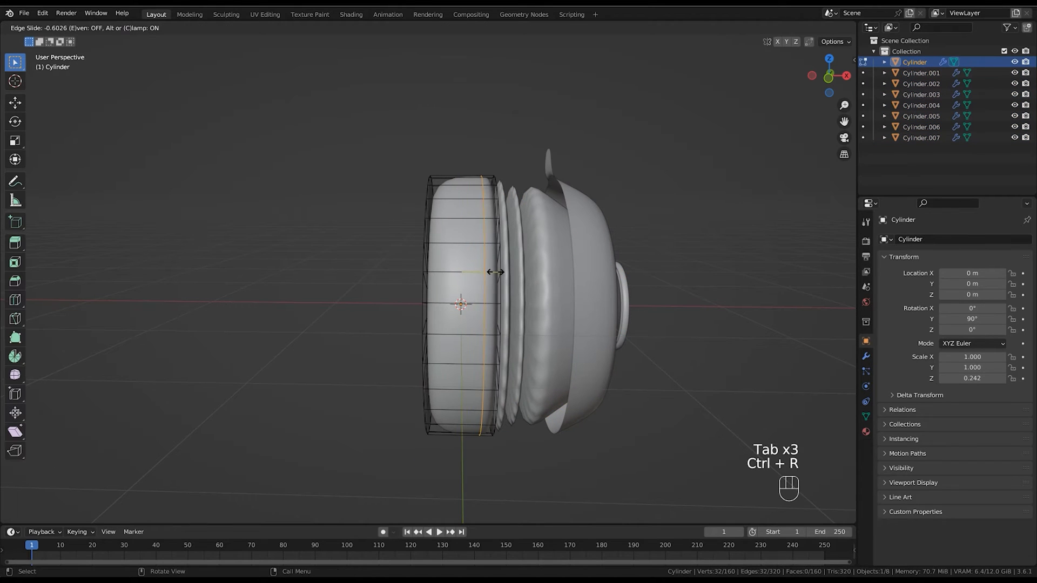
click(502, 270)
key(ctrl+r)
click(478, 273)
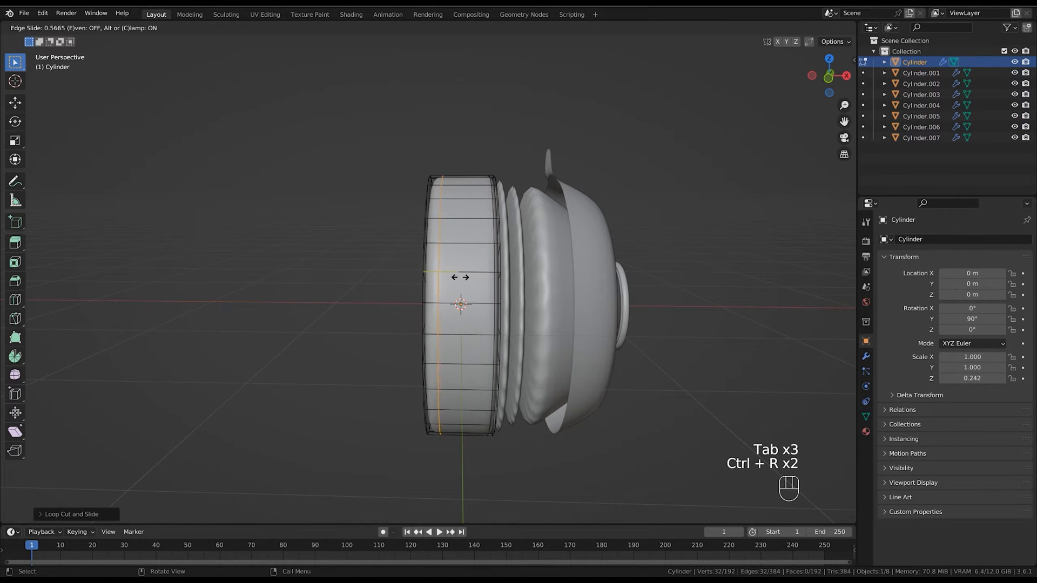
key(Tab)
Add supporting loop cuts near both edges of the raised ring next to the base cylinder.
click(513, 270)
key(Tab)
key(ctrl+r)
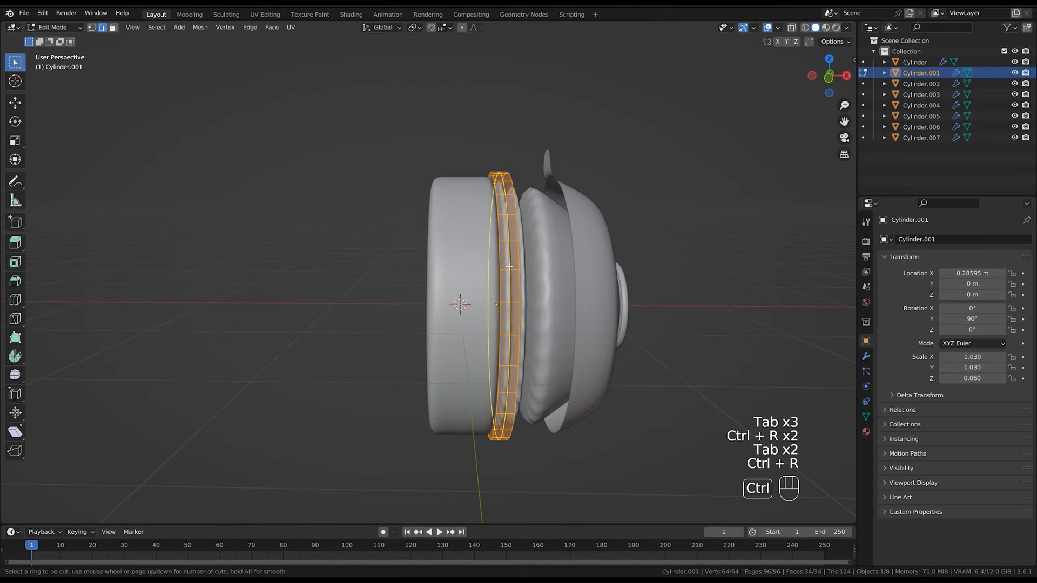
click(513, 268)
click(513, 265)
key(ctrl+r)
click(508, 268)
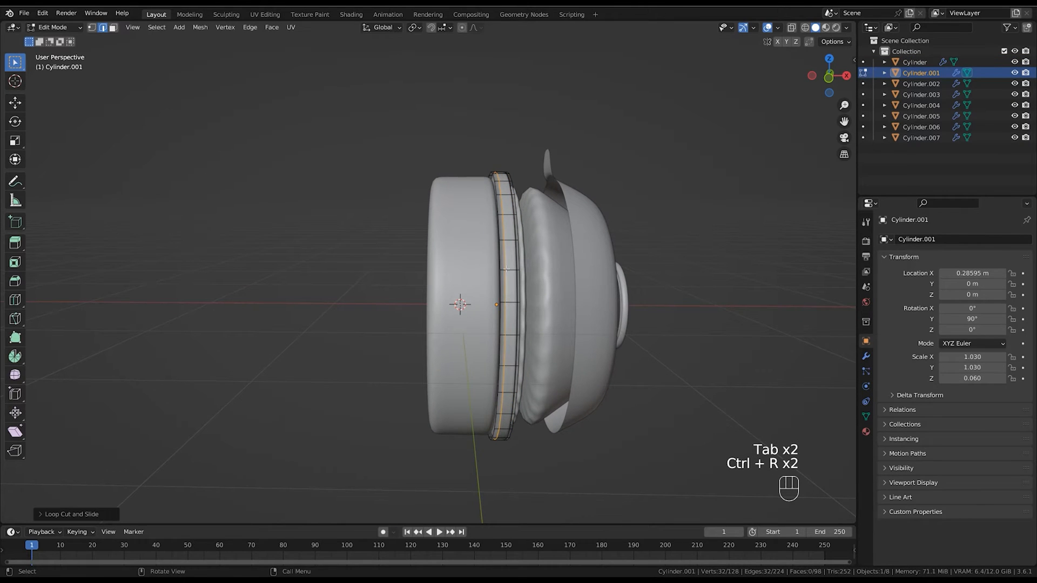
Select both end faces of the raised ring and inset them twice to sharpen its edges.
middle_drag(506, 269, 613, 282)
key(3)
click(489, 302)
key(alt+z)
shift+click(490, 273)
key(alt+z)
key(i)
key(i)
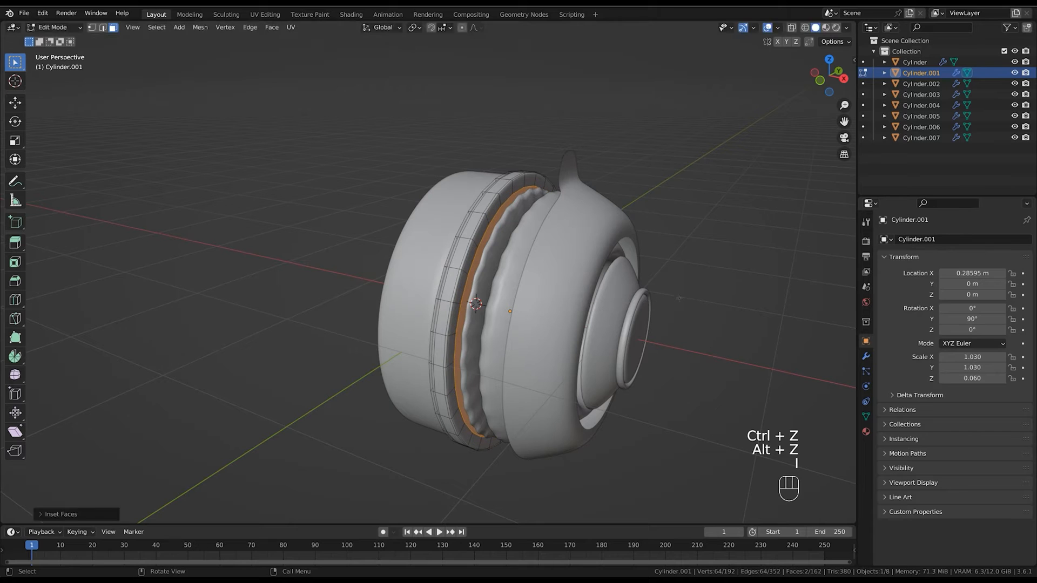
middle_drag(669, 302, 704, 300)
key(Tab)
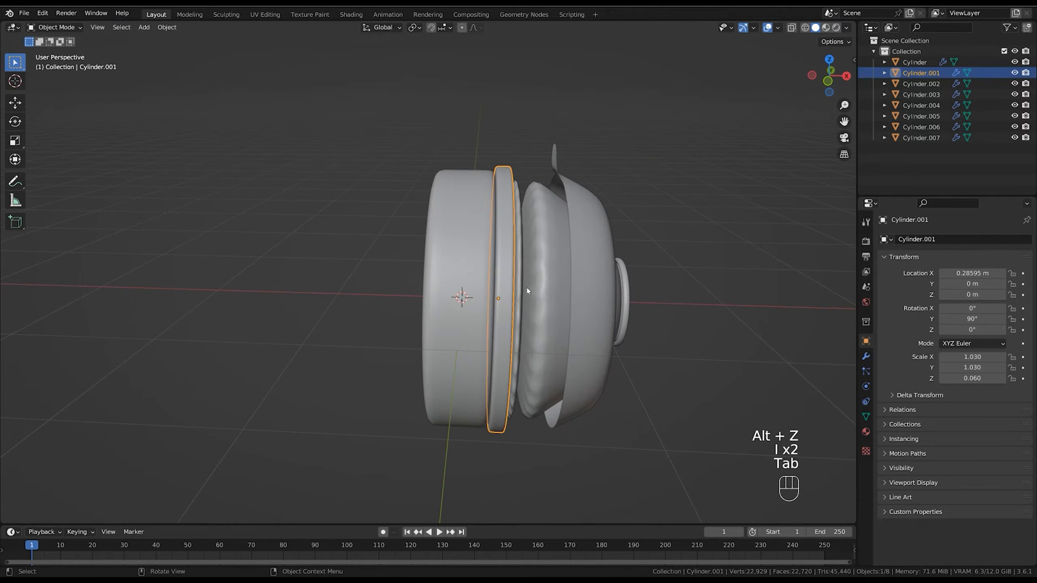
Inset both end faces of the thin ring between the raised ring and the tapered section twice.
click(524, 293)
key(Tab)
key(alt+z)
middle_drag(553, 299, 634, 295)
key(i)
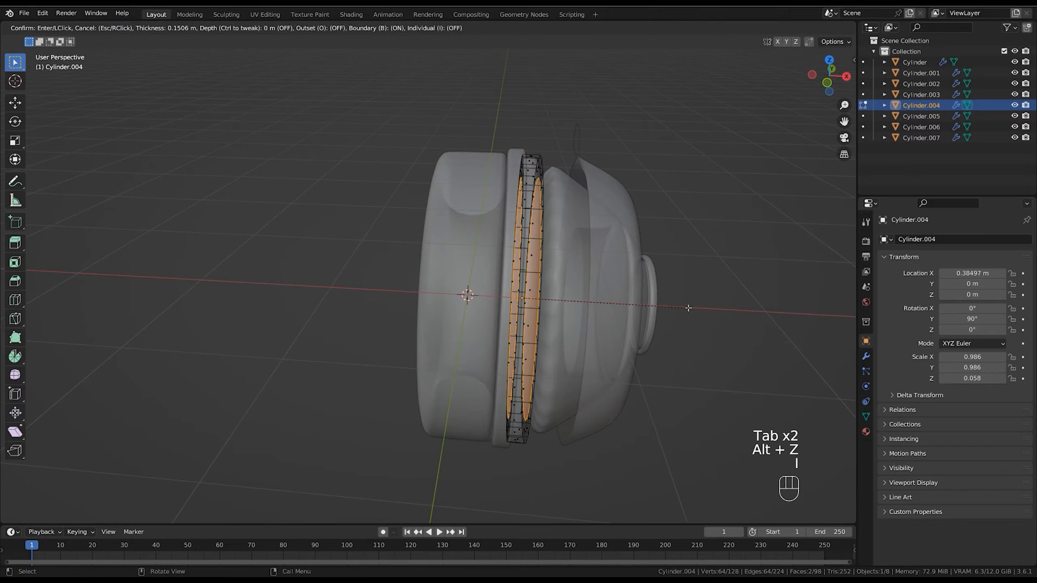
click(684, 310)
key(i)
click(657, 317)
key(Tab)
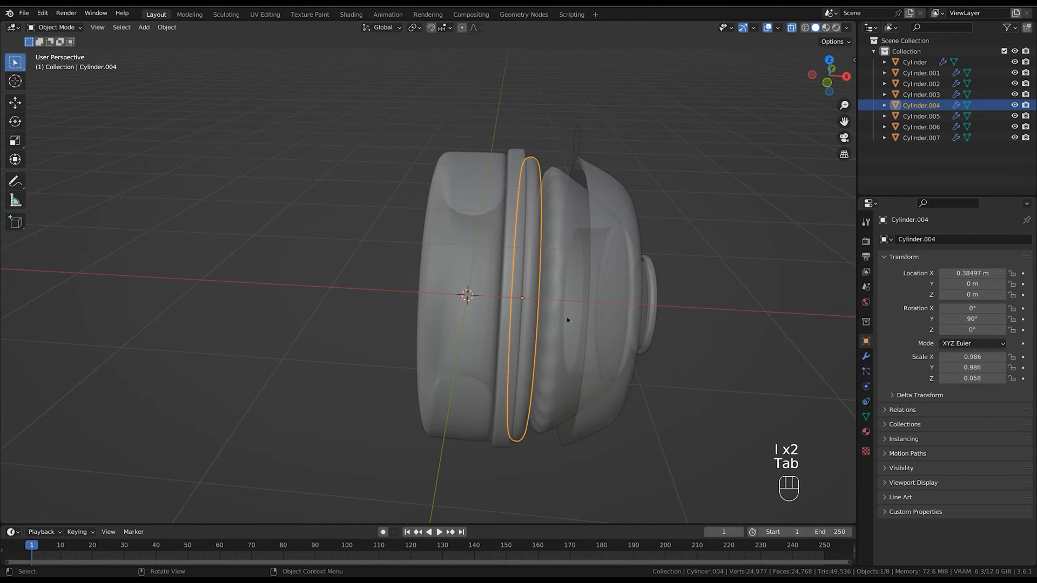
Inset the large end face of the inner tapered section twice, the first time by about 0.095 m.
click(567, 320)
key(Tab)
middle_drag(546, 281, 568, 284)
click(512, 289)
middle_drag(405, 302, 446, 291)
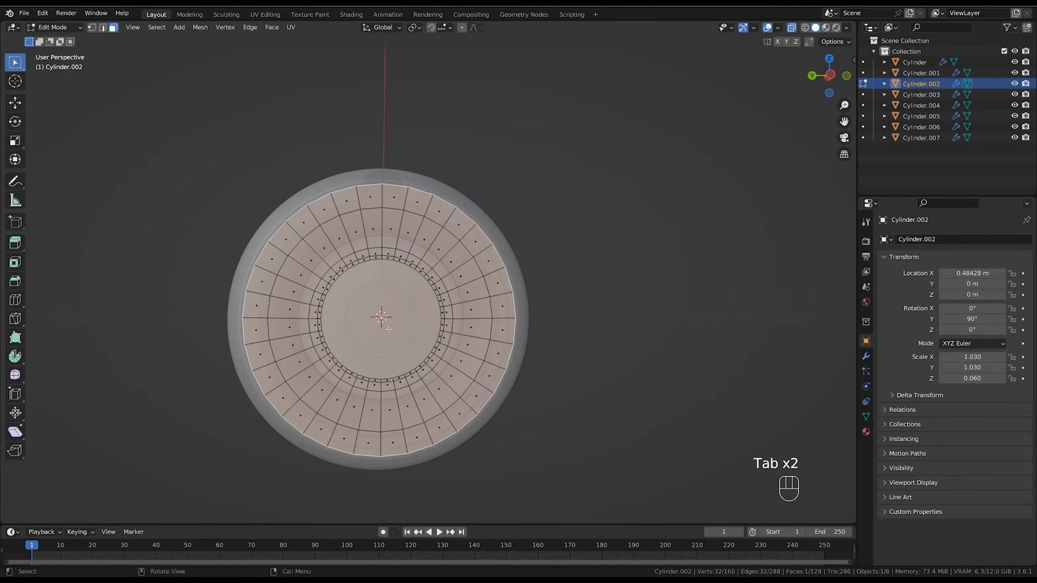
middle_drag(389, 329, 639, 303)
key(i)
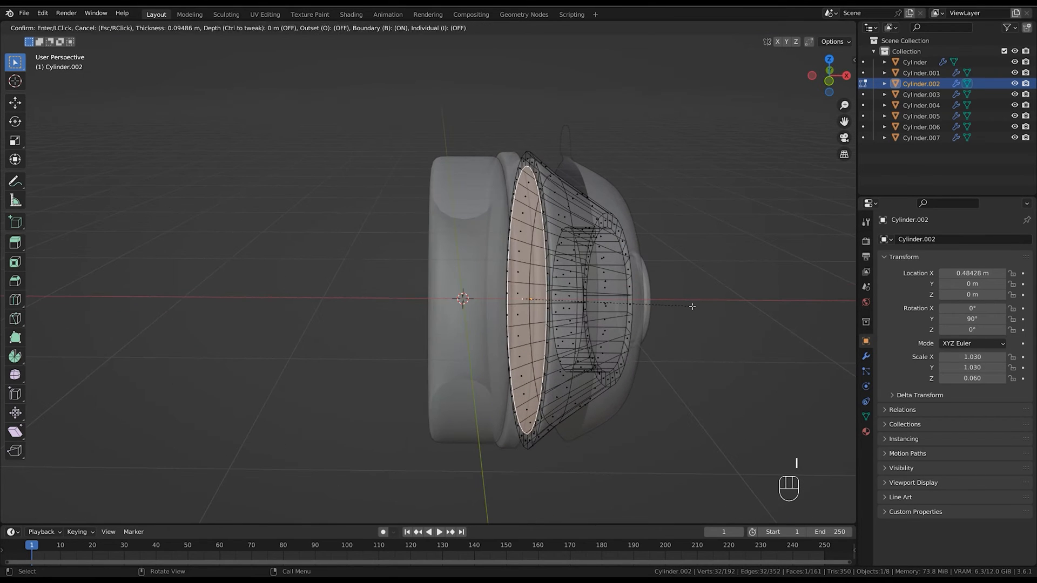
click(693, 307)
key(i)
click(680, 316)
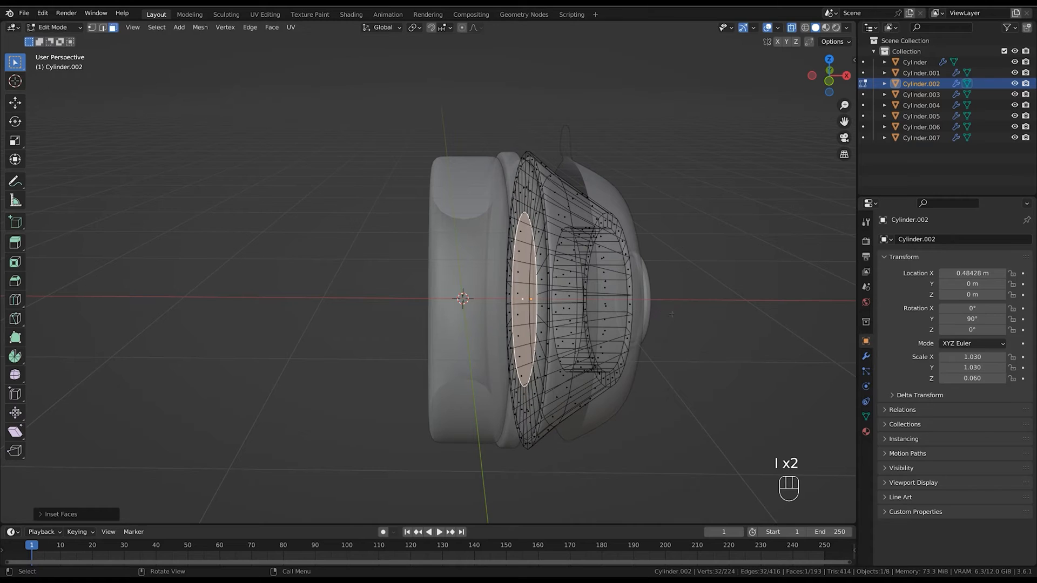
key(Tab)
Add a centred loop cut around the thin ring between the raised ring and the tapered section.
middle_drag(678, 317, 586, 214)
key(alt+z)
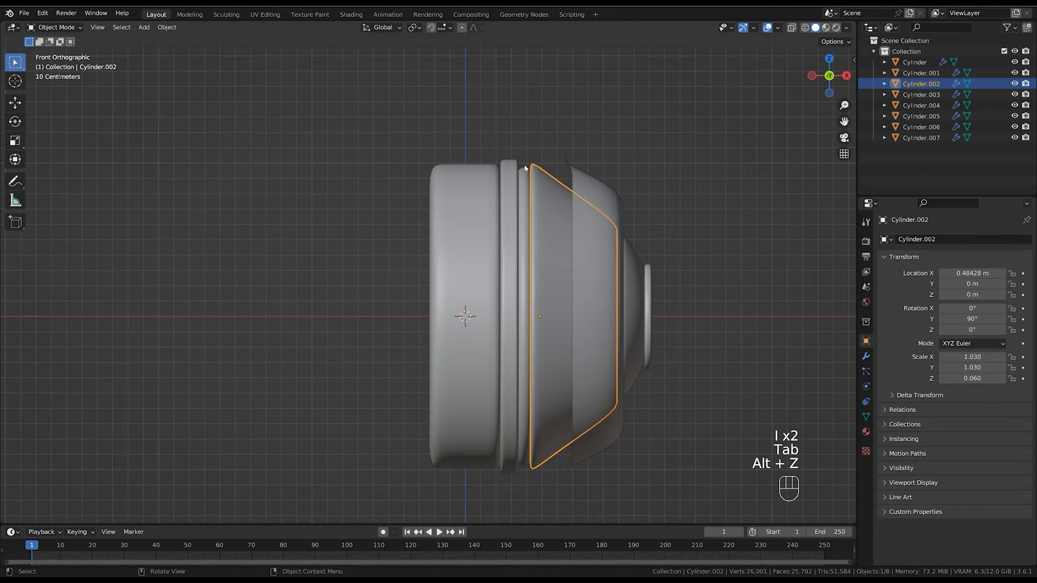
click(531, 188)
key(Tab)
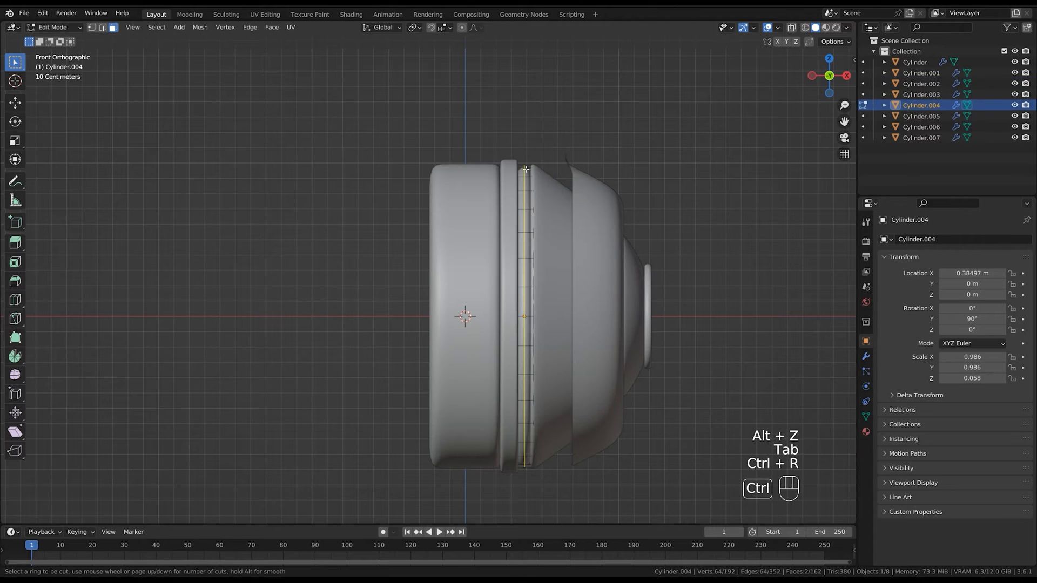
click(526, 170)
right_click(526, 169)
key(Tab)
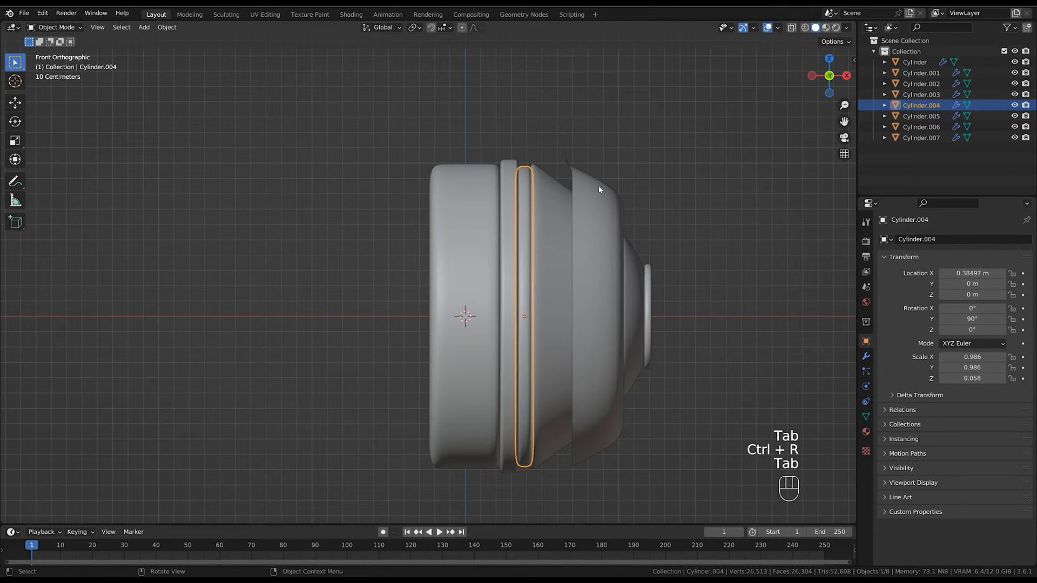
Select the rear vertex ring of the shallow cone behind the front disc and delete that end's geometry.
click(606, 224)
click(562, 332)
shift+middle_drag(656, 305, 632, 305)
click(613, 306)
click(630, 304)
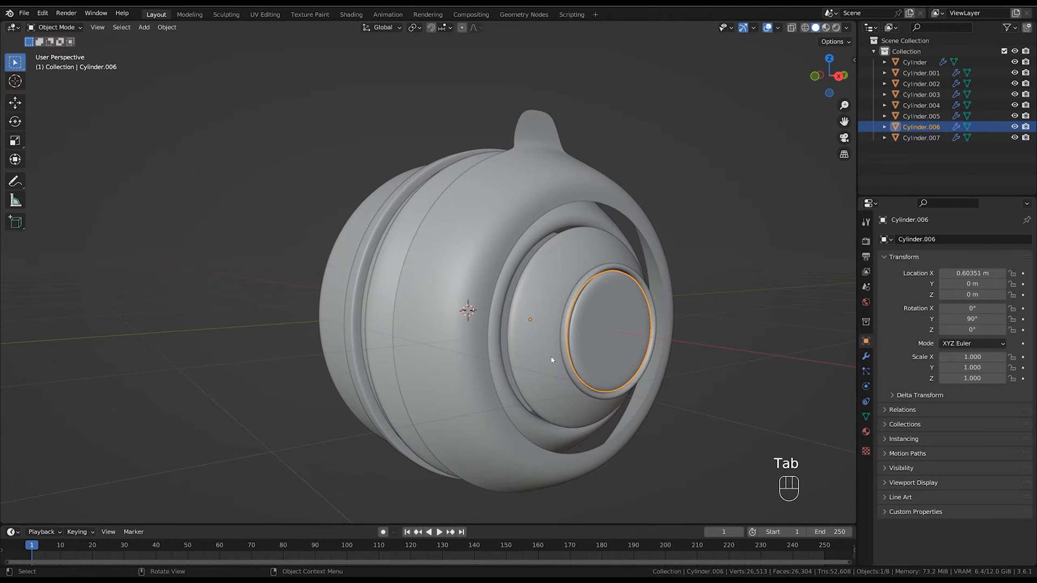
click(589, 343)
key(Tab)
key(alt+z)
alt+middle_drag(588, 343, 636, 319)
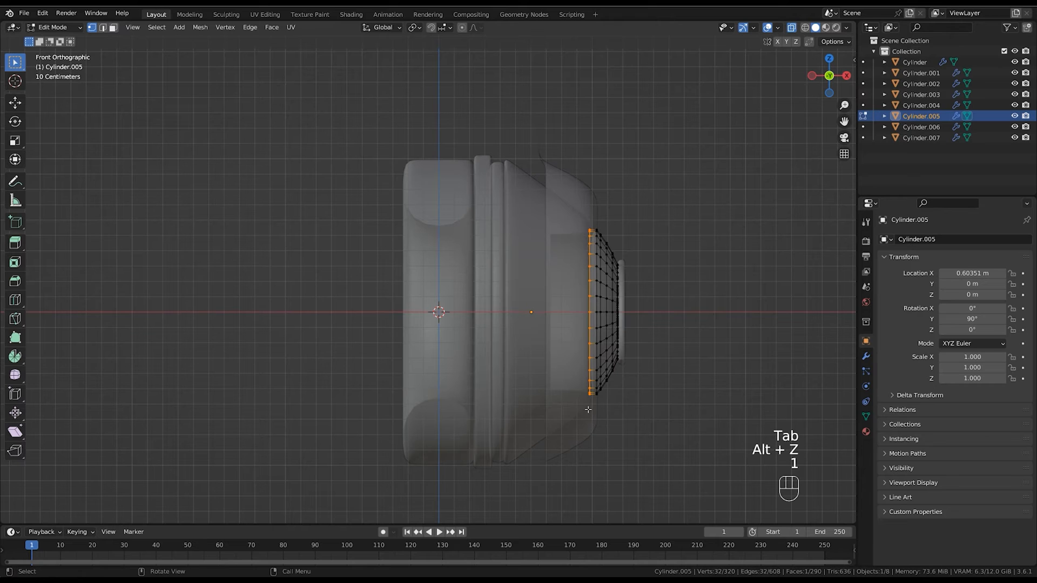
key(x)
click(636, 373)
key(alt+z)
key(Tab)
Add a loop cut around the front rim of the tapered section, slid toward the rim's edge.
middle_drag(643, 368, 613, 371)
click(626, 251)
key(Tab)
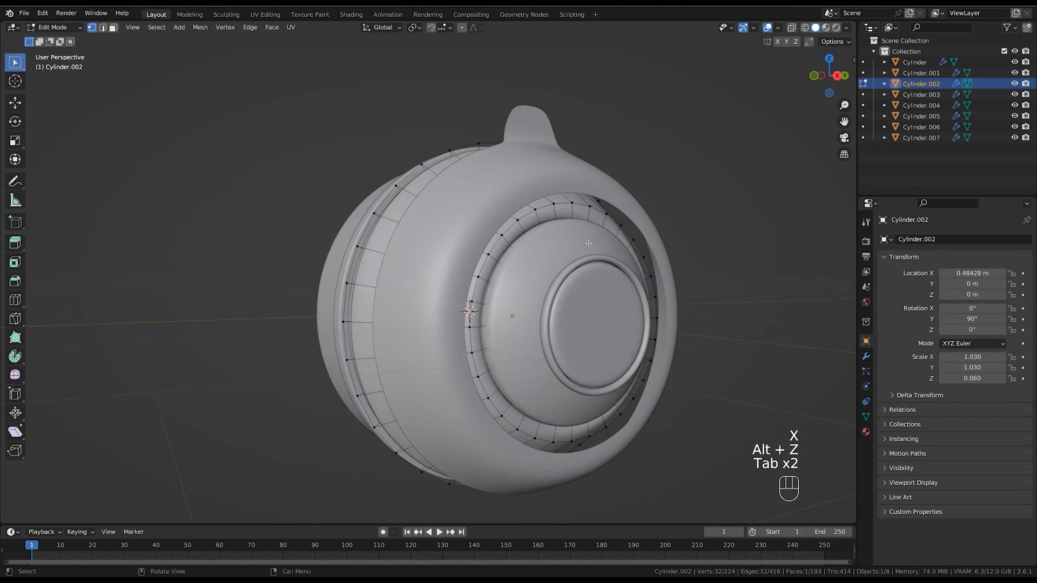
click(566, 212)
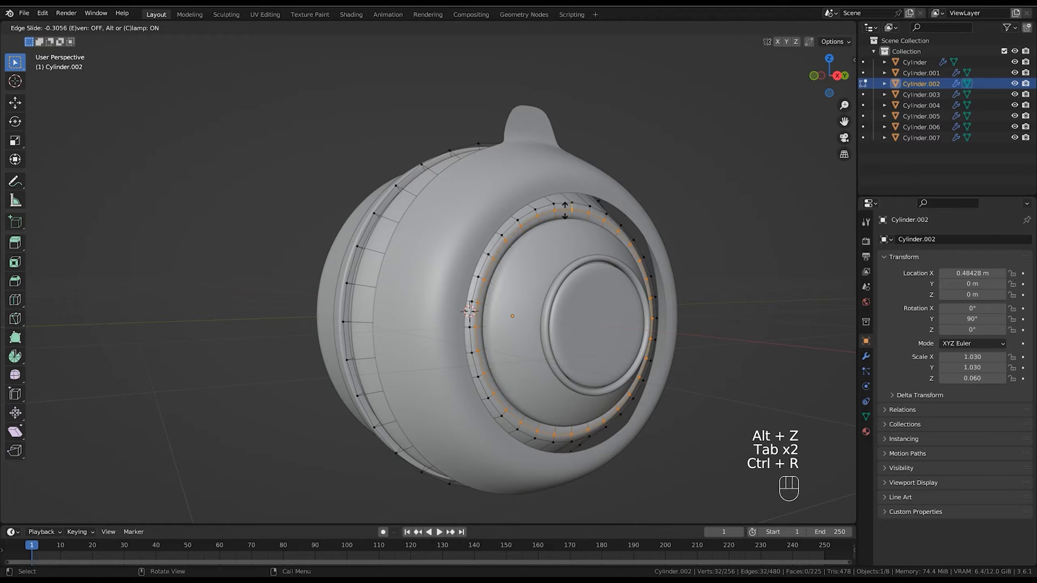
click(565, 212)
Undo the stray partial loop cut and add a full one near the outer edge of the tapered section's large end.
key(alt+z)
middle_drag(565, 212, 570, 185)
key(ctrl+r)
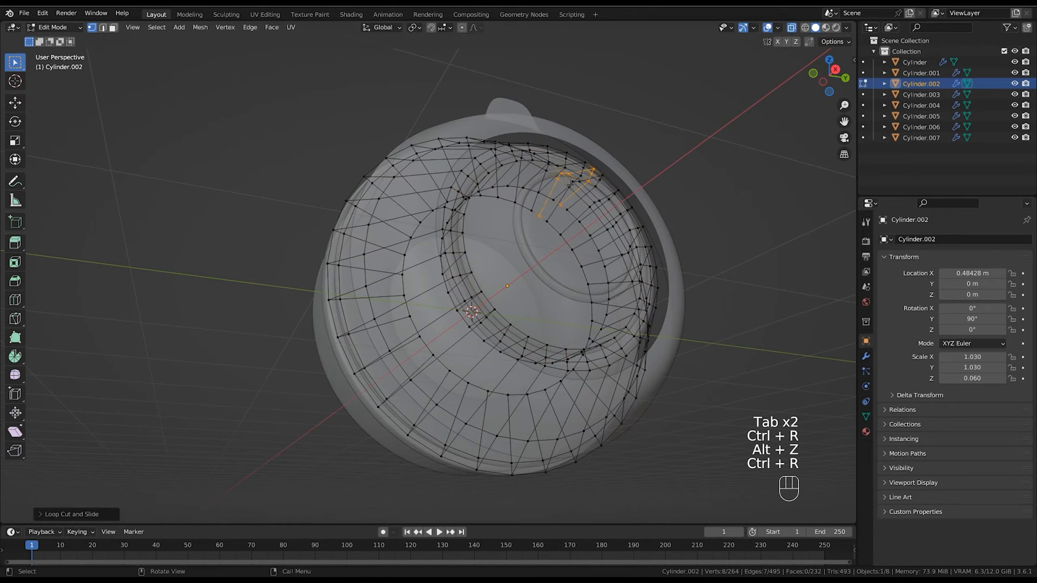
key(ctrl+z)
key(ctrl+r)
click(550, 173)
click(557, 168)
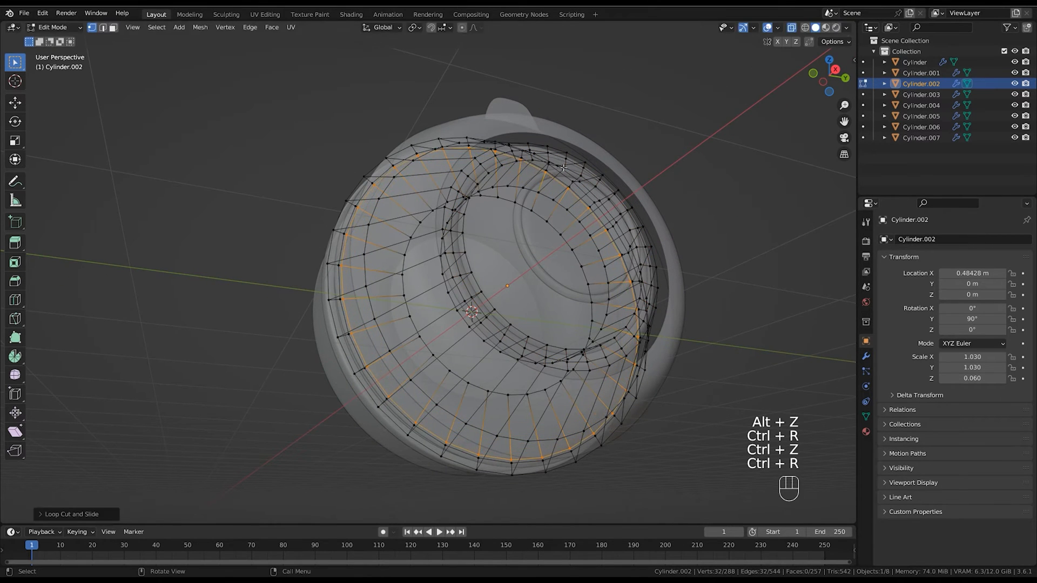
Add a loop cut around the inner wall of the tapered section's front recess.
middle_drag(556, 168, 584, 195)
click(615, 259)
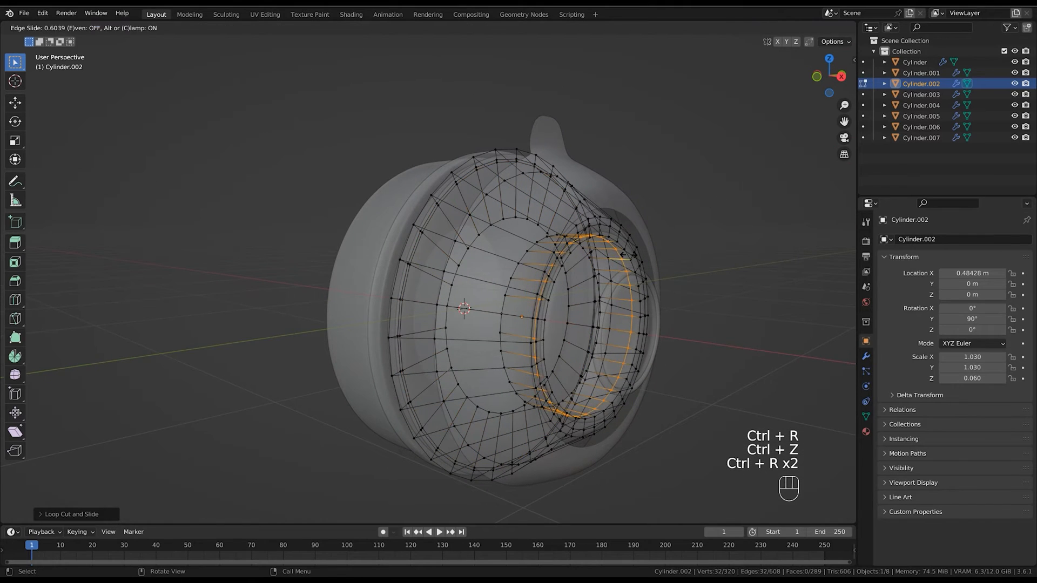
key(Tab)
key(alt+z)
Add two loop cuts around the outside of the tapered section, one on each side of its middle edge.
middle_drag(633, 257, 543, 233)
key(Tab)
key(ctrl+r)
click(543, 238)
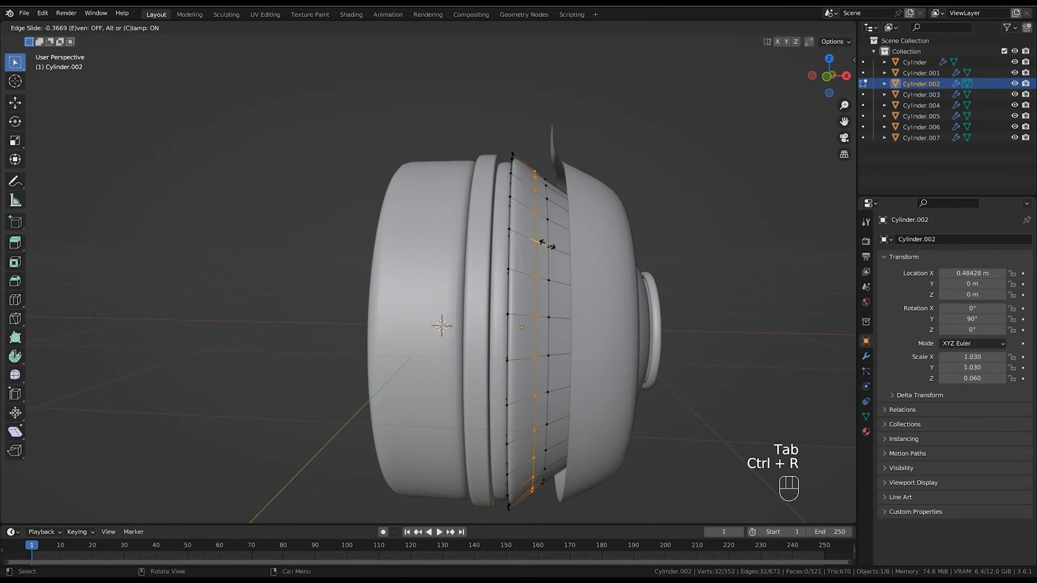
key(ctrl+r)
click(559, 250)
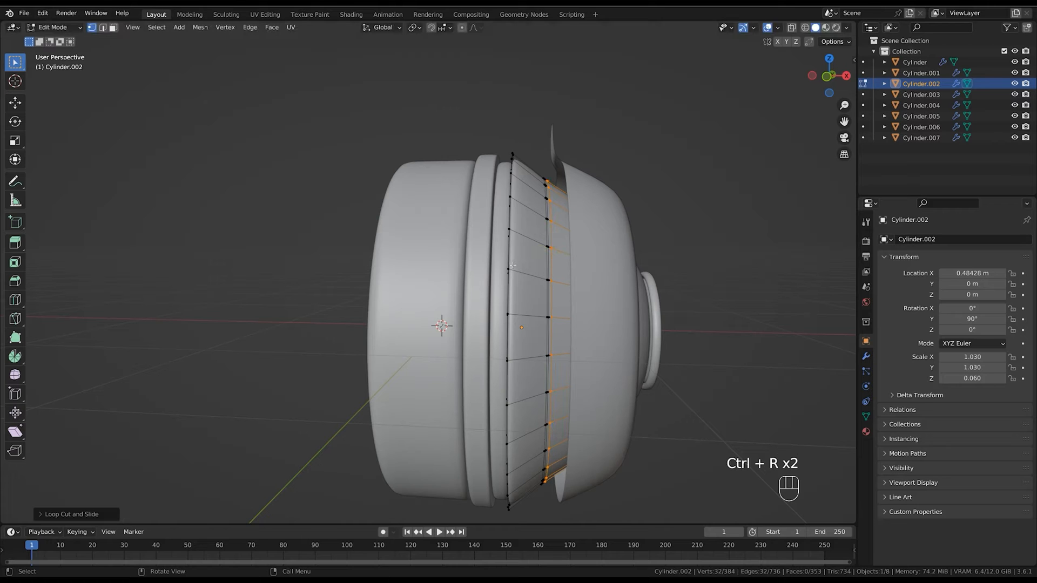
key(Tab)
key(alt+z)
key(alt+z)
Select the three closely spaced edge loops around the middle of the tapered section and scale them.
mouse_move(573, 233)
middle_down()
mouse_move(553, 237)
mouse_move(562, 245)
mouse_move(556, 232)
middle_up()
key(Tab)
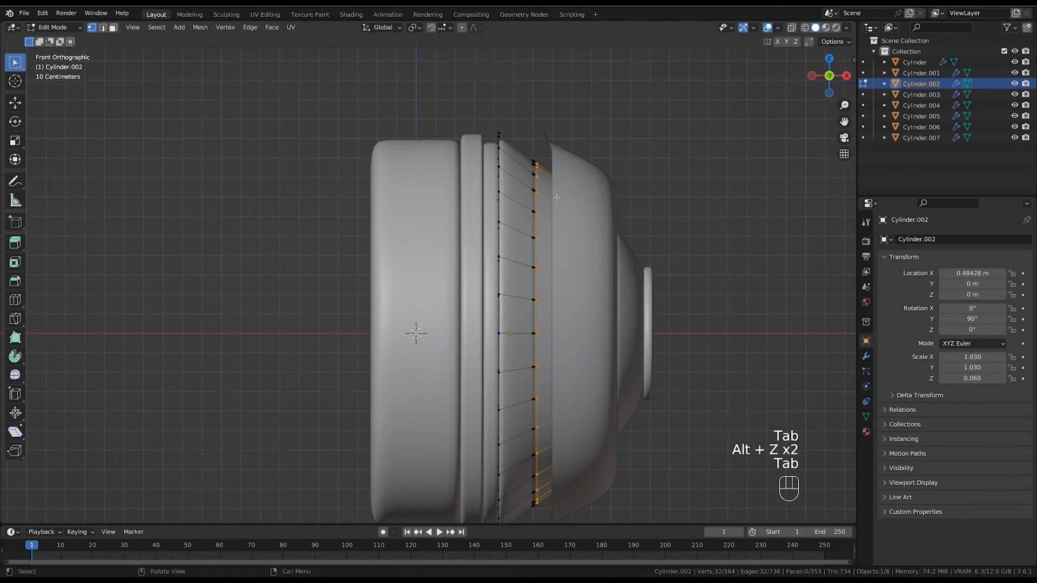
scroll(557, 198, up, 1)
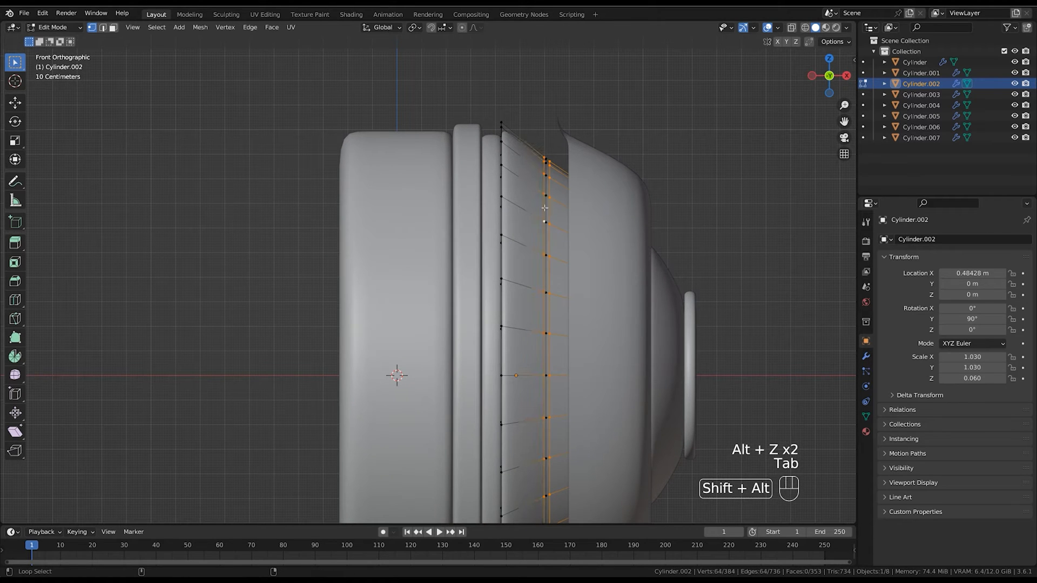
key(s)
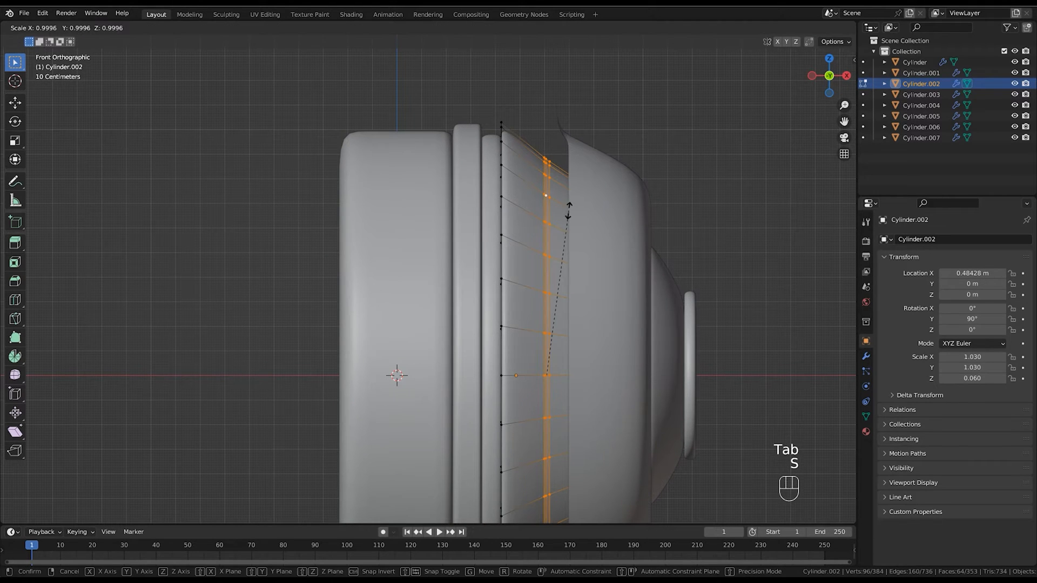
click(564, 214)
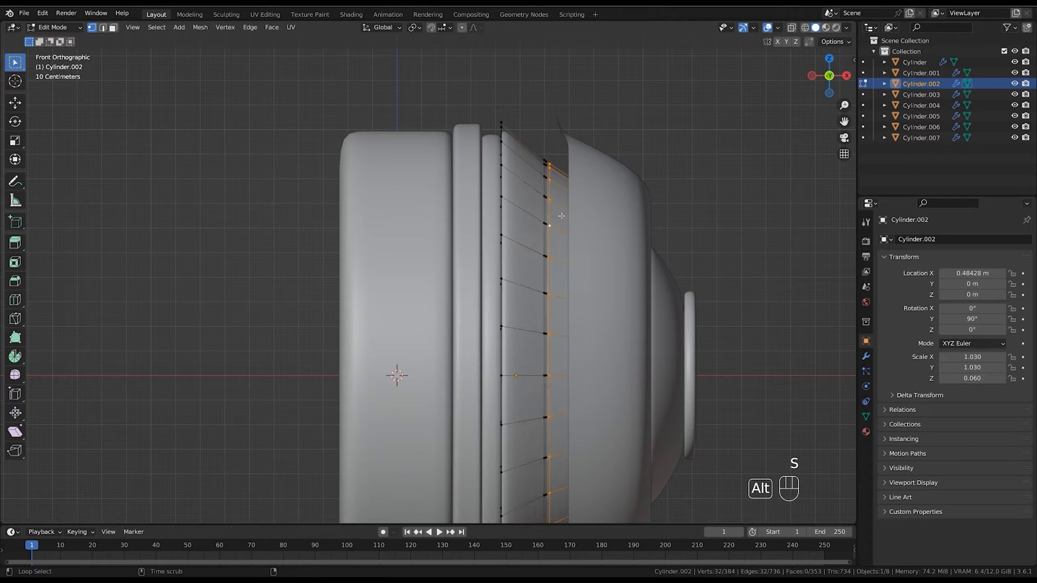
Edge-slide the supporting loops on both sides of the tapered section's middle edge.
key(g)
key(g)
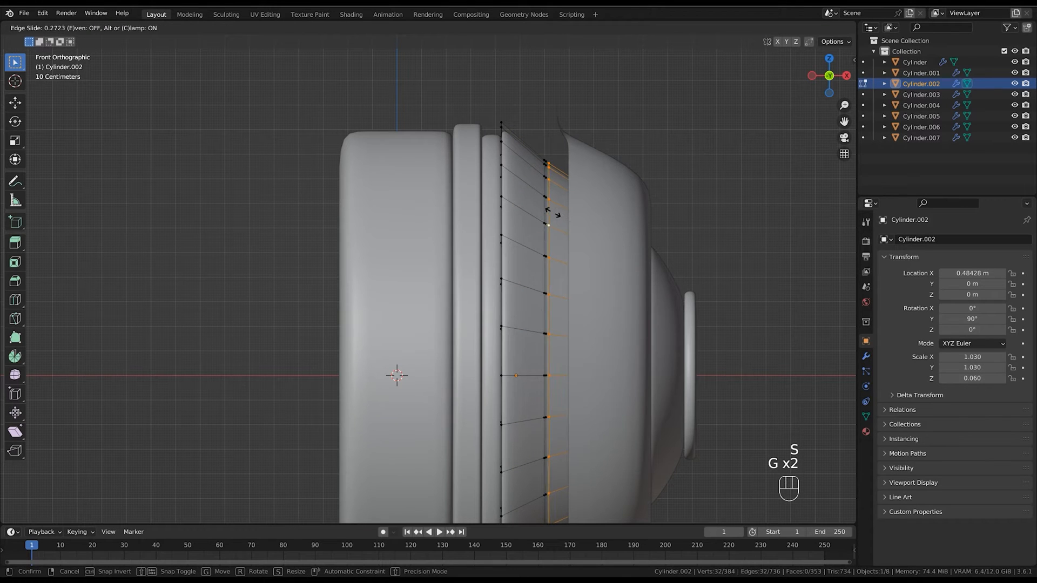
click(543, 205)
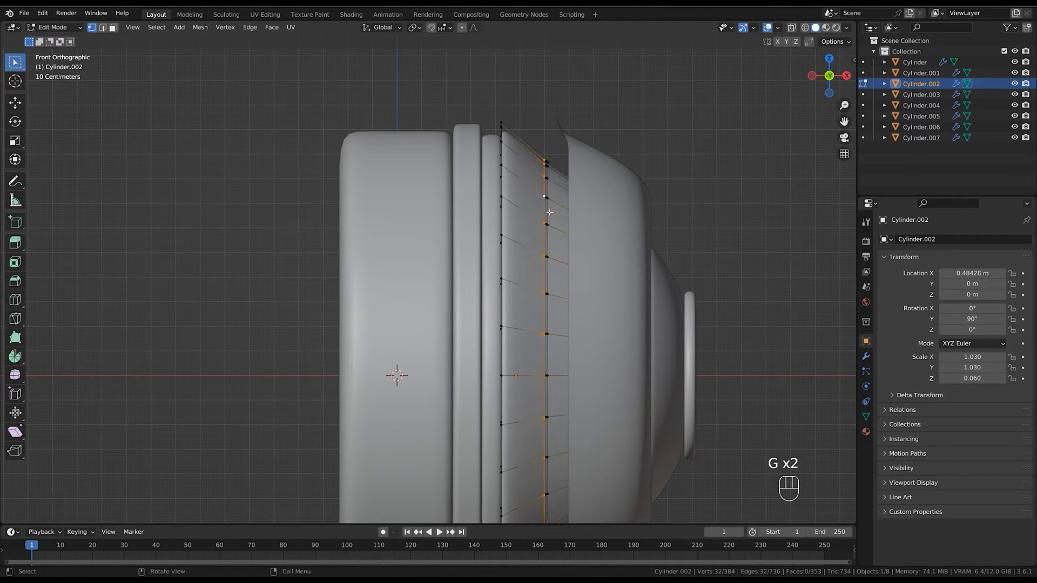
key(g)
key(g)
click(548, 211)
key(Tab)
scroll(553, 259, down, 3)
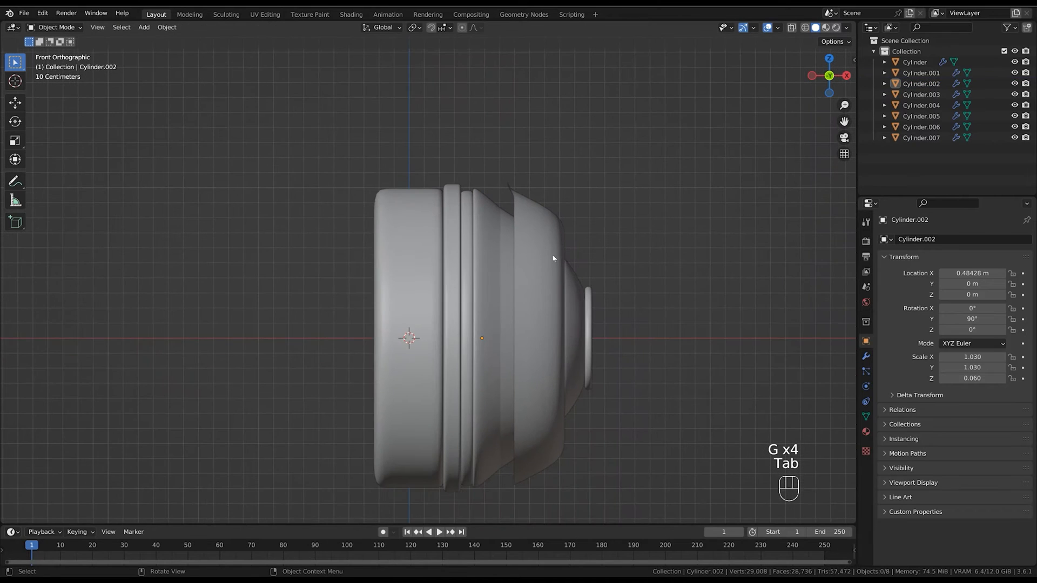
middle_drag(553, 259, 520, 237)
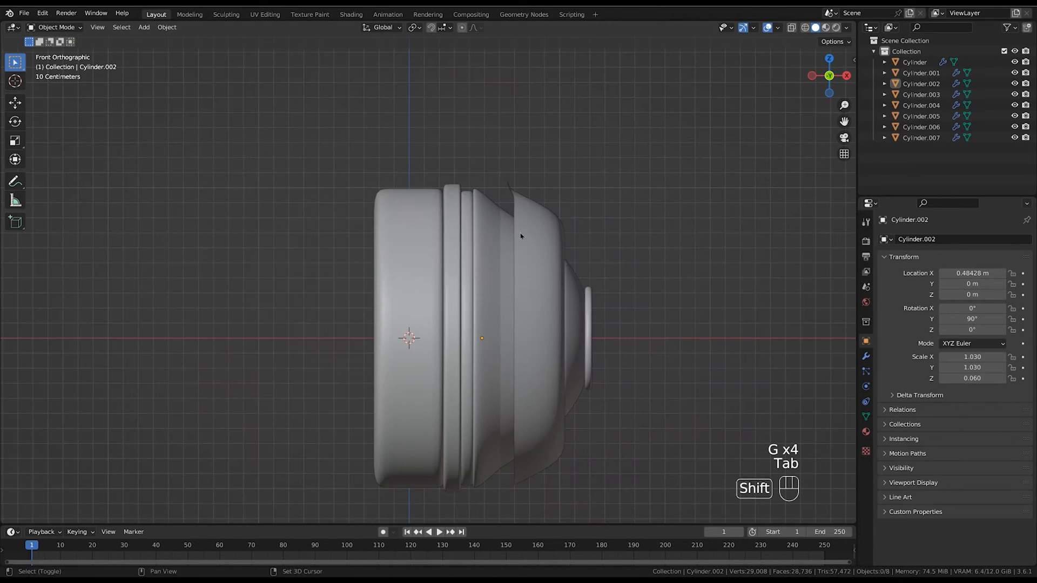
Add a loop cut around the tapered section and slide it close to its large rear edge.
scroll(520, 236, up, 2)
key(Tab)
scroll(522, 233, up, 2)
key(ctrl+r)
click(521, 231)
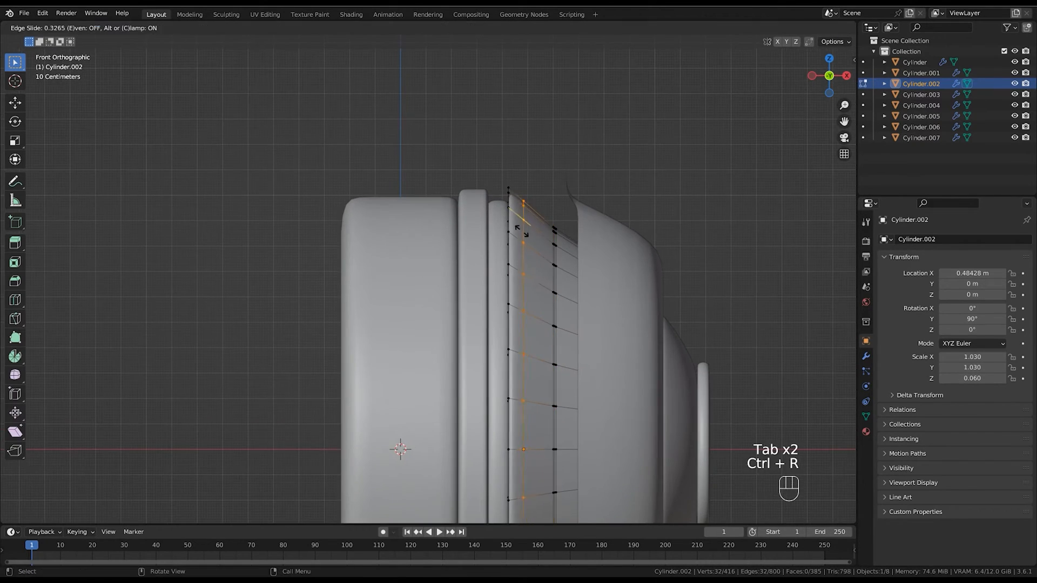
click(513, 227)
key(Tab)
Add a centred loop cut to the piece surrounding the front disc.
ctrl+middle_drag(555, 173, 550, 217)
click(573, 198)
ctrl+middle_drag(550, 217, 410, 319)
key(Tab)
click(499, 225)
right_click(499, 225)
key(Tab)
Add two supporting loop cuts to the front disc near its outer edge.
click(549, 259)
key(Tab)
key(alt+z)
key(ctrl+r)
click(473, 243)
click(473, 243)
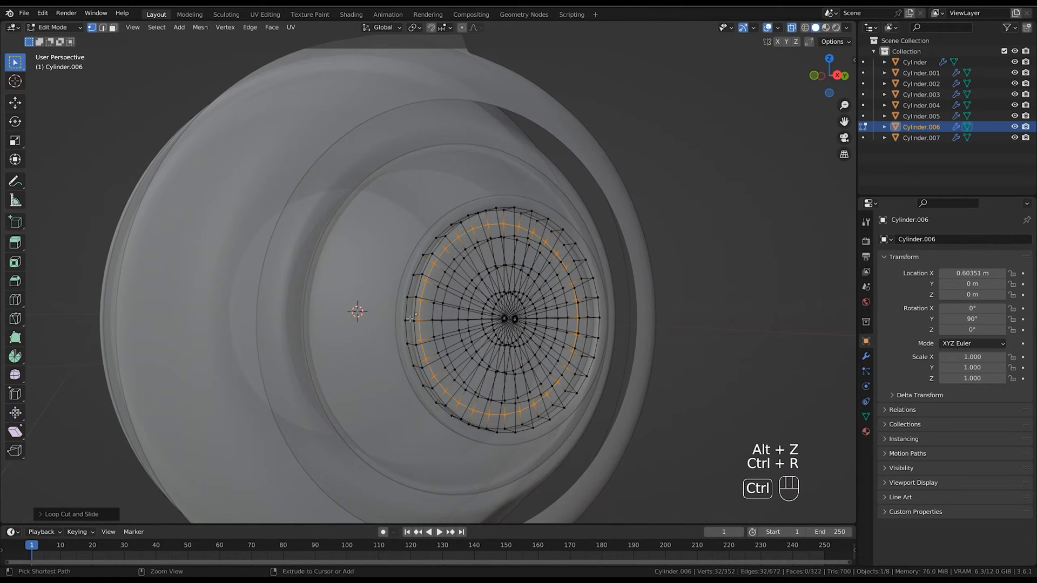
click(561, 229)
click(565, 222)
key(Tab)
key(alt+z)
Add a Solidify modifier to the outer shell with the upright tab and place it above Subdivision.
ctrl+middle_drag(560, 194, 560, 238)
mouse_move(560, 238)
middle_down()
mouse_move(534, 246)
mouse_move(565, 219)
middle_up()
ctrl+middle_drag(565, 219, 526, 237)
click(505, 254)
key(g)
right_click(539, 232)
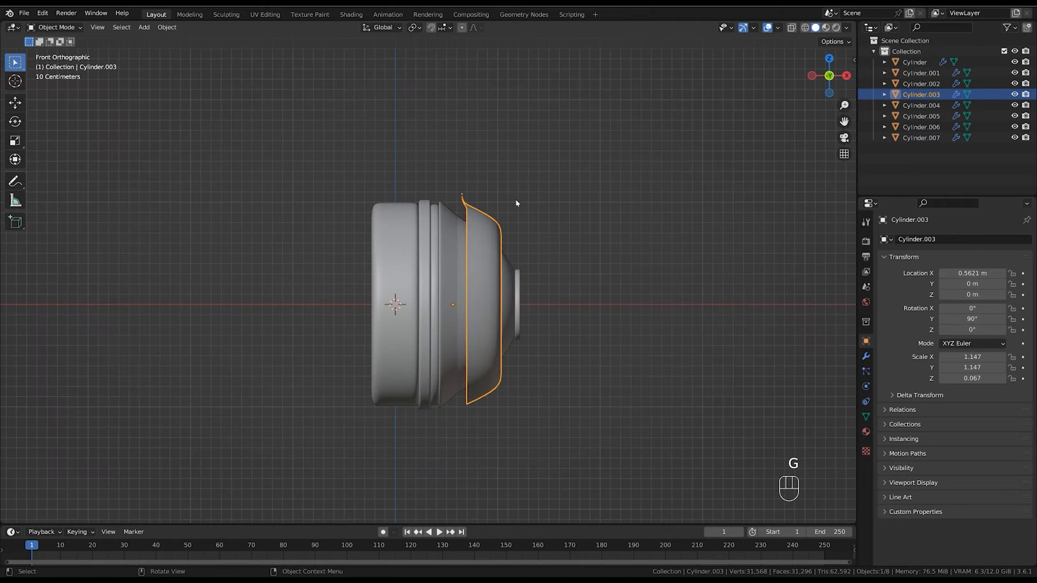
ctrl+middle_drag(632, 287, 577, 269)
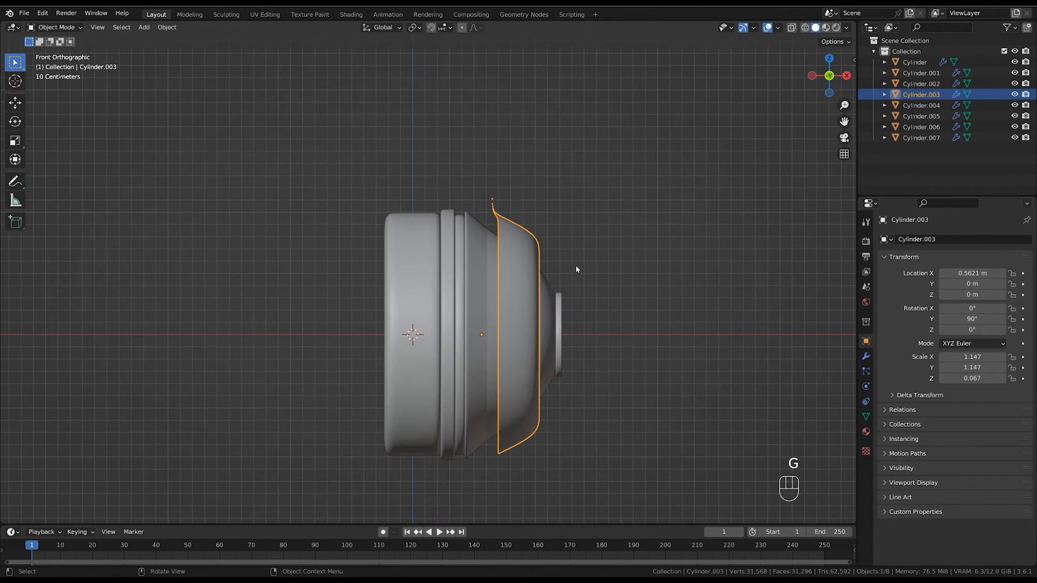
click(865, 357)
click(911, 264)
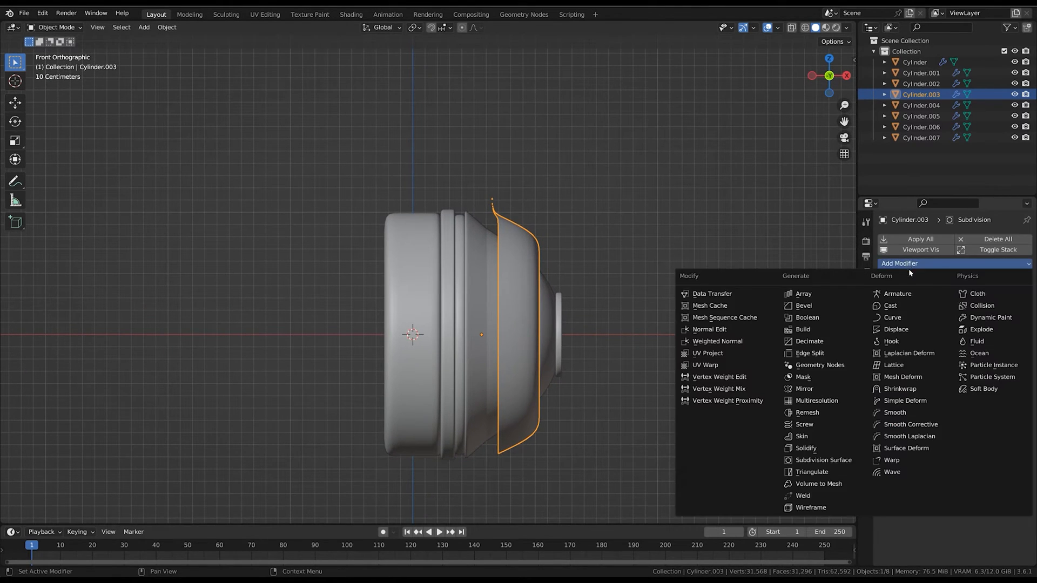
click(836, 448)
drag(1025, 369, 1025, 282)
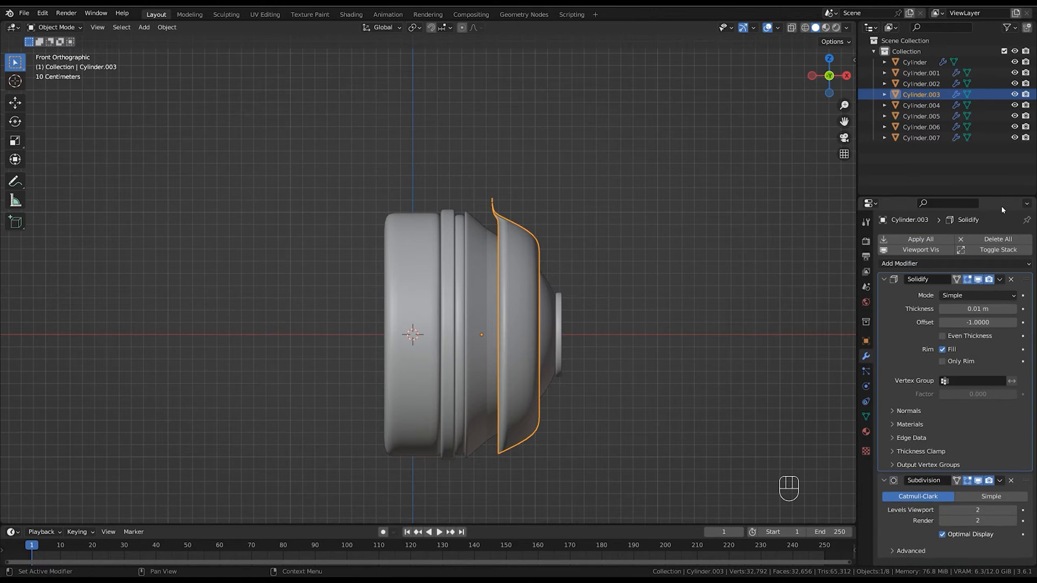
Try a Solidify thickness of about -0.109 m on the outer shell.
mouse_move(553, 276)
shift+middle_down()
mouse_move(577, 291)
mouse_move(546, 271)
shift+middle_up()
middle_drag(576, 243, 667, 256)
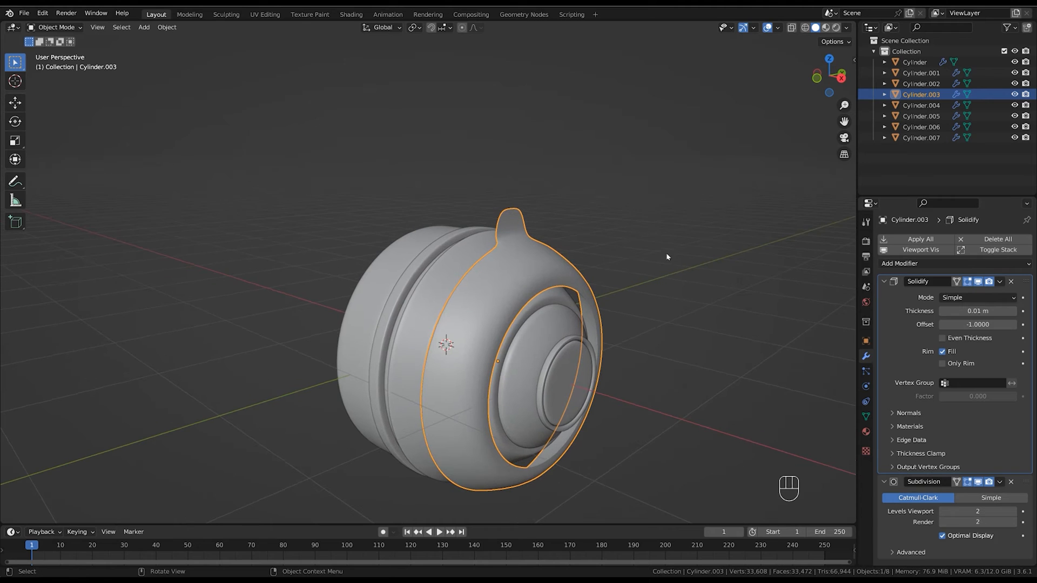
shift+drag(991, 311, 967, 311)
middle_drag(724, 314, 794, 307)
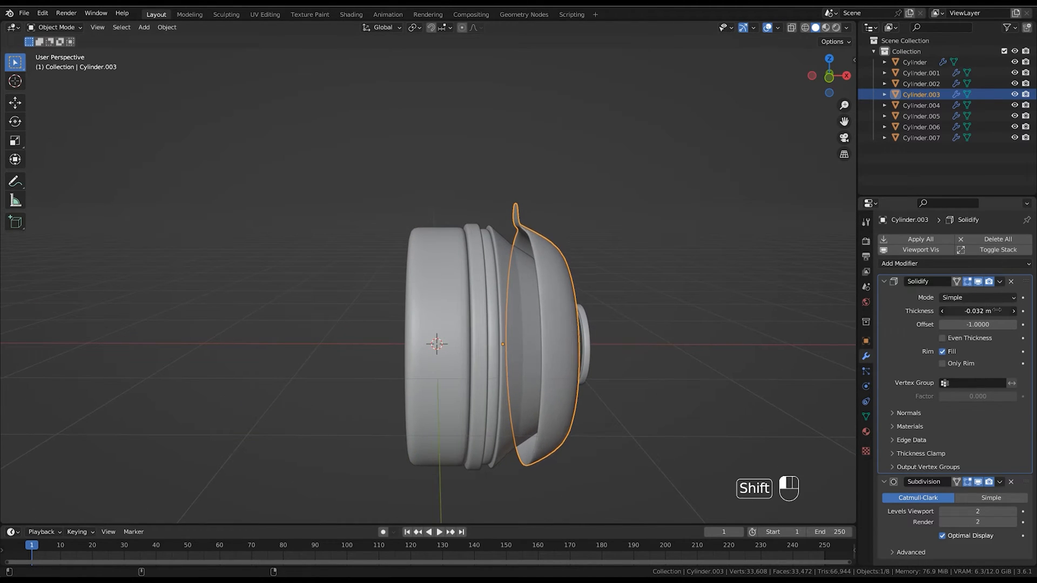
shift+drag(1000, 309, 962, 312)
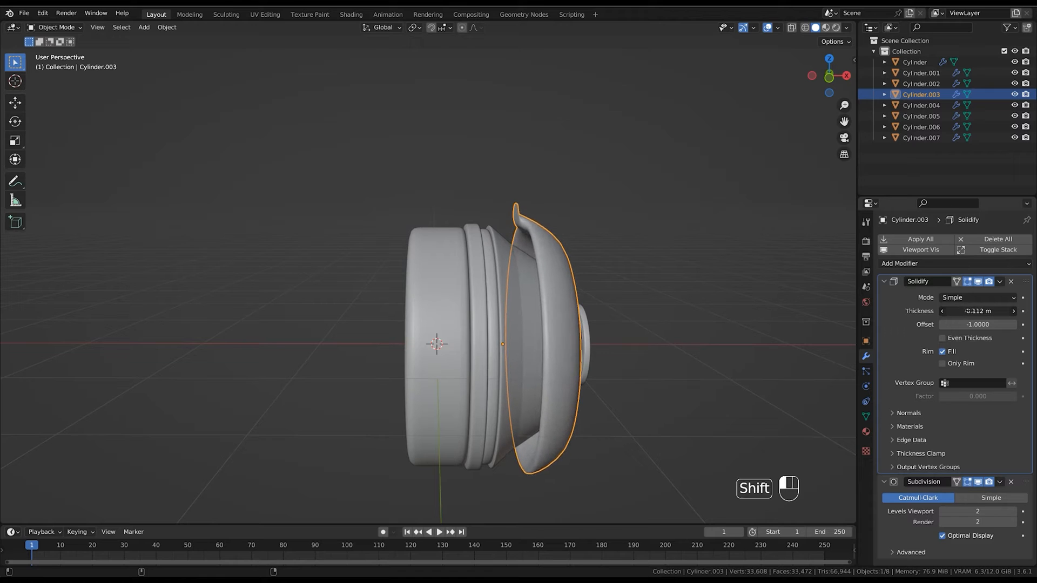
Apply the outer shell's scale and set its Solidify thickness to 0.089 m.
key(ctrl+a)
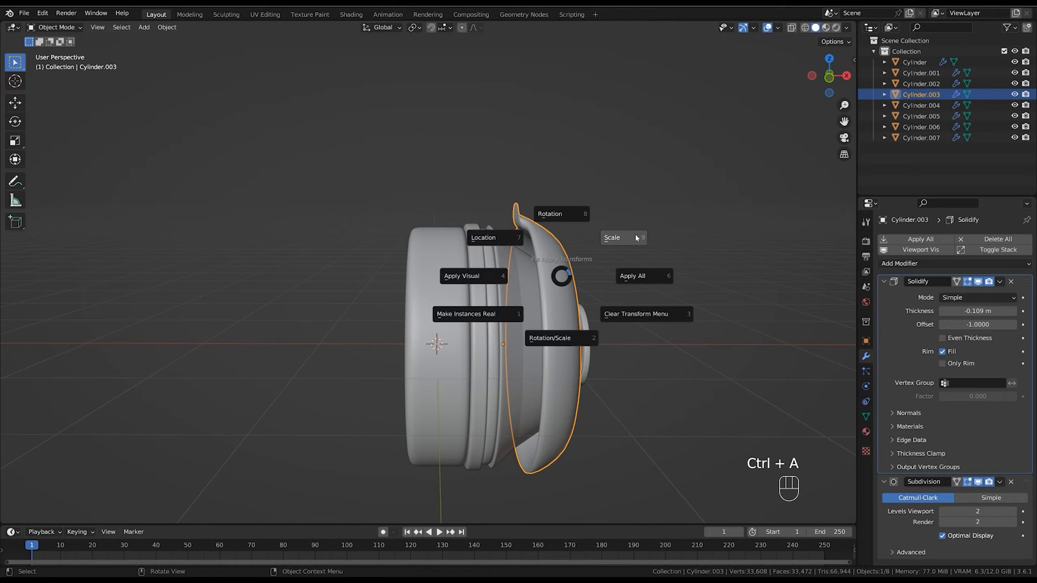
click(622, 239)
middle_drag(621, 216, 639, 283)
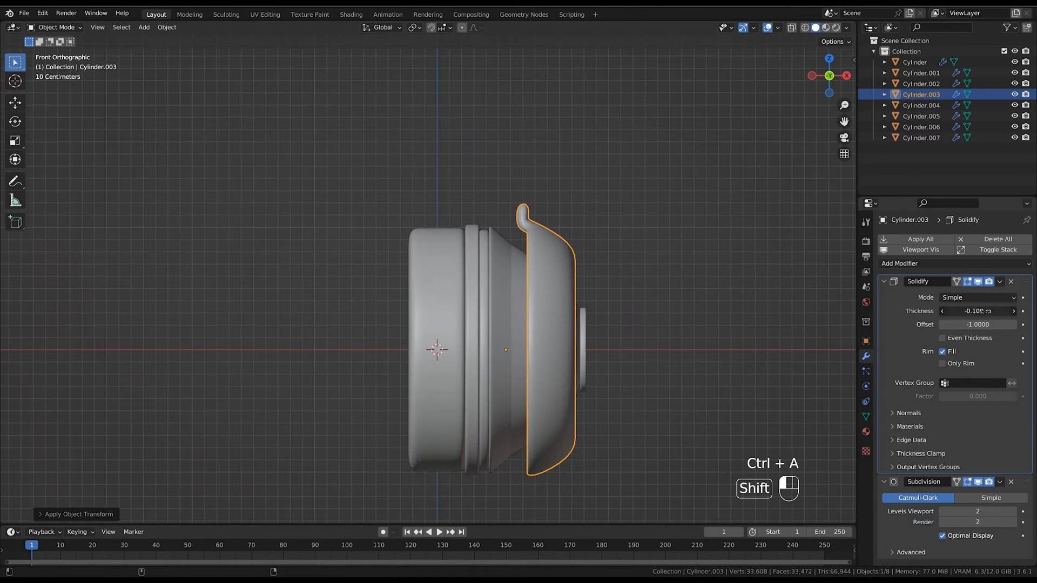
shift+drag(987, 311, 1006, 307)
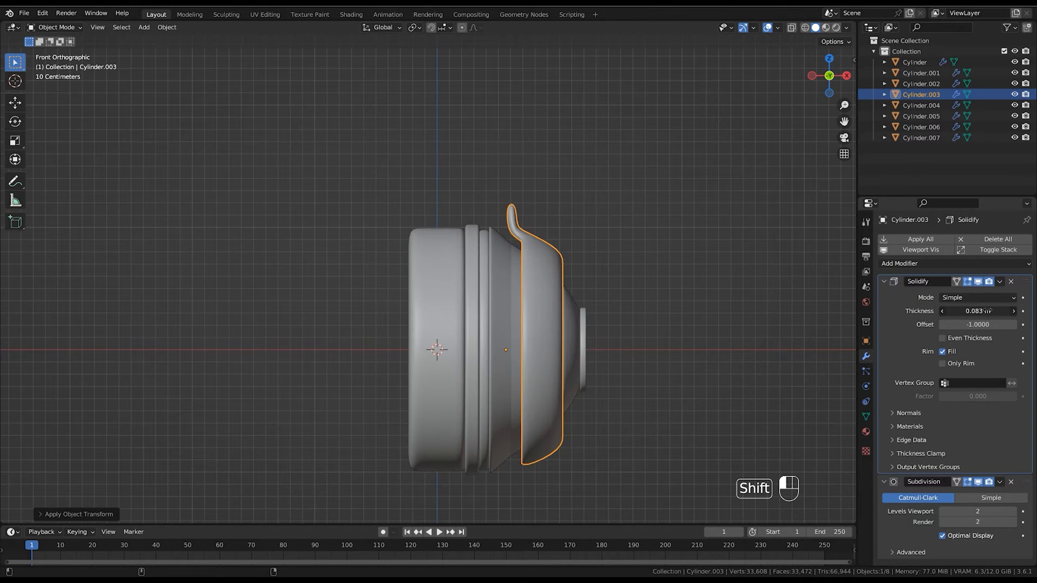
middle_drag(675, 272, 587, 263)
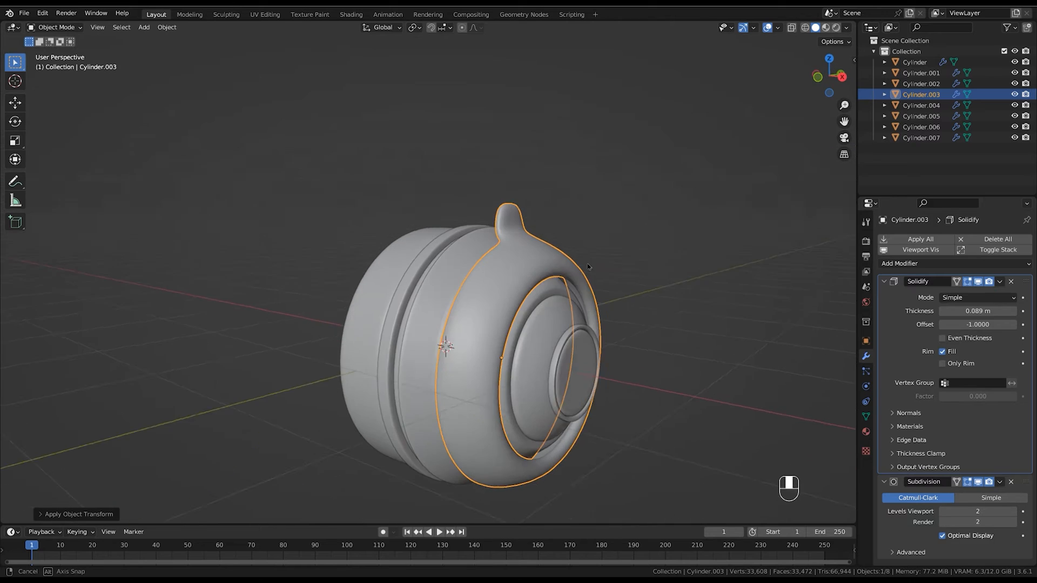
Add two loop cuts to the outer shell's front face, one near its opening and one near its outer edge.
key(Tab)
scroll(590, 281, up, 1)
key(ctrl+r)
click(569, 251)
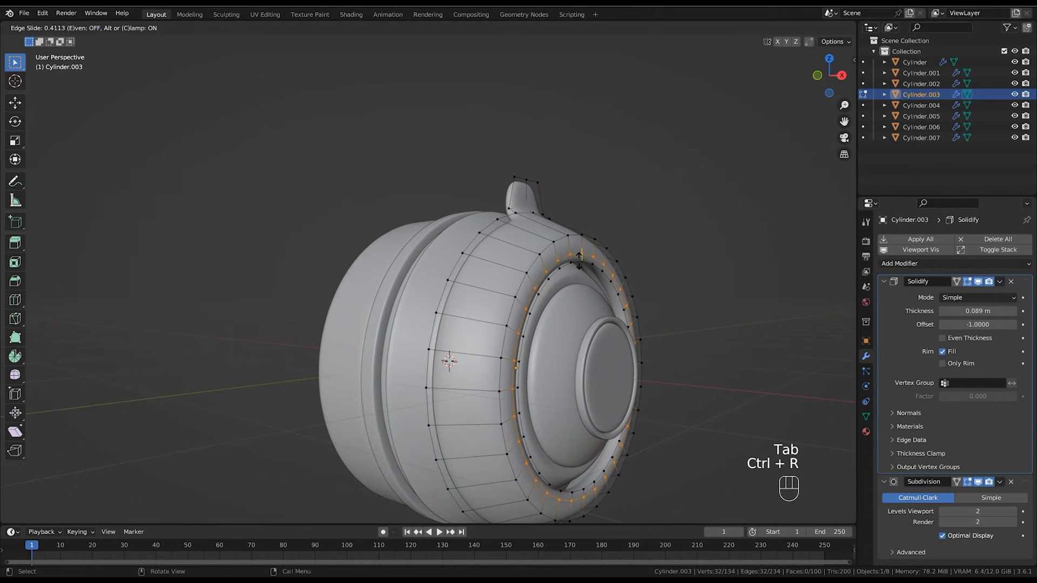
click(569, 257)
key(ctrl+r)
click(567, 250)
click(566, 246)
Add a loop cut around the outer shell's sloped side, close to its rear edge.
middle_drag(566, 246, 540, 295)
key(ctrl+r)
click(547, 250)
click(535, 251)
Add two loop cuts across the outer shell's upright tab, one near its tip and one near its base.
scroll(542, 292, up, 2)
key(ctrl+r)
click(563, 255)
click(563, 237)
key(ctrl+r)
click(565, 248)
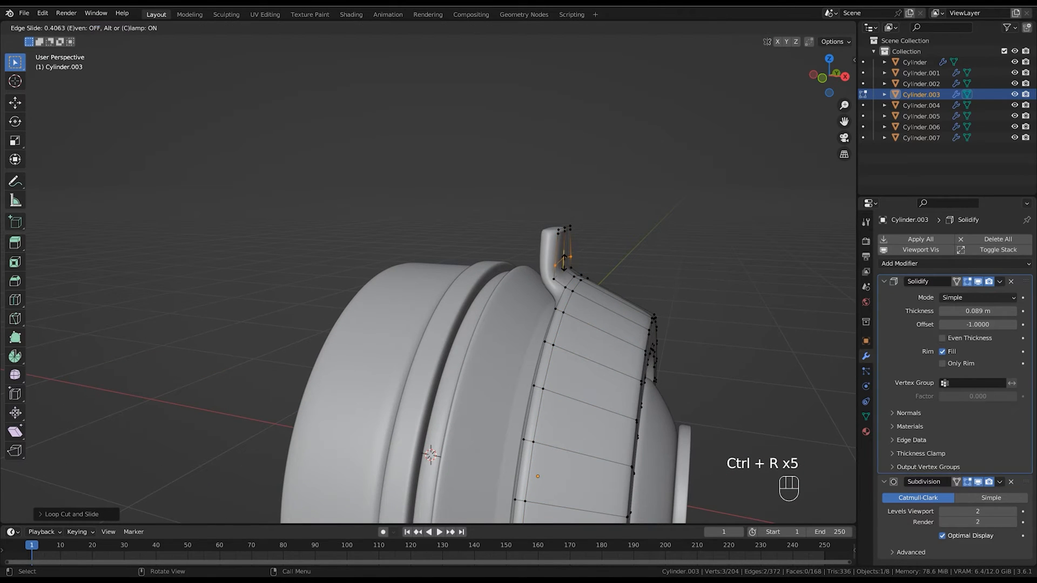
click(564, 265)
Undo the extra cut at the tab's base and add a loop cut running lengthwise near the tab's side edge.
key(ctrl+r)
click(565, 279)
key(ctrl+z)
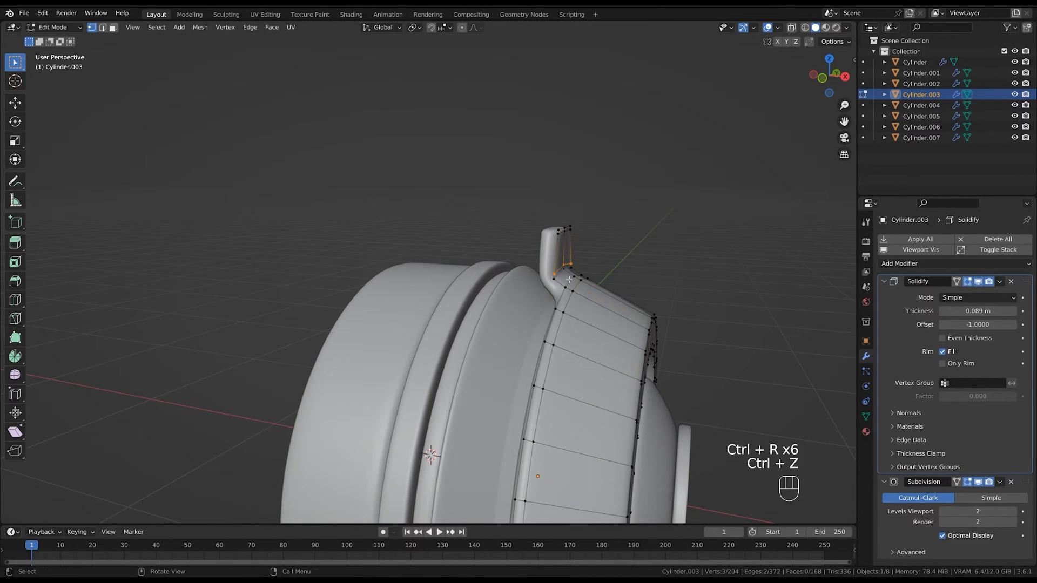
click(565, 277)
click(557, 281)
Try raising the tab's upper corner vertices about 0.06 m along Z.
alt+middle_drag(557, 282, 555, 324)
click(582, 252)
shift+middle_drag(555, 324, 613, 322)
ctrl+middle_drag(614, 322, 578, 262)
key(g)
middle_drag(574, 307, 573, 300)
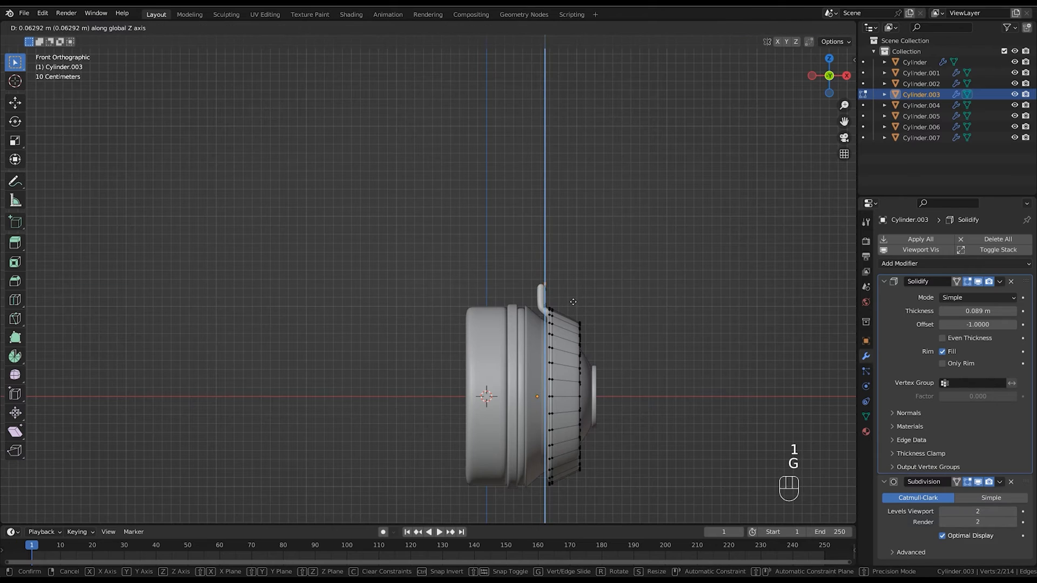
click(573, 298)
middle_drag(669, 294, 558, 306)
key(ctrl+z)
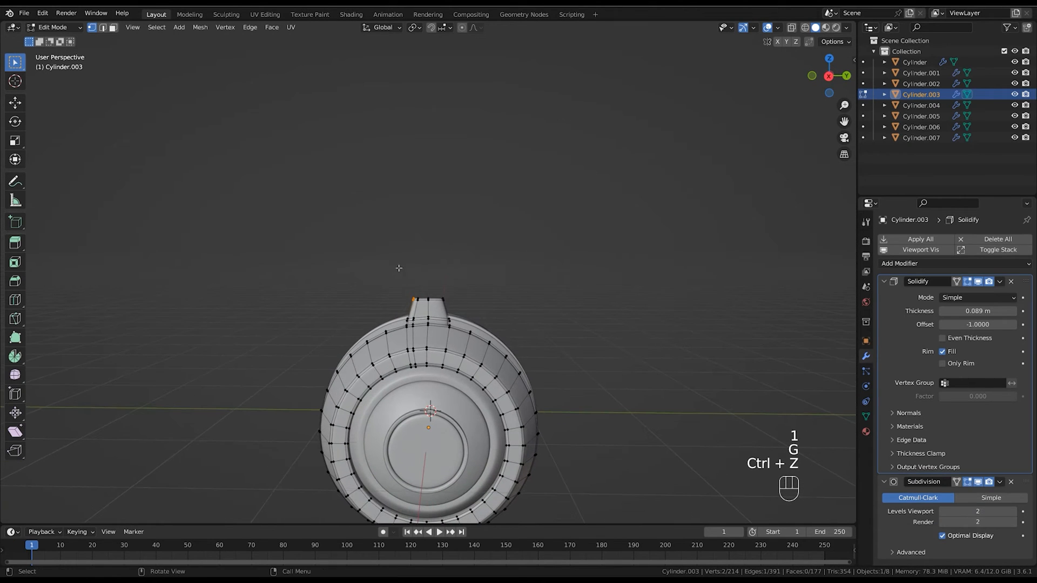
Select the upper corner vertices on both sides of the shell's tab and move them level with its tip.
key(alt+z)
middle_drag(466, 304, 479, 314)
ctrl+middle_drag(479, 313, 497, 217)
key(g)
click(484, 318)
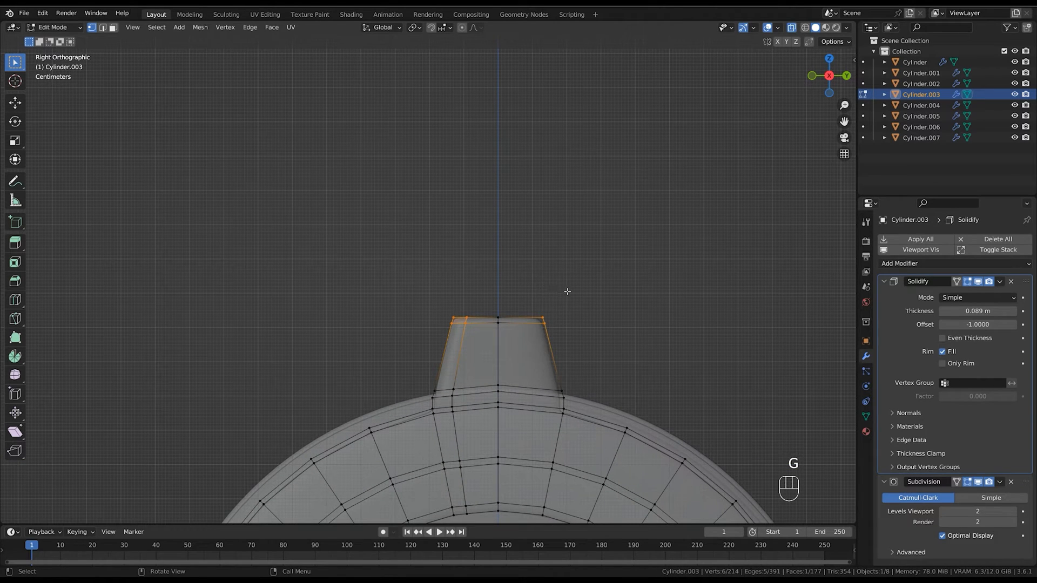
Dissolve the lengthwise edge loop that runs through the tab and down the shell's face.
alt+click(460, 350)
key(x)
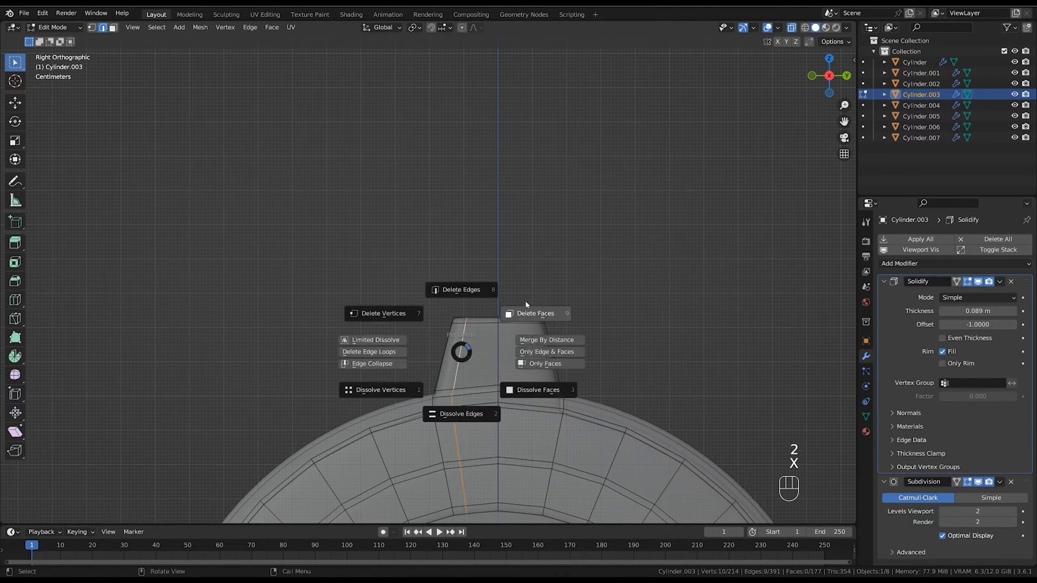
click(475, 418)
ctrl+middle_drag(474, 418, 461, 293)
key(alt+z)
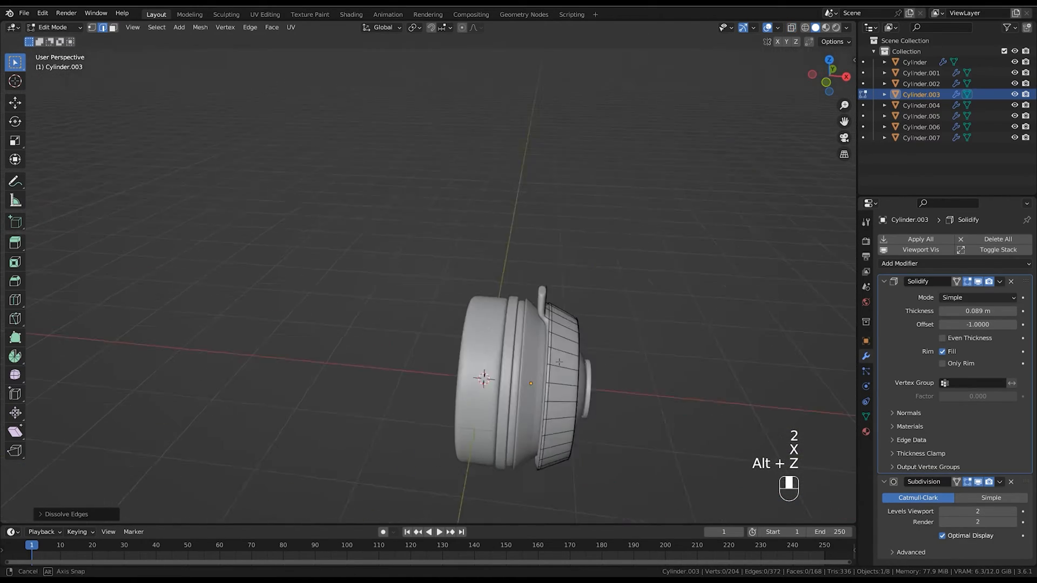
Duplicate the four faces of the shell's upright tab in place and separate the copy into its own object.
key(Tab)
scroll(579, 306, up, 1)
scroll(592, 306, up, 2)
scroll(573, 295, up, 1)
click(569, 346)
key(Tab)
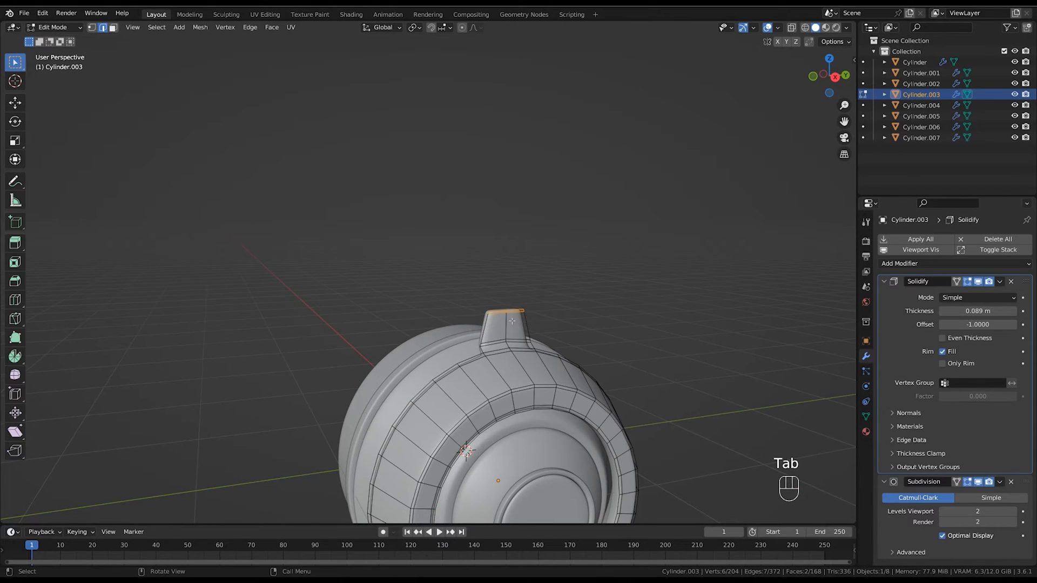
alt+middle_drag(543, 329, 562, 292)
key(shift+d)
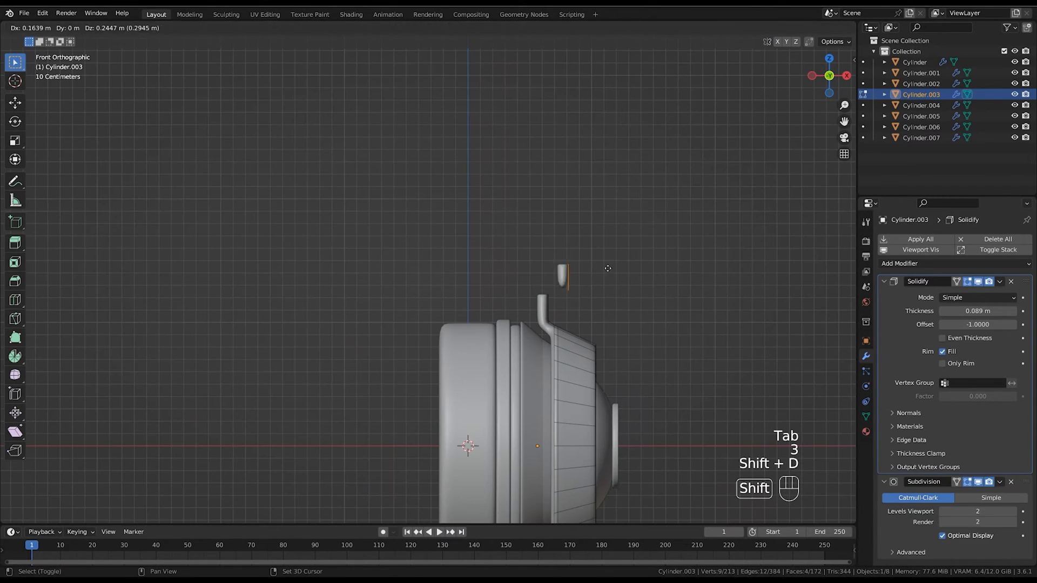
right_click(605, 273)
key(p)
click(603, 281)
key(Tab)
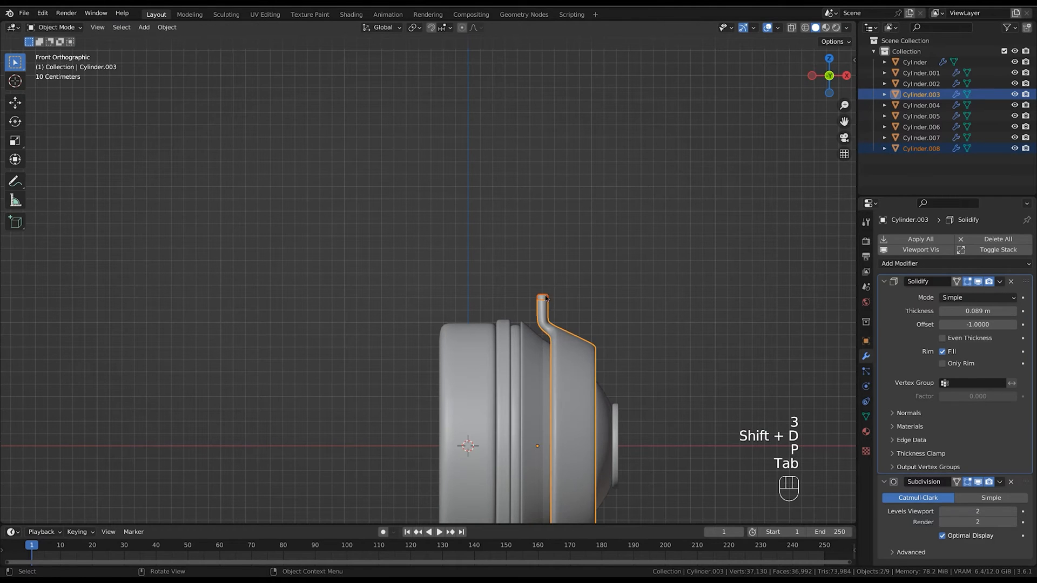
Move the separated piece just above the shell's tab and add a loop cut close to its lower edge.
click(544, 319)
key(g)
click(563, 292)
key(Tab)
ctrl+middle_drag(562, 292, 567, 250)
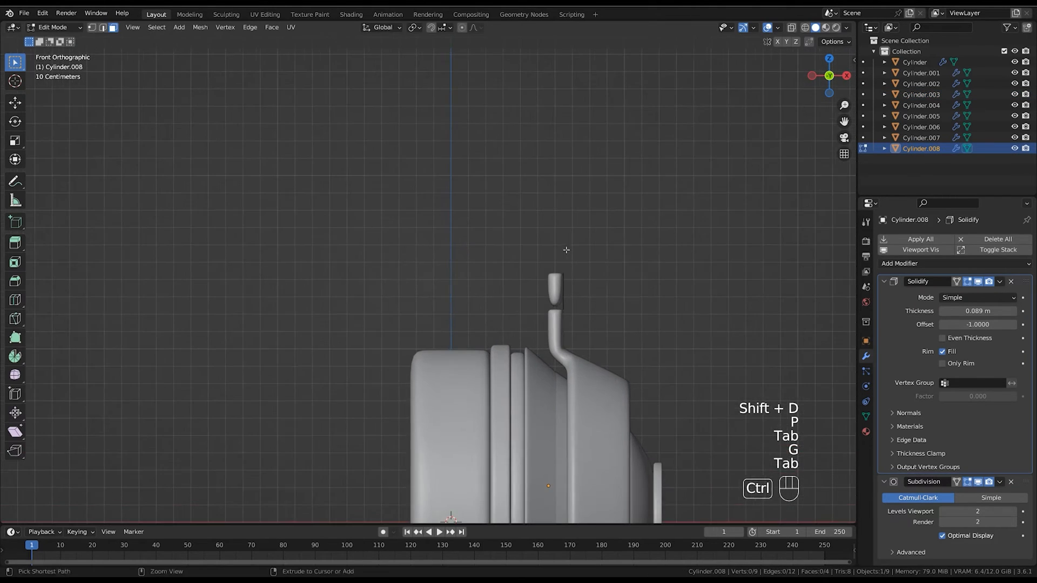
click(568, 295)
click(573, 301)
key(Tab)
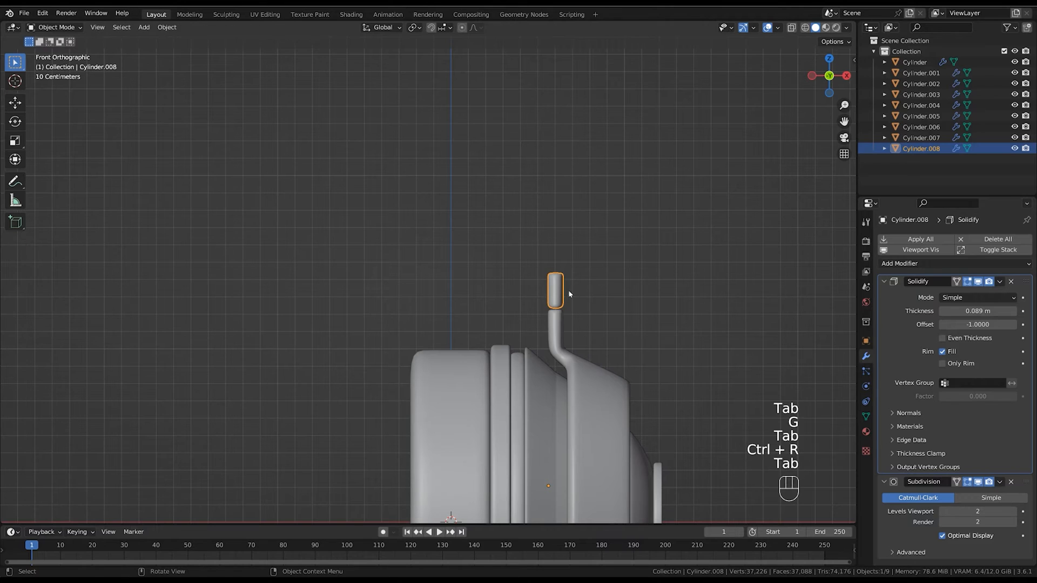
Set the separated piece's origin to the centre of its geometry.
key(s)
right_click(560, 330)
right_click(557, 341)
mouse_move(557, 344)
click(622, 352)
Scale the separated piece up slightly and lower it about 0.01 m along Z.
middle_drag(621, 353, 545, 300)
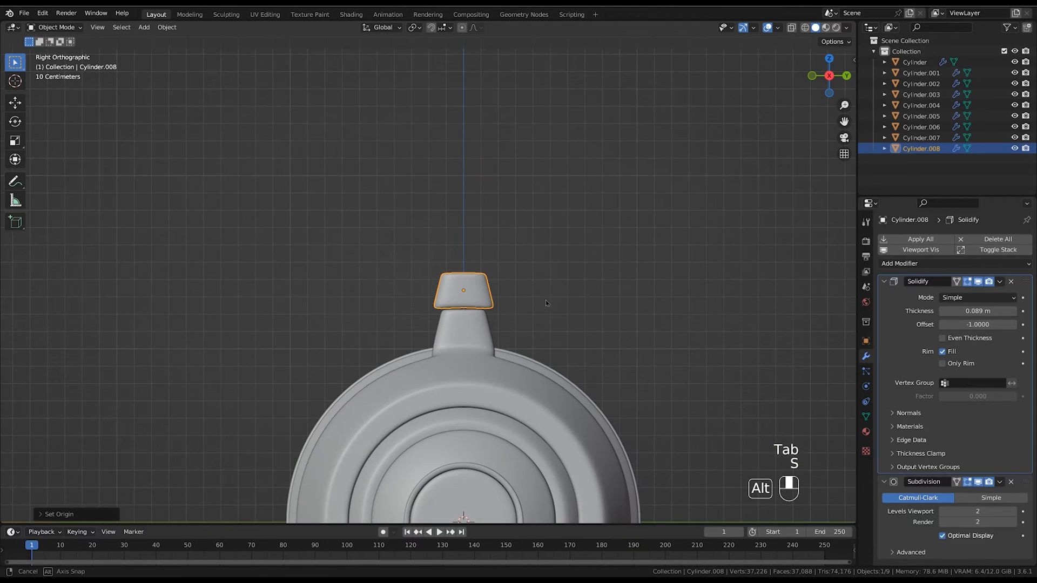
key(s)
click(546, 306)
key(g)
key(z)
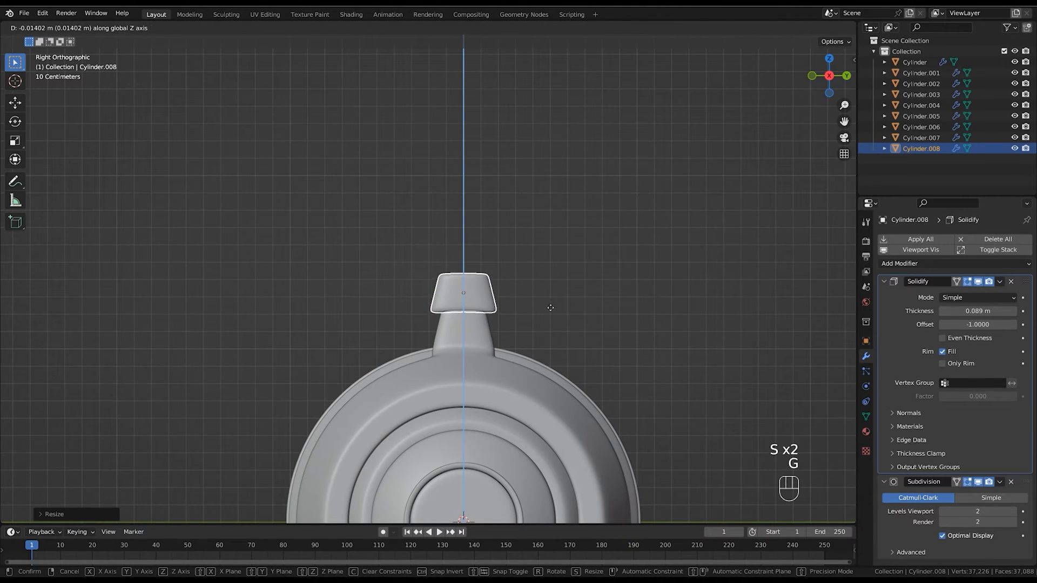
click(549, 306)
Add two lengthwise loop cuts to the separated piece, one close to each side edge.
shift+middle_drag(547, 307, 563, 315)
ctrl+middle_drag(563, 314, 572, 286)
key(Tab)
ctrl+middle_drag(583, 291, 537, 315)
key(ctrl+r)
click(502, 298)
click(485, 303)
key(ctrl+r)
click(547, 294)
click(565, 289)
Flatten the separated piece's two lowest vertex rows by scaling them along Z.
key(1)
key(alt+z)
drag(558, 313, 368, 402)
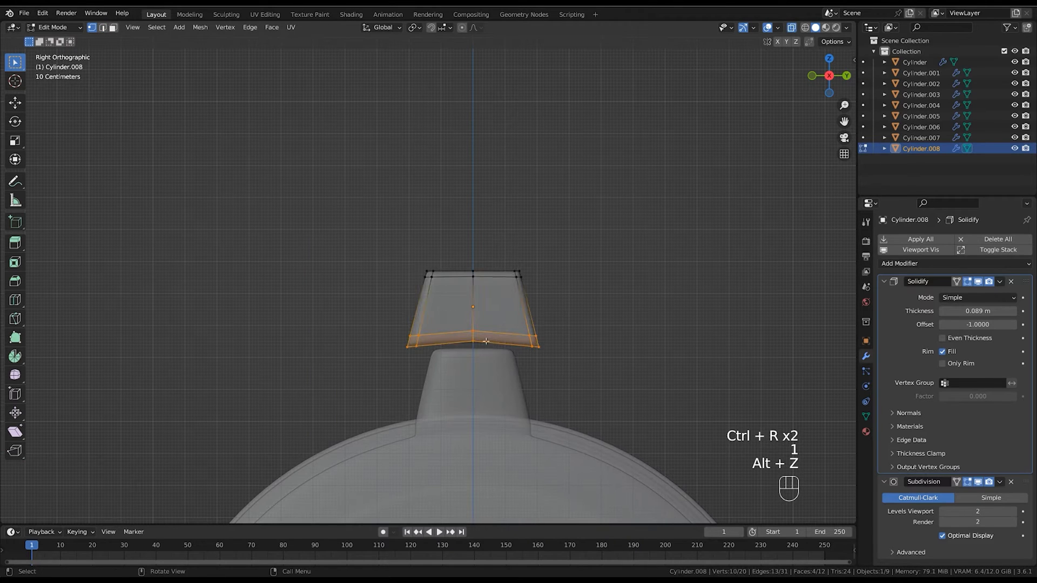
drag(500, 354, 604, 369)
key(s)
key(z)
click(480, 345)
key(s)
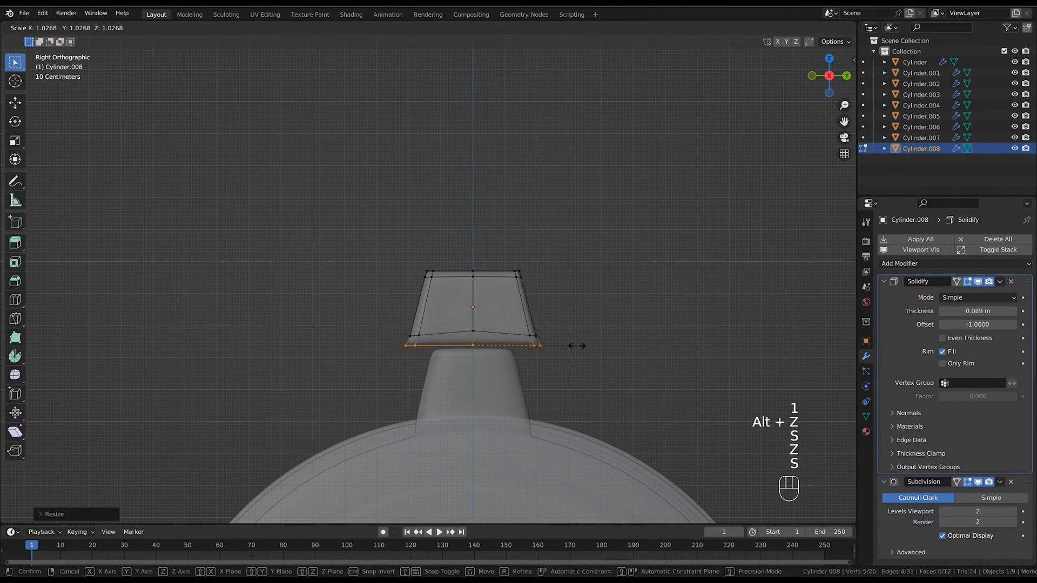
key(z)
click(469, 337)
Move the lower corners on both sides of the separated piece inward about 0.03 m each along Y.
drag(570, 337, 572, 340)
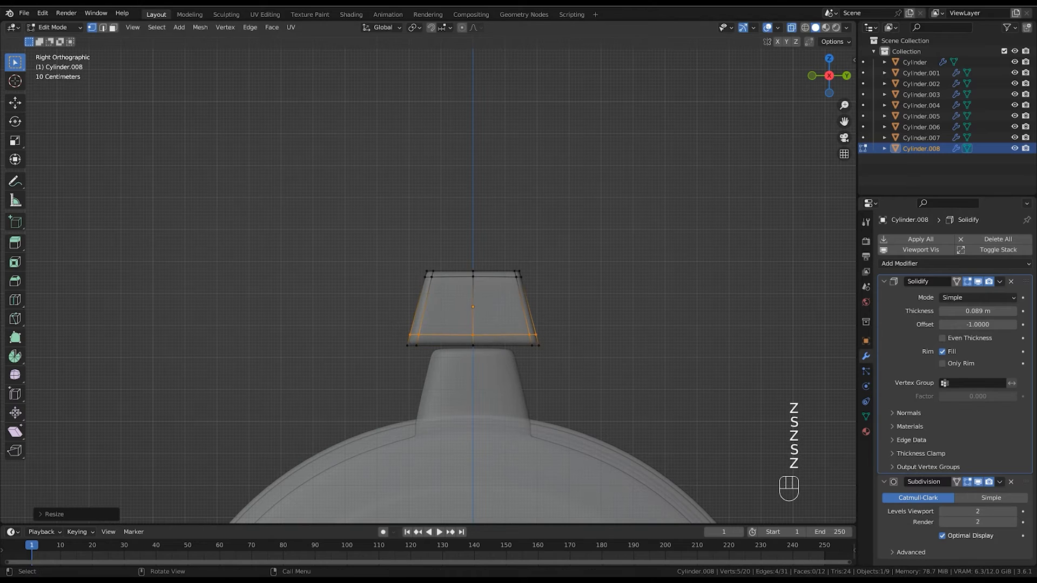
drag(434, 368, 432, 367)
key(g)
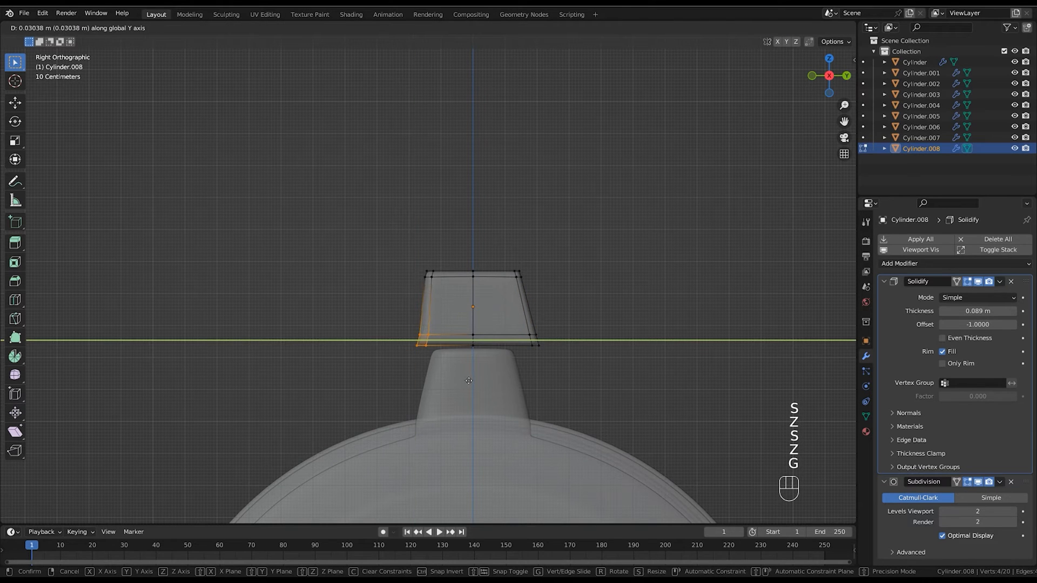
click(470, 381)
key(g)
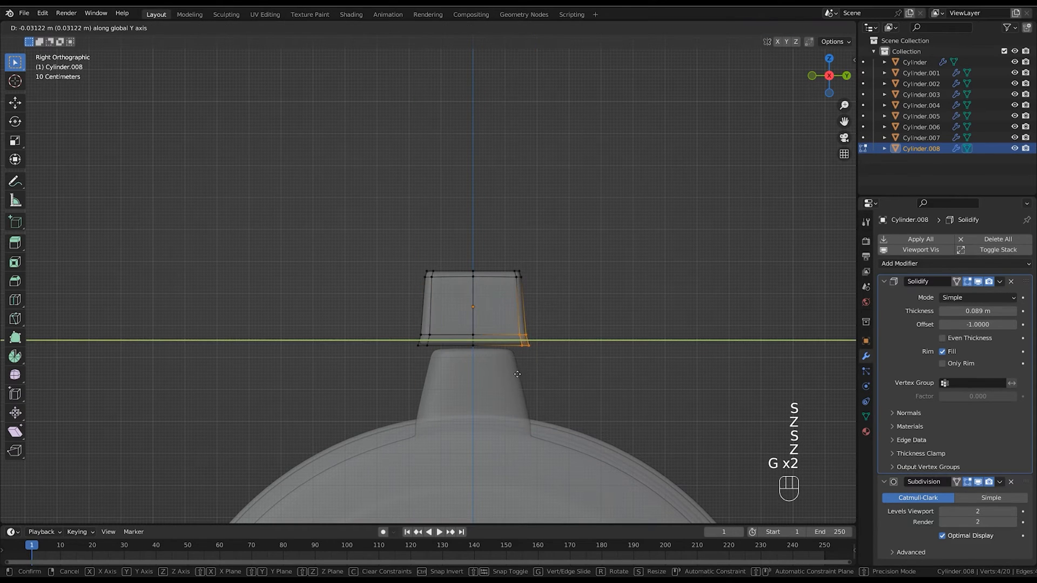
click(517, 374)
Lower the reshaped block about 0.015 m along Z so it sits on top of the tab.
key(Tab)
key(g)
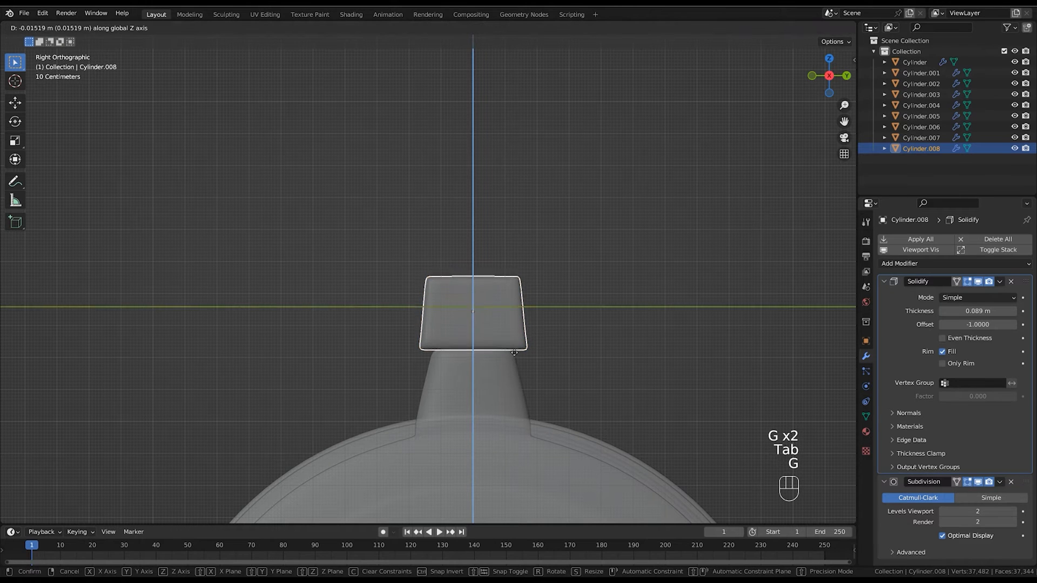
click(514, 351)
scroll(540, 332, down, 3)
click(540, 331)
key(alt+z)
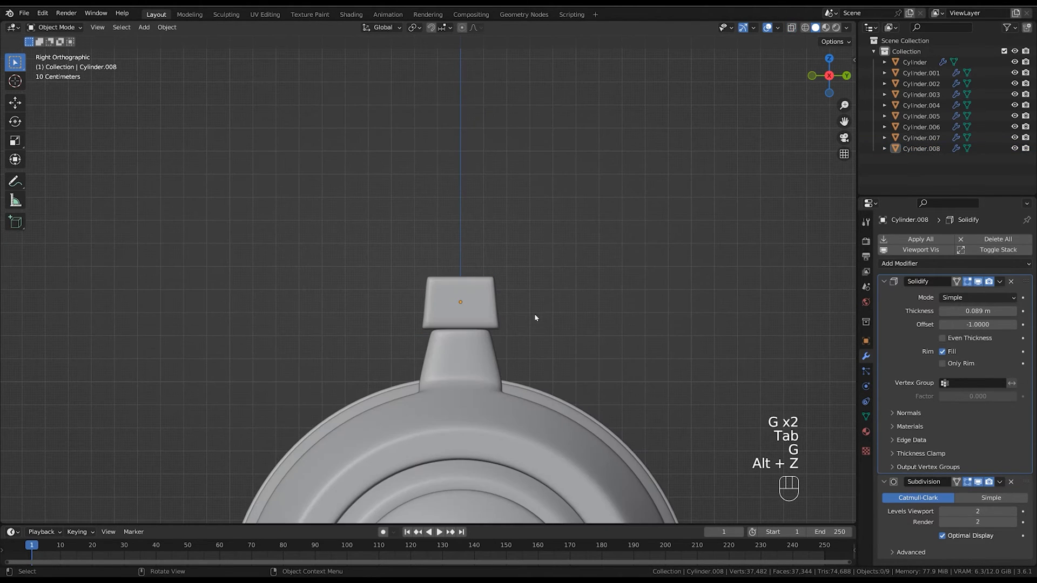
Add a cylinder and rotate it 90 degrees around X.
middle_drag(506, 367, 559, 316)
ctrl+middle_drag(559, 316, 510, 416)
ctrl+middle_drag(502, 302, 560, 373)
ctrl+middle_drag(558, 307, 585, 320)
key(shift+a)
mouse_move(585, 316)
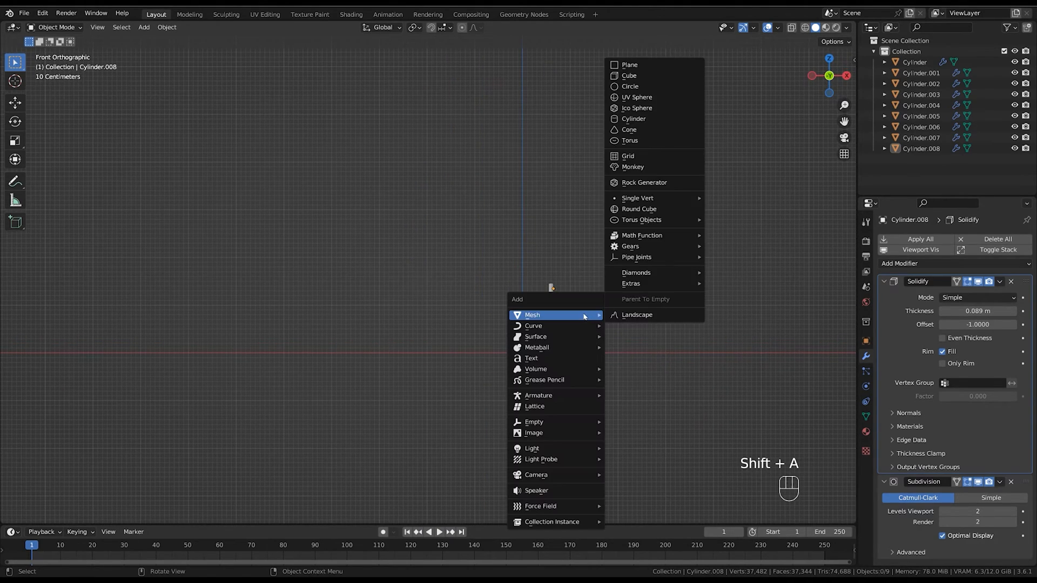
click(655, 119)
key(r)
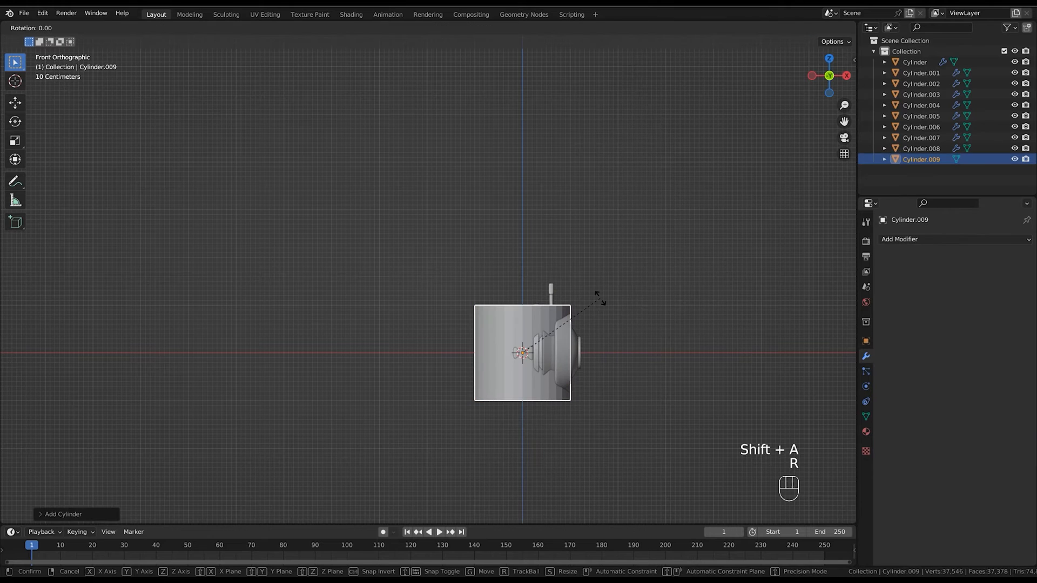
key(x)
key(KP_9)
key(KP_0)
key(KP_Enter)
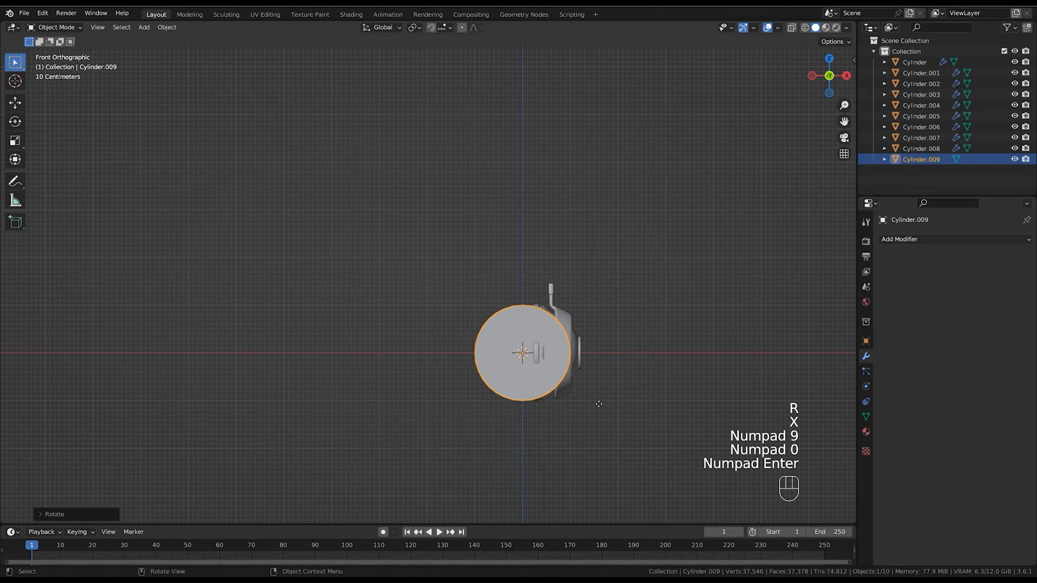
Move the new cylinder up and toward negative X, and scale it to about twice its size.
key(g)
click(611, 325)
mouse_move(611, 325)
middle_down()
mouse_move(579, 335)
mouse_move(617, 330)
middle_up()
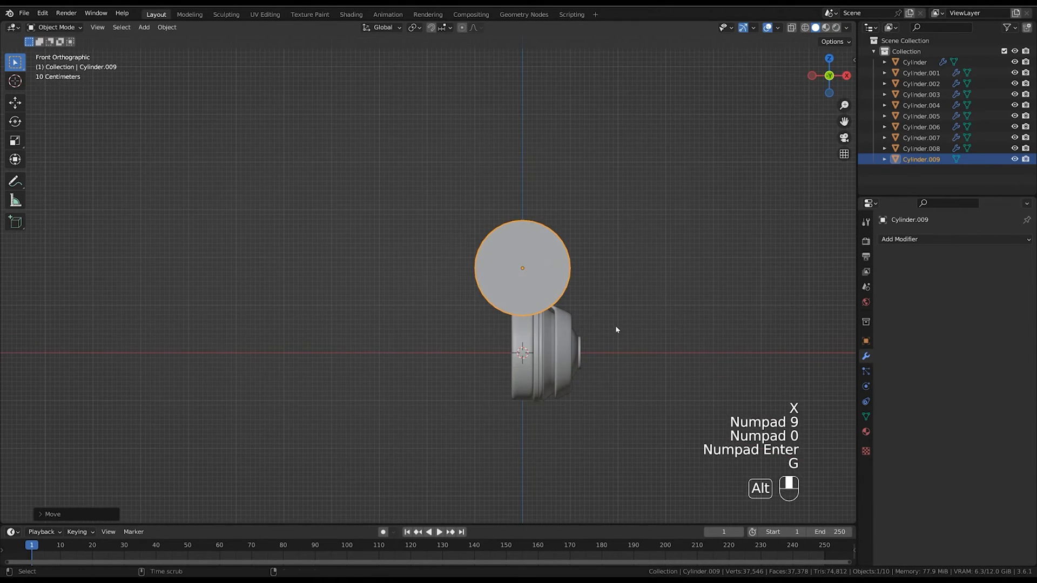
key(g)
key(s)
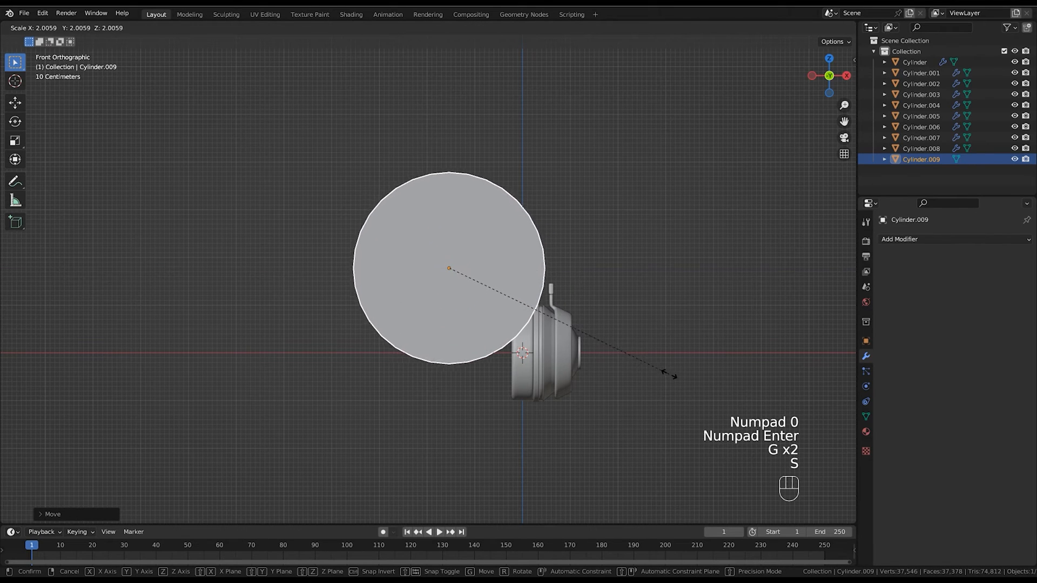
click(680, 377)
Fine-tune the cylinder's position so its outer edge meets the top of the small block.
key(g)
key(g)
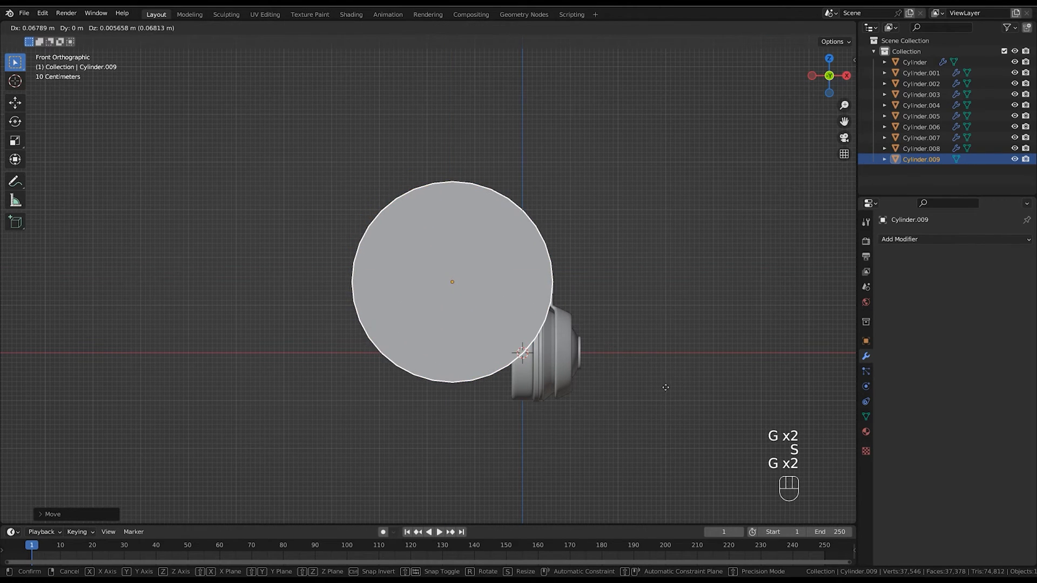
click(664, 388)
key(Tab)
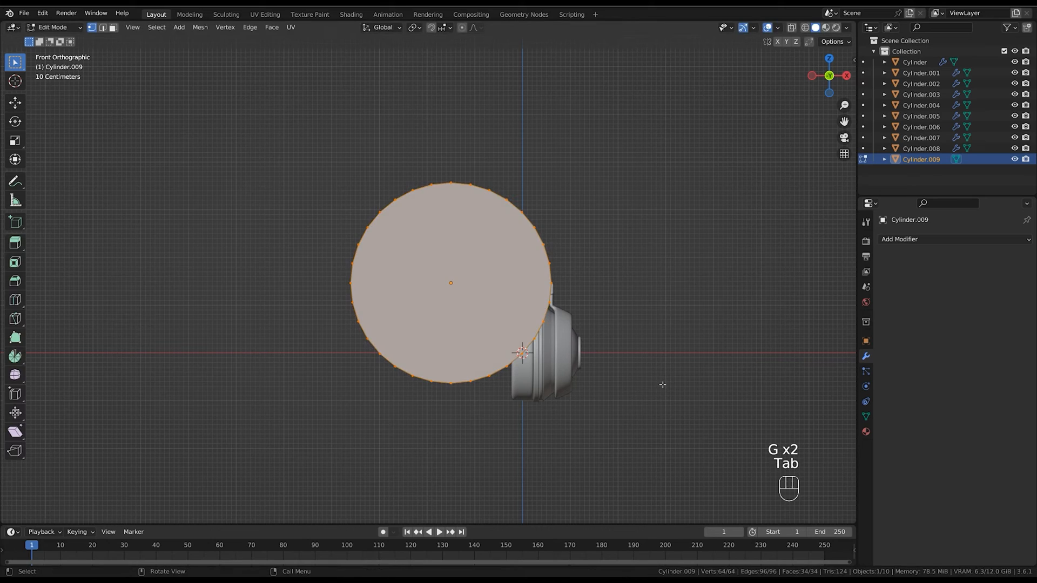
key(Tab)
key(g)
click(660, 386)
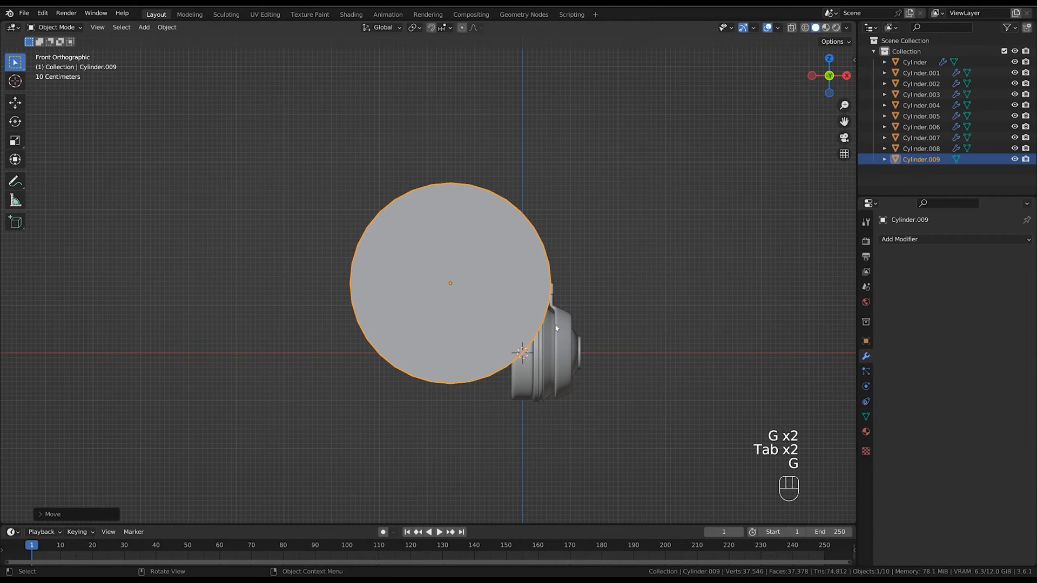
Delete the cylinder's two end cap faces.
key(Tab)
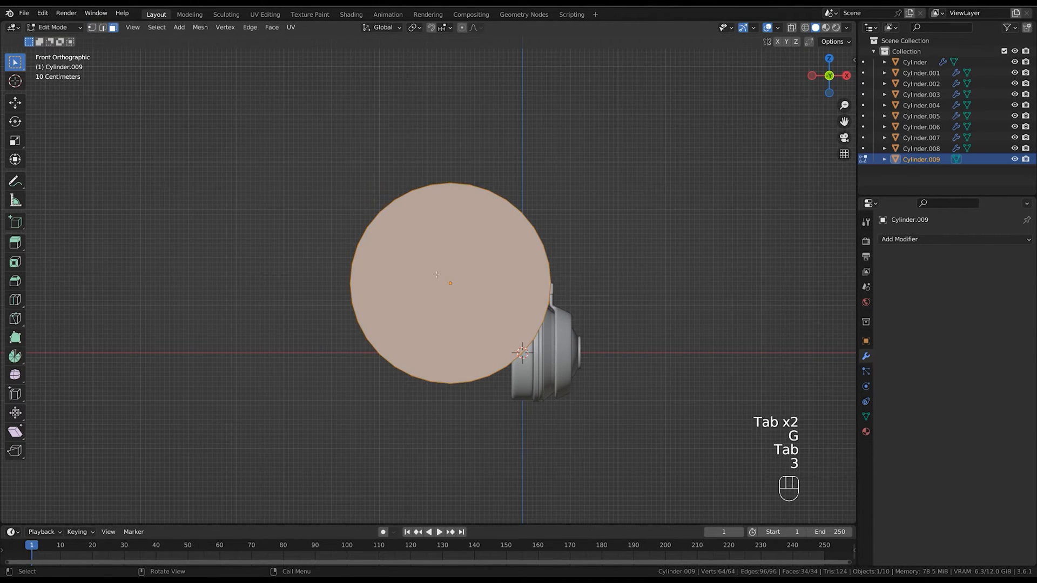
key(alt+z)
drag(480, 326, 480, 329)
key(x)
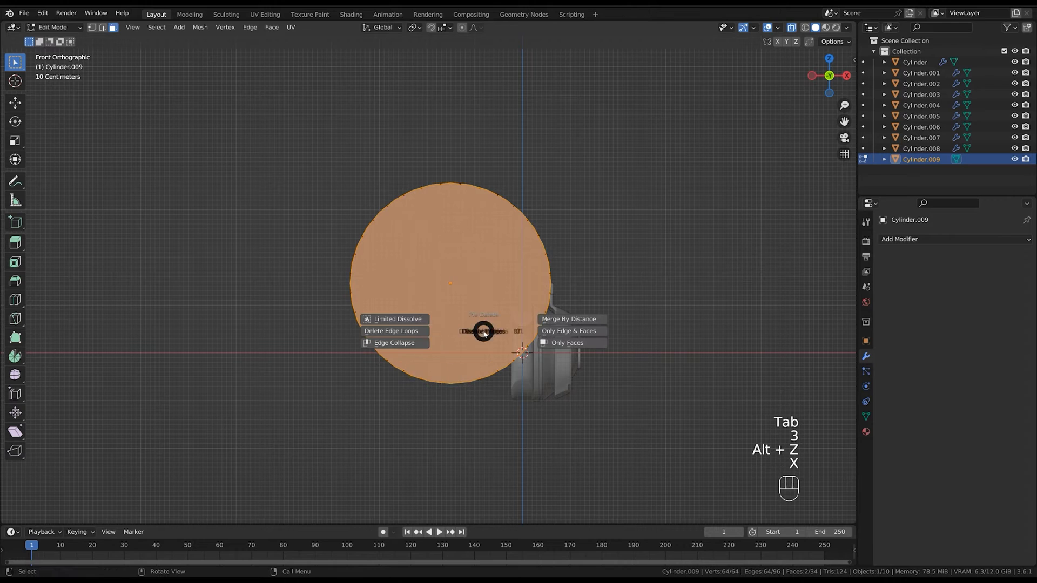
click(358, 290)
Delete the lower half of the cylinder's side faces, leaving a half-circle arch.
drag(382, 323, 592, 395)
key(3)
key(x)
click(643, 350)
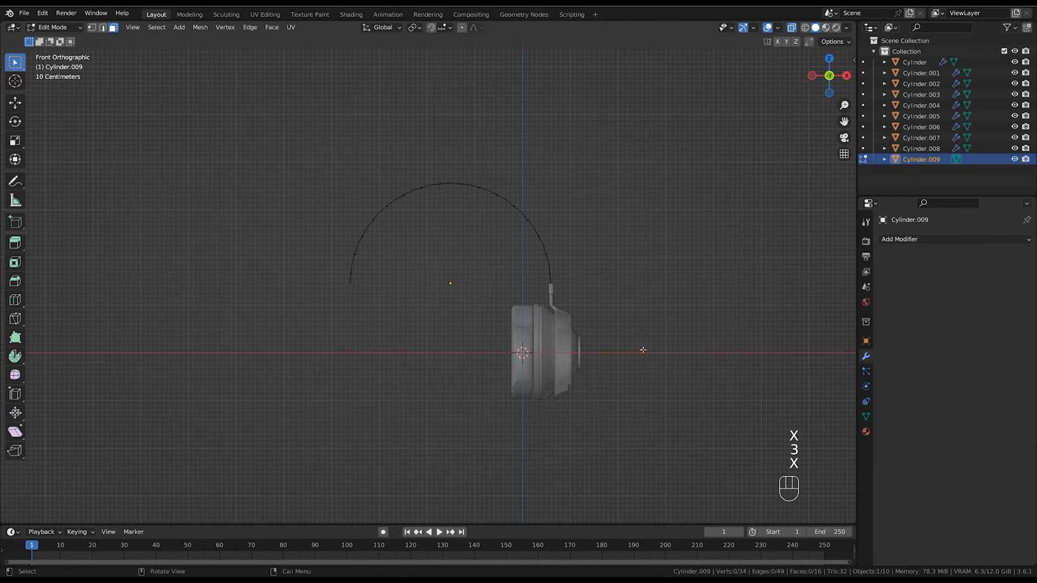
key(Tab)
Scale the arch along Y to about 0.07 so its width matches the small block.
middle_drag(530, 198, 598, 321)
key(s)
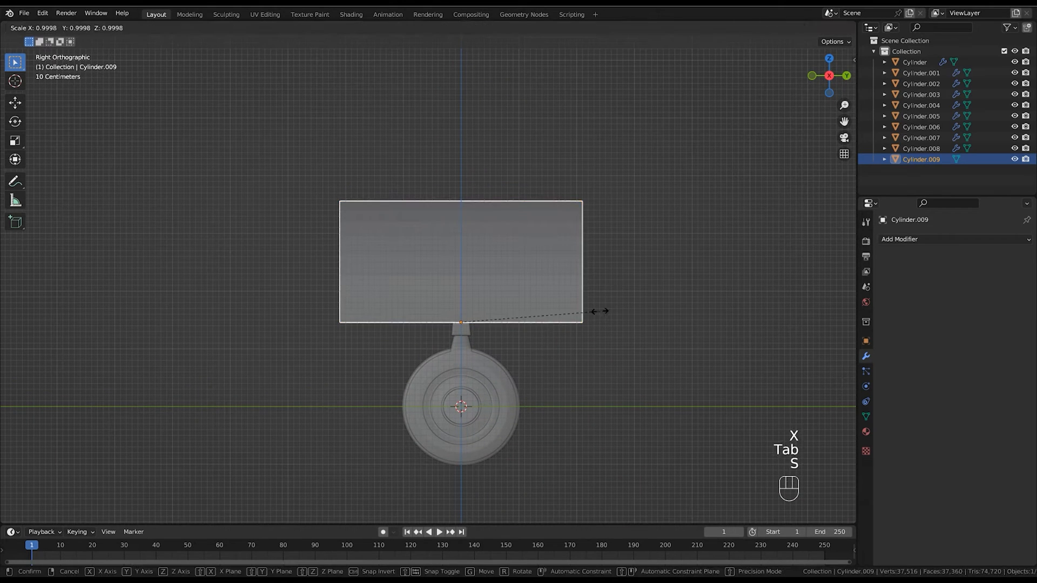
key(y)
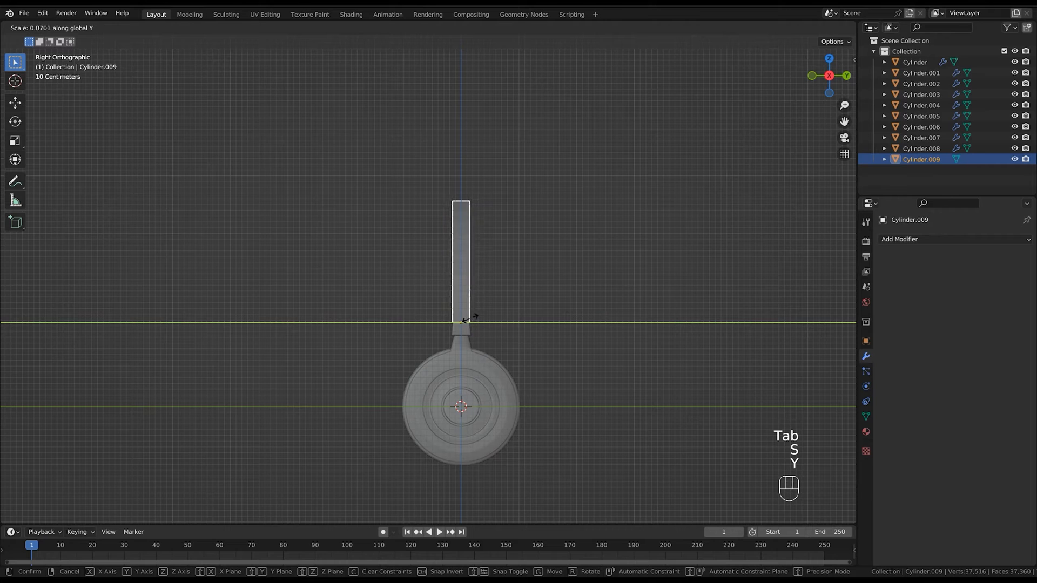
click(467, 320)
scroll(522, 345, up, 3)
scroll(530, 292, up, 2)
shift+middle_drag(523, 345, 593, 304)
ctrl+middle_drag(593, 304, 573, 345)
key(alt+z)
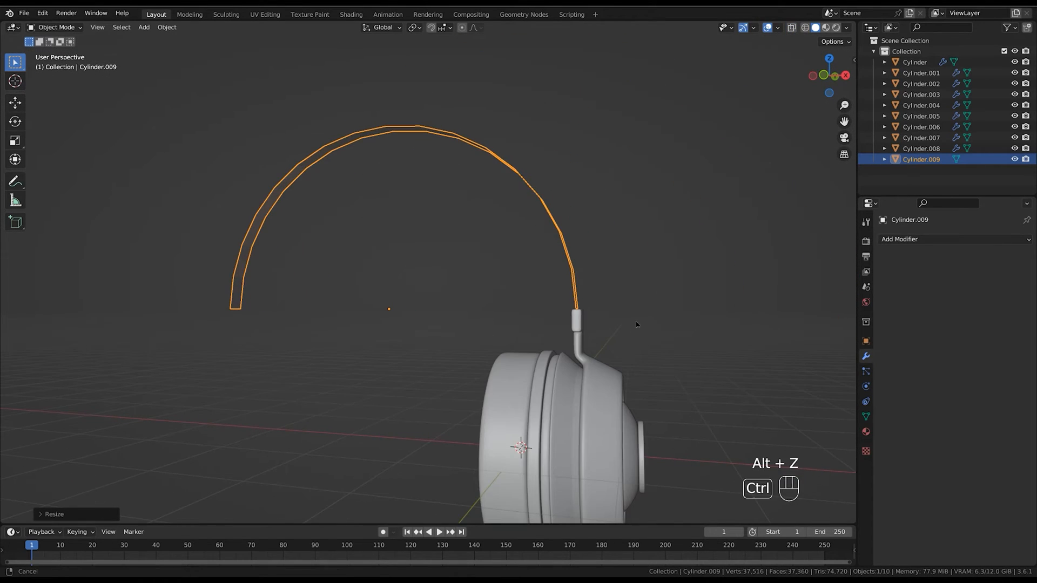
Move the arch along X and Z so its end sits on top of the small connector block.
ctrl+middle_drag(637, 325, 647, 307)
alt+middle_drag(647, 308, 638, 384)
key(g)
key(x)
click(628, 359)
key(g)
key(x)
click(704, 370)
key(g)
key(z)
click(715, 373)
Widen the whole arch mesh by scaling all its vertices along Y by about 1.3.
middle_drag(638, 383, 602, 317)
key(Tab)
key(alt+z)
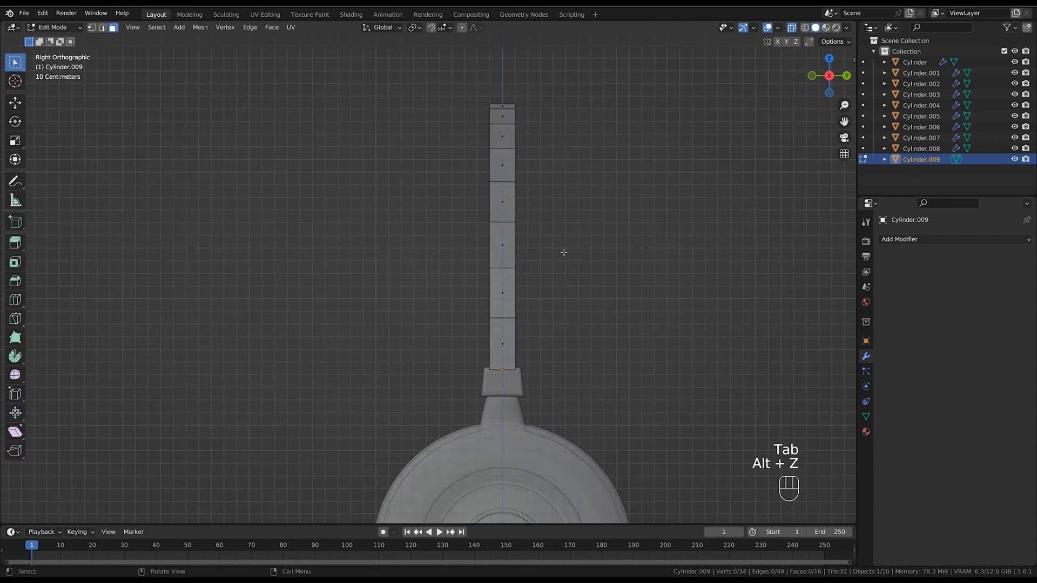
drag(613, 58, 410, 395)
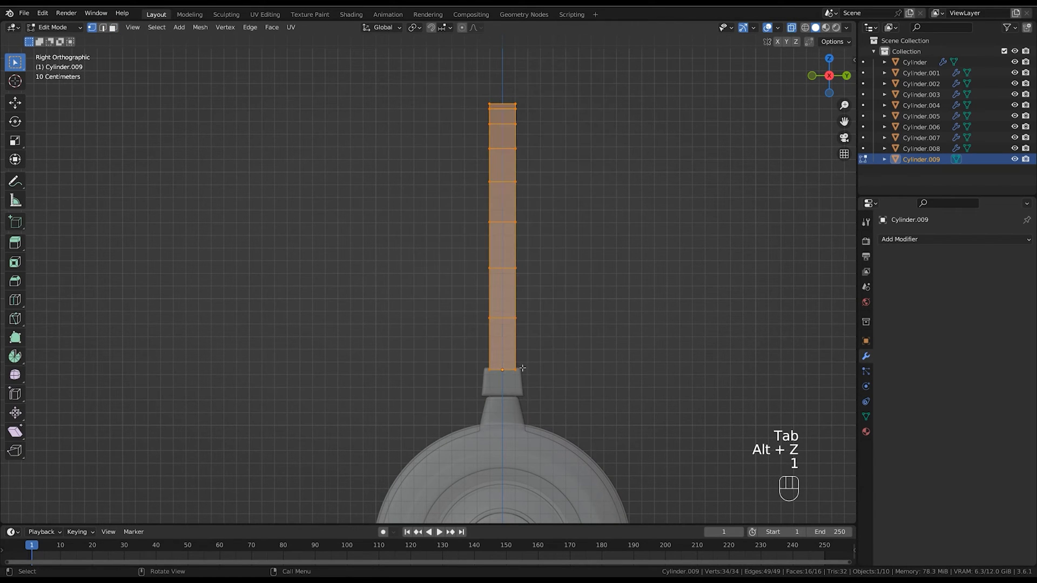
key(s)
key(x)
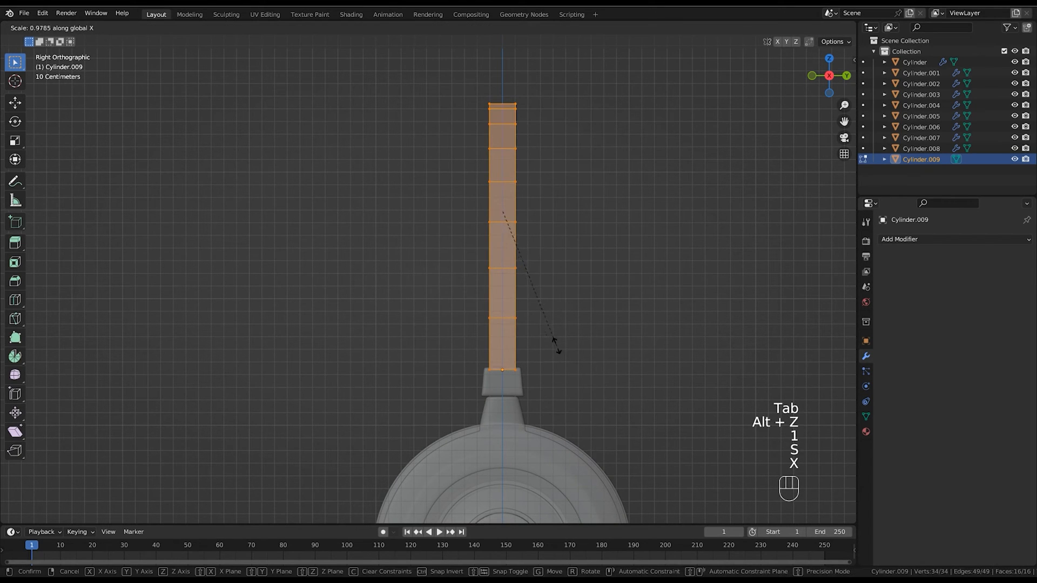
key(y)
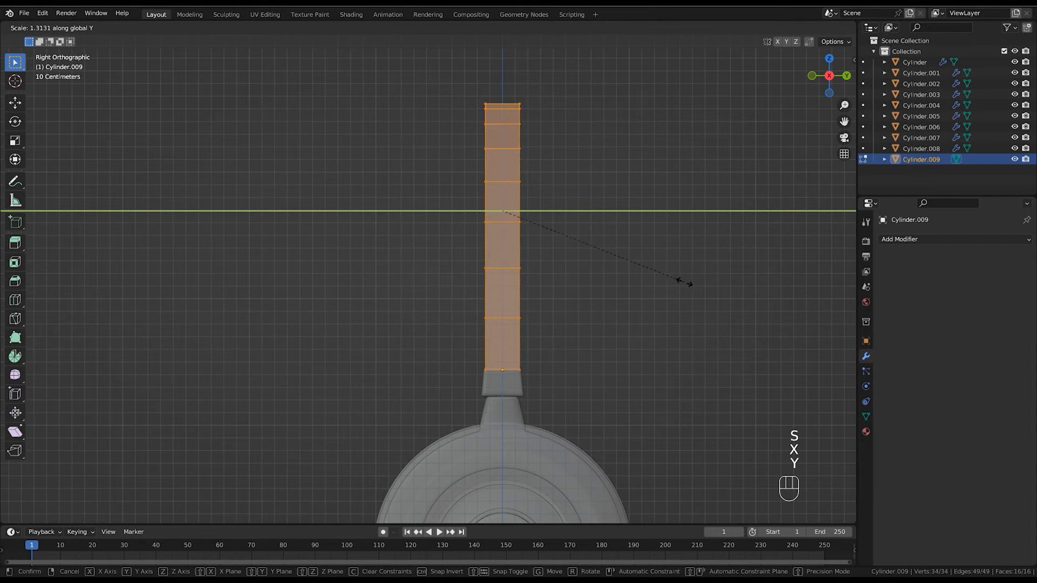
click(621, 261)
key(Tab)
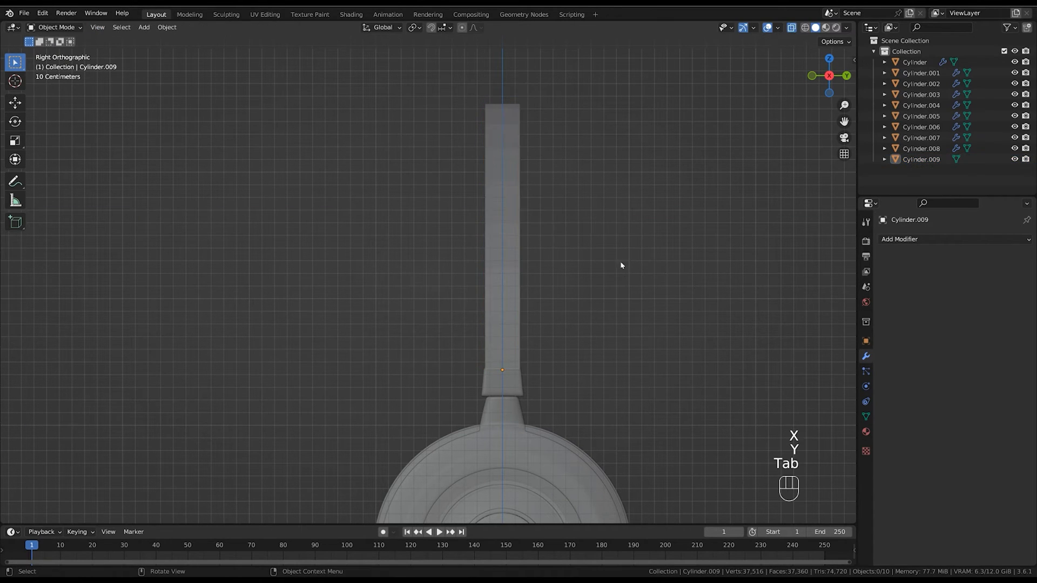
Widen the arch's crown by scaling its middle vertices along Y with smooth proportional editing, tapering toward both ends.
scroll(579, 319, down, 3)
key(alt+z)
middle_drag(579, 319, 574, 399)
click(495, 345)
key(Tab)
key(alt+z)
middle_drag(562, 307, 546, 266)
drag(549, 262, 451, 292)
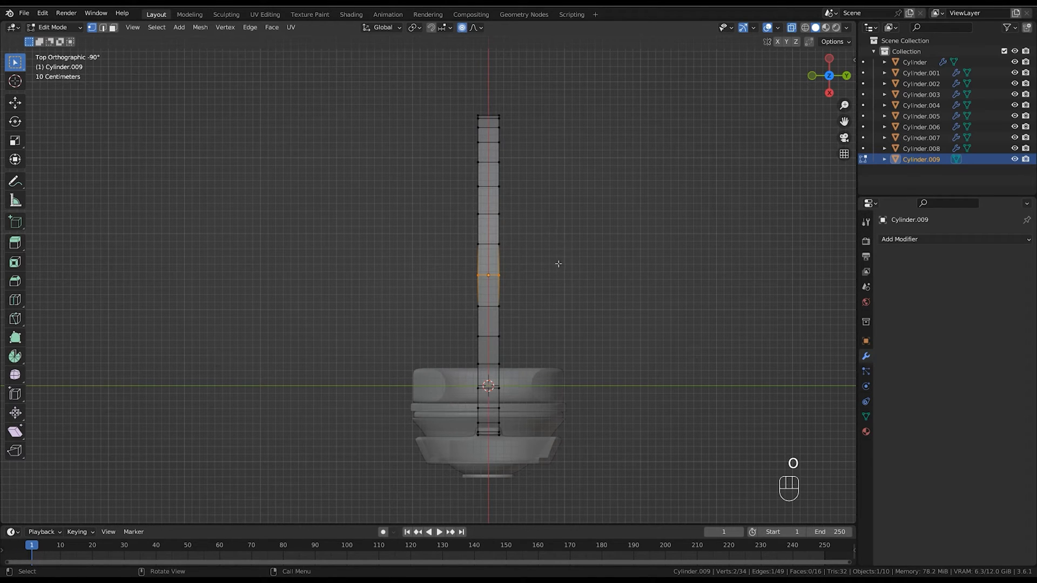
key(s)
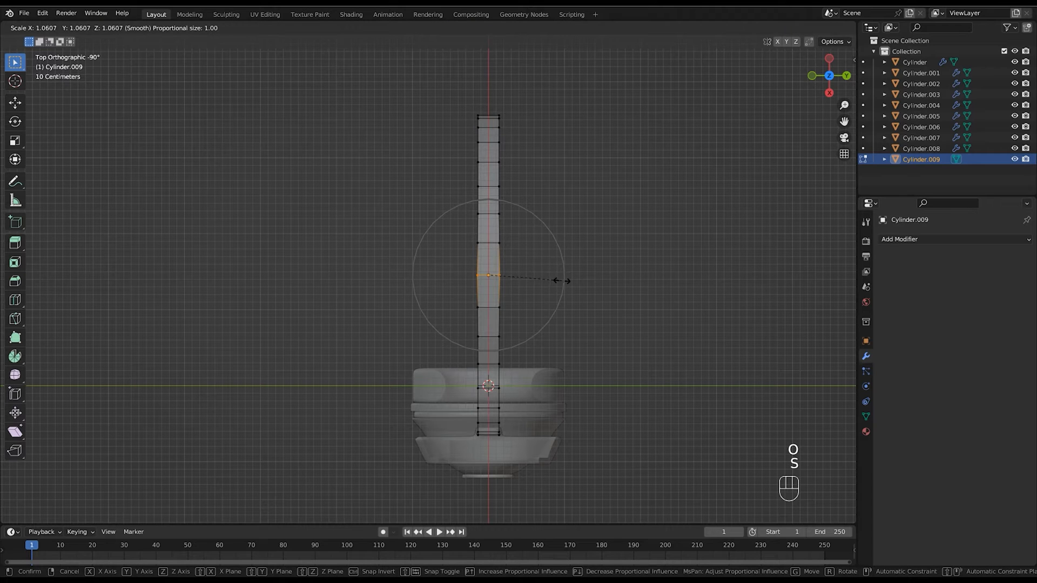
key(y)
scroll(660, 278, down, 14)
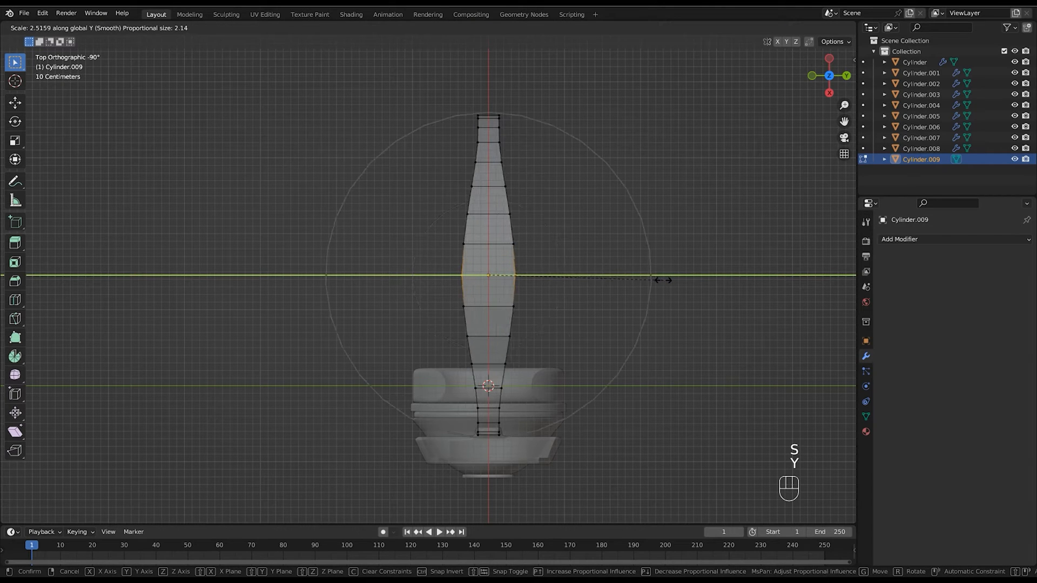
scroll(643, 292, up, 1)
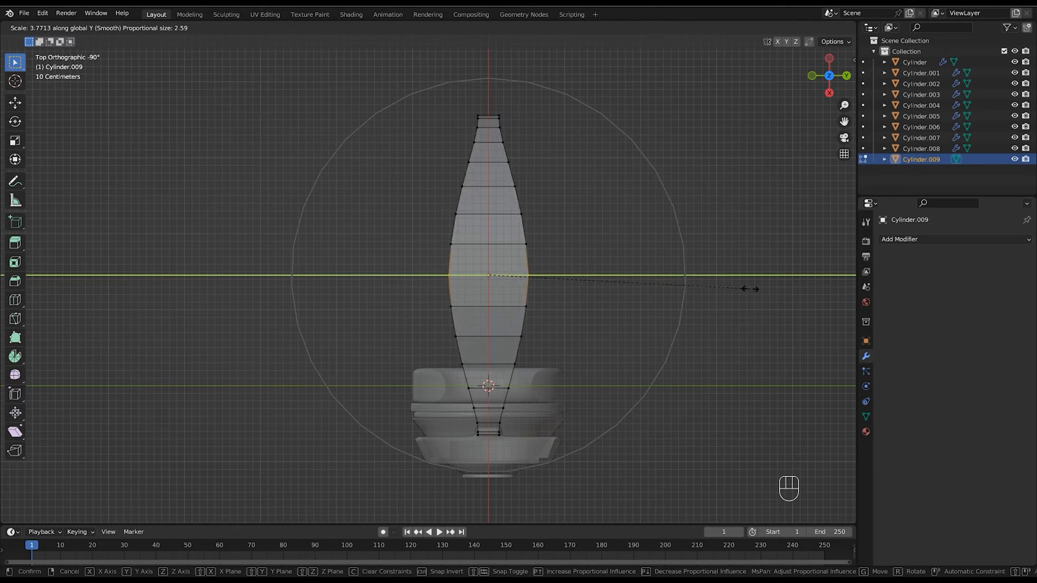
click(714, 291)
key(Tab)
click(610, 269)
Add a Solidify modifier to the arch and set its thickness to 0.02 m.
middle_drag(551, 378, 529, 339)
key(alt+z)
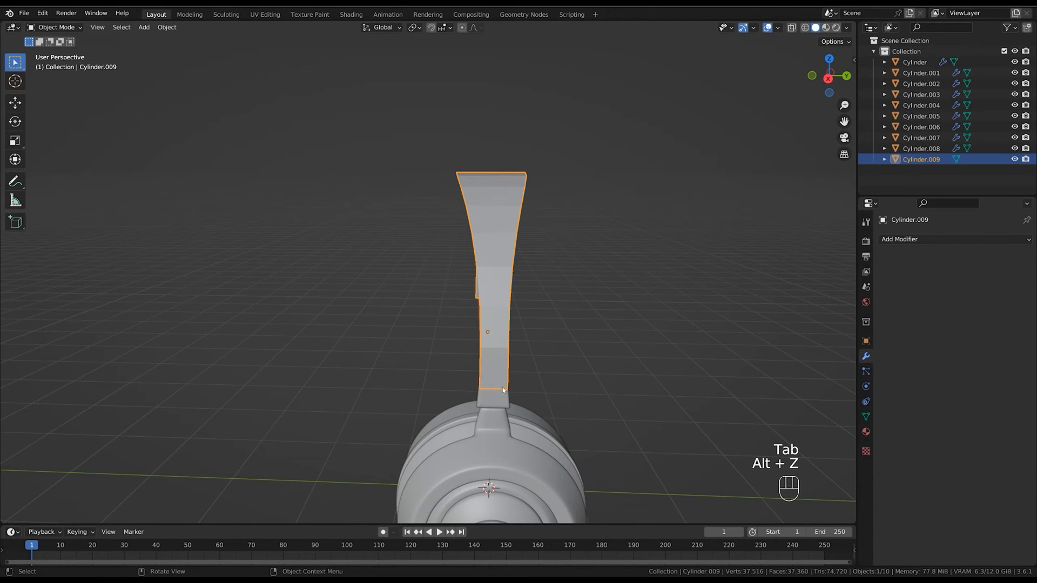
middle_drag(503, 390, 575, 257)
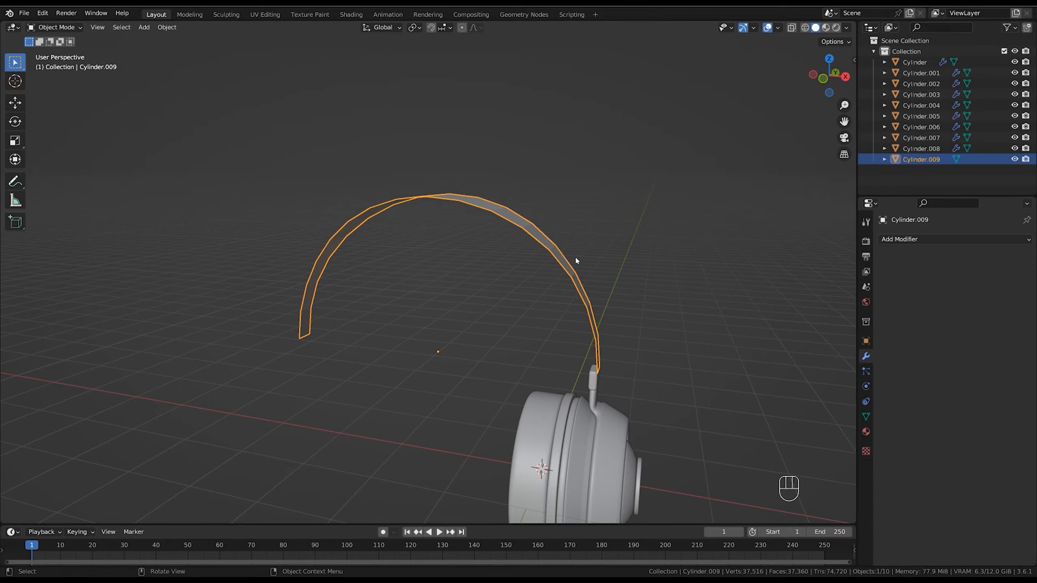
click(906, 239)
click(822, 425)
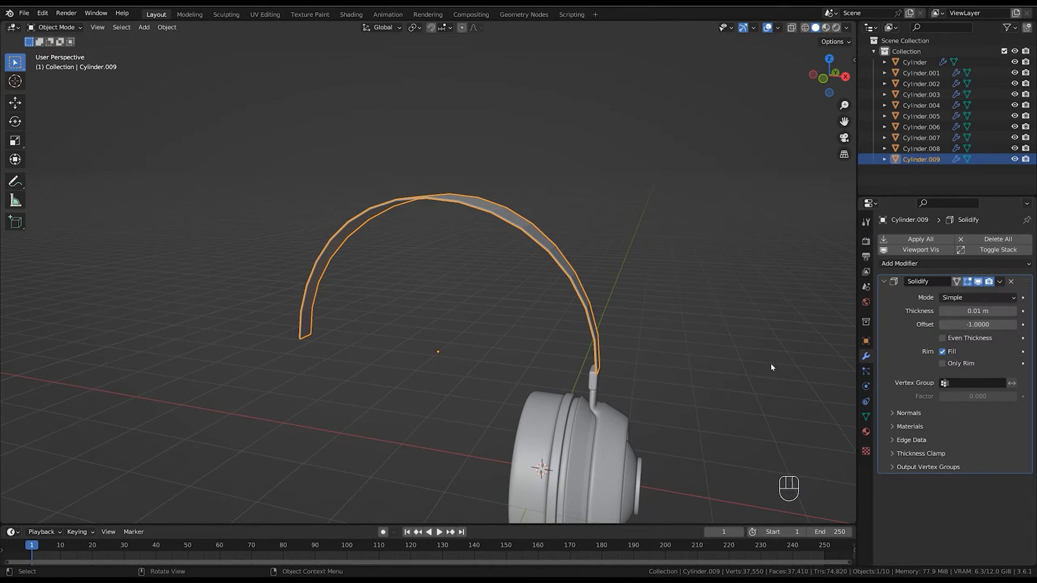
scroll(698, 308, up, 2)
shift+drag(977, 312, 978, 311)
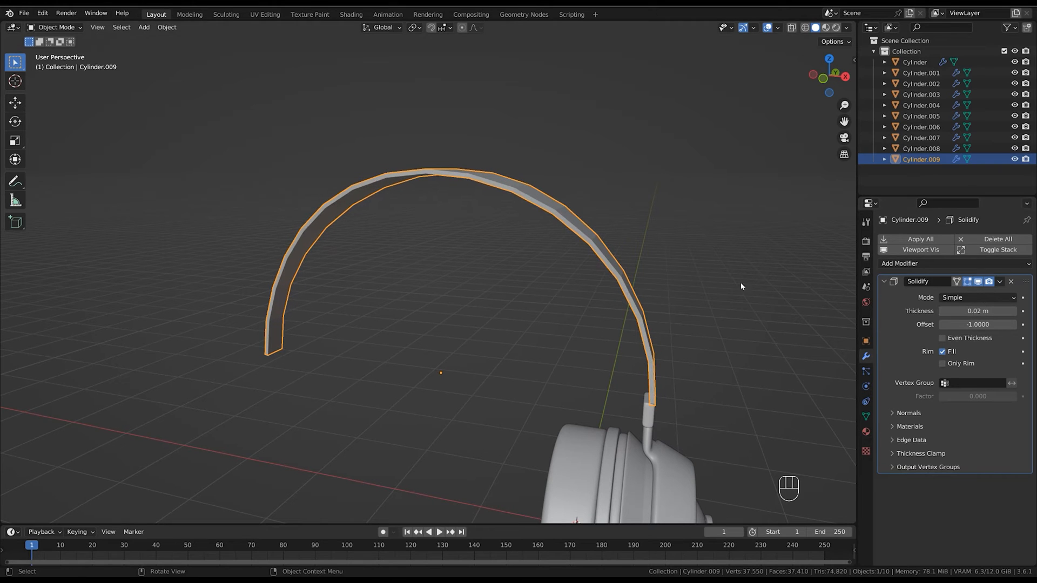
Add a level 2 Subdivision Surface modifier to the arch and shade it smooth.
key(ctrl+2)
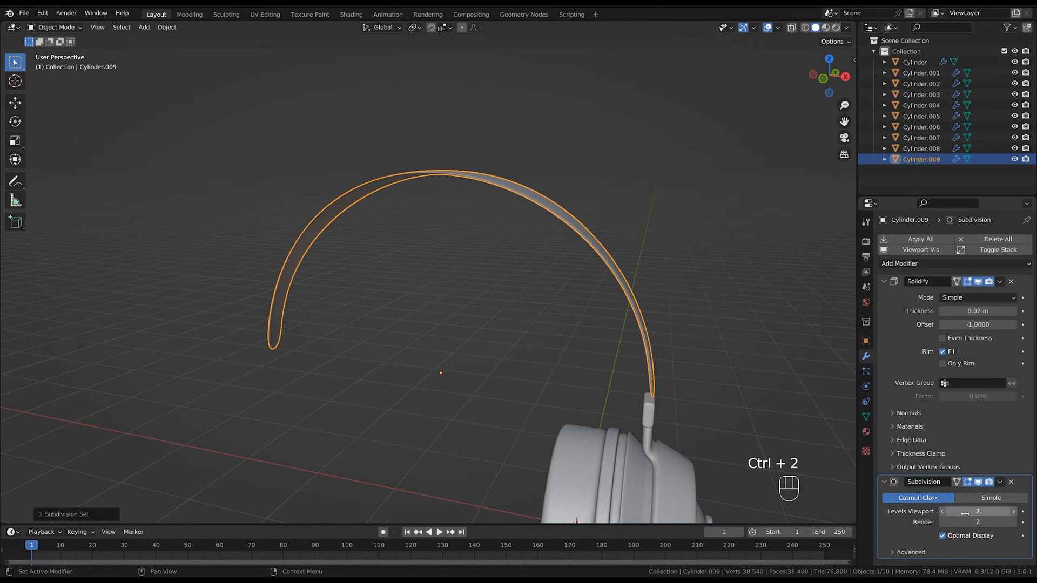
right_click(582, 243)
click(586, 198)
Add two lengthwise loop cuts to the headband, one close to each long edge.
key(Tab)
middle_drag(602, 210, 611, 245)
click(583, 241)
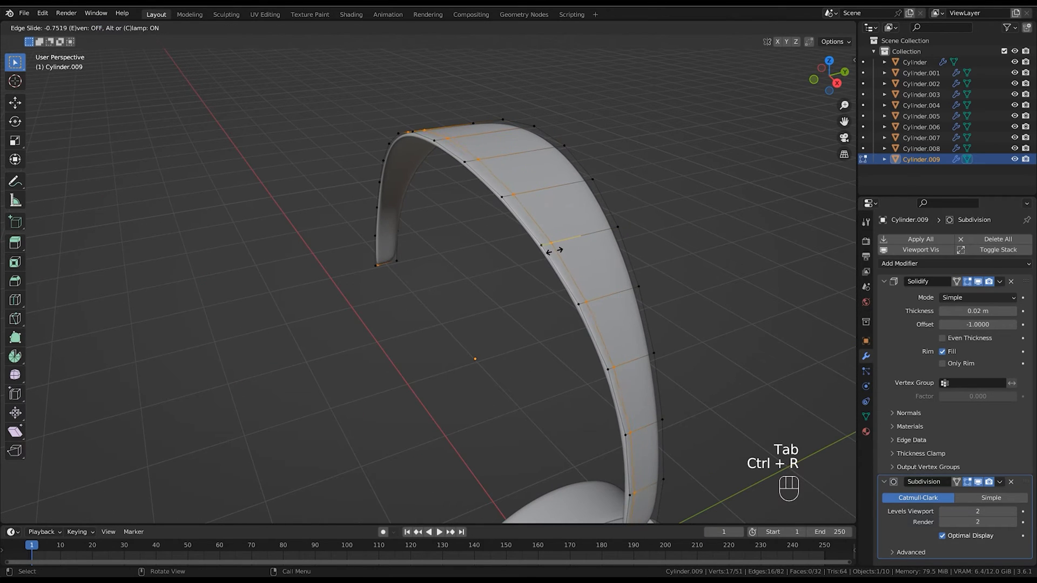
click(551, 252)
key(ctrl+r)
click(574, 242)
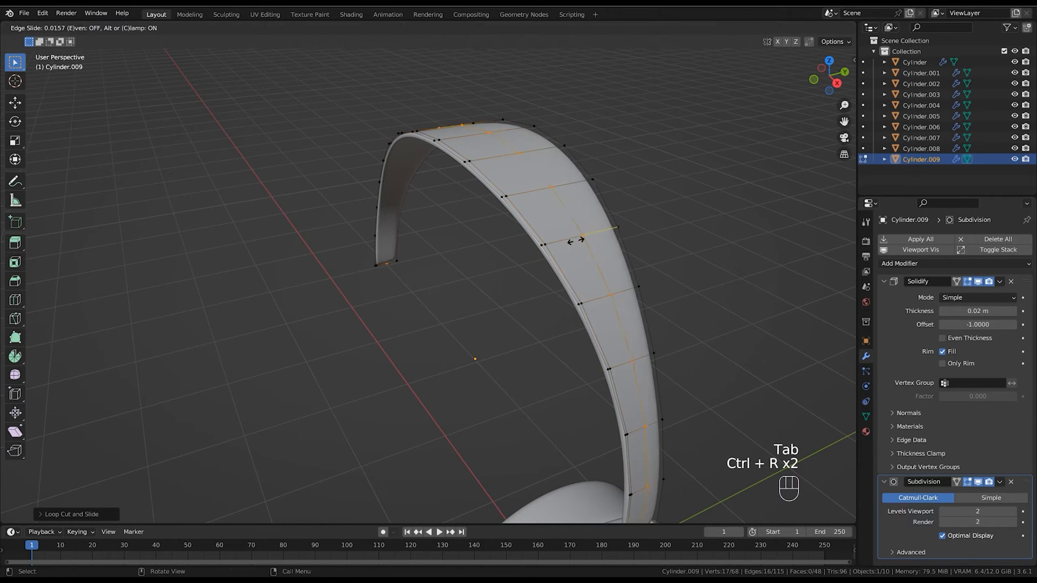
click(603, 227)
middle_drag(585, 252, 626, 236)
ctrl+middle_drag(627, 236, 567, 281)
key(alt+z)
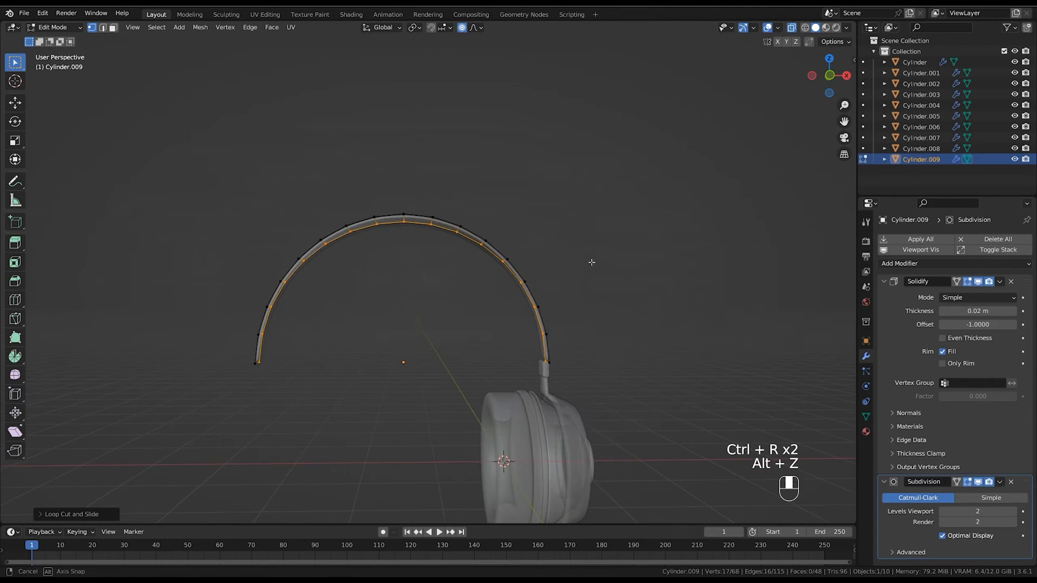
key(alt+z)
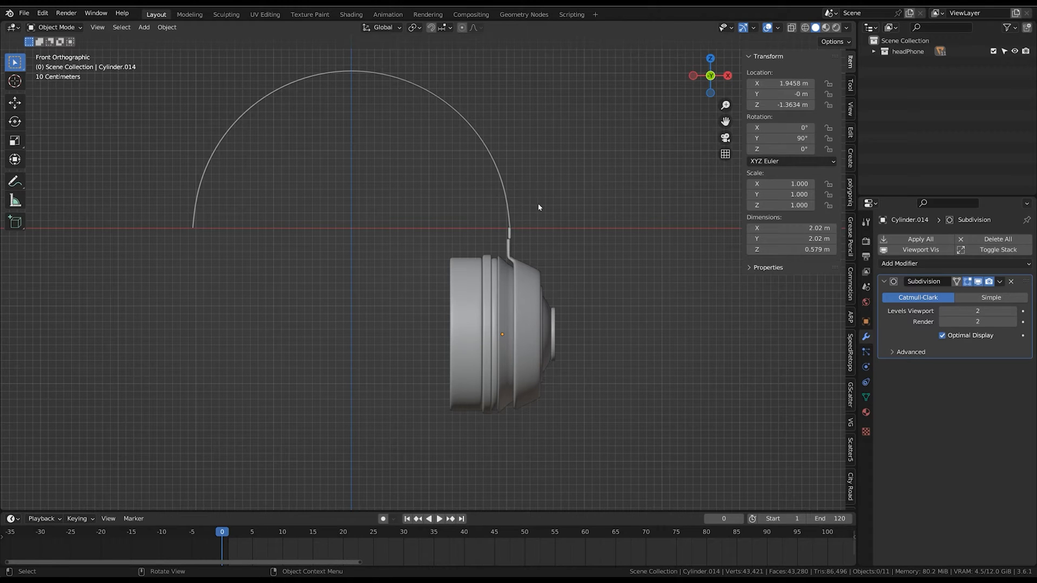
Move the connector block to about X 2.09 m and Z -0.12 m so it lines up with the headband's end.
ctrl+shift+middle_drag(538, 208, 569, 316)
drag(526, 237, 512, 247)
key(KP_Decimal)
click(612, 269)
mouse_move(612, 270)
middle_down()
mouse_move(612, 261)
mouse_move(589, 266)
mouse_move(614, 277)
mouse_move(584, 277)
mouse_move(602, 285)
mouse_move(593, 263)
middle_up()
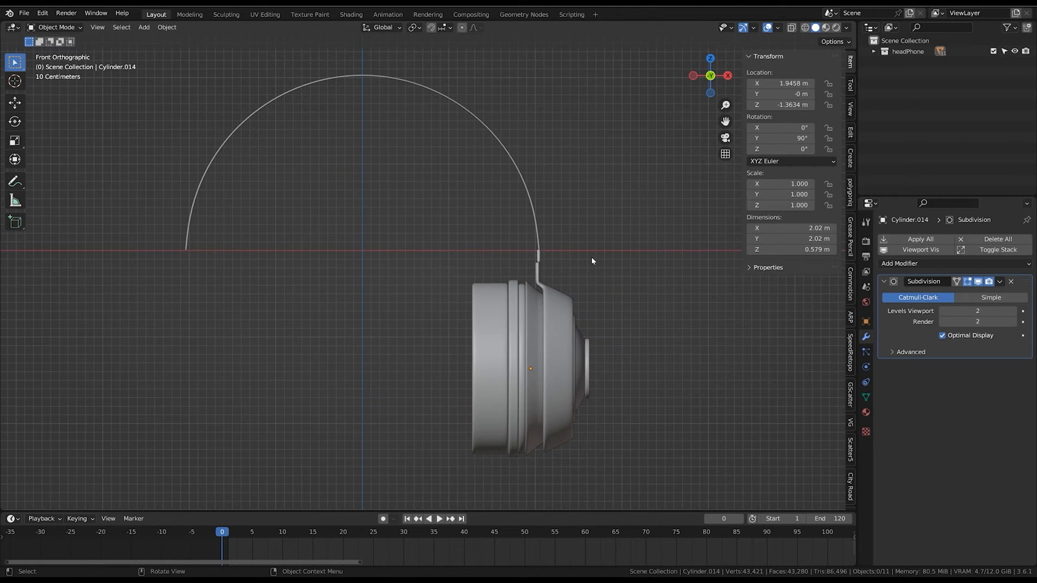
scroll(592, 253, up, 4)
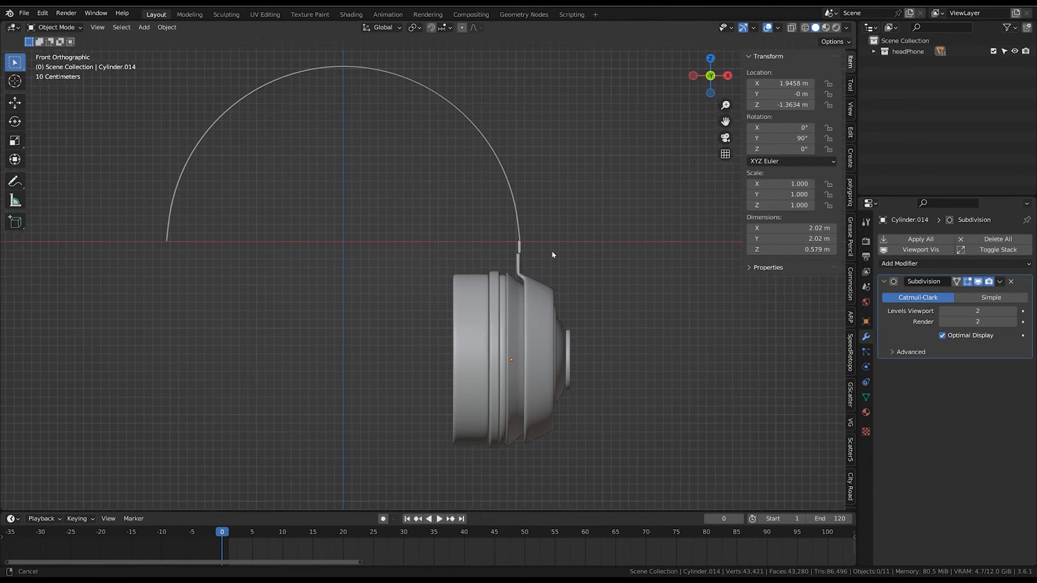
scroll(607, 236, up, 2)
click(601, 233)
shift+middle_drag(619, 240, 572, 284)
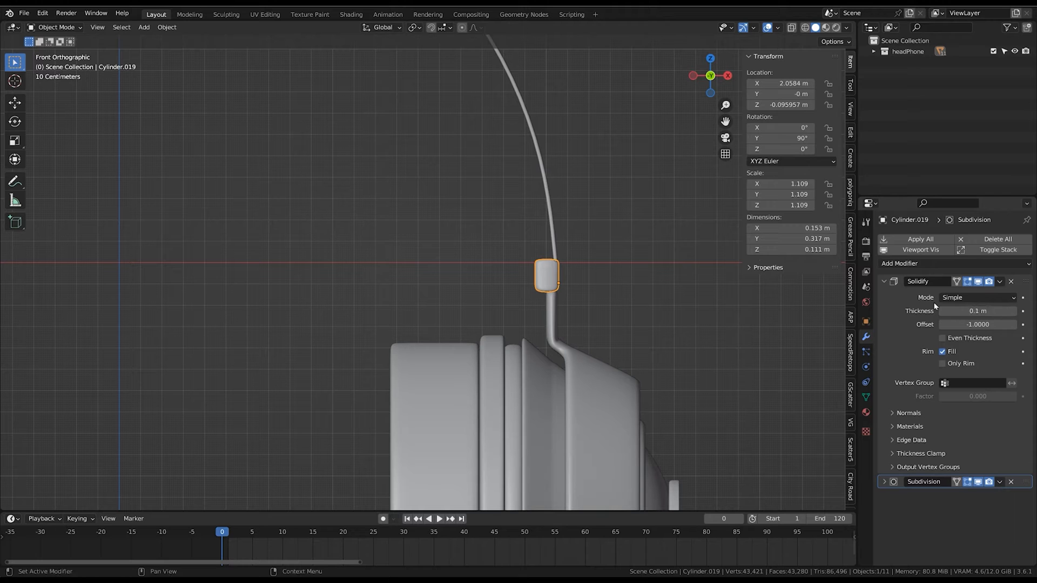
middle_drag(626, 324, 591, 324)
key(g)
key(x)
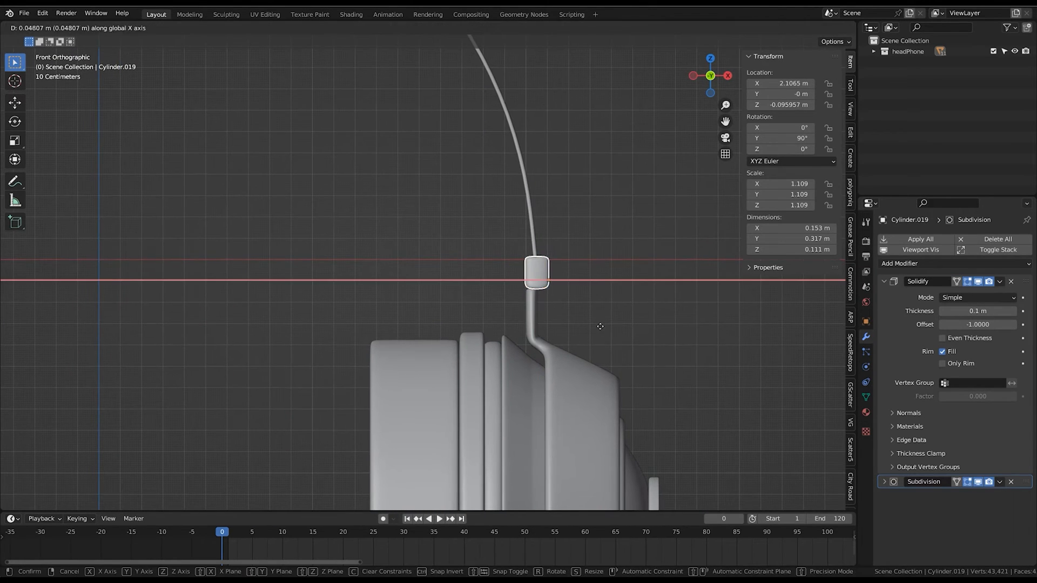
key(z)
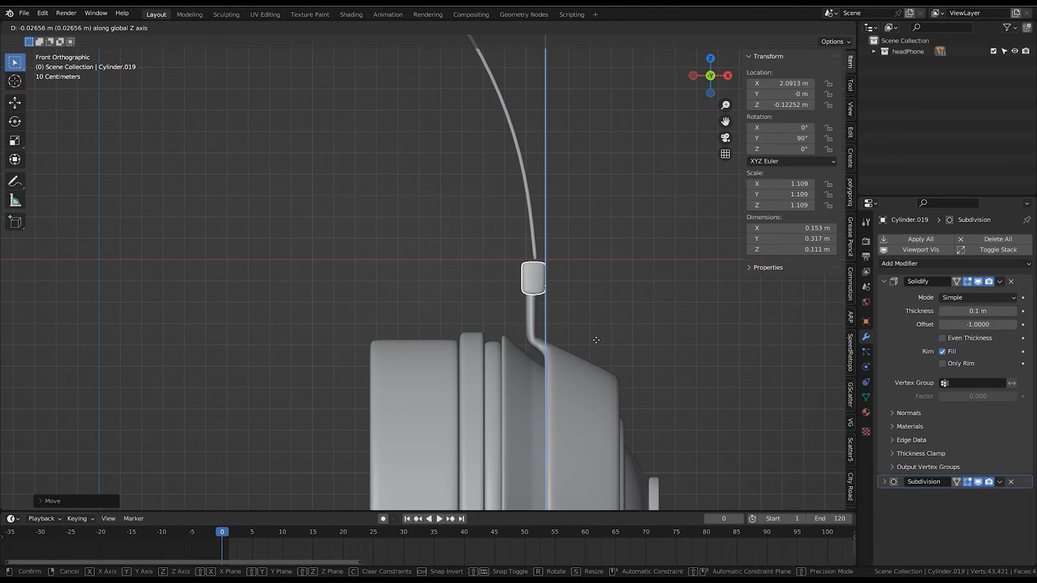
click(597, 338)
Raise the connector block's top vertices along Z by about 0.018 m to meet the headband.
middle_drag(597, 337, 497, 317)
key(Tab)
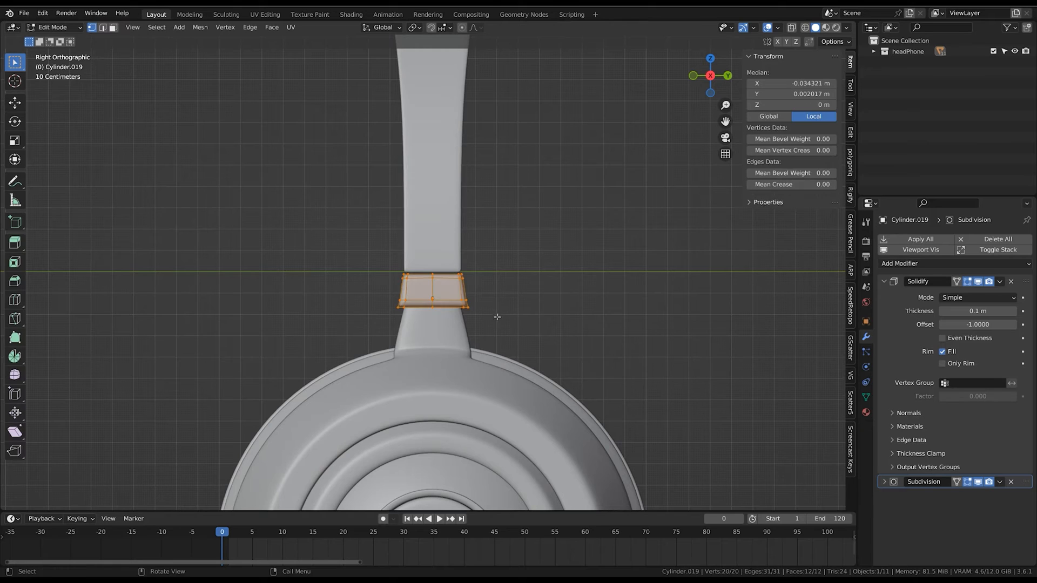
key(alt+z)
drag(376, 249, 498, 290)
key(g)
key(z)
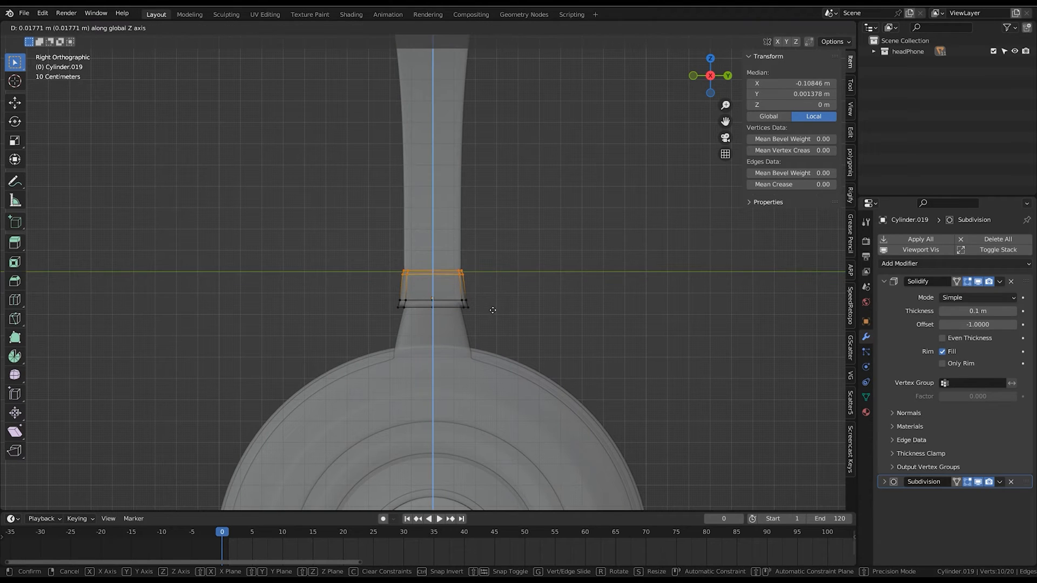
click(494, 310)
click(495, 300)
key(alt+z)
middle_drag(505, 288, 567, 303)
click(535, 256)
key(Tab)
Scale the headband up uniformly by about 1.015 to fit the connector block.
click(529, 260)
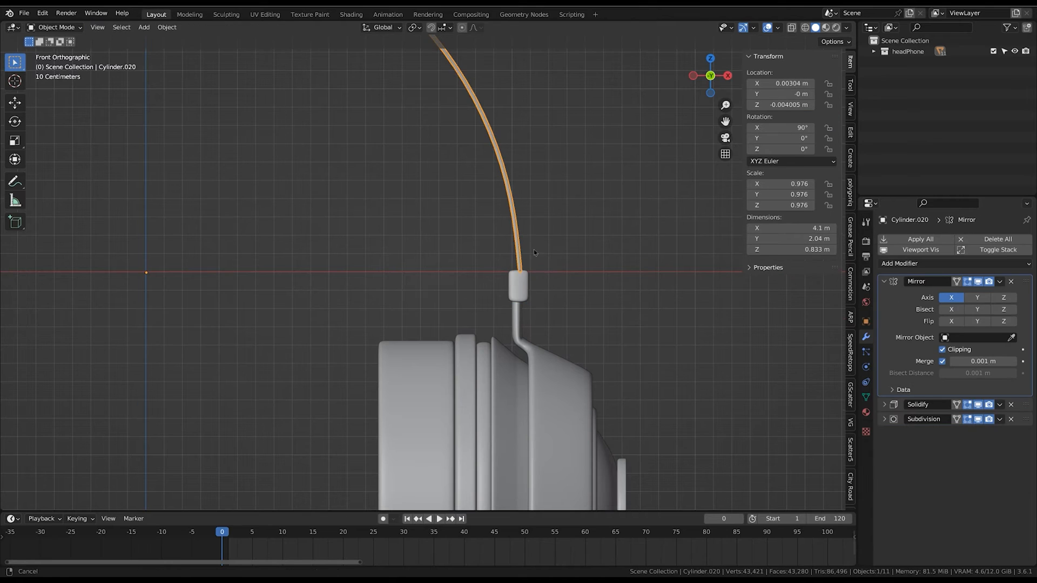
scroll(534, 254, down, 2)
key(s)
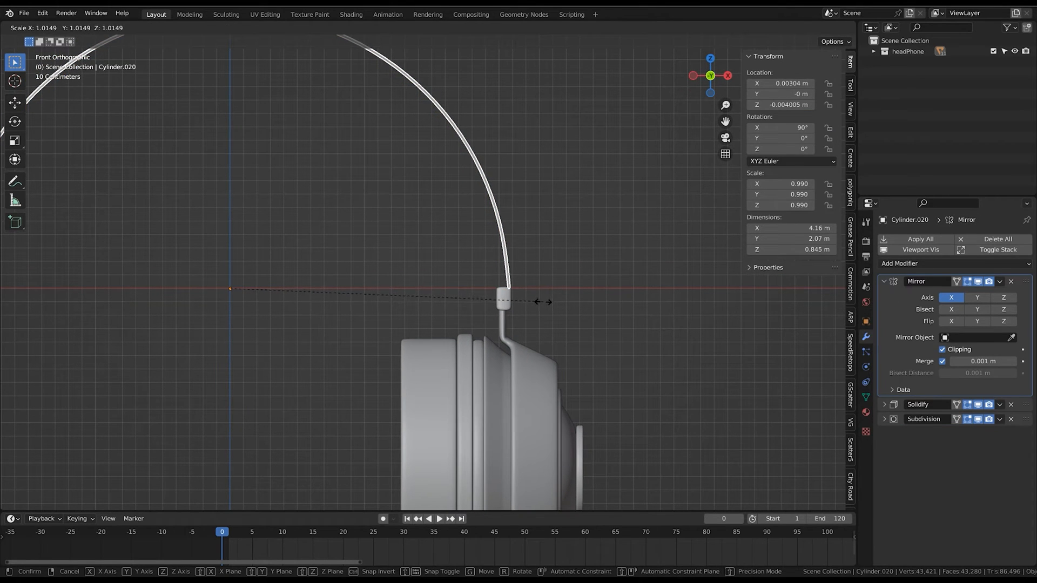
click(544, 296)
click(565, 317)
Add a loop cut through the ear cup's tab, slid about 0.82 toward its -Y side edge.
middle_drag(565, 317, 530, 316)
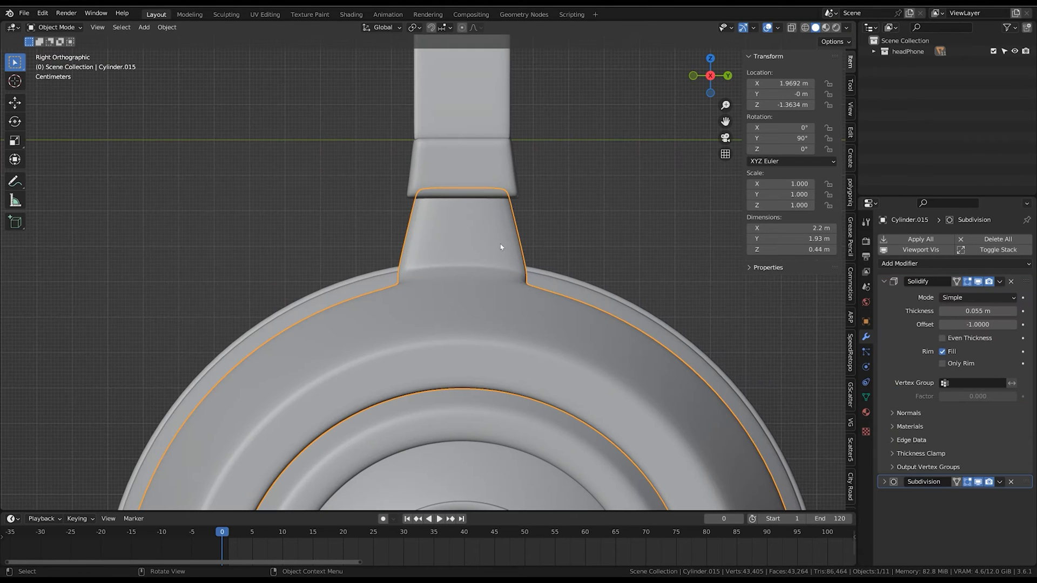
click(542, 206)
click(475, 222)
key(Tab)
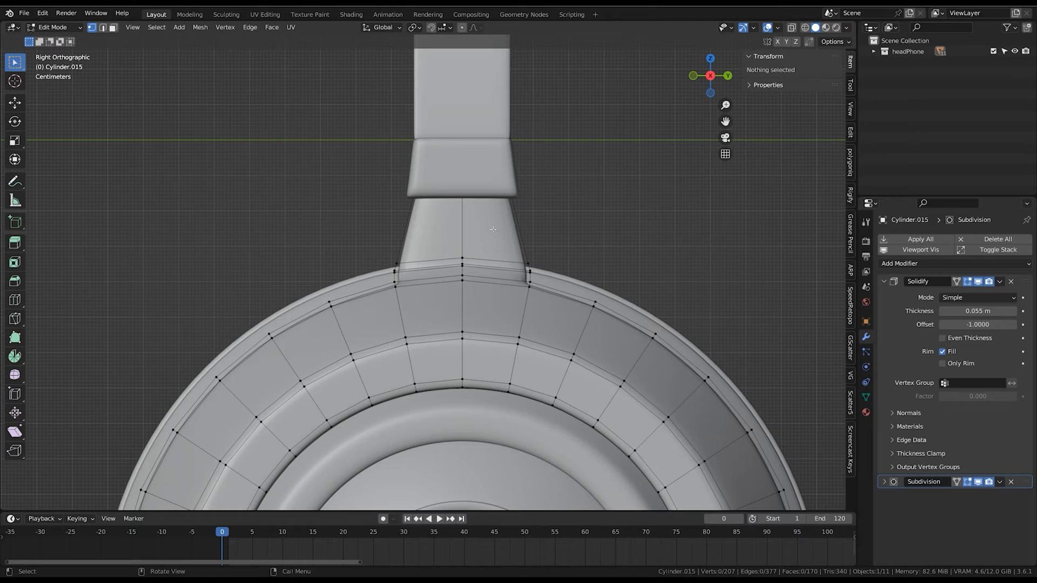
key(ctrl+r)
click(440, 265)
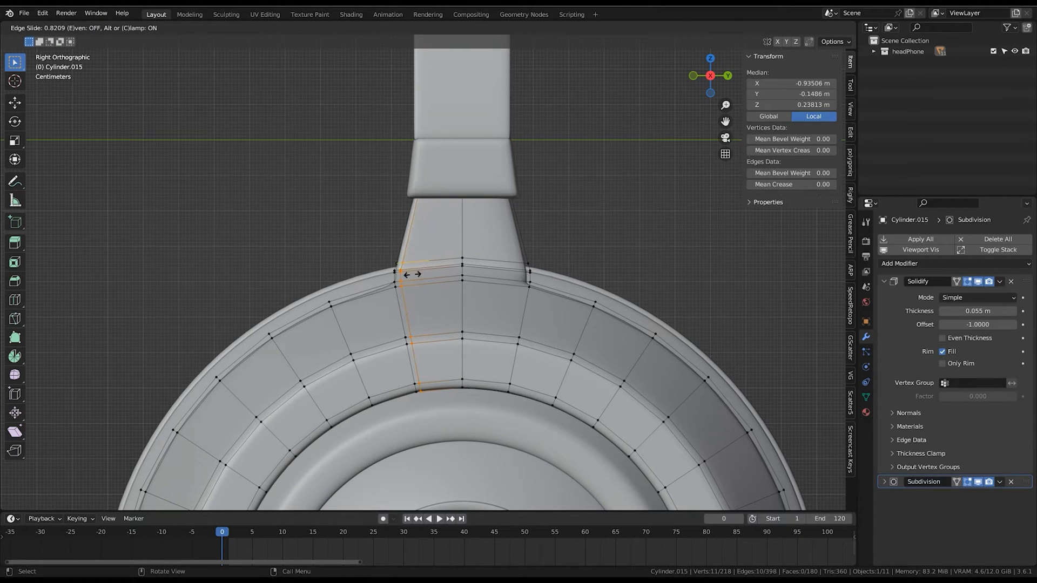
click(412, 274)
Add a matching loop cut through the tab, slid about 0.81 toward its +Y side edge.
key(ctrl+r)
click(496, 253)
right_click(513, 252)
key(ctrl+r)
right_click(515, 258)
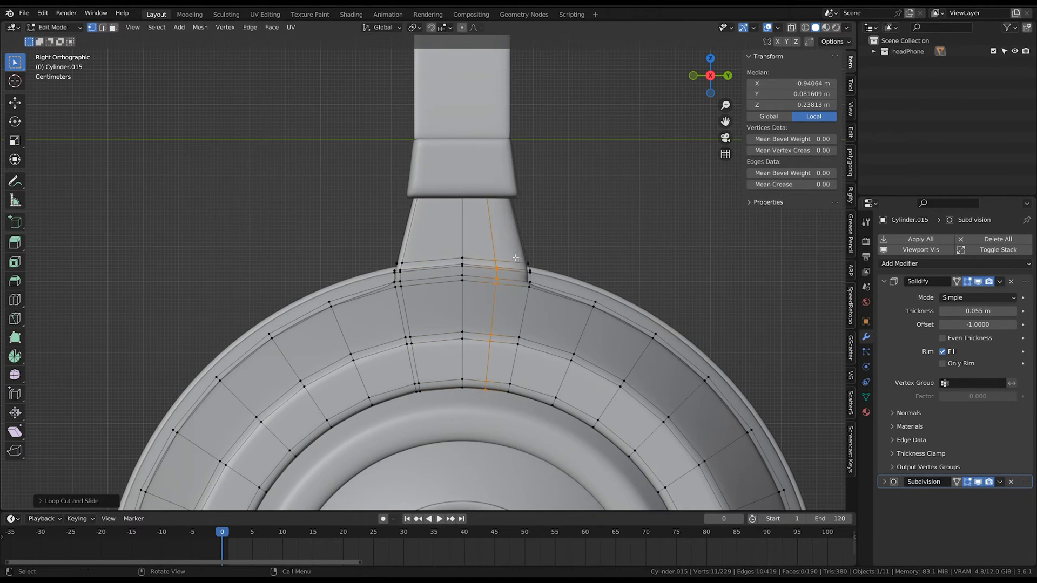
key(g)
key(g)
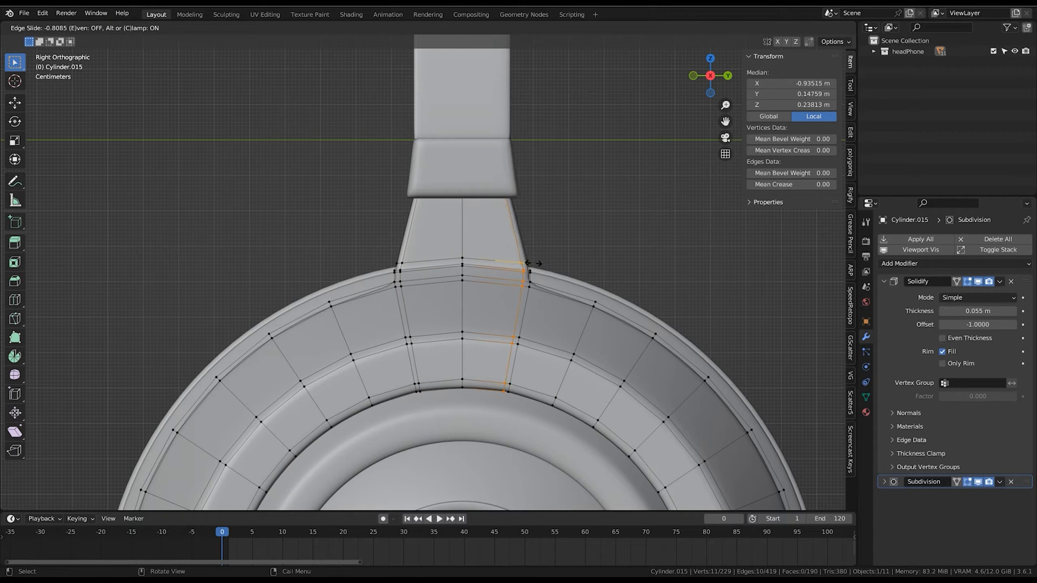
click(528, 263)
Bevel the tab's vertical centre edges by about 0.03 m and delete the resulting faces to open a slot.
key(2)
key(alt+z)
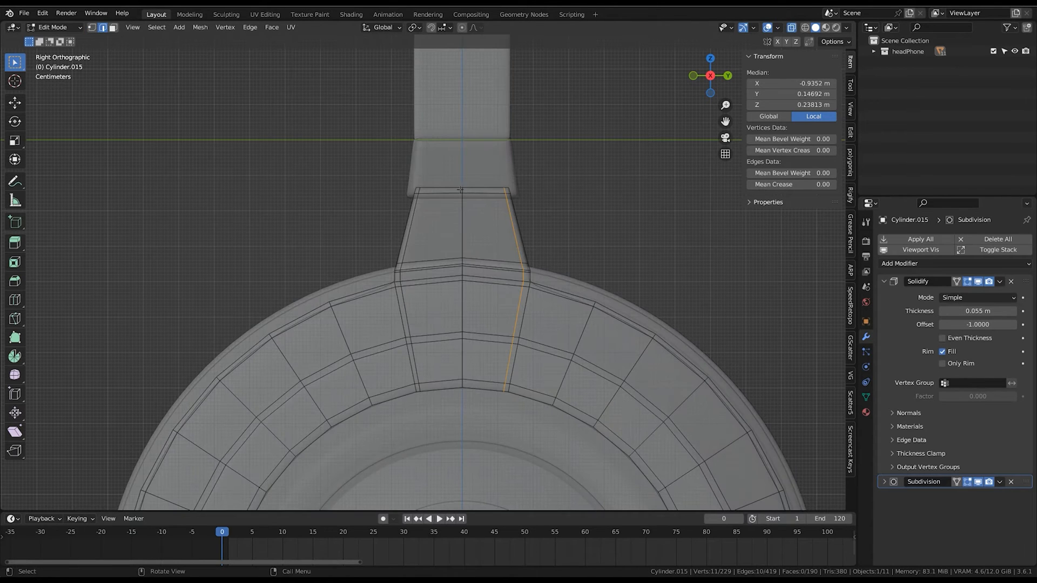
click(465, 212)
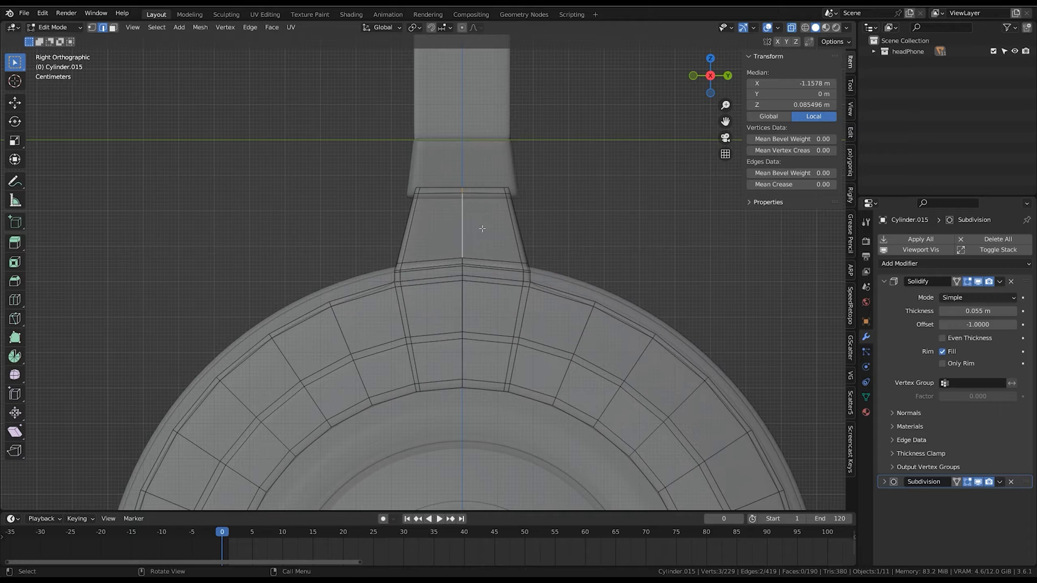
key(ctrl+b)
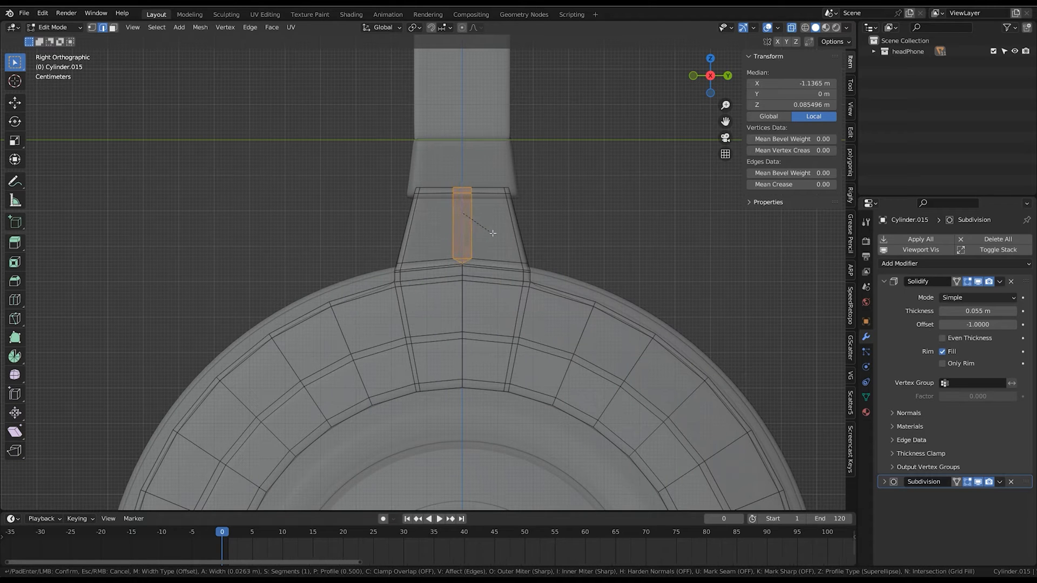
click(490, 232)
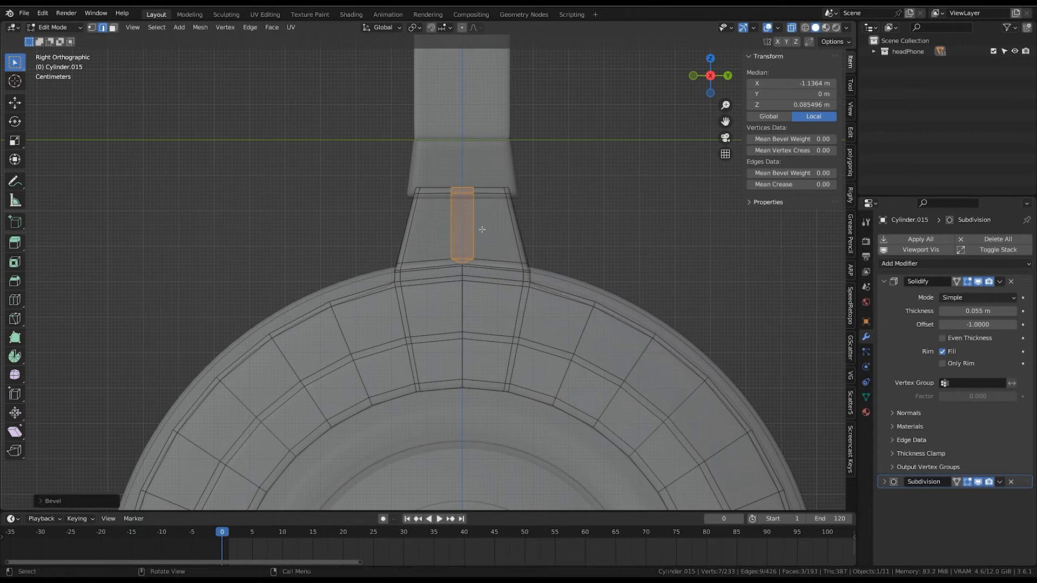
key(x)
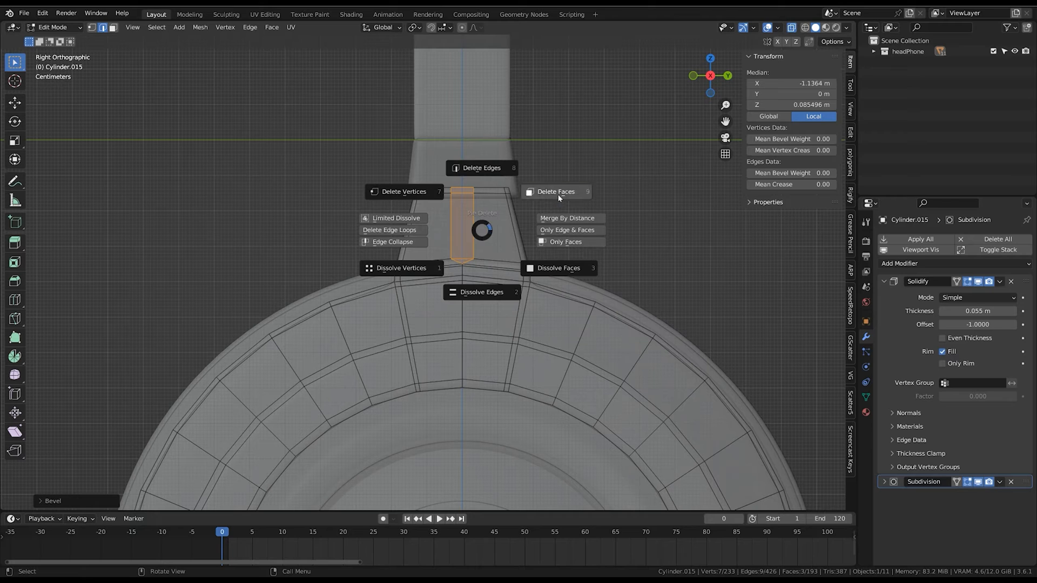
click(553, 181)
Add loop cuts on both sides of the ear cup's centre line below the slot, slid about 0.76 toward the centre.
key(ctrl+r)
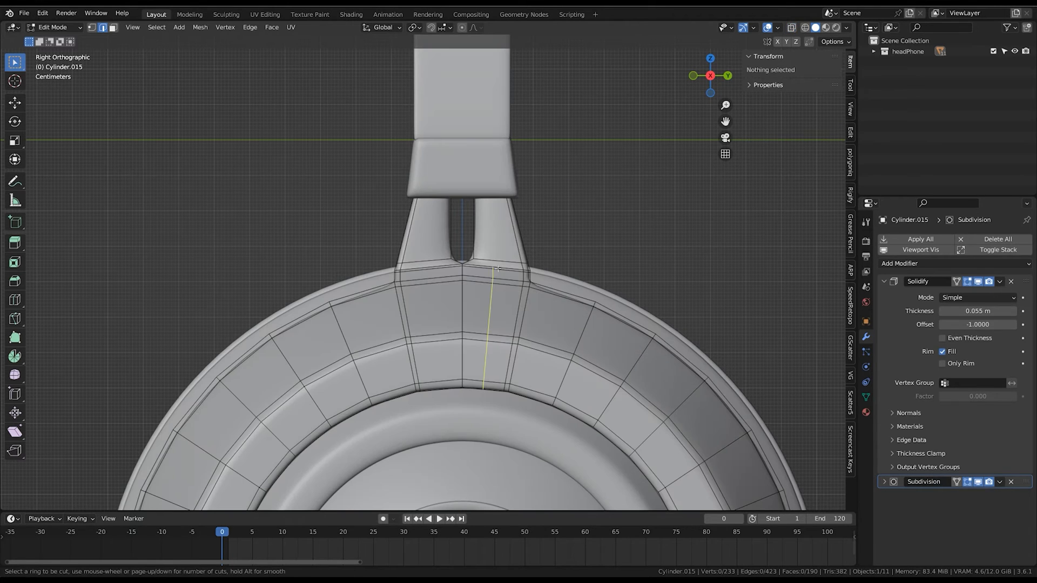
click(484, 267)
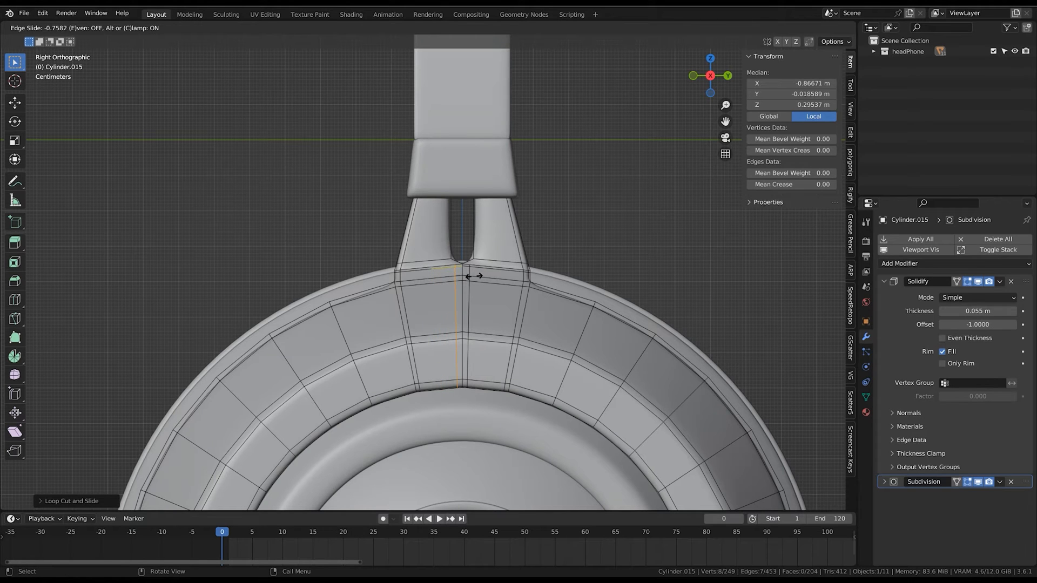
click(473, 276)
Add a vertical loop cut through each prong of the tab, slid close to the slot's edge.
key(ctrl+r)
click(495, 272)
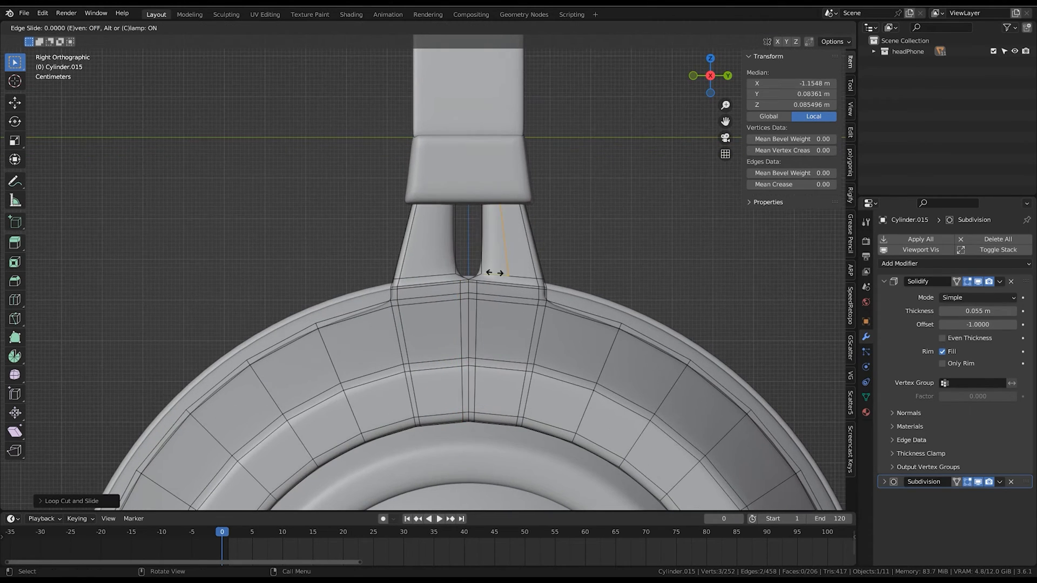
click(471, 296)
key(ctrl+r)
click(454, 274)
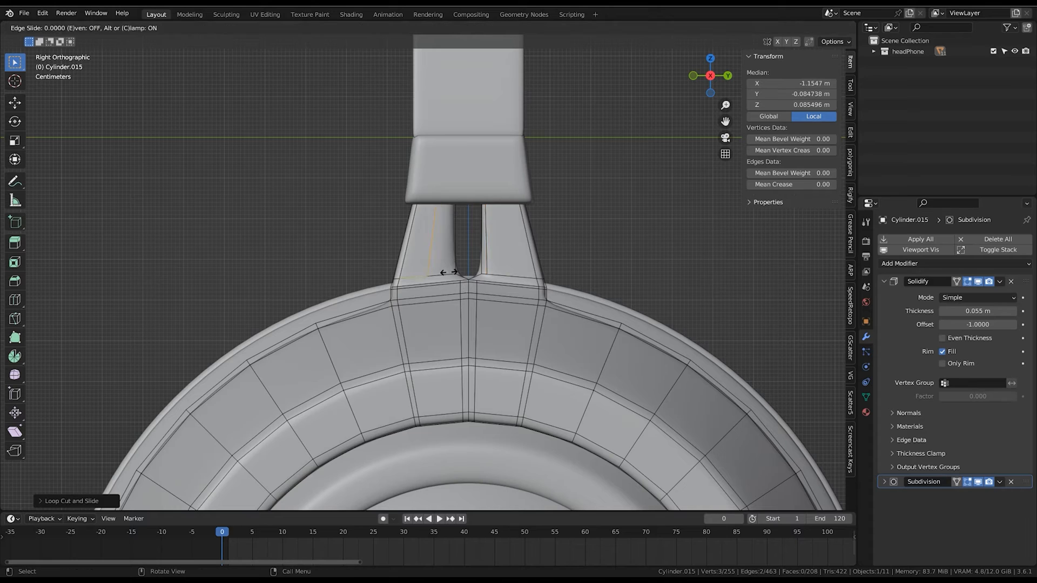
click(468, 274)
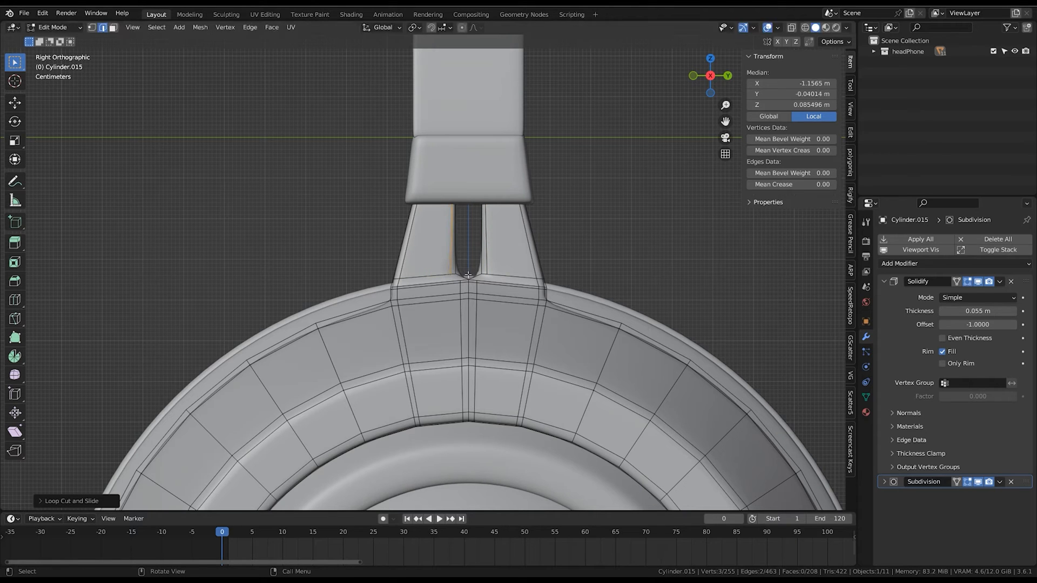
Connect each prong's lower inner loop vertex to the neighbouring centre loop vertex on both sides of the slot's base.
key(1)
shift+click(475, 285)
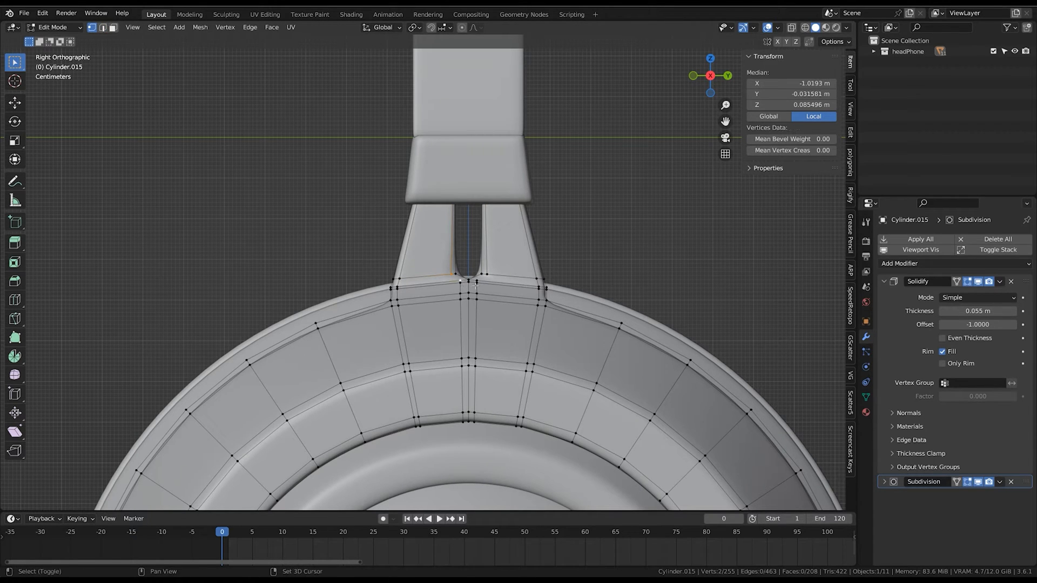
key(j)
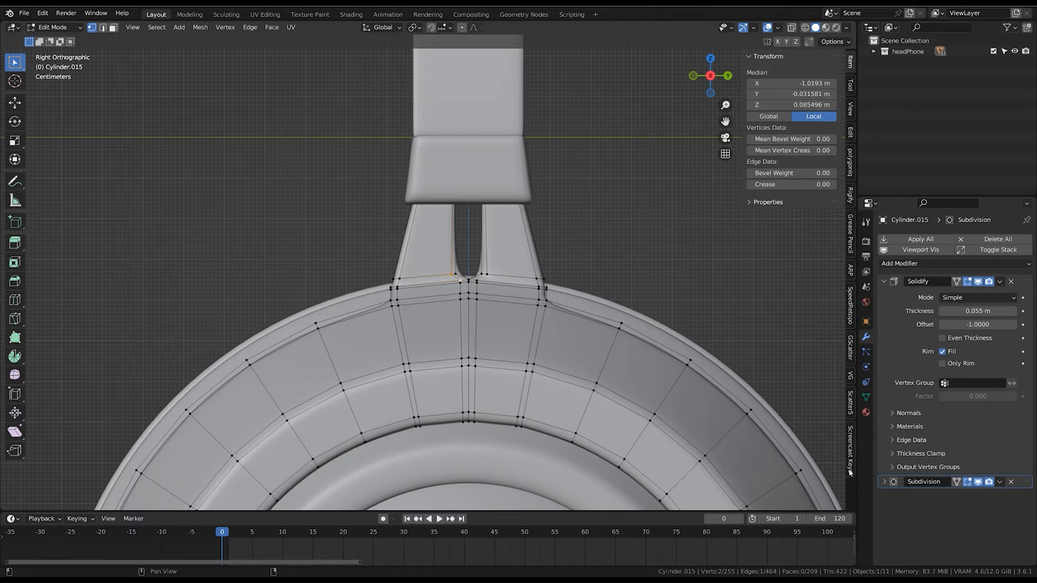
click(486, 274)
shift+click(477, 280)
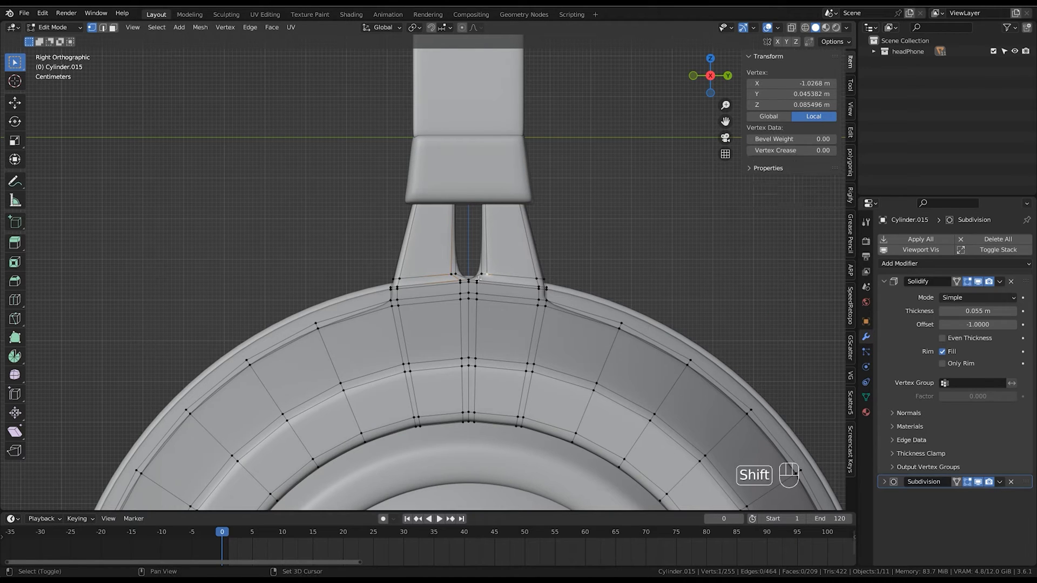
key(j)
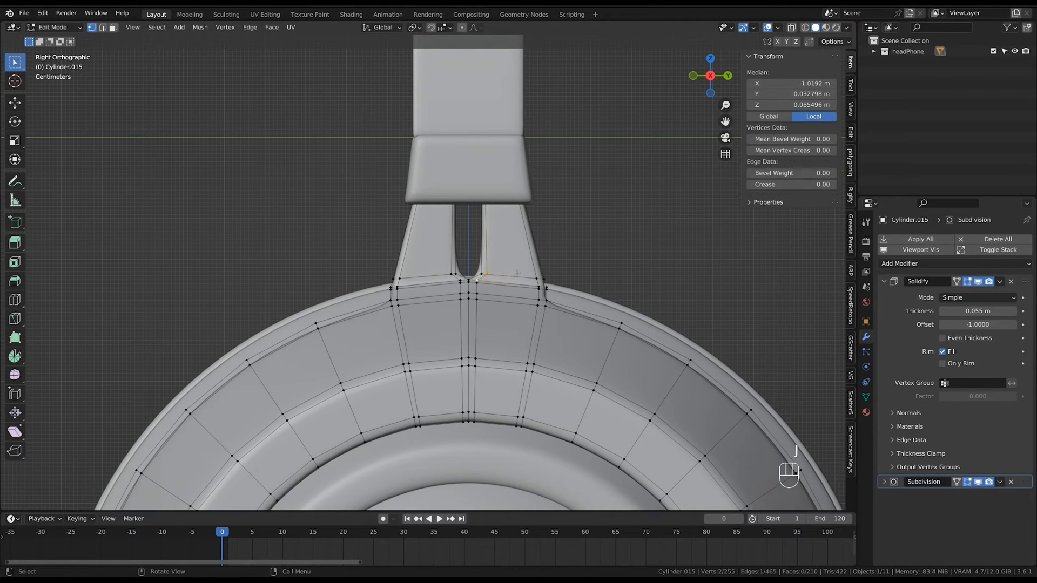
click(552, 234)
key(Tab)
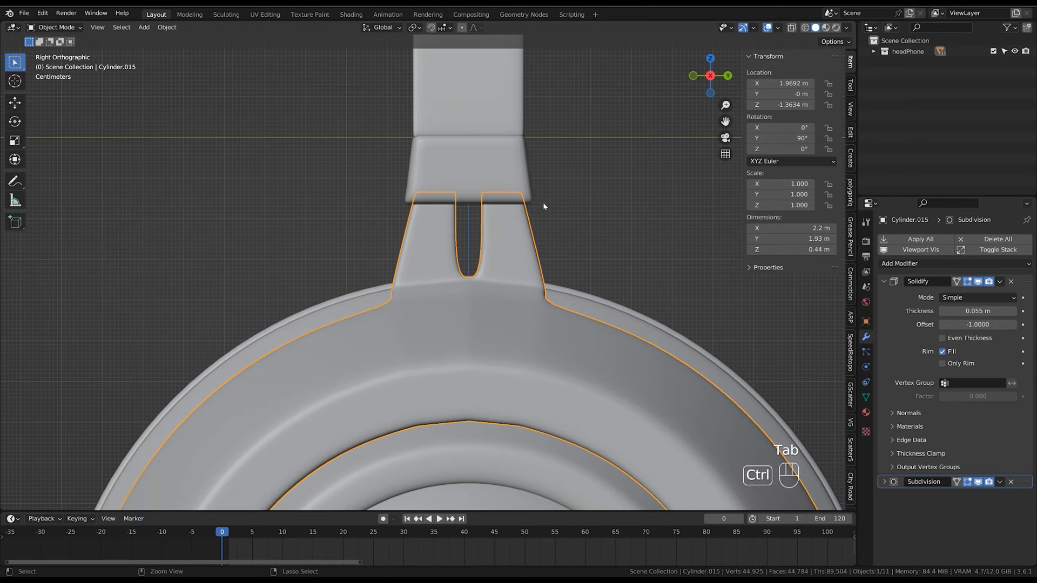
middle_drag(546, 204, 505, 299)
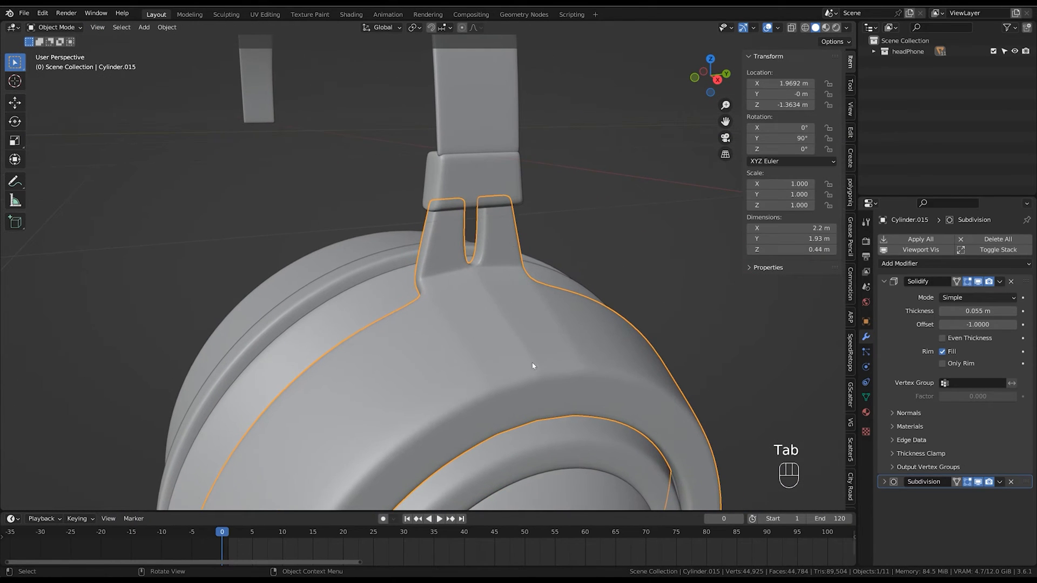
middle_drag(449, 319, 469, 260)
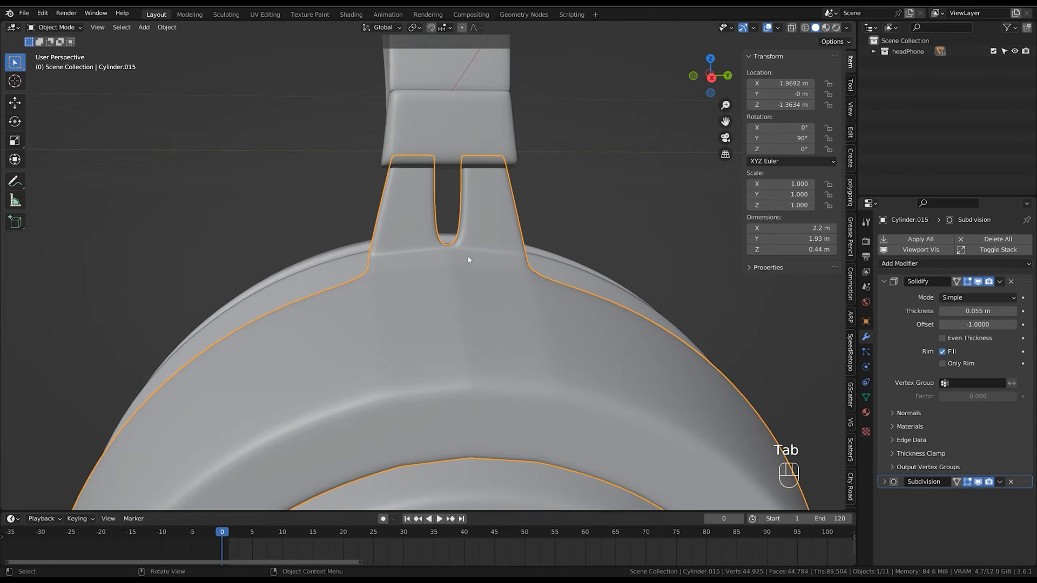
Knife-cut short diagonal edges where the loops cross the tab's base, at both outer corners and on both sides of the centre.
key(Tab)
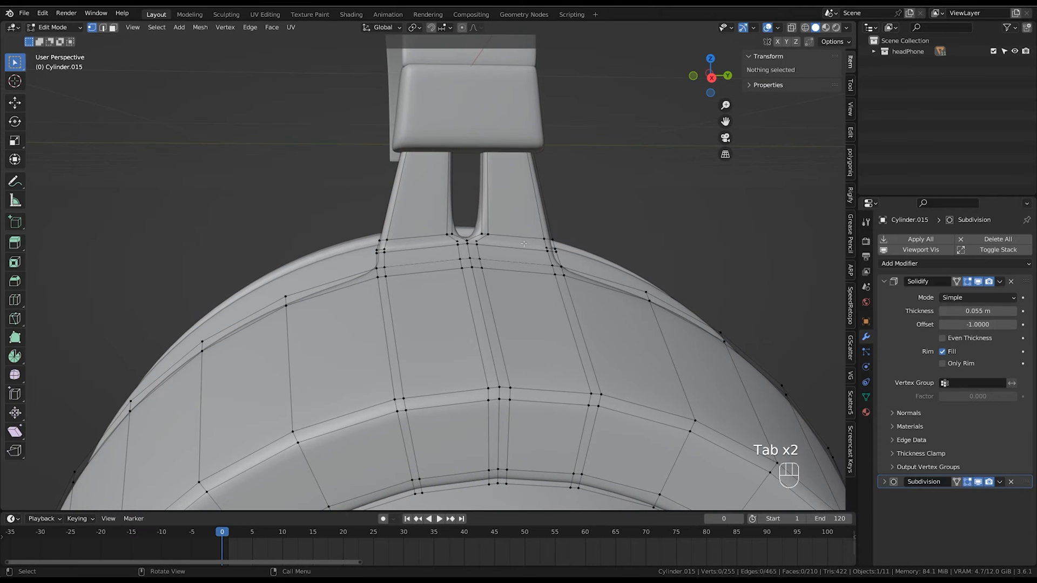
middle_drag(466, 236, 436, 251)
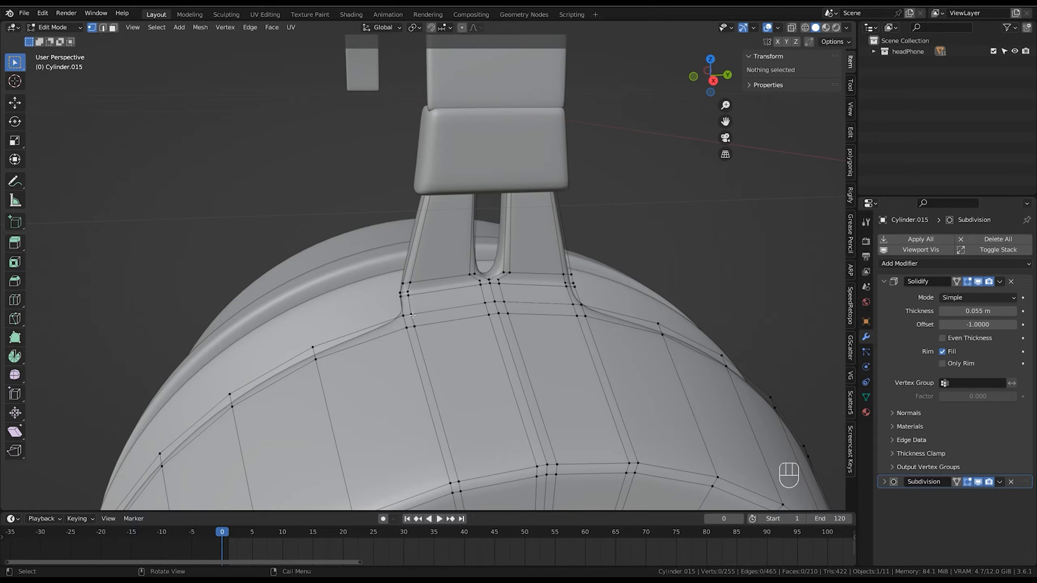
key(k)
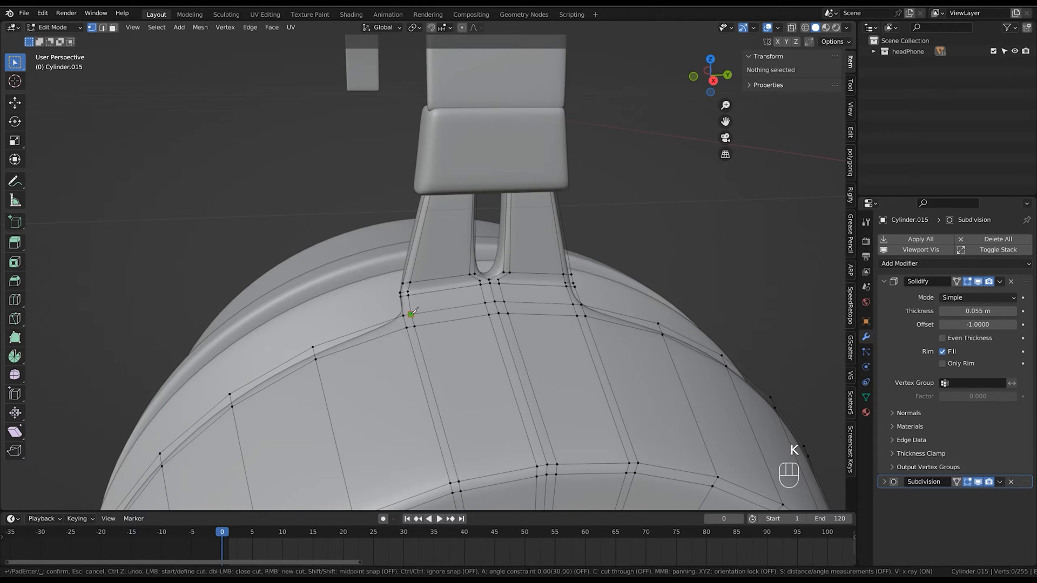
click(410, 314)
click(406, 327)
key(Return)
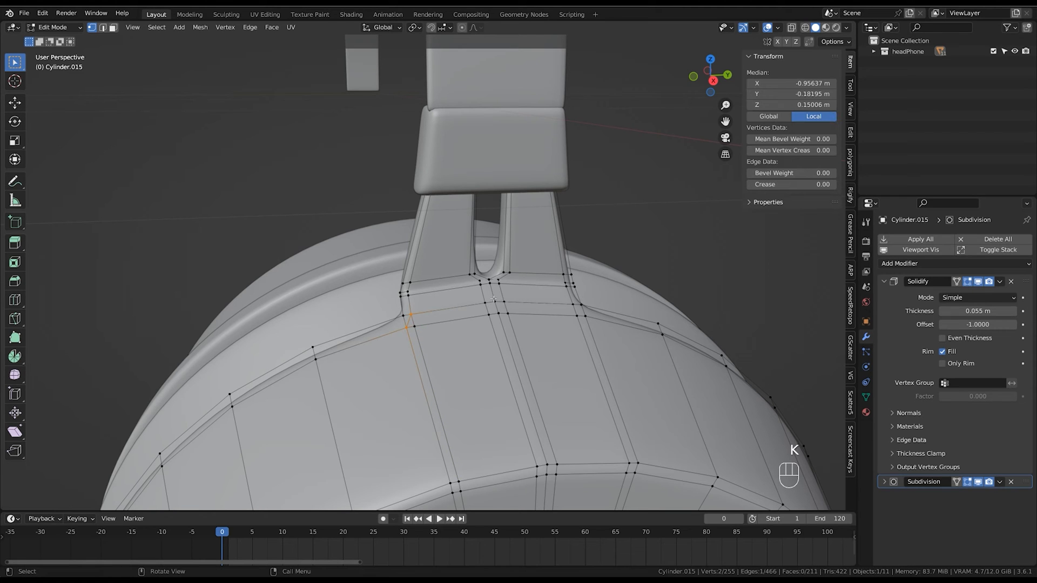
key(k)
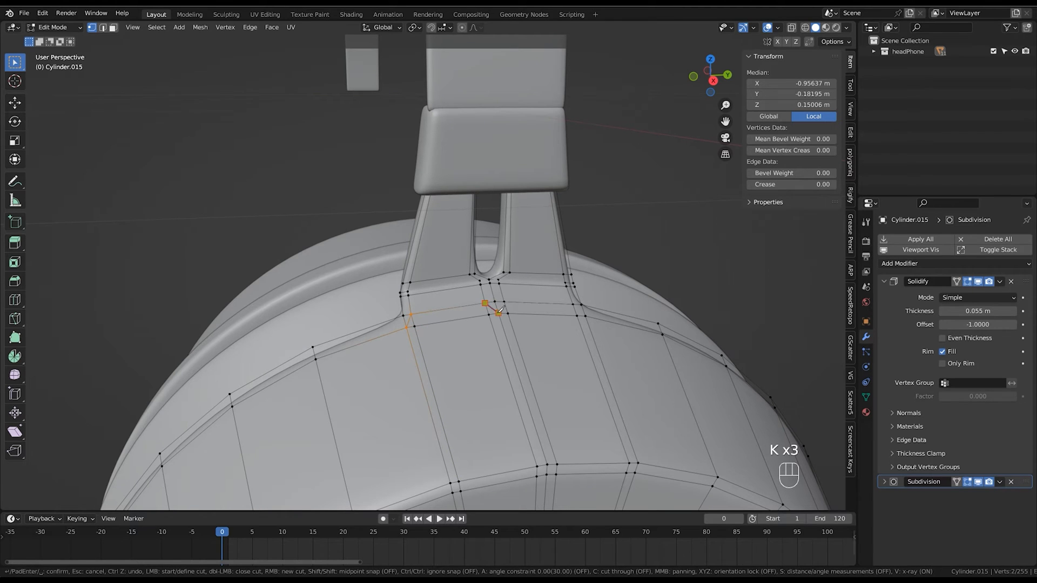
key(k)
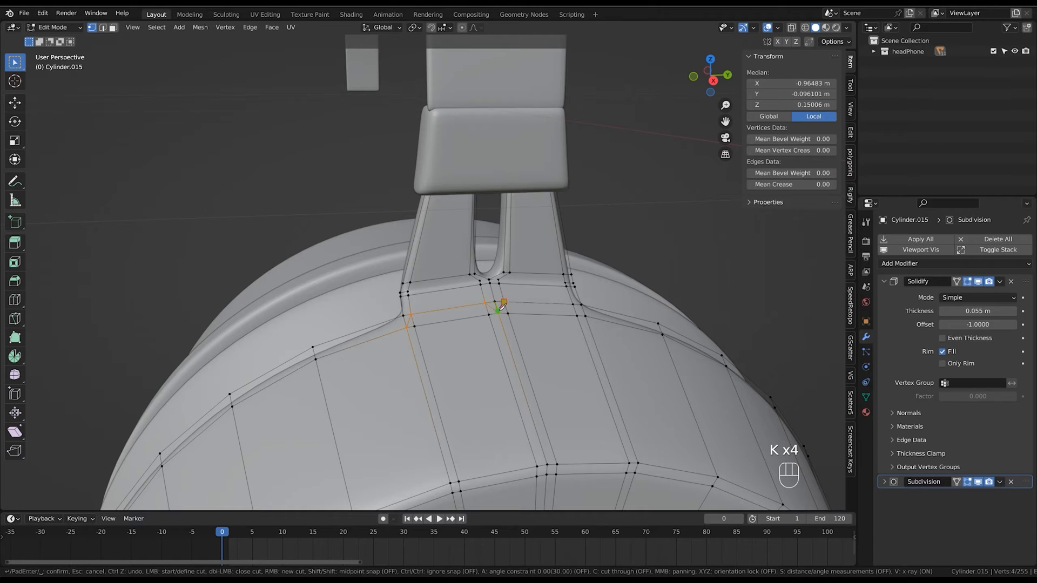
key(k)
middle_drag(502, 305, 514, 325)
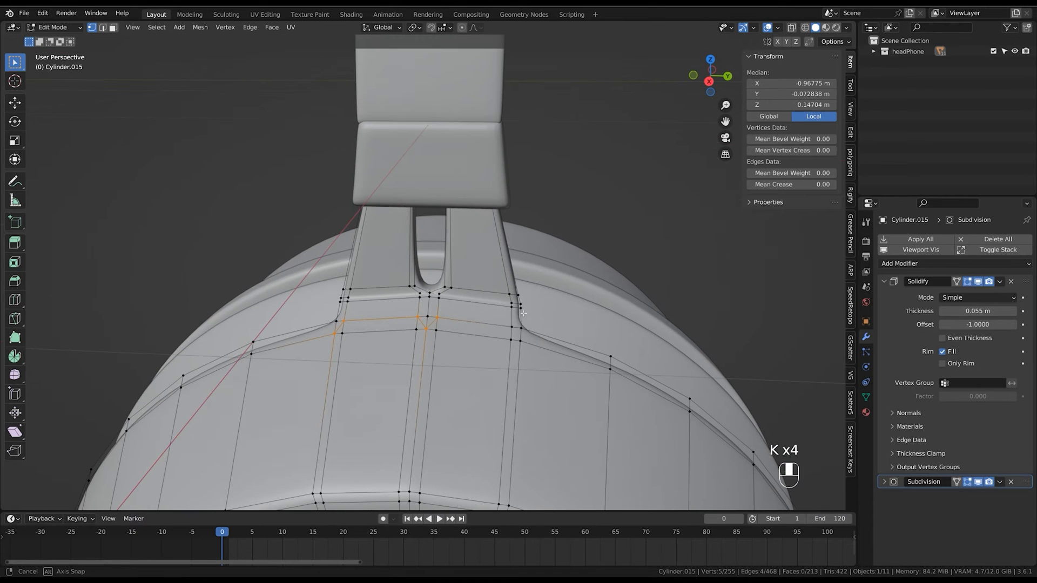
key(Return)
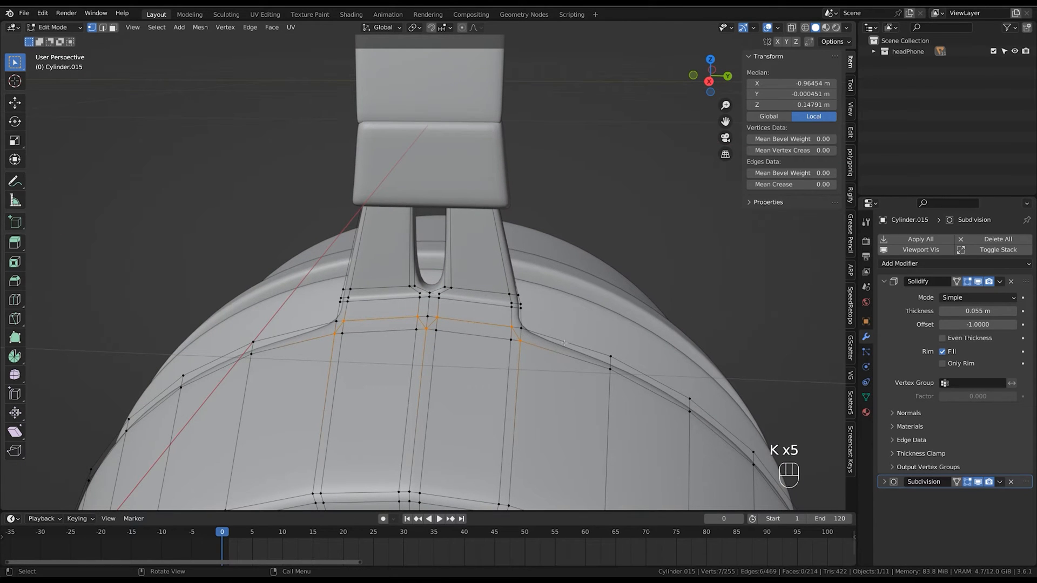
Dissolve the four supporting edge loops that run down the ear cup's outer shell below the diagonal cuts.
shift+middle_drag(557, 328, 569, 290)
key(2)
shift+click(526, 310)
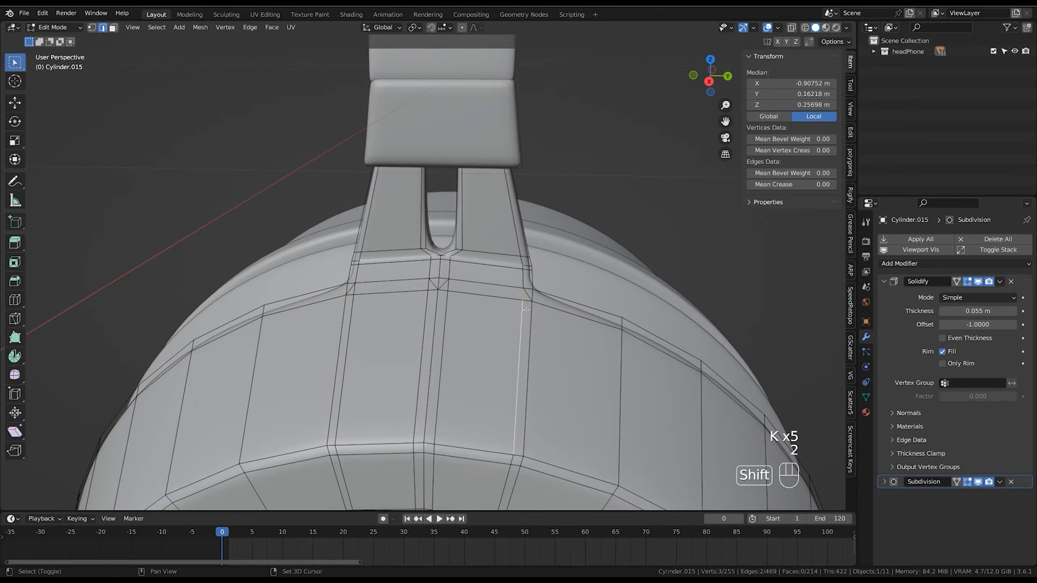
middle_drag(453, 313, 492, 327)
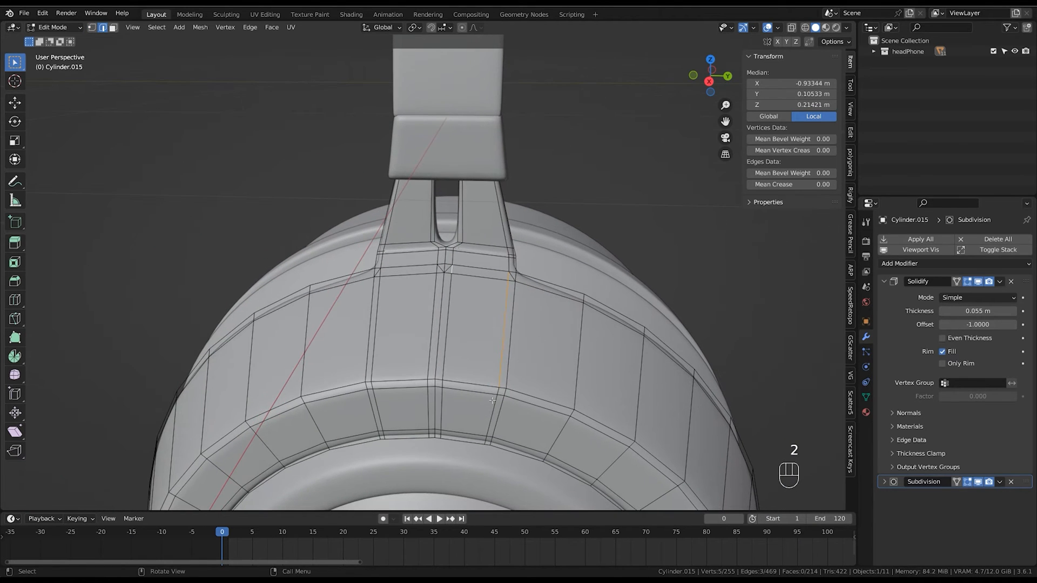
alt+shift+click(492, 327)
alt+shift+click(504, 319)
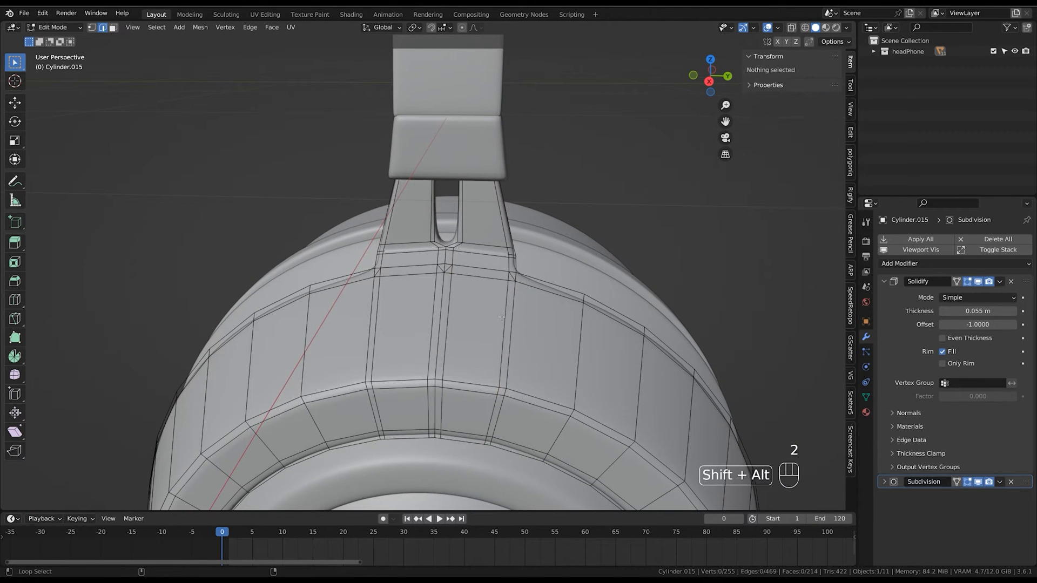
alt+shift+click(448, 310)
alt+shift+click(433, 310)
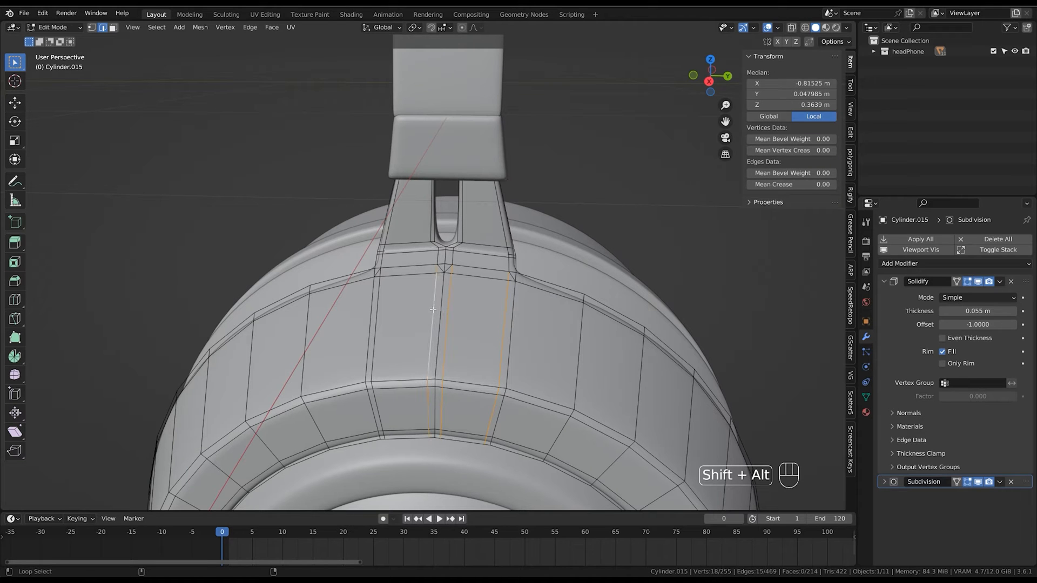
alt+shift+click(378, 308)
key(x)
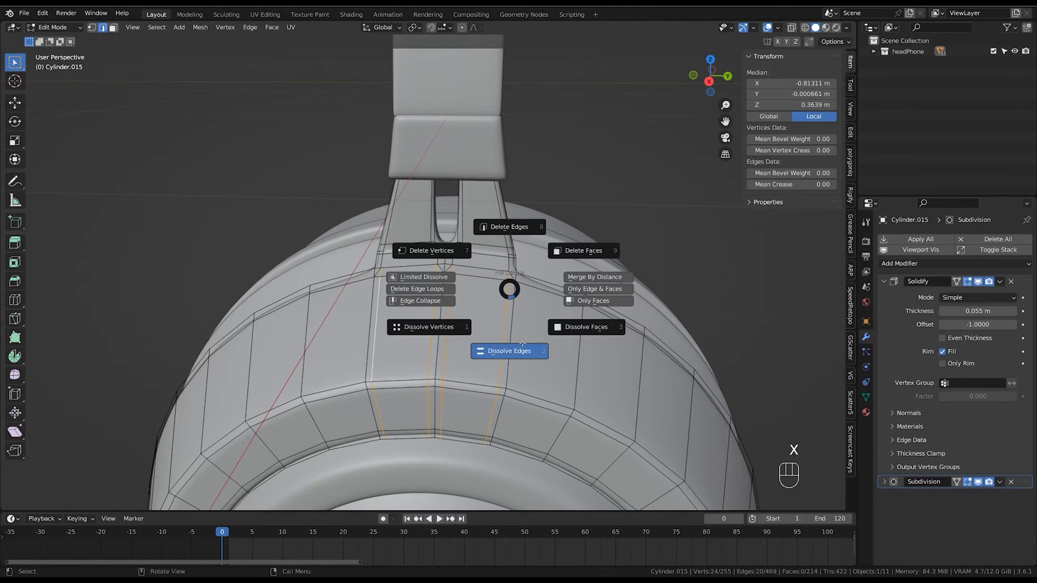
click(522, 343)
key(Tab)
mouse_move(537, 317)
middle_down()
mouse_move(556, 306)
mouse_move(560, 266)
mouse_move(562, 297)
mouse_move(505, 312)
mouse_move(513, 298)
mouse_move(524, 311)
mouse_move(515, 331)
mouse_move(527, 310)
middle_up()
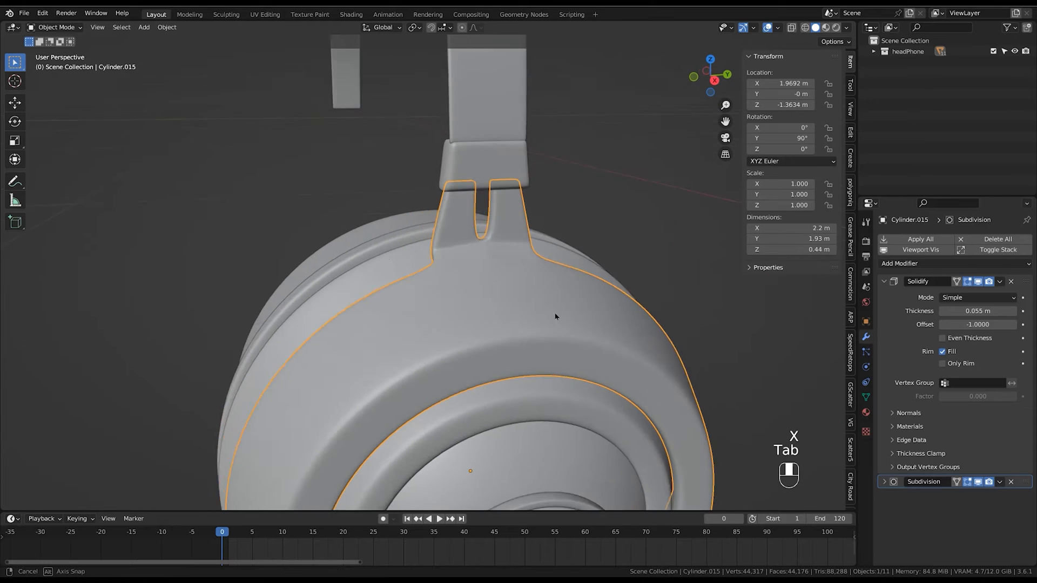
Enable Auto Merge Vertices and slide the -Y side vertex below the slot onto the centre vertex.
key(Tab)
key(alt+z)
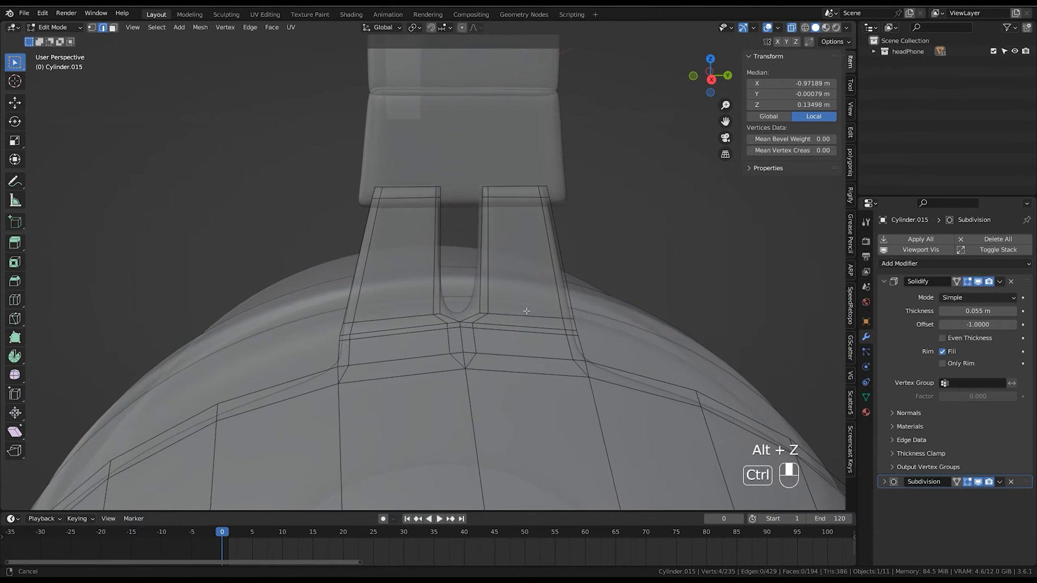
key(1)
drag(442, 340, 463, 359)
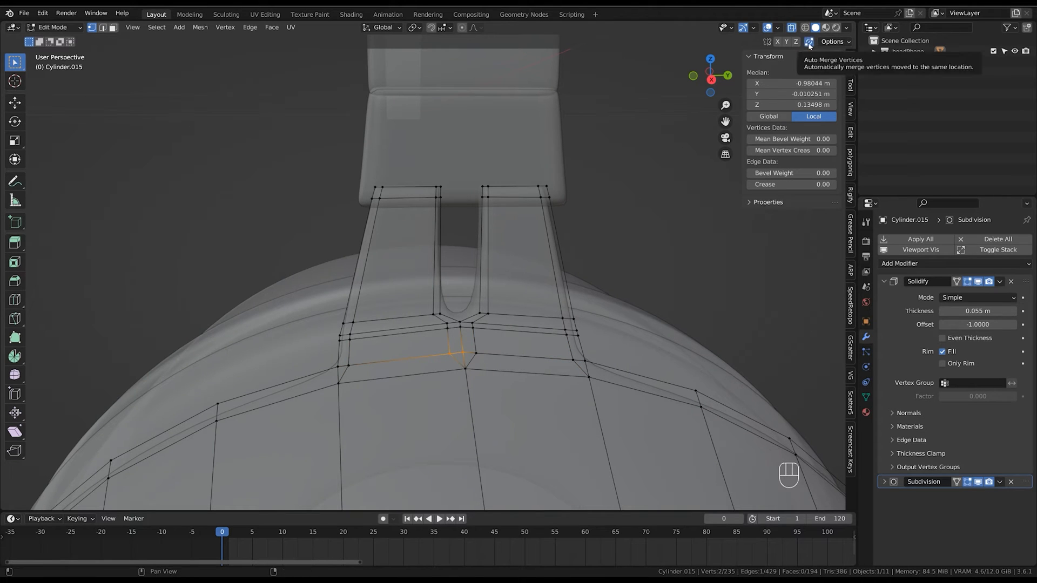
click(451, 355)
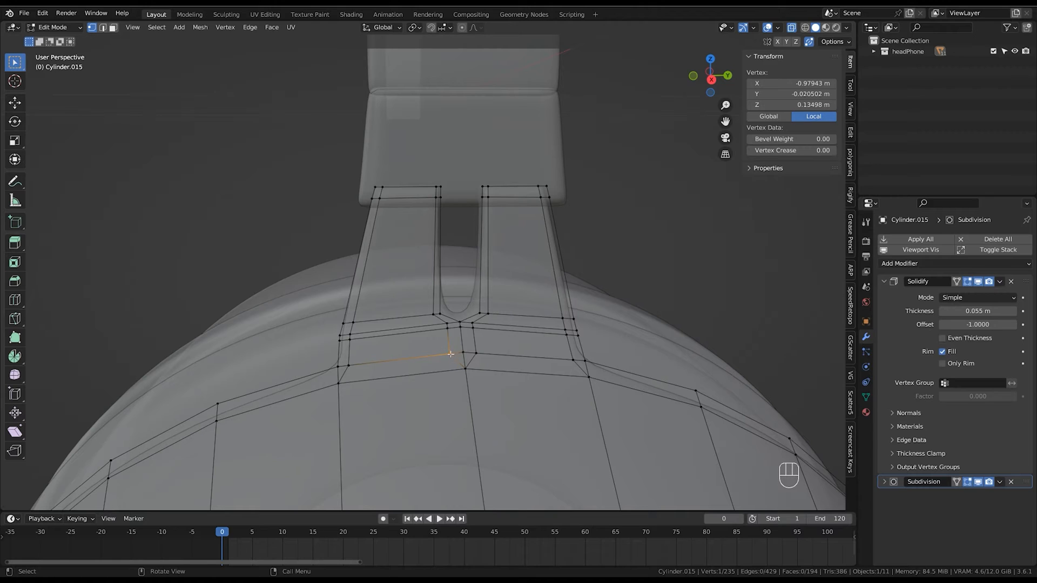
key(g)
key(g)
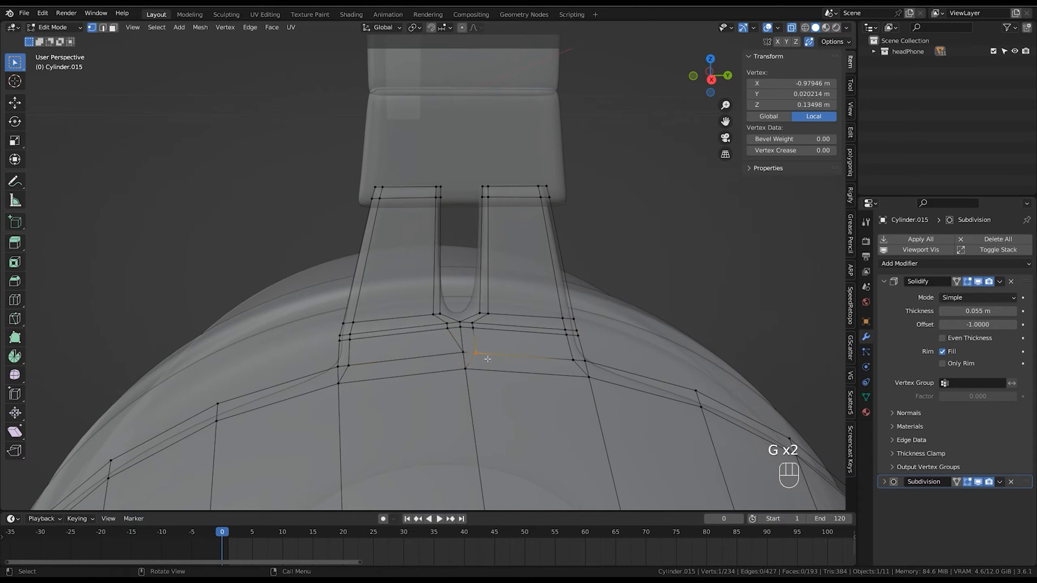
Slide the remaining three side vertices beneath the slot onto their neighbouring centre vertices so they merge, and leave mesh editing.
key(g)
key(g)
click(470, 350)
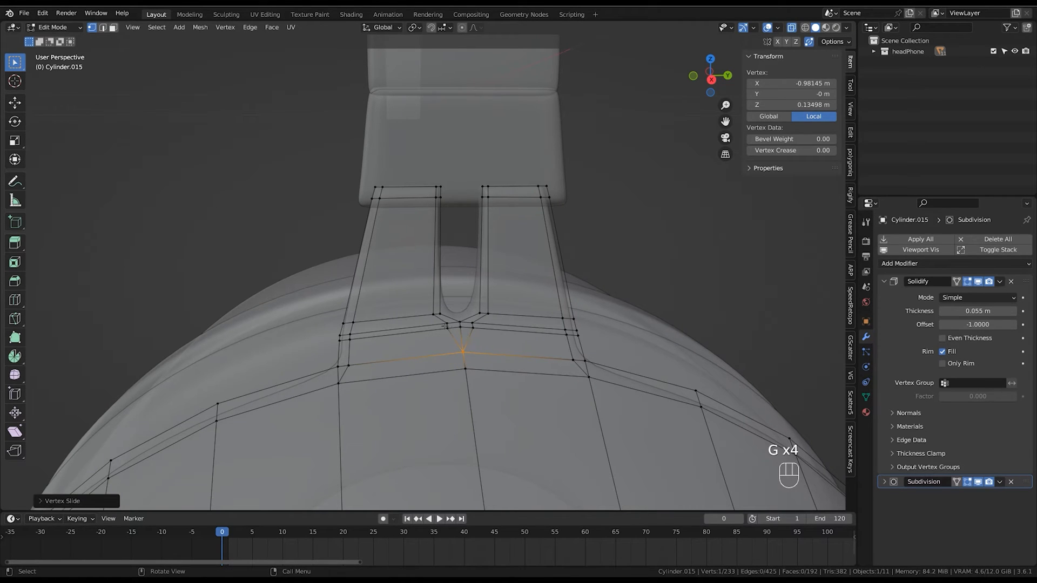
key(g)
key(g)
click(476, 331)
key(g)
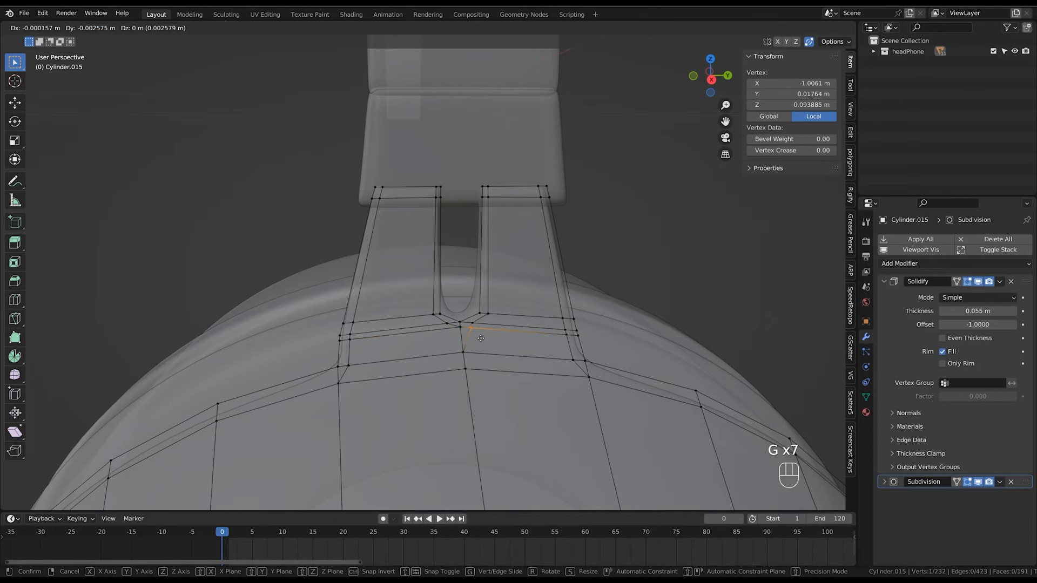
key(g)
click(471, 337)
key(Tab)
key(alt+z)
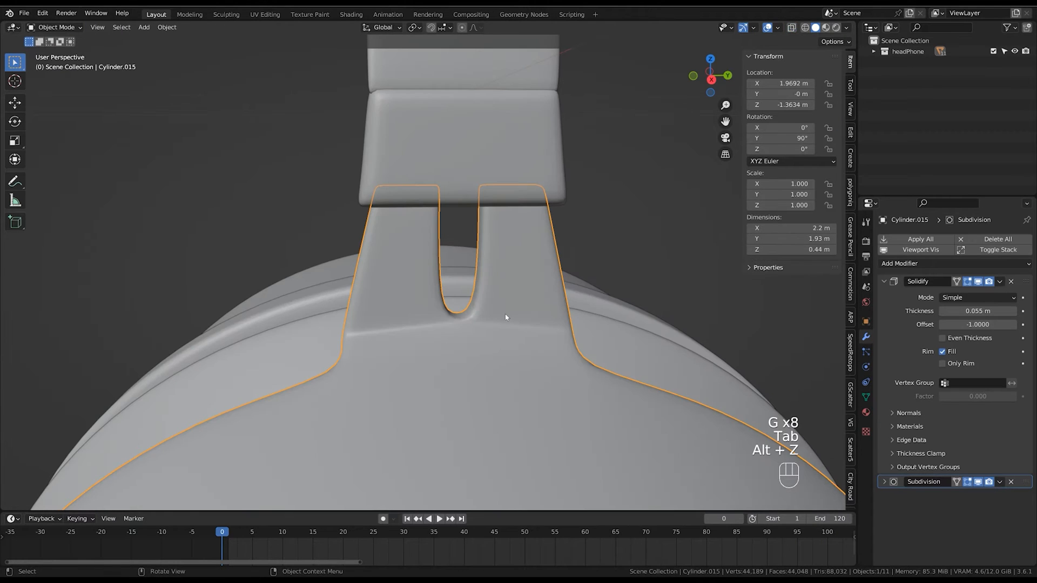
middle_drag(506, 317, 523, 216)
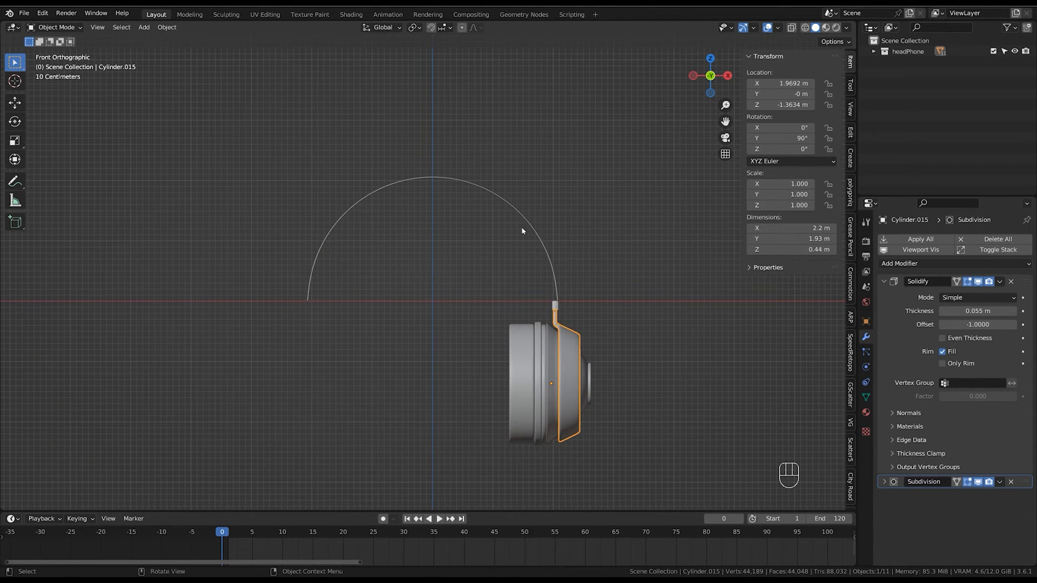
Duplicate the headband's entire mesh in place and separate the copy into its own object.
click(539, 244)
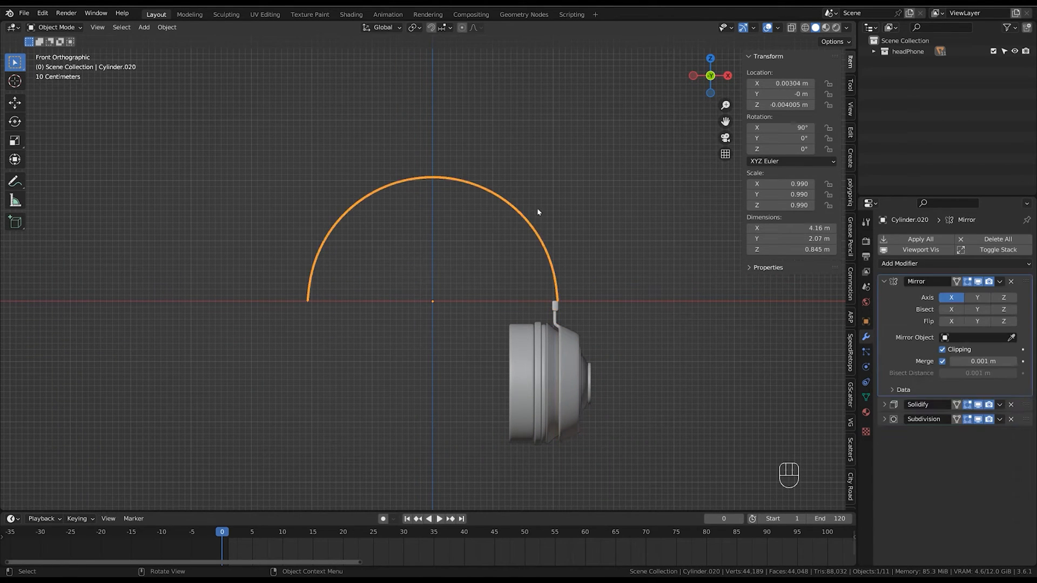
scroll(557, 261, up, 1)
middle_drag(566, 229, 560, 242)
key(Tab)
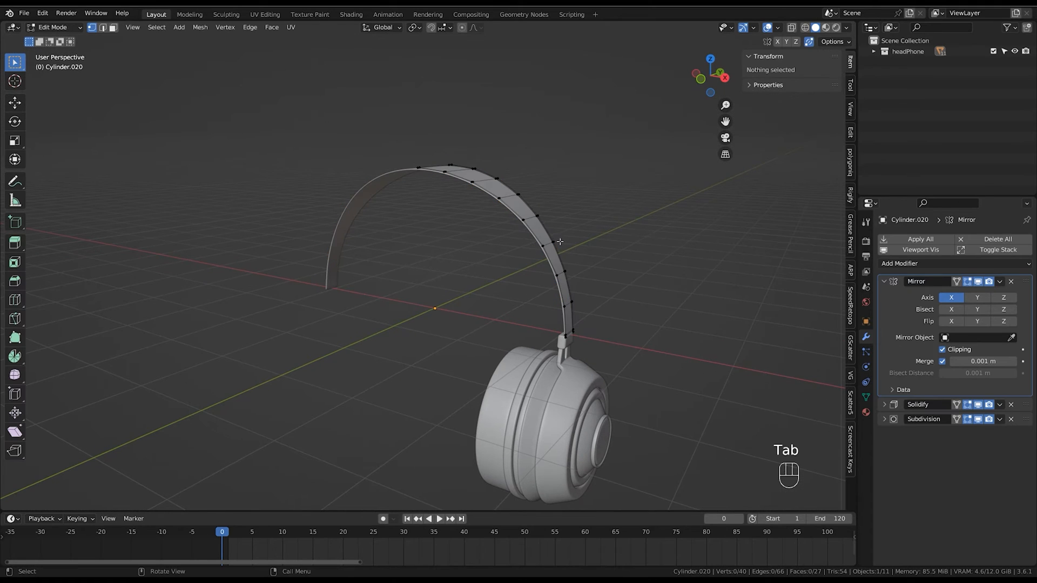
key(alt+z)
drag(360, 107, 664, 397)
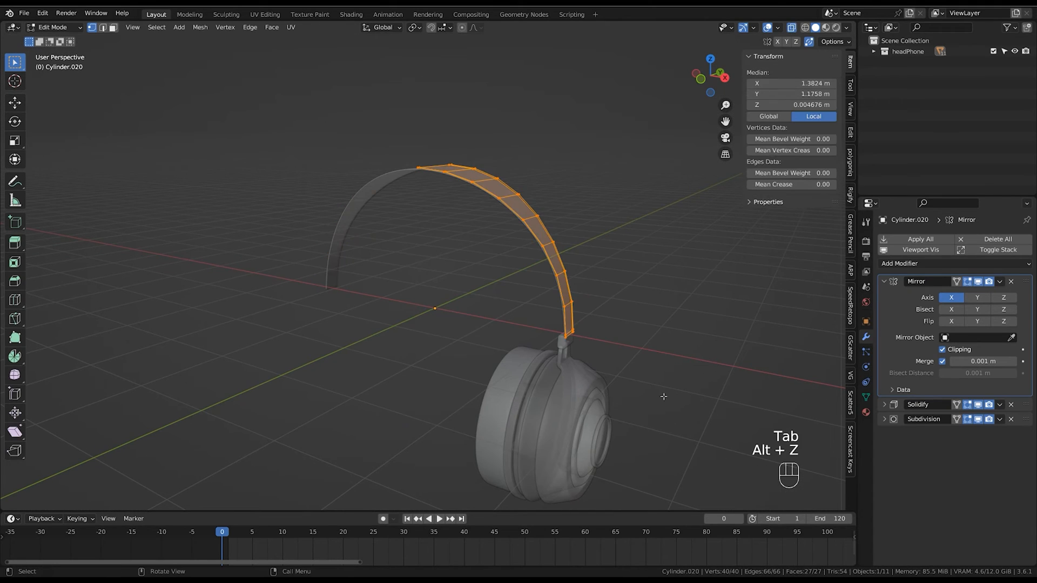
key(alt+z)
alt+middle_drag(554, 195, 575, 251)
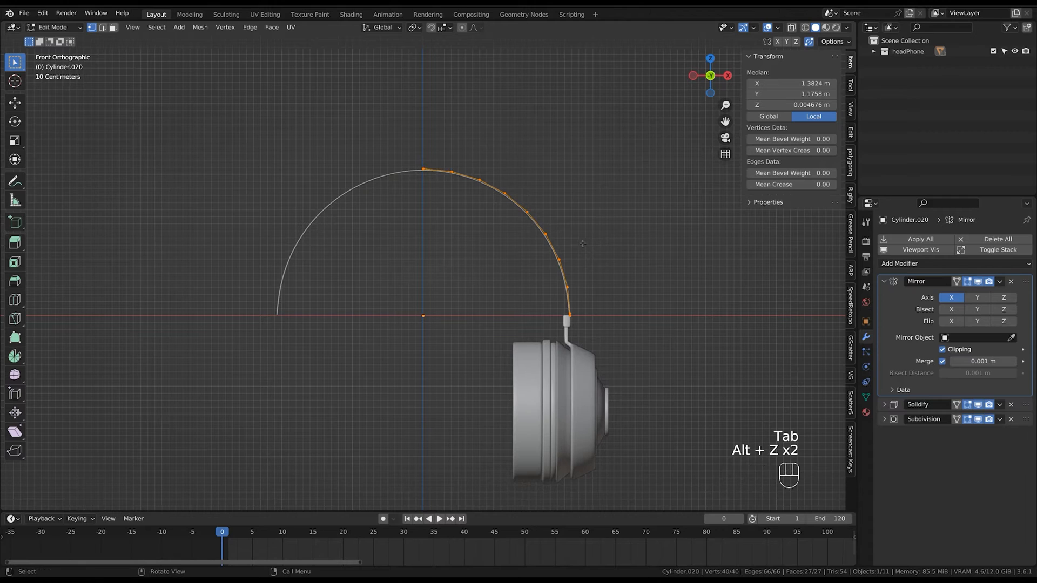
key(shift+d)
right_click(594, 210)
key(p)
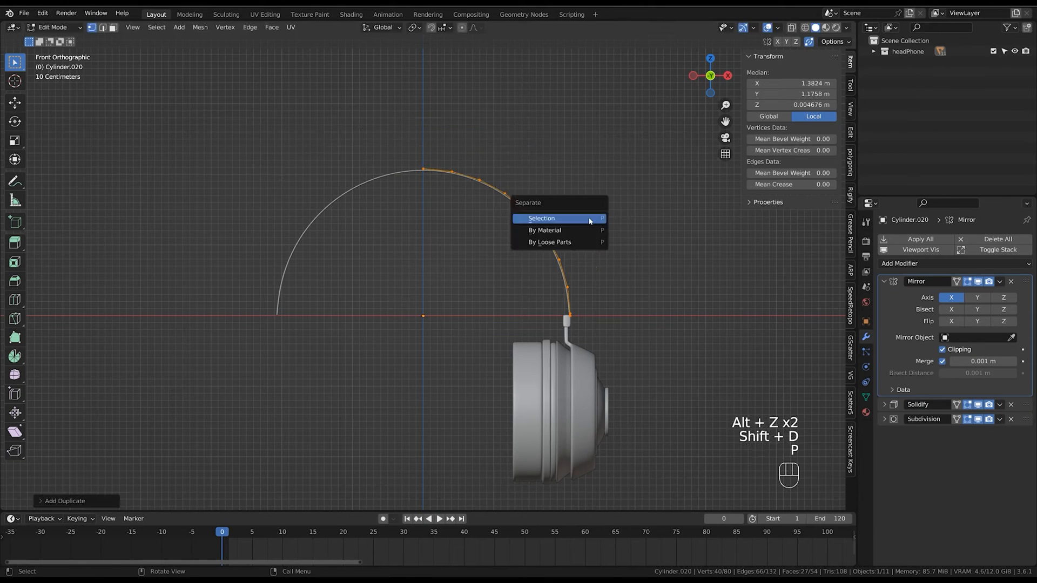
click(582, 222)
key(Tab)
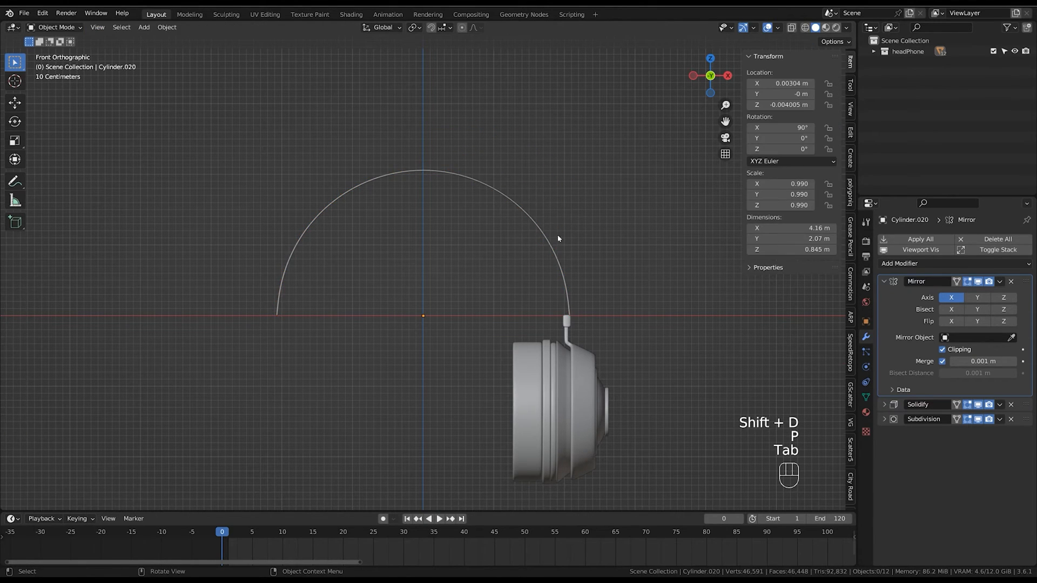
Scale the separated headband copy down uniformly to about 0.984 so it sits just inside the original band.
click(554, 248)
key(g)
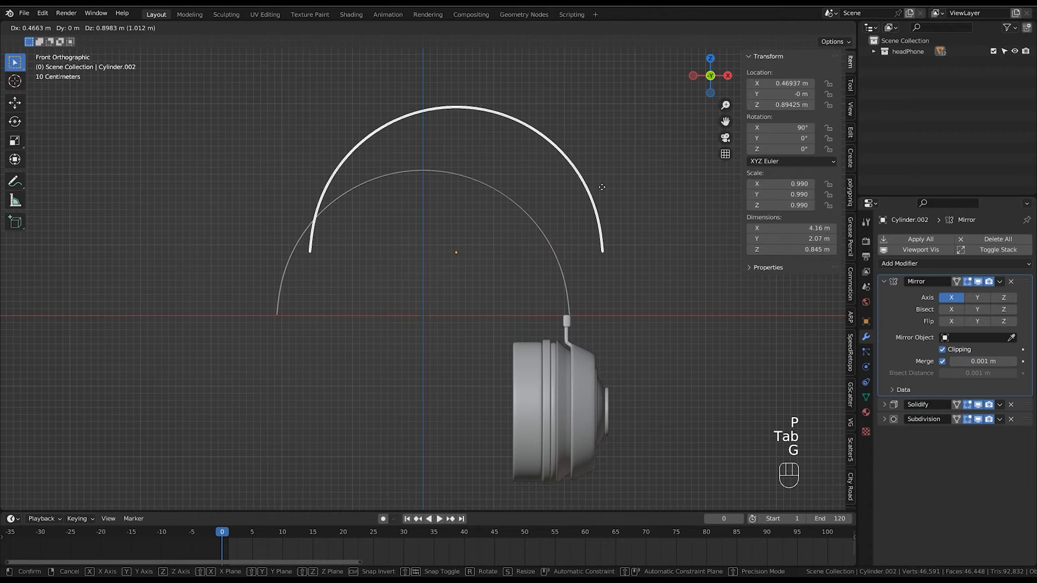
right_click(590, 234)
key(s)
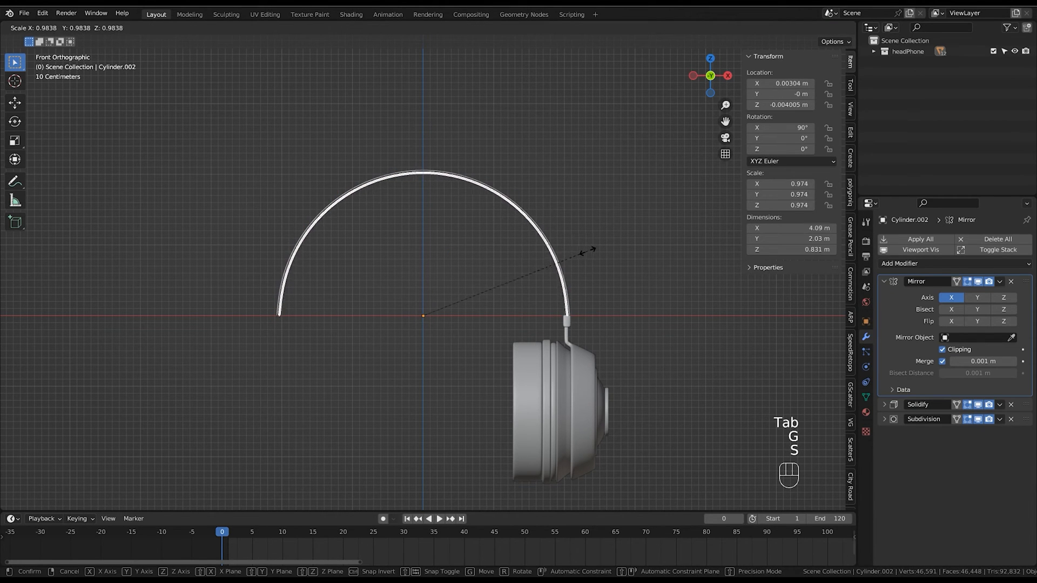
click(590, 248)
middle_drag(590, 248, 605, 210)
key(s)
key(shift)
click(598, 229)
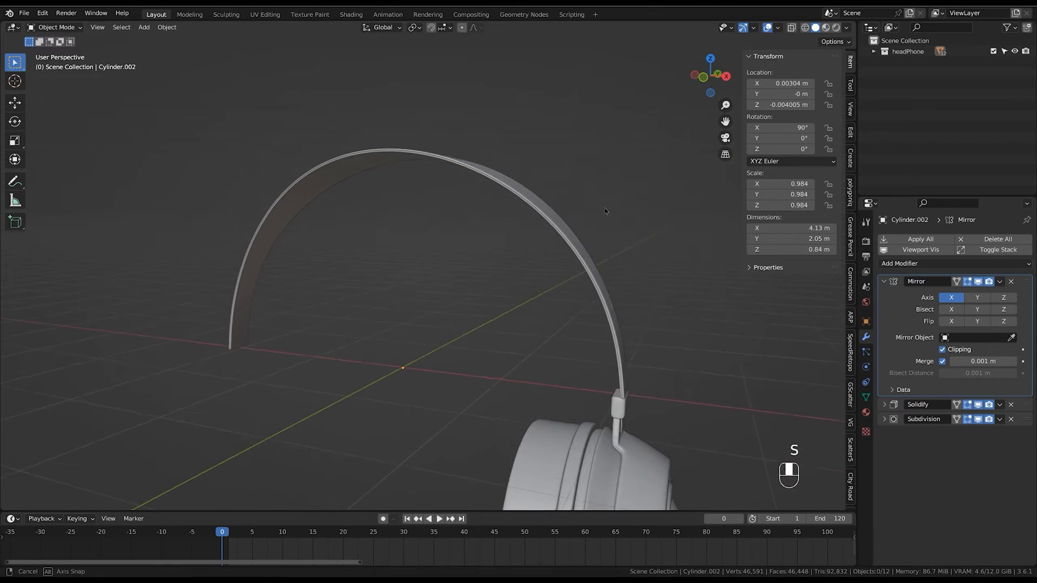
Set the inner headband copy's Solidify thickness to 0.126 m.
click(568, 241)
middle_drag(568, 240, 573, 233)
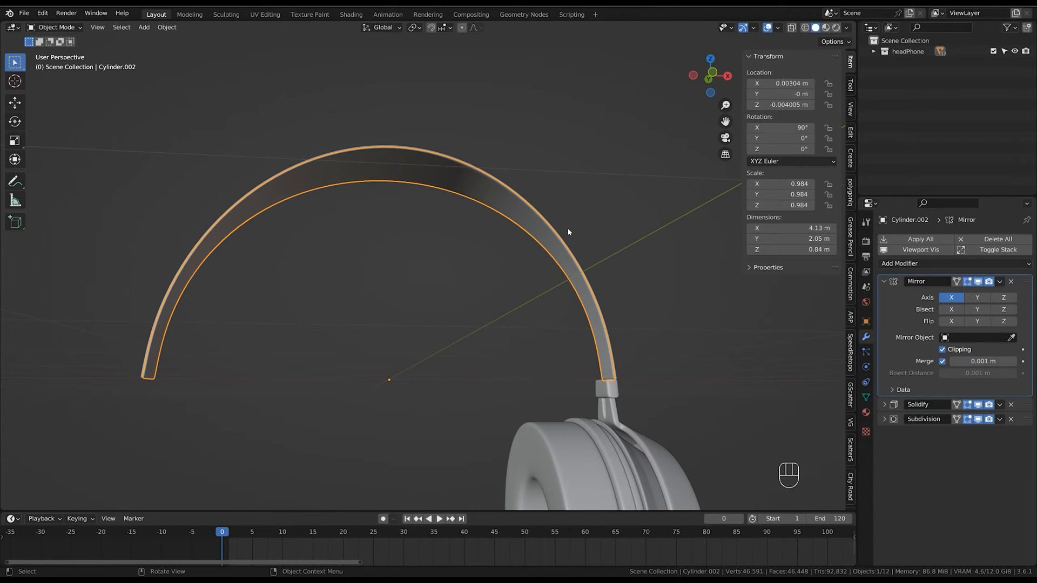
click(884, 405)
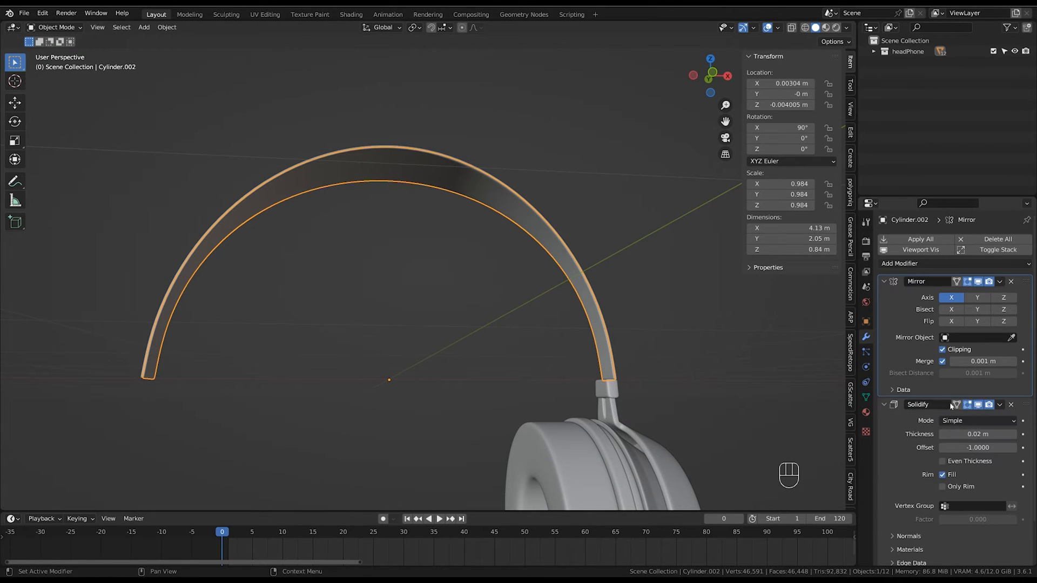
drag(984, 435, 1008, 435)
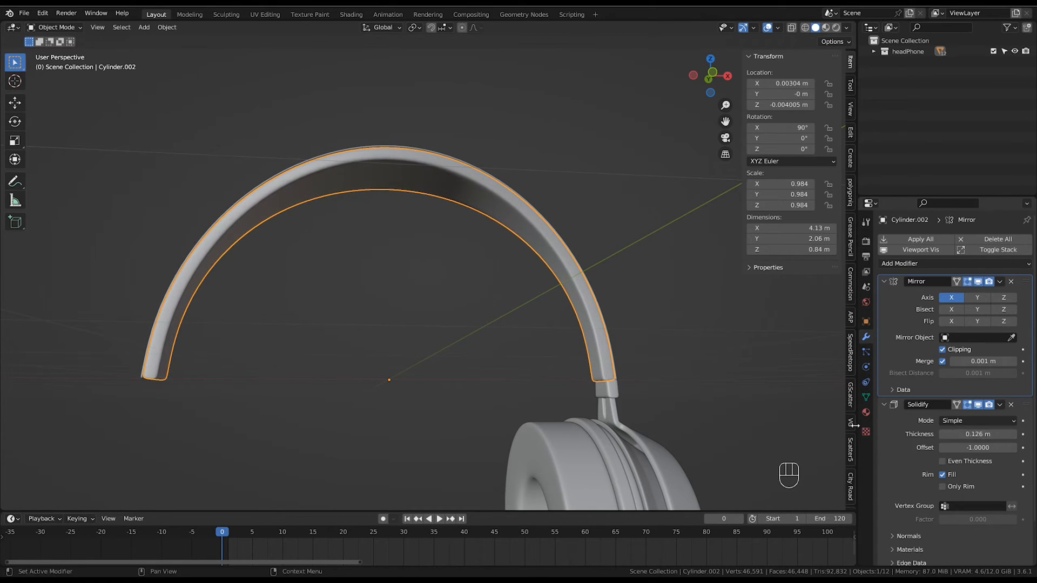
Examine from the front how the thickened inner band meets the connector block, and reselect the inner band.
middle_drag(665, 428, 620, 398)
click(615, 398)
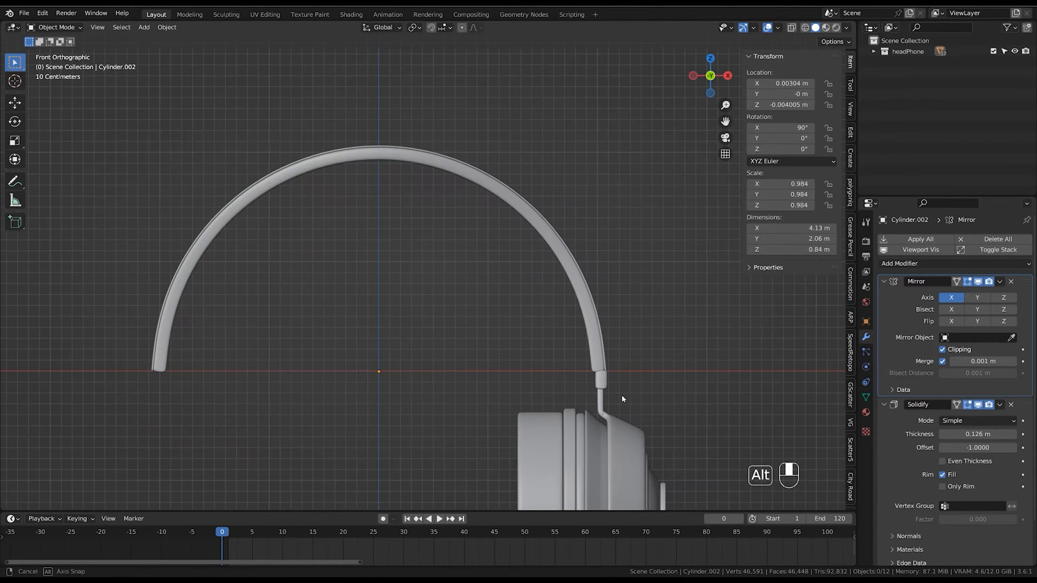
click(607, 386)
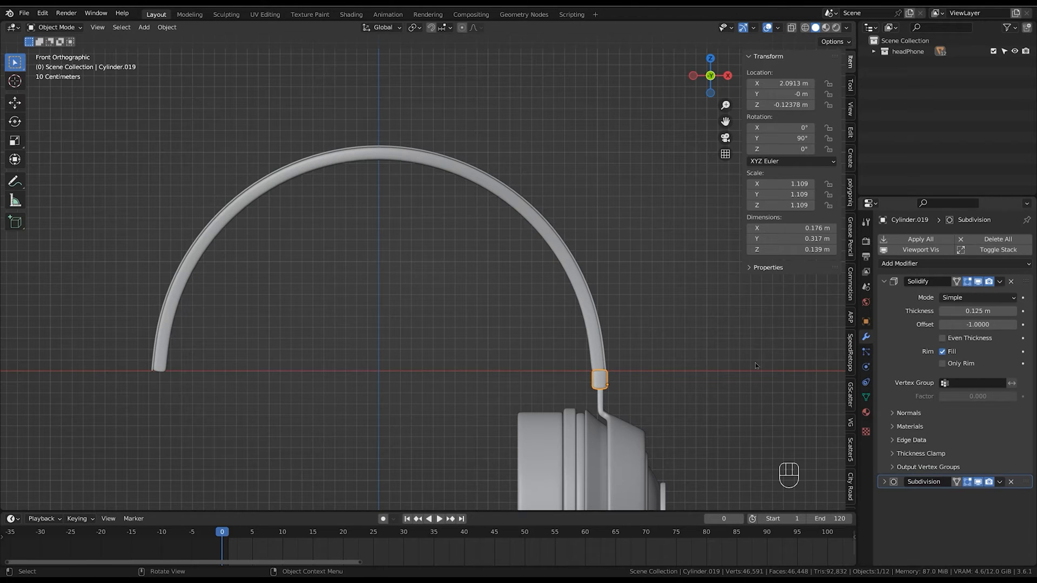
ctrl+middle_drag(660, 294, 593, 321)
shift+middle_drag(593, 321, 621, 346)
ctrl+middle_drag(621, 346, 621, 310)
click(594, 337)
key(alt+z)
key(alt+z)
key(Tab)
key(Tab)
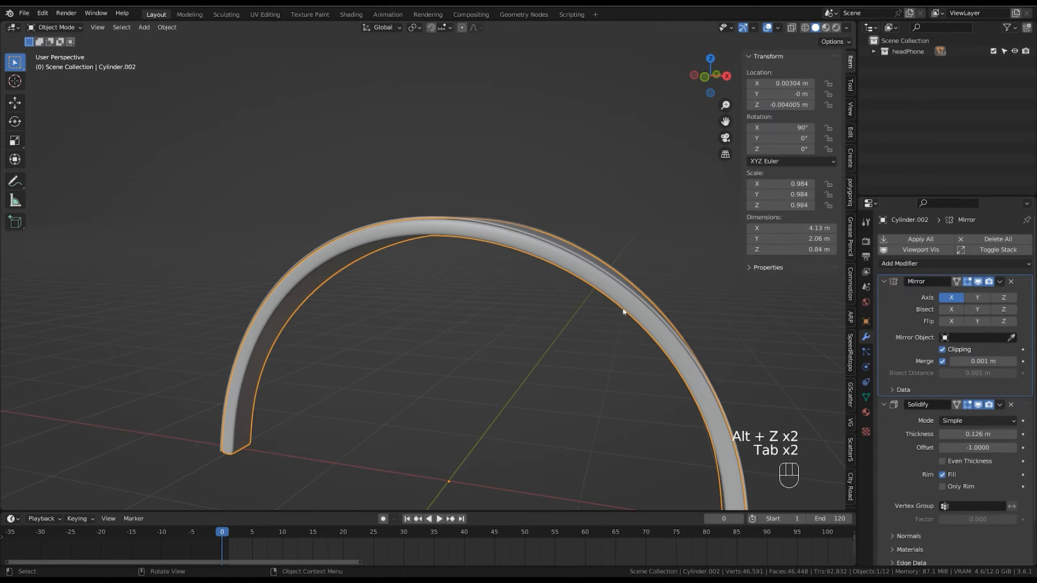
key(Tab)
key(Tab)
key(g)
key(g)
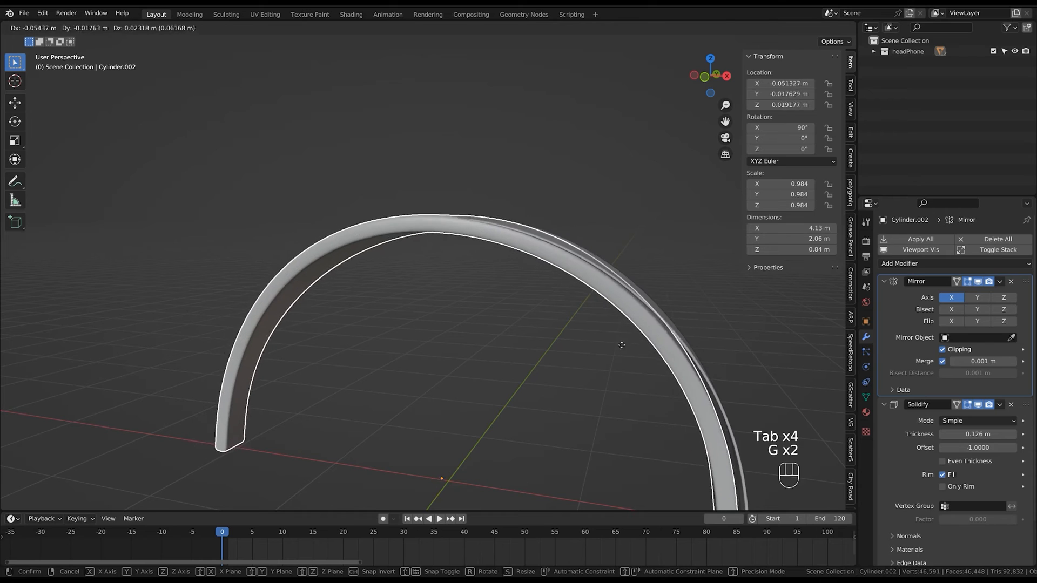
right_click(616, 345)
click(884, 282)
click(885, 284)
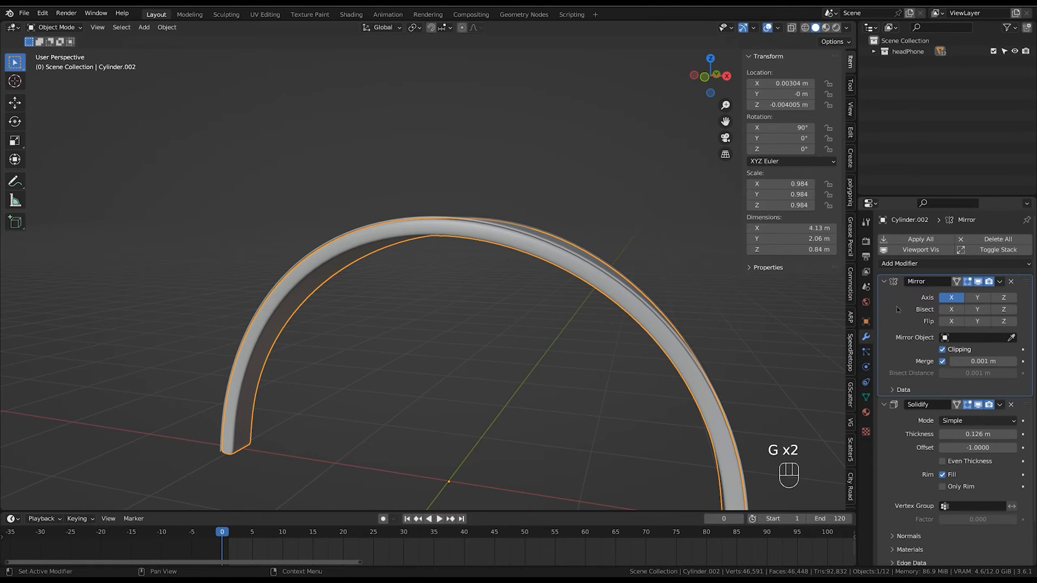
Apply the inner headband's Mirror, Solidify and Subdivision modifiers in that order.
click(1000, 282)
click(1006, 302)
click(1000, 281)
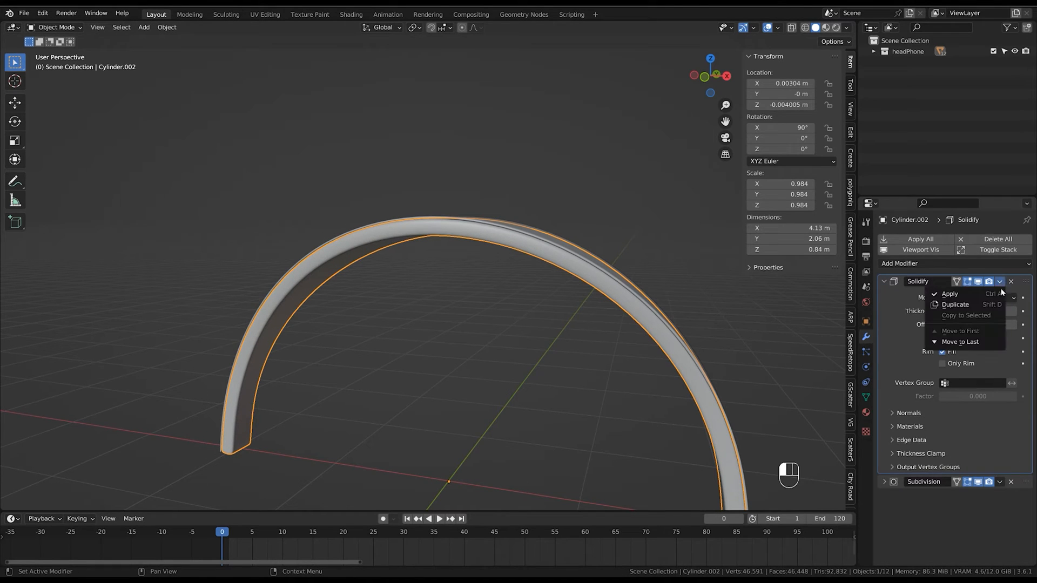
click(999, 302)
click(892, 283)
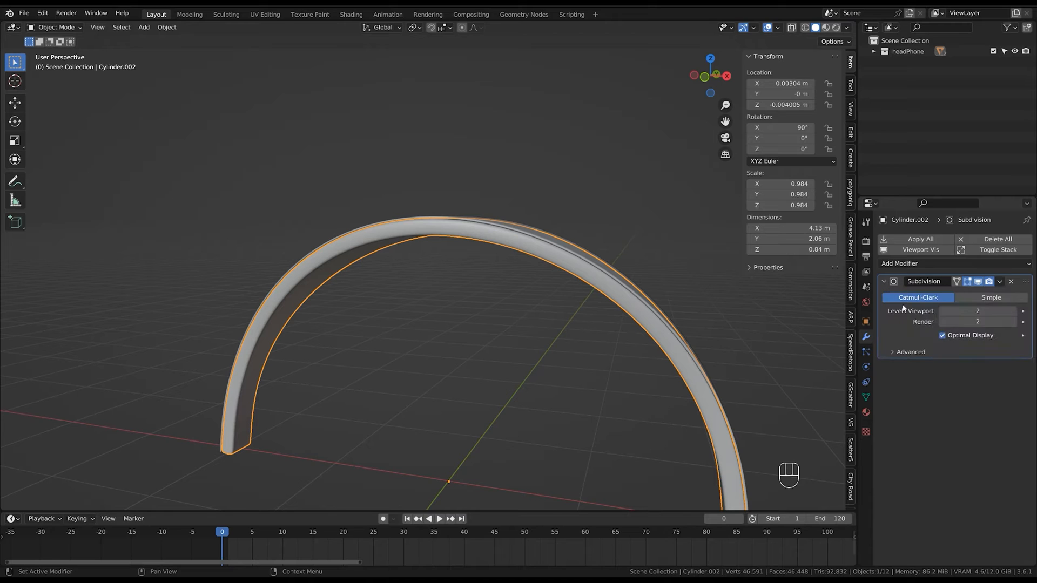
click(1000, 282)
click(994, 297)
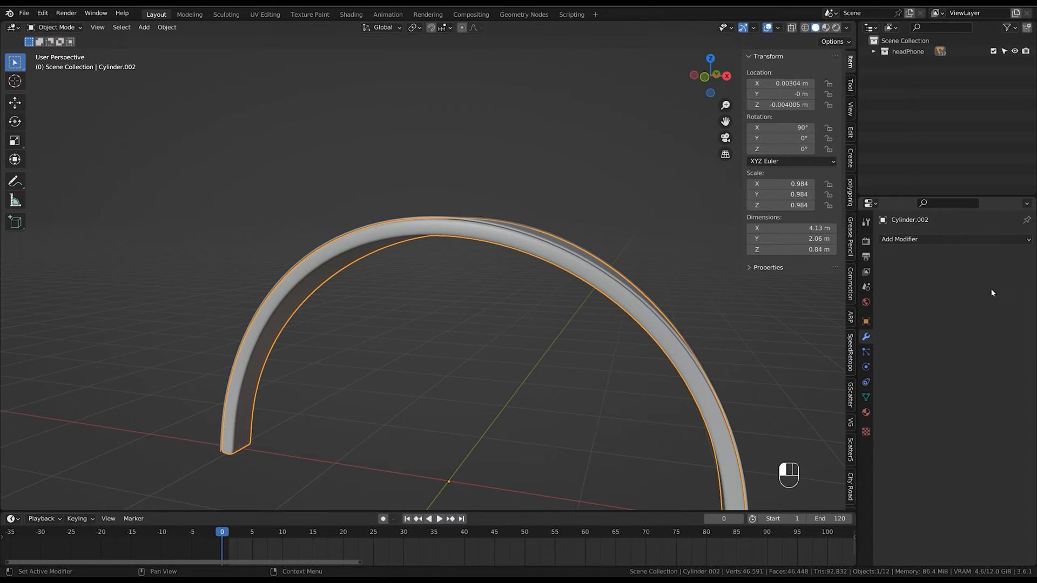
Examine the inner headband's applied mesh and its arch shape from the front.
key(Tab)
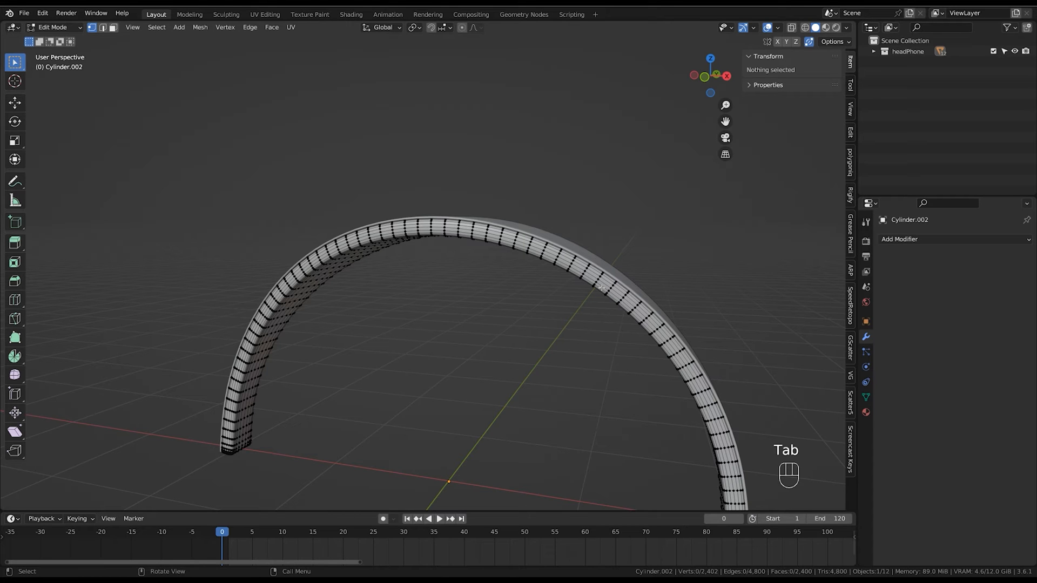
ctrl+middle_drag(643, 300, 646, 367)
middle_drag(646, 367, 698, 340)
ctrl+middle_drag(698, 341, 695, 314)
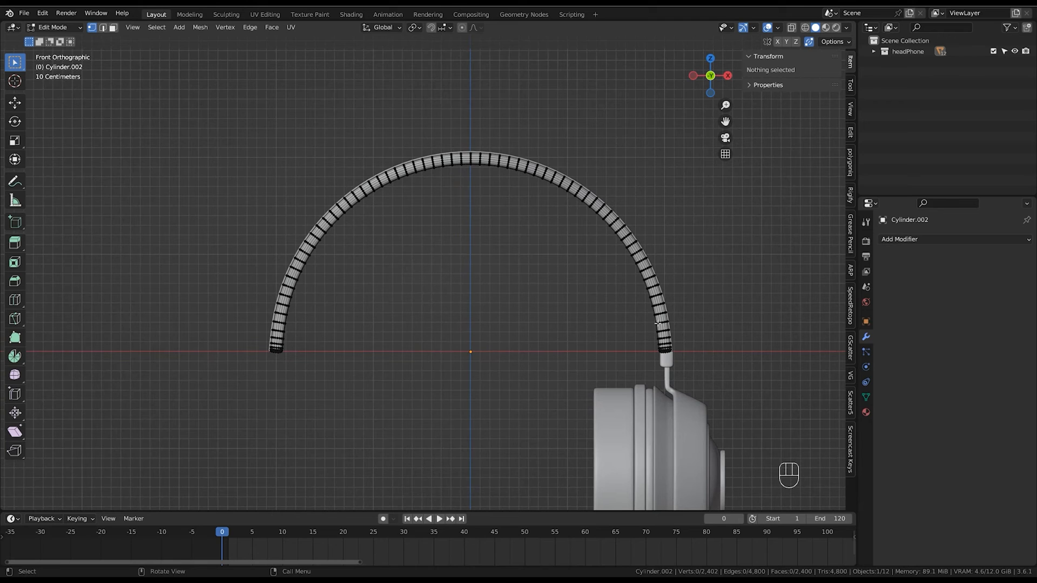
key(Tab)
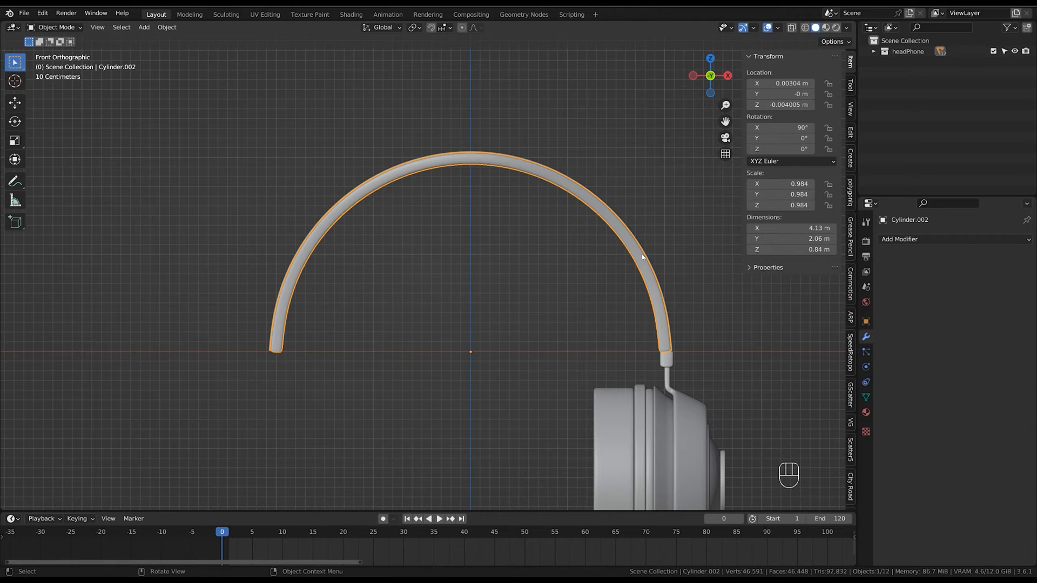
shift+middle_drag(657, 289, 655, 253)
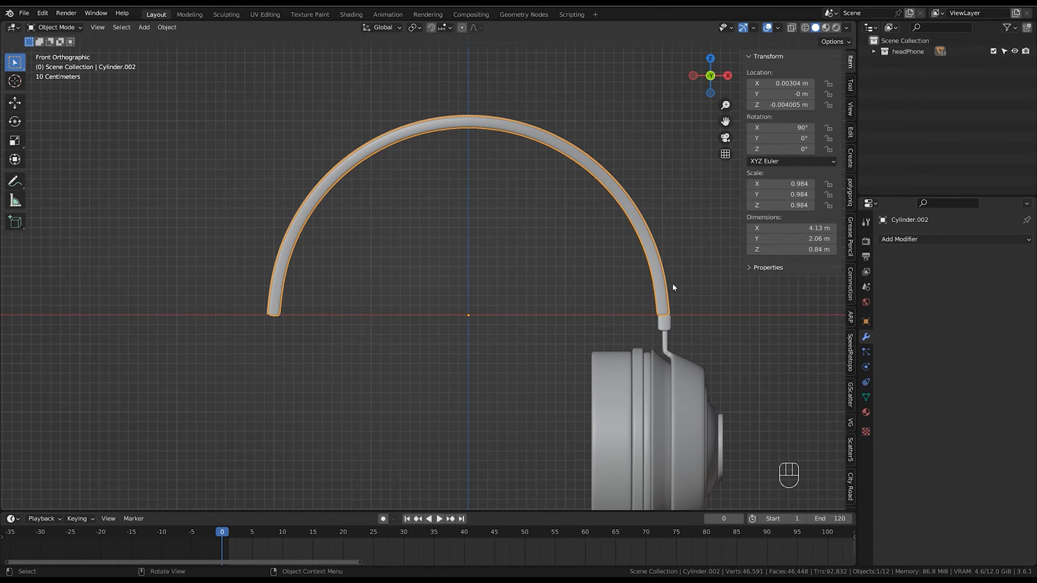
ctrl+middle_drag(673, 287, 648, 364)
Add a mesh plane and rotate it 90° about the X axis.
click(660, 327)
middle_drag(659, 327, 620, 333)
key(shift+a)
mouse_move(636, 313)
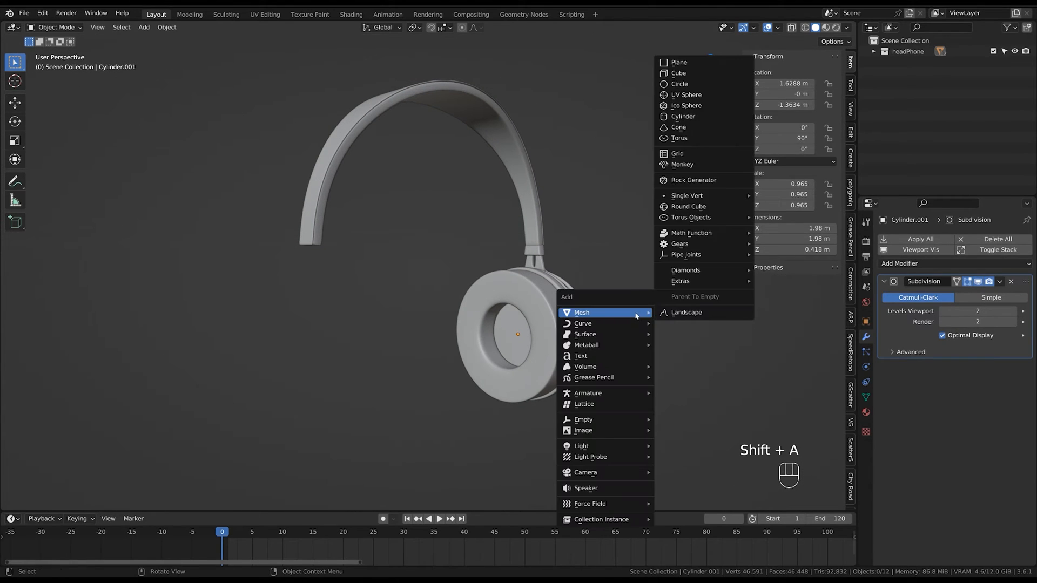
click(682, 61)
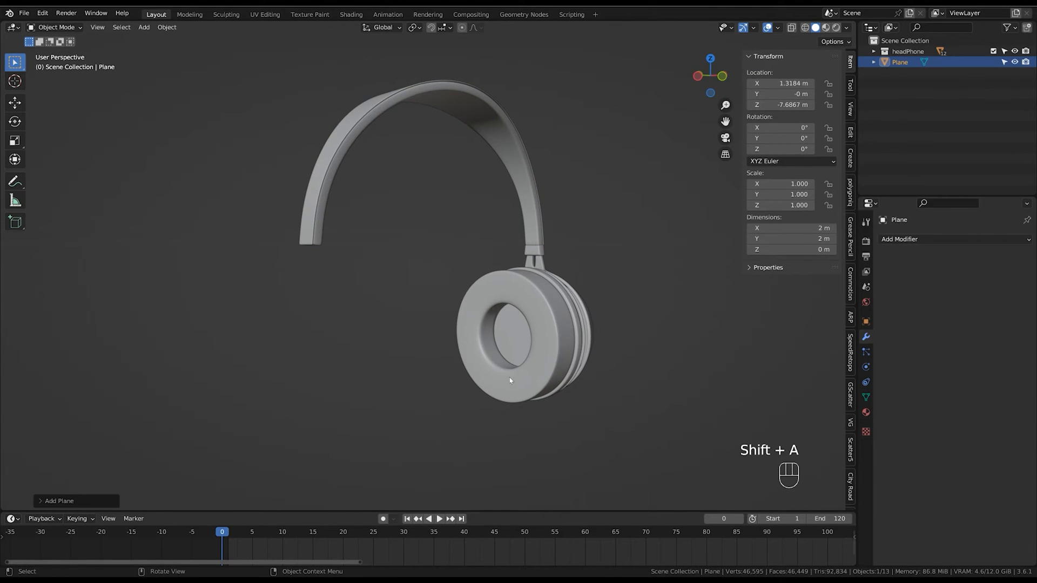
text(rx90)
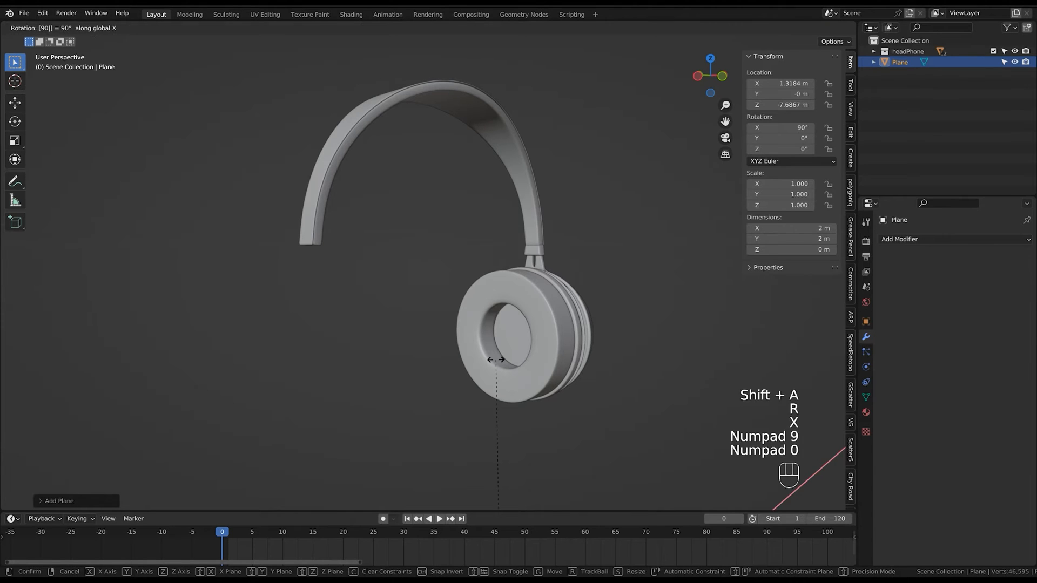
key(KP_Enter)
Raise the plane to the ear cushion's height at about Z -1.27 m and rotate it 90° about the Z axis.
key(g)
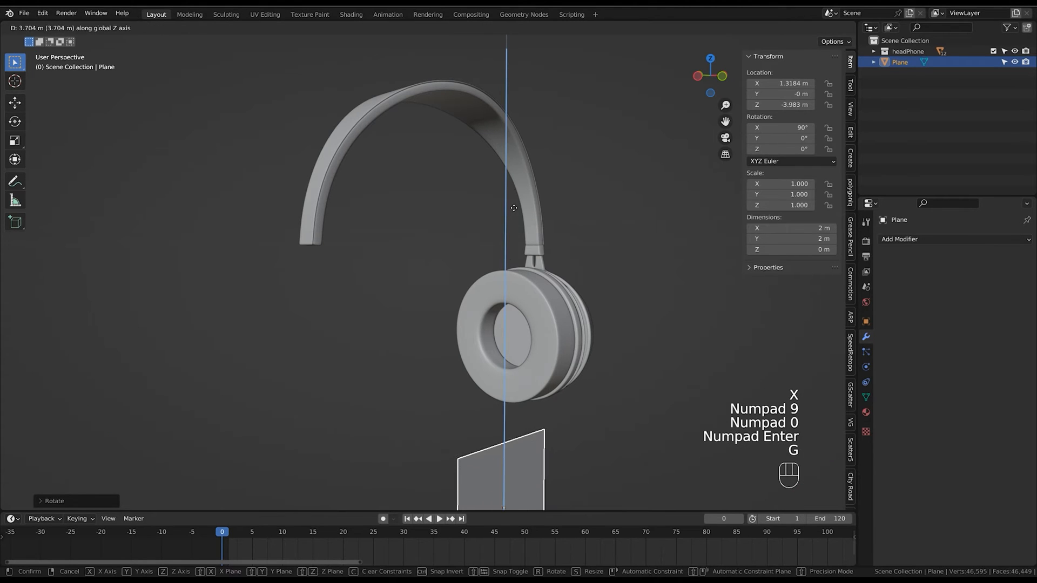
key(g)
click(553, 262)
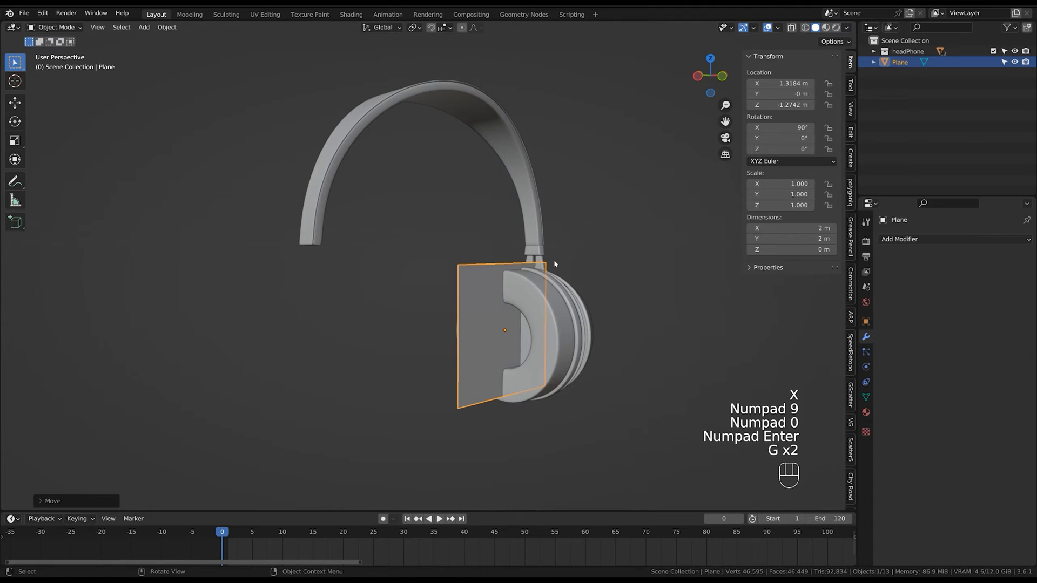
text(rz90)
key(KP_Enter)
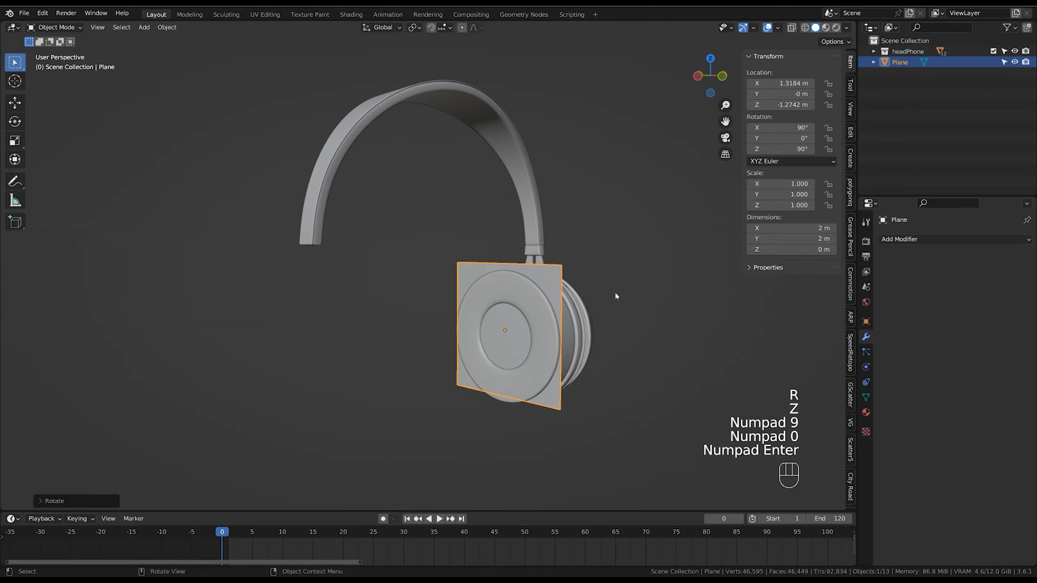
Scale the plane down to about 0.567 around the ear cushion's opening.
key(s)
click(554, 336)
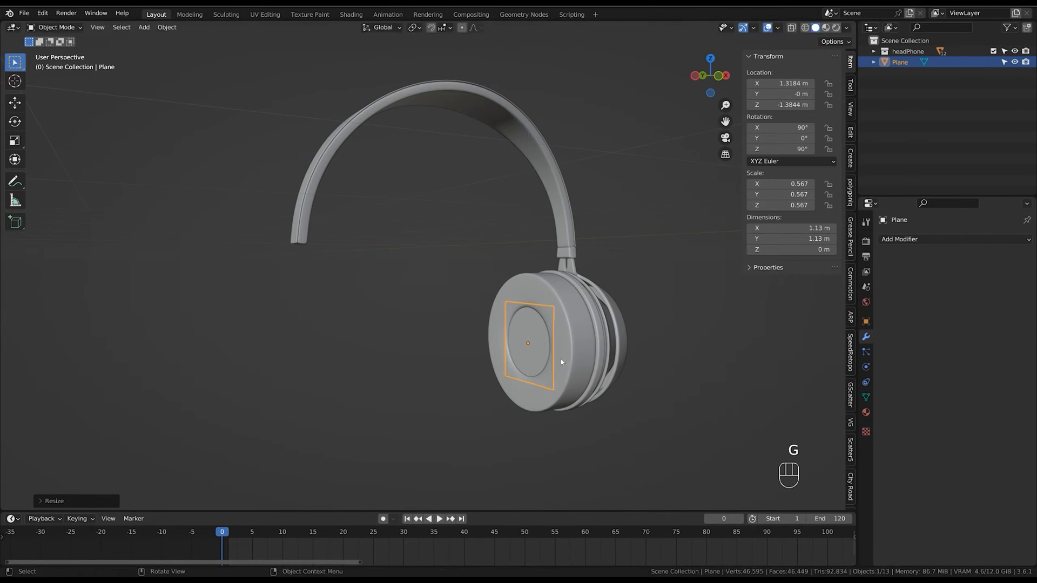
Move the plane along X to about 1.46 m so it sits inside the ear cushion's opening.
key(g)
key(x)
click(566, 349)
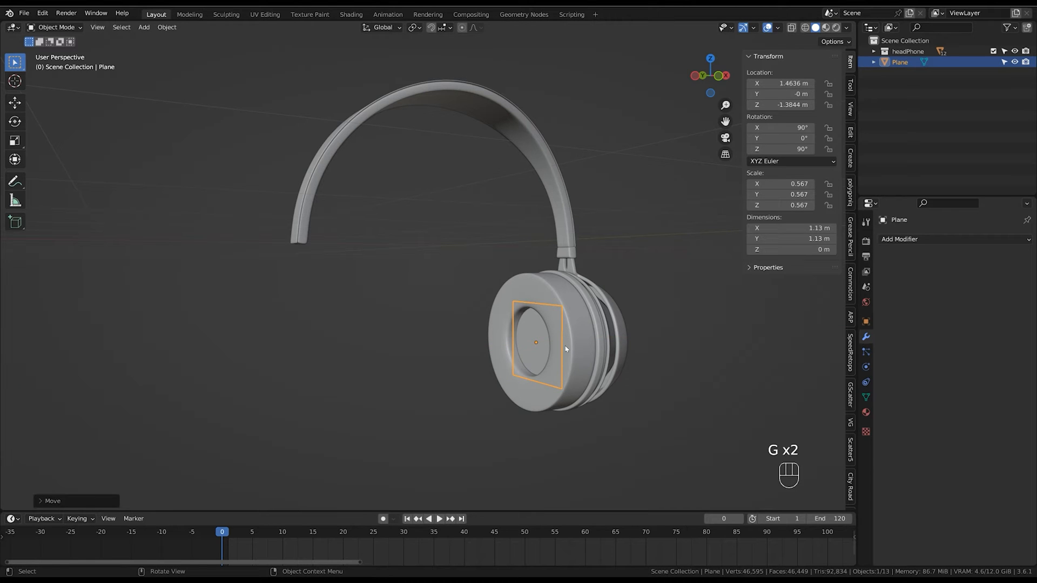
Add a Mirror modifier on the X axis to the ear cushion, using the headband arch as the mirror object.
middle_drag(565, 346, 620, 324)
ctrl+middle_drag(620, 324, 519, 336)
ctrl+middle_drag(593, 270, 596, 332)
middle_drag(596, 332, 614, 362)
ctrl+middle_drag(615, 362, 616, 328)
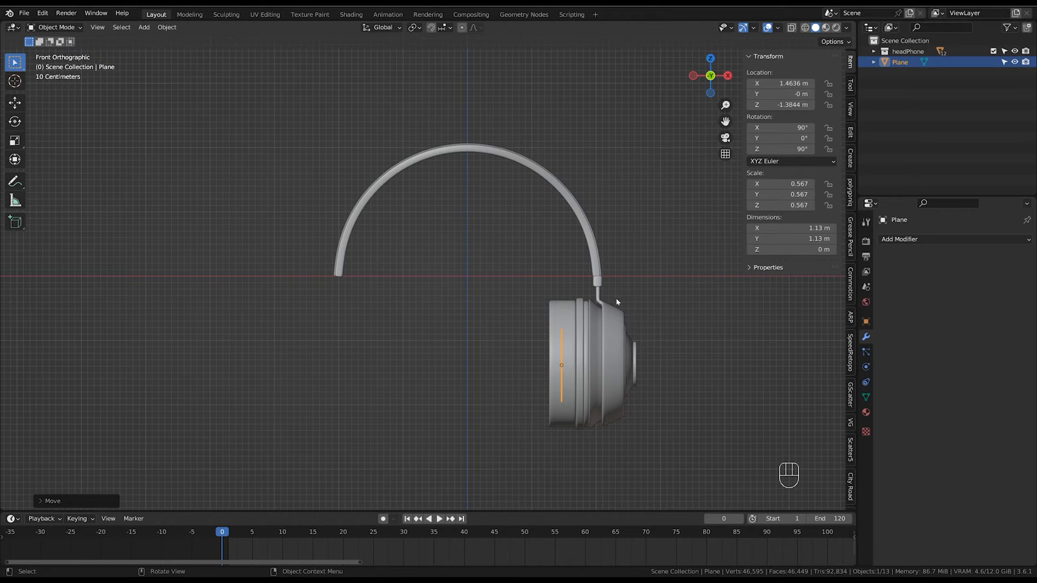
click(574, 325)
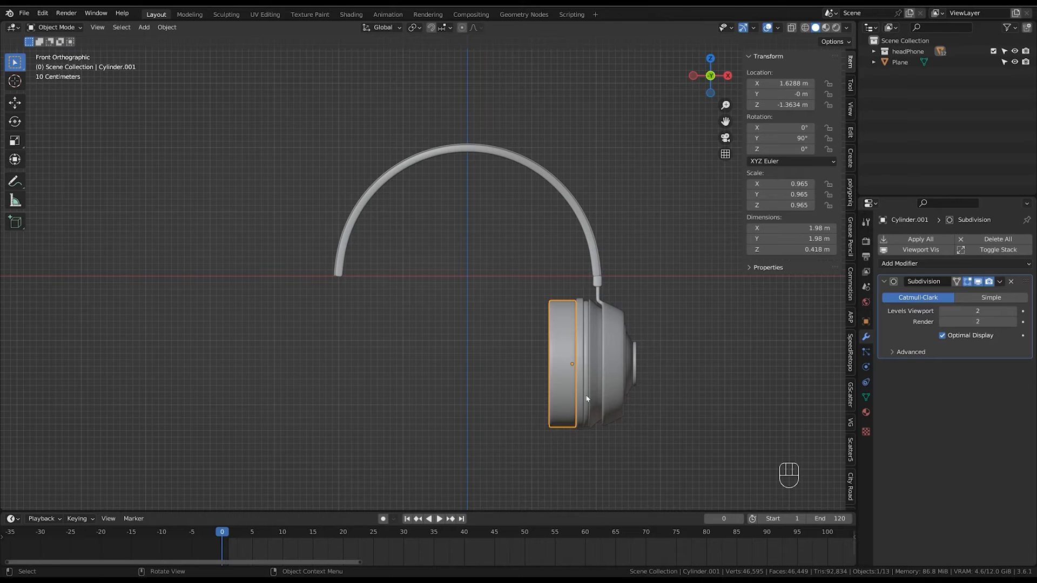
click(899, 263)
click(777, 394)
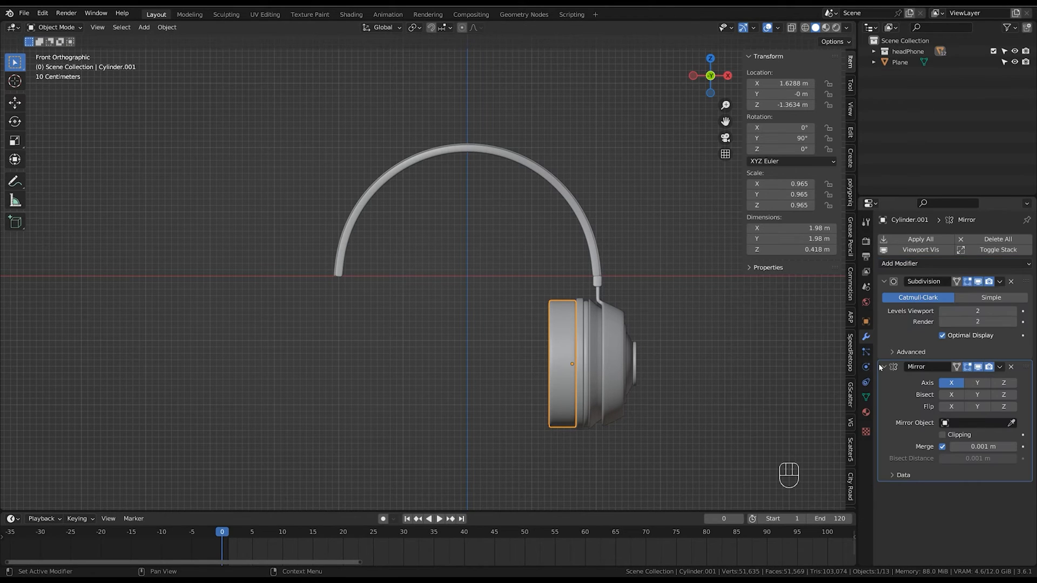
click(1011, 424)
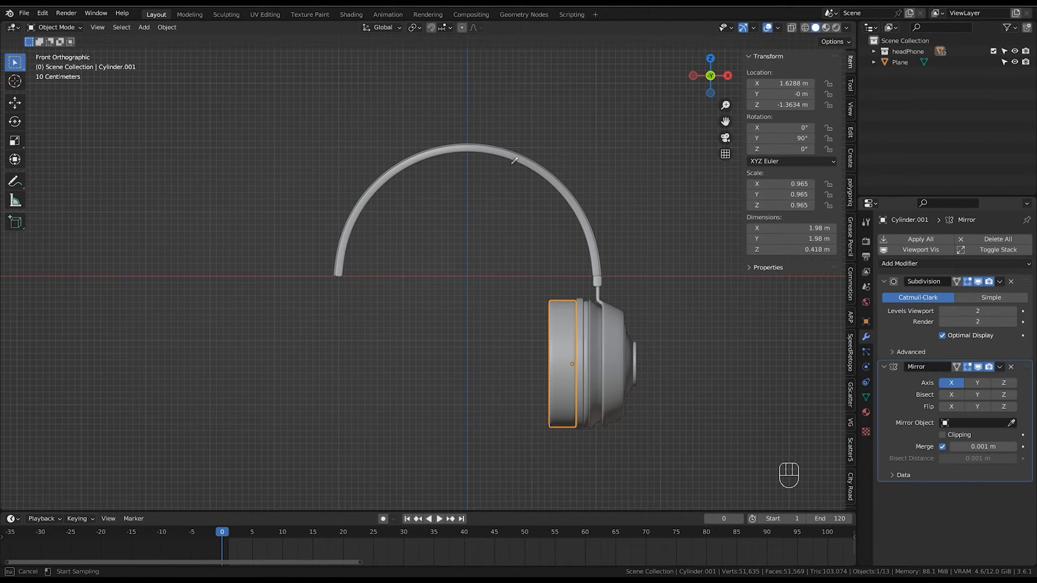
click(480, 144)
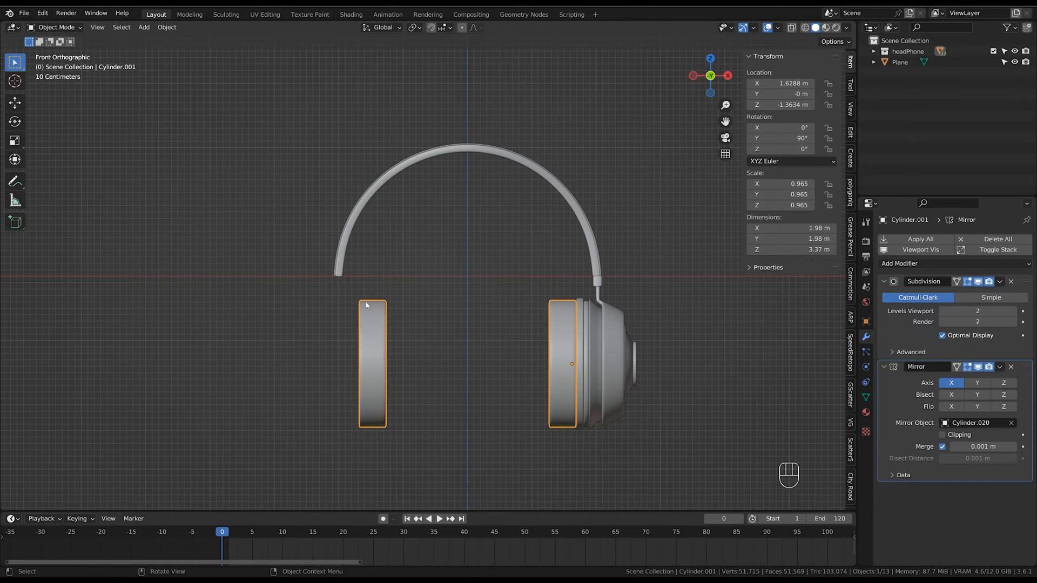
Copy the ear cushion's Mirror modifier to the ear cup's rings, shells, outer caps, tab and connector block.
click(580, 356)
shift+click(586, 355)
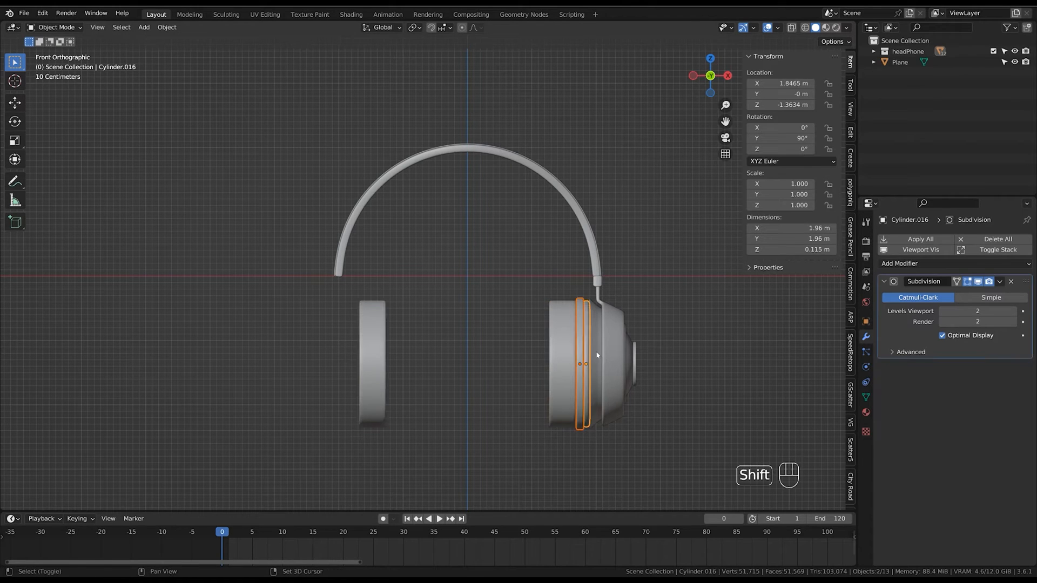
shift+click(596, 354)
shift+click(613, 328)
shift+click(599, 283)
middle_drag(605, 287, 589, 372)
shift+click(630, 346)
shift+click(641, 367)
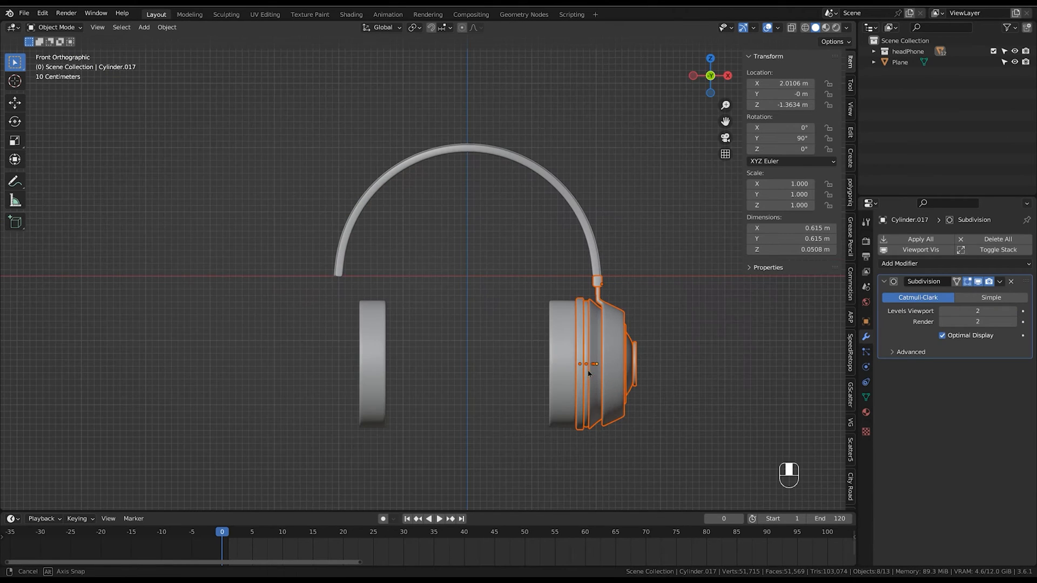
shift+click(560, 338)
key(ctrl+l)
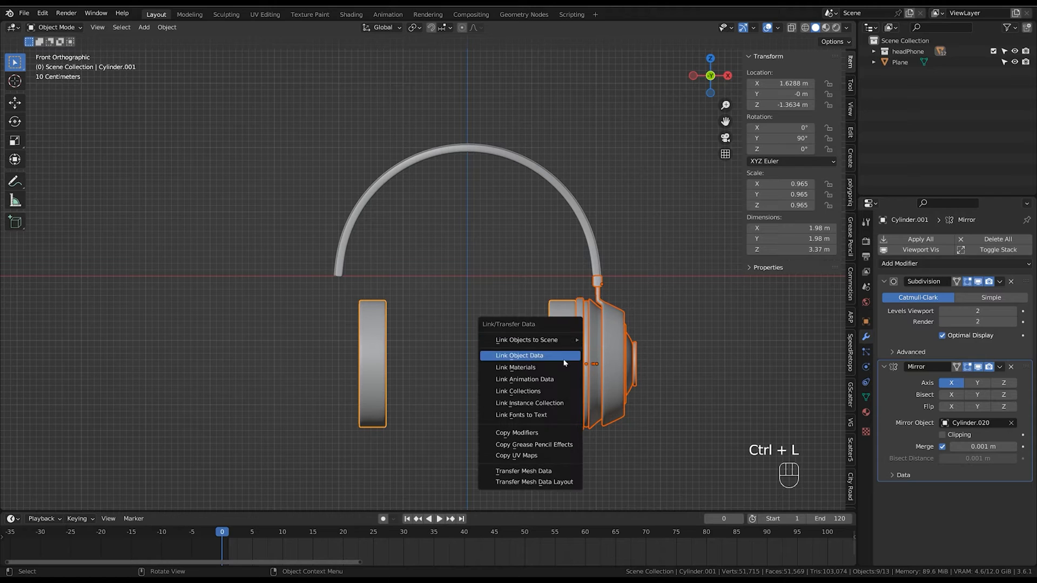
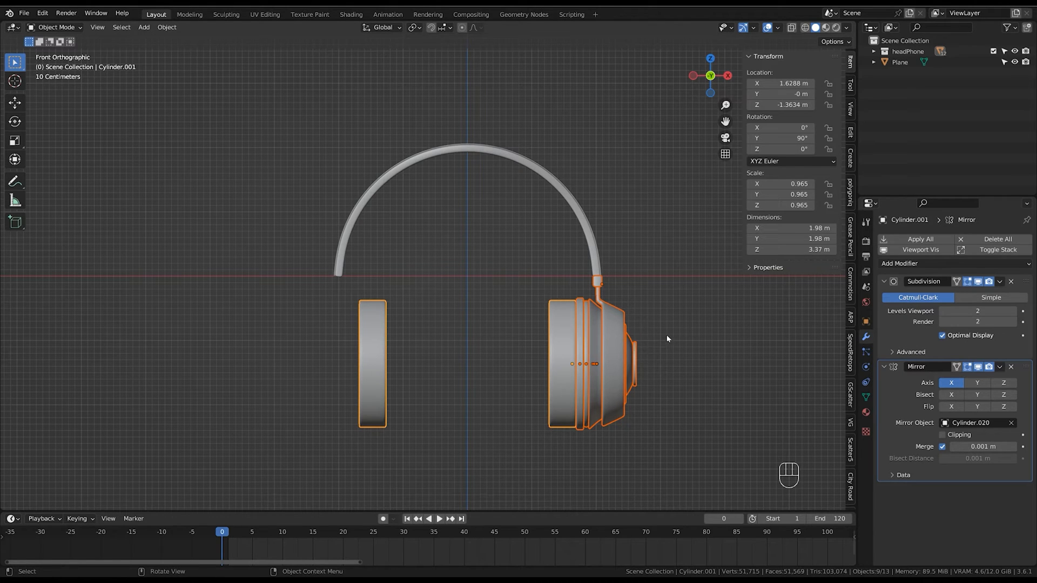
click(999, 367)
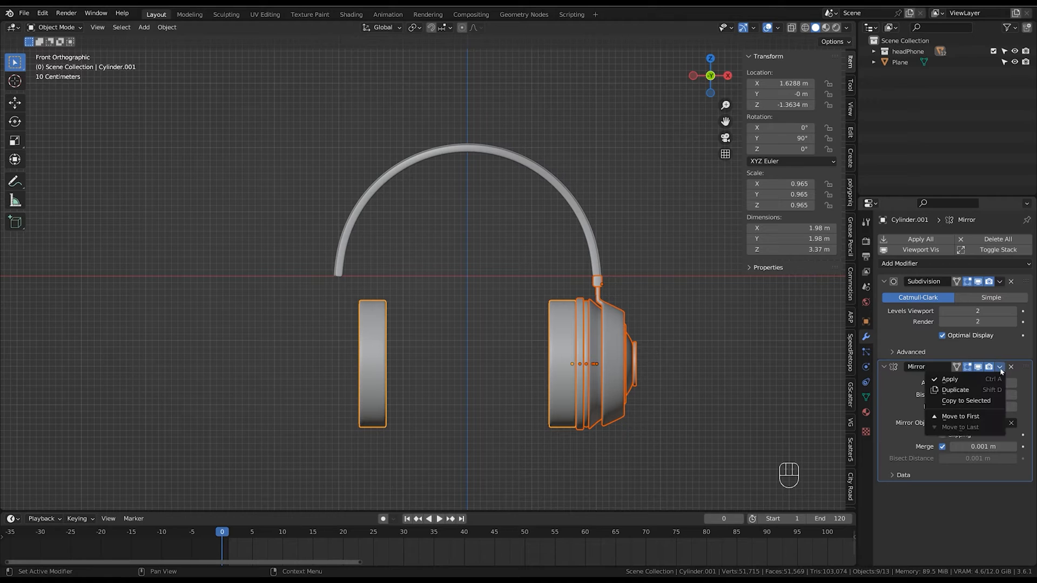
click(993, 407)
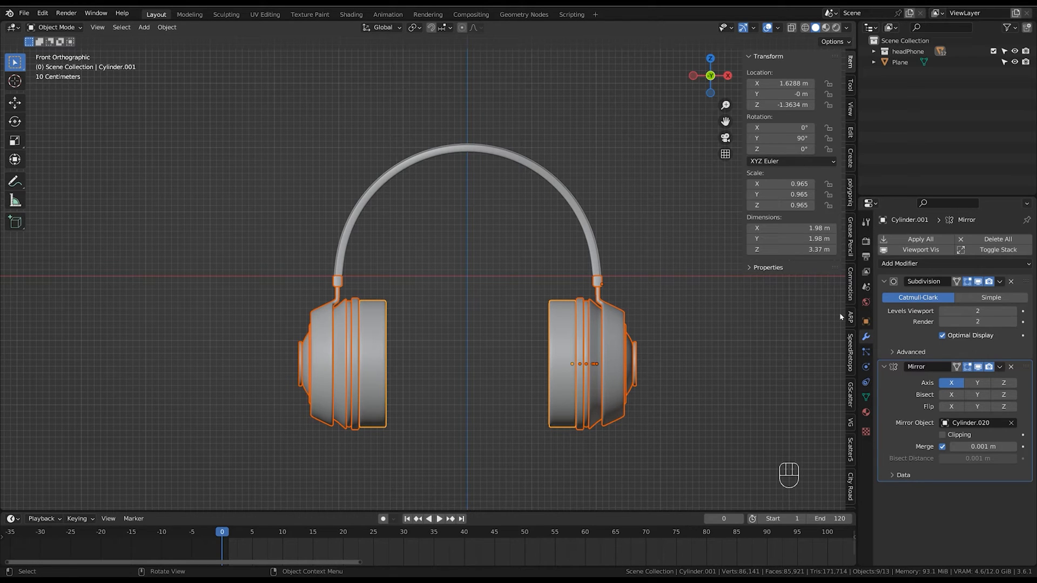
click(651, 326)
mouse_move(651, 327)
middle_down()
mouse_move(628, 333)
mouse_move(681, 334)
mouse_move(636, 334)
mouse_move(658, 338)
mouse_move(648, 327)
middle_up()
click(600, 341)
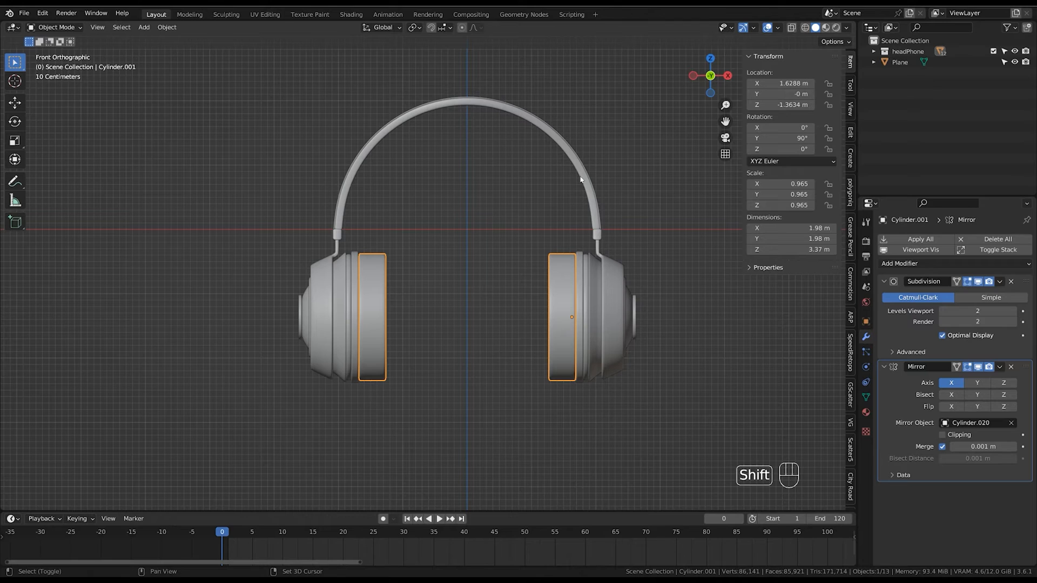
shift+click(590, 199)
key(g)
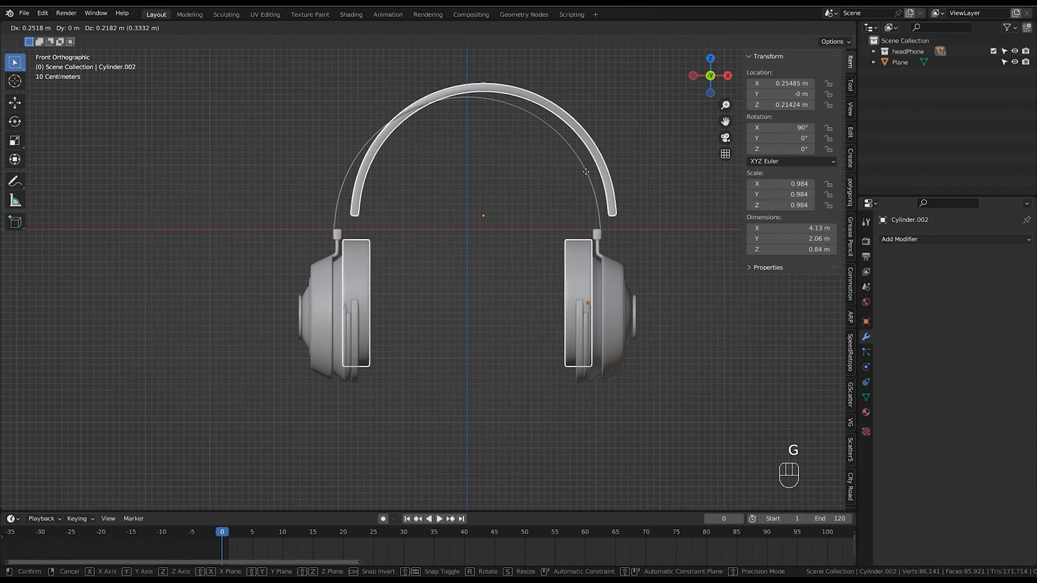
right_click(587, 176)
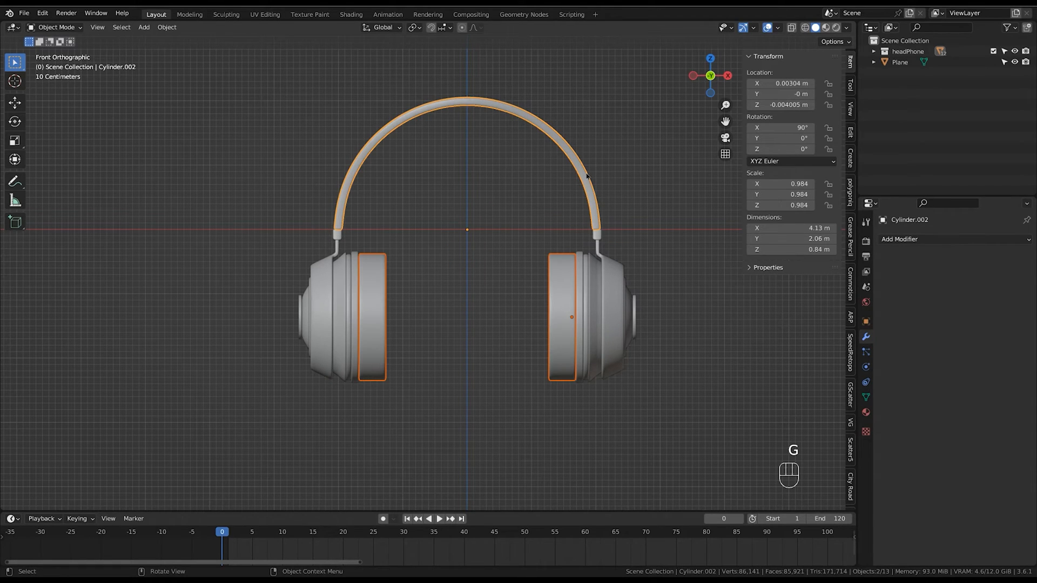
click(663, 328)
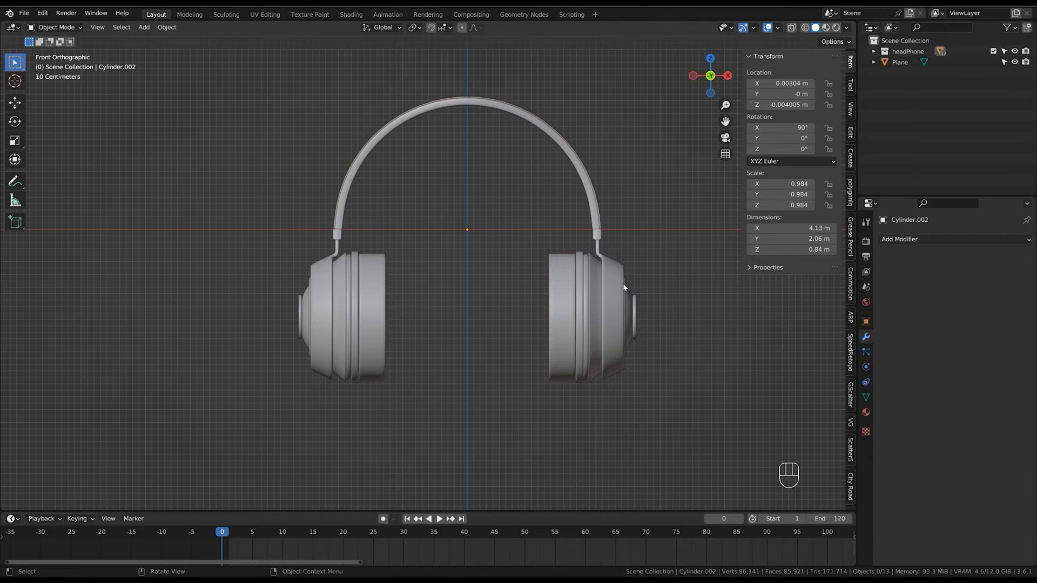
Apply the ear cushion's Subdivision modifier, keeping its Mirror modifier live.
middle_drag(600, 290, 587, 311)
scroll(580, 288, up, 2)
click(578, 288)
mouse_move(587, 312)
shift+middle_down()
mouse_move(625, 317)
mouse_move(575, 316)
mouse_move(585, 298)
shift+middle_up()
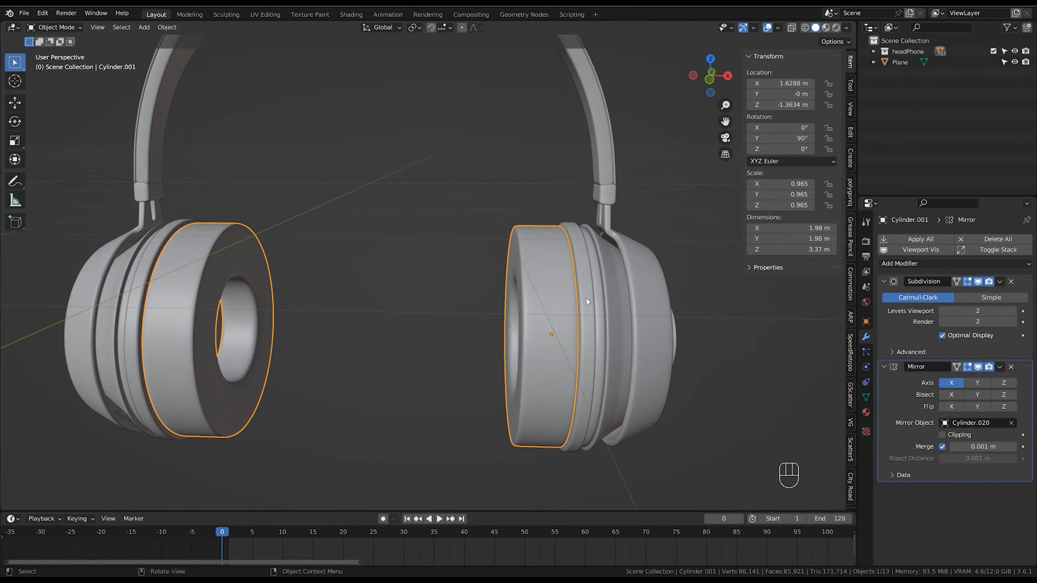
key(Tab)
key(Tab)
click(1001, 282)
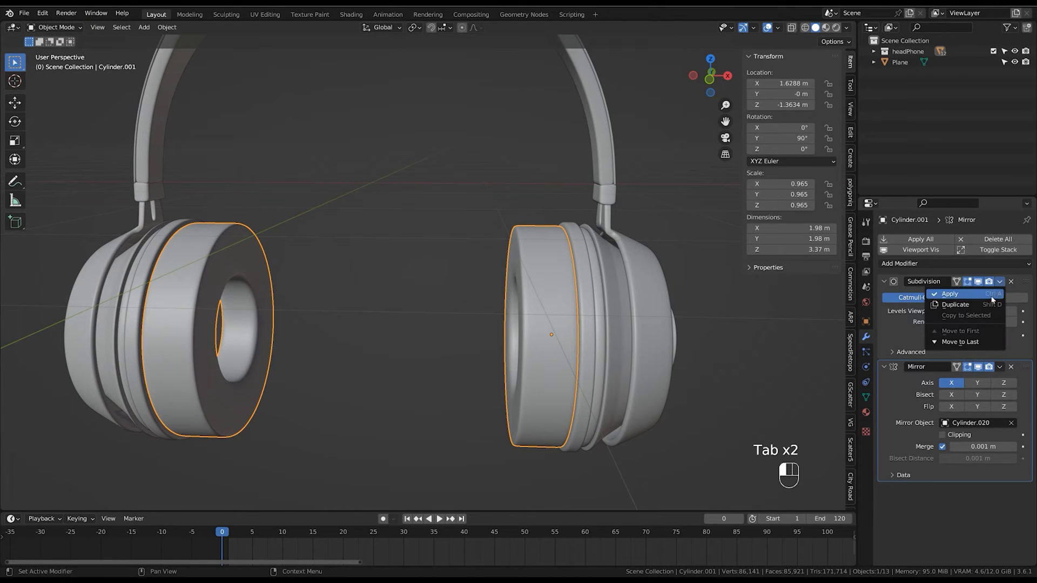
click(967, 294)
Open the ear cushion's subdivided mesh for editing in face selection mode, focused on its outer rim.
key(Tab)
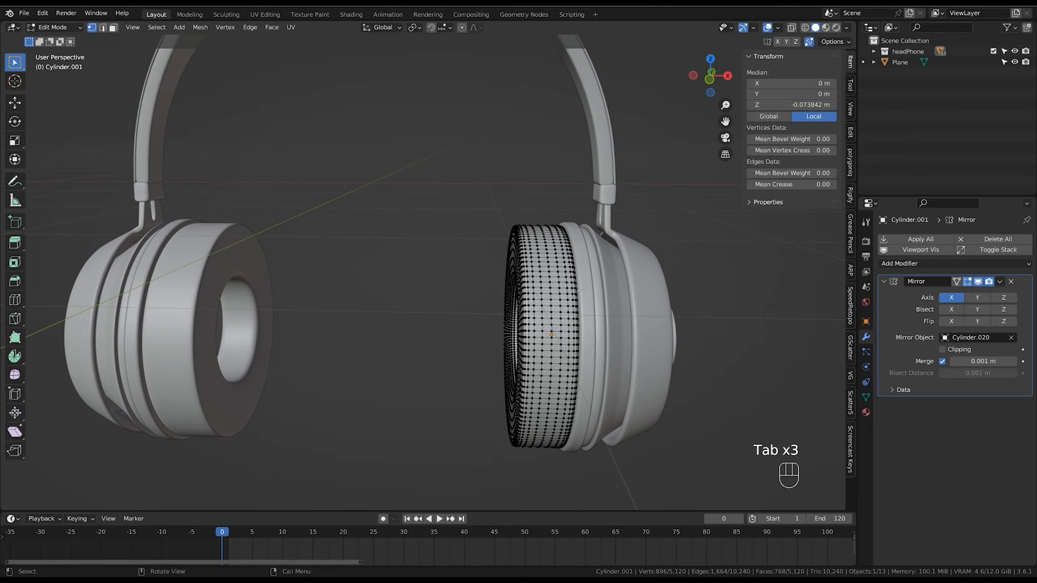
alt+middle_drag(578, 292, 588, 329)
ctrl+middle_drag(588, 329, 583, 303)
ctrl+middle_drag(583, 304, 584, 286)
key(Tab)
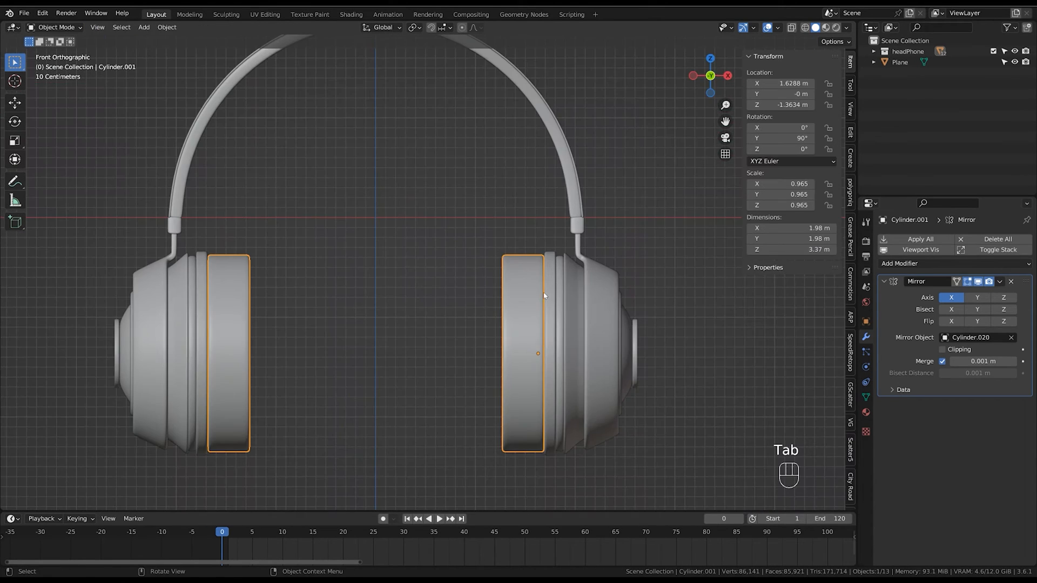
mouse_move(602, 305)
middle_down()
mouse_move(605, 319)
mouse_move(594, 260)
mouse_move(609, 308)
mouse_move(610, 286)
middle_up()
shift+middle_drag(624, 303, 588, 297)
key(Tab)
key(3)
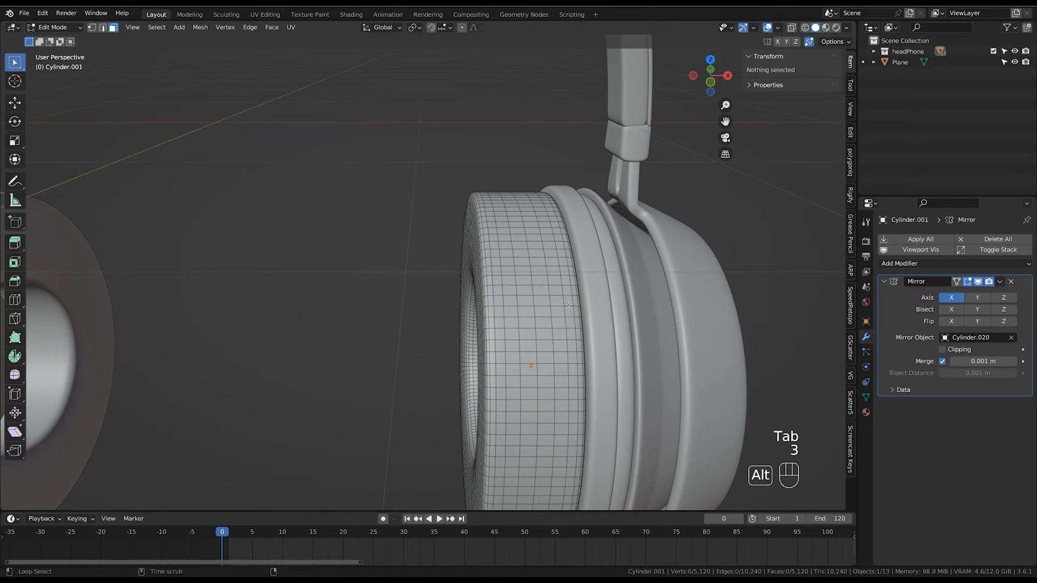
Delete only the faces of the ear cushion's face loop near the ear cup, keeping its edges.
alt+click(573, 309)
middle_drag(573, 310, 573, 310)
key(x)
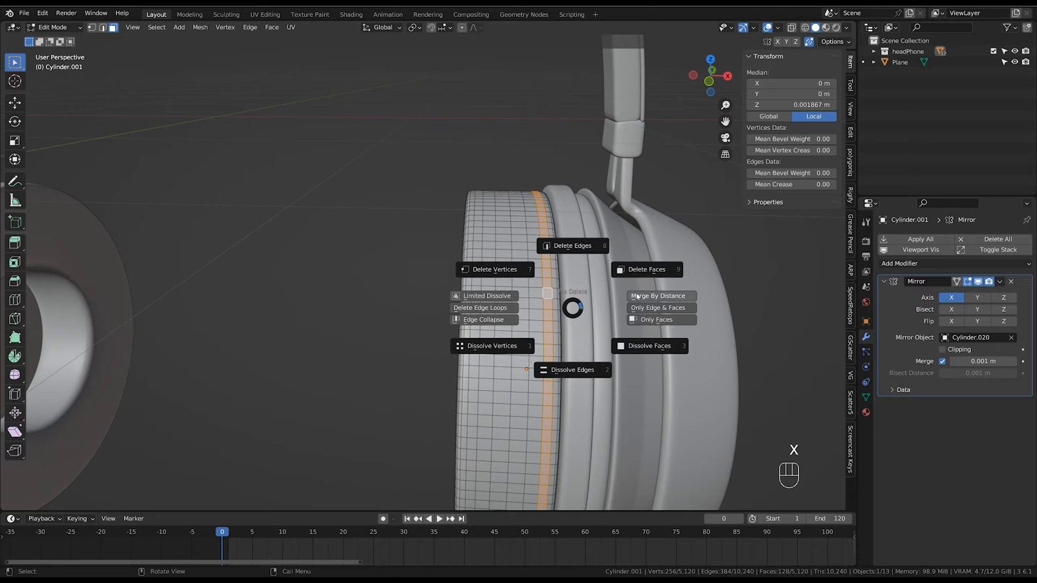
click(652, 323)
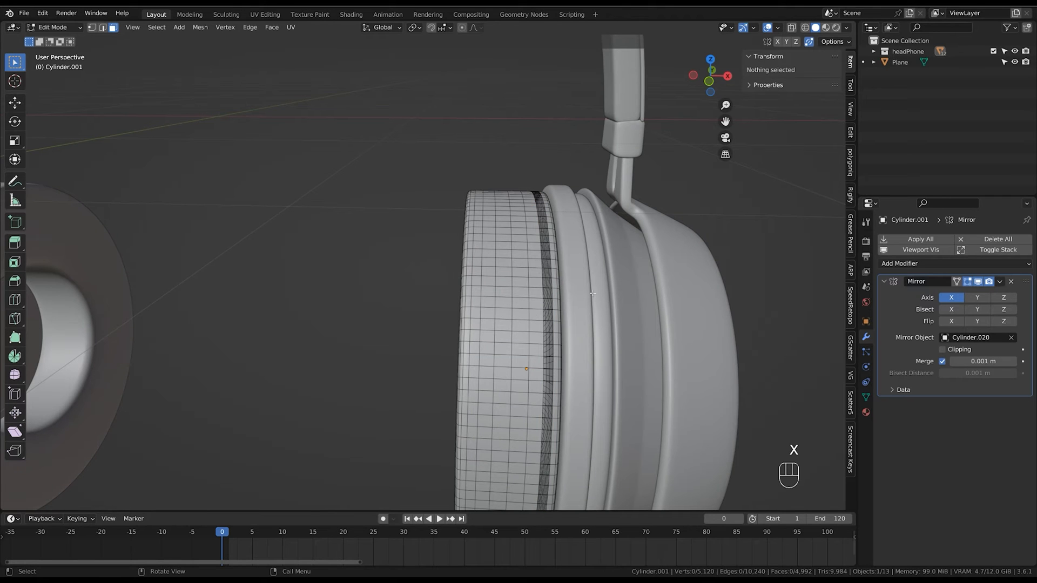
Delete only the faces of the face loop along the cushion's outer front rim, keeping its edges.
mouse_move(593, 293)
middle_down()
mouse_move(555, 310)
mouse_move(597, 278)
middle_up()
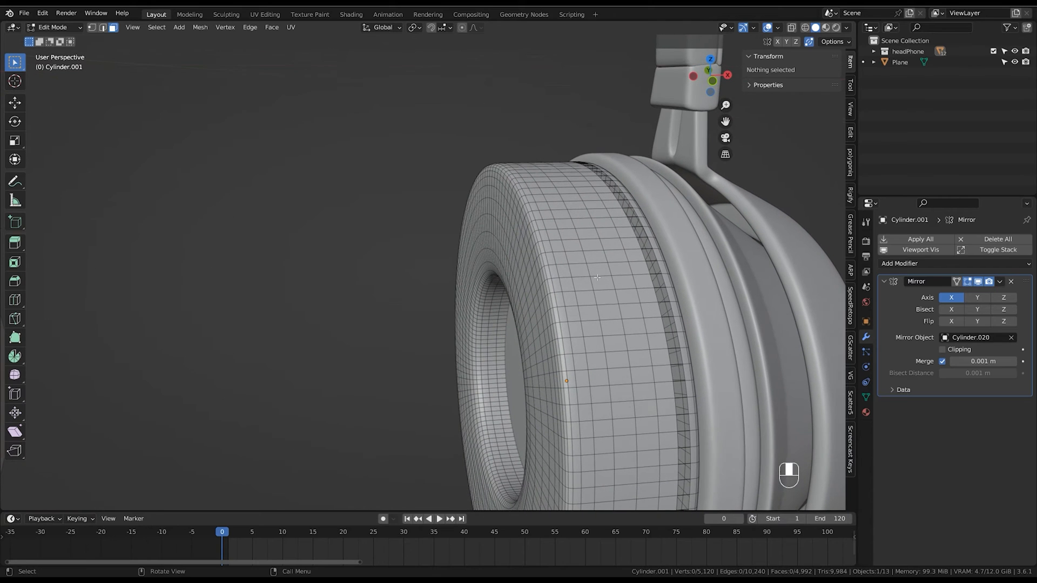
alt+click(552, 250)
key(x)
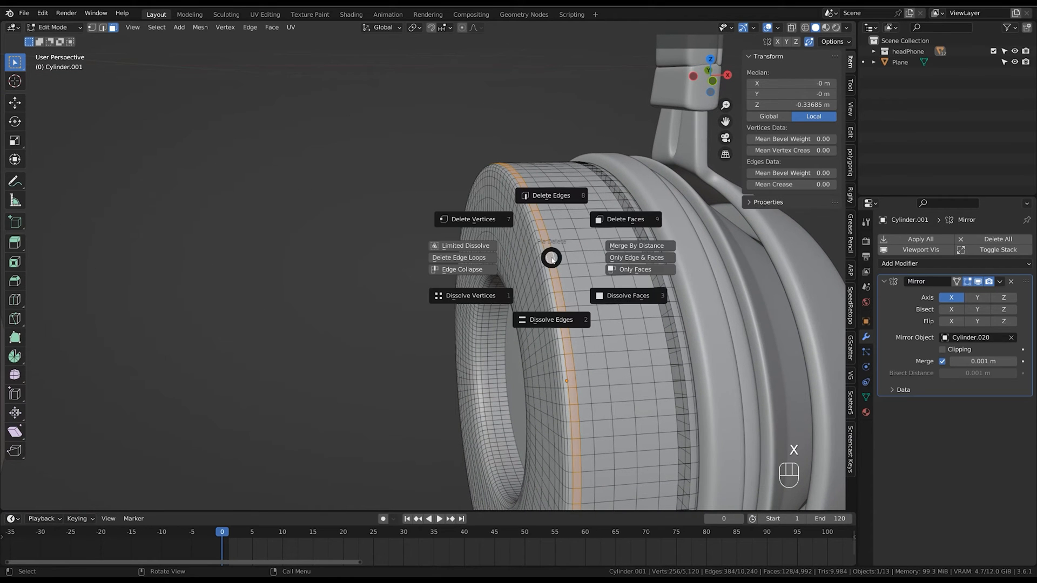
click(643, 275)
middle_drag(643, 274, 532, 258)
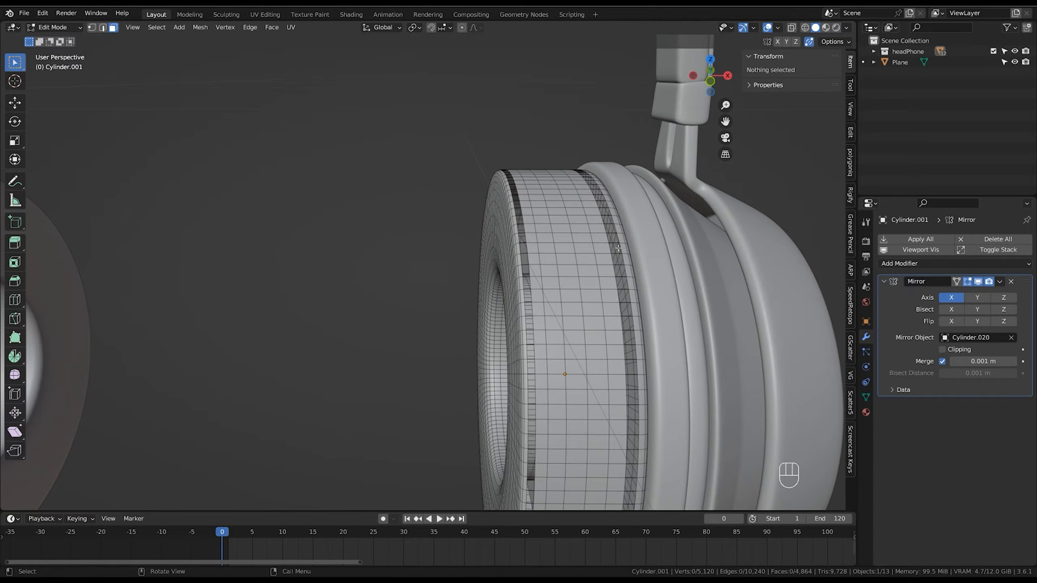
Select the cushion's rearmost face loop against the ear cup and add a vertex group for it.
ctrl+middle_drag(616, 243, 614, 297)
middle_drag(614, 298, 561, 247)
alt+click(539, 240)
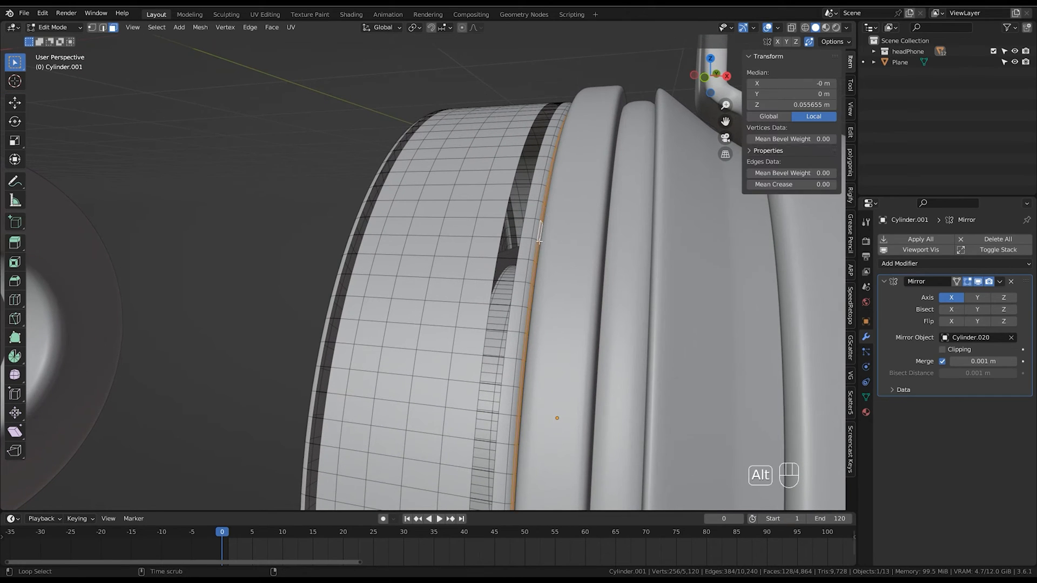
click(866, 398)
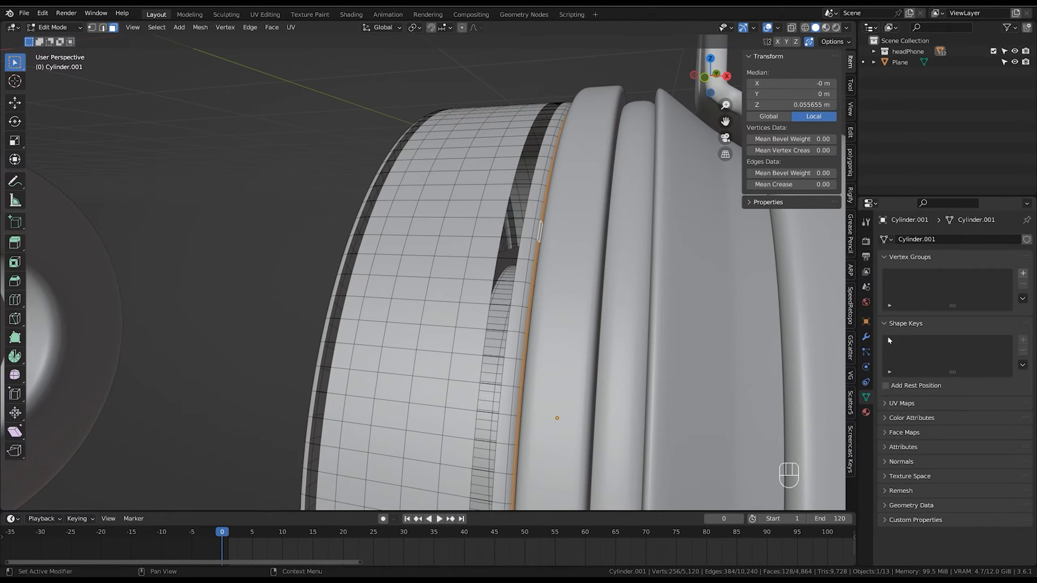
click(1023, 273)
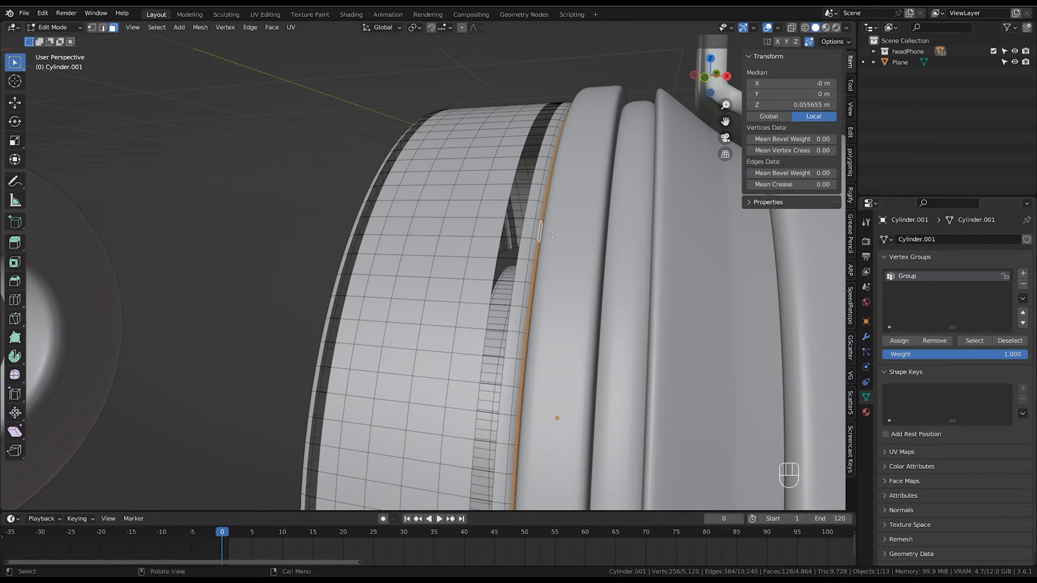
ctrl+middle_drag(621, 273, 539, 296)
middle_drag(539, 296, 560, 304)
Return to Object Mode and add Cloth physics to the ear cushion.
click(866, 368)
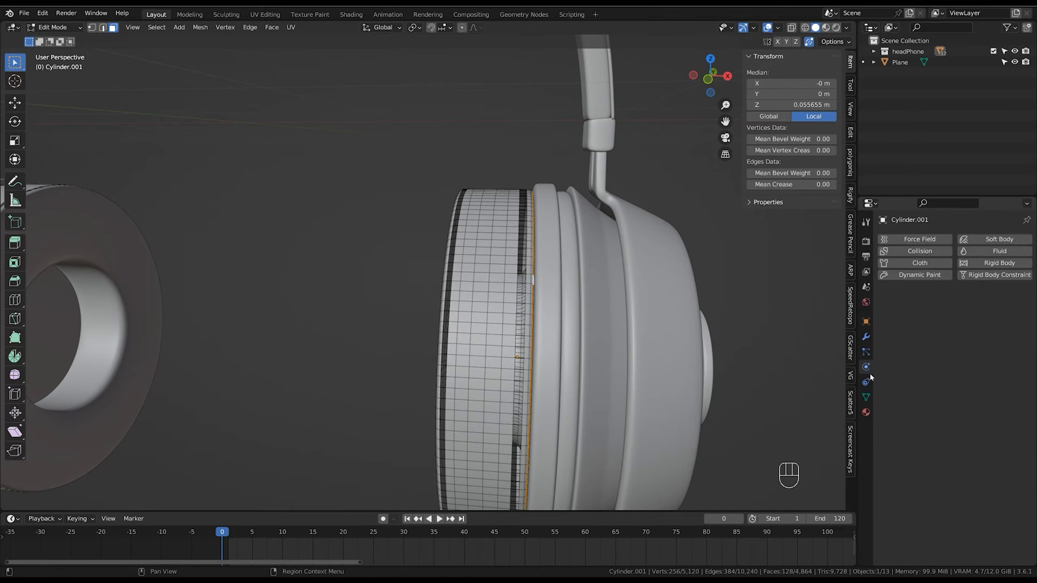
key(Tab)
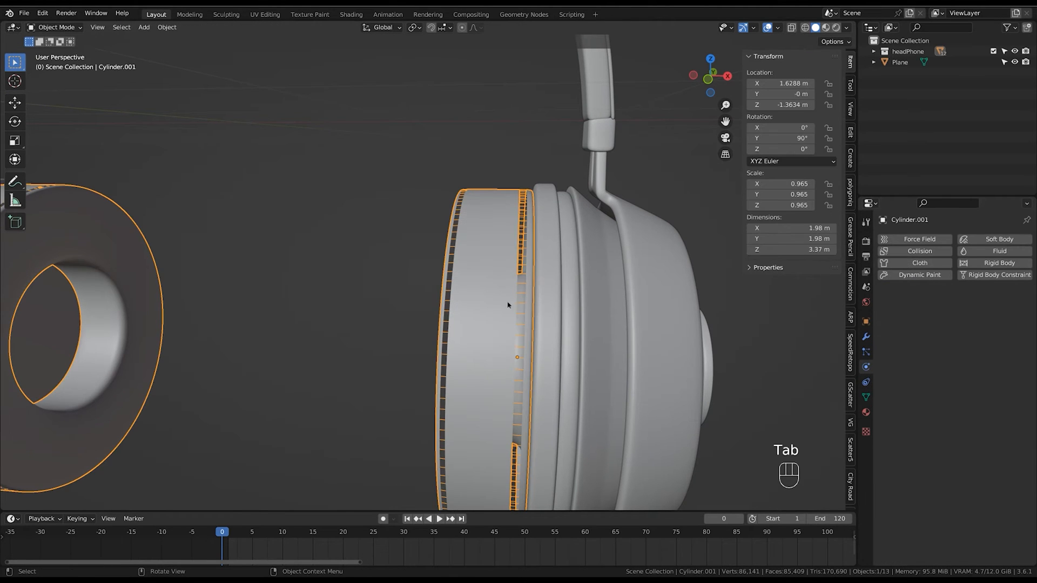
key(g)
click(920, 263)
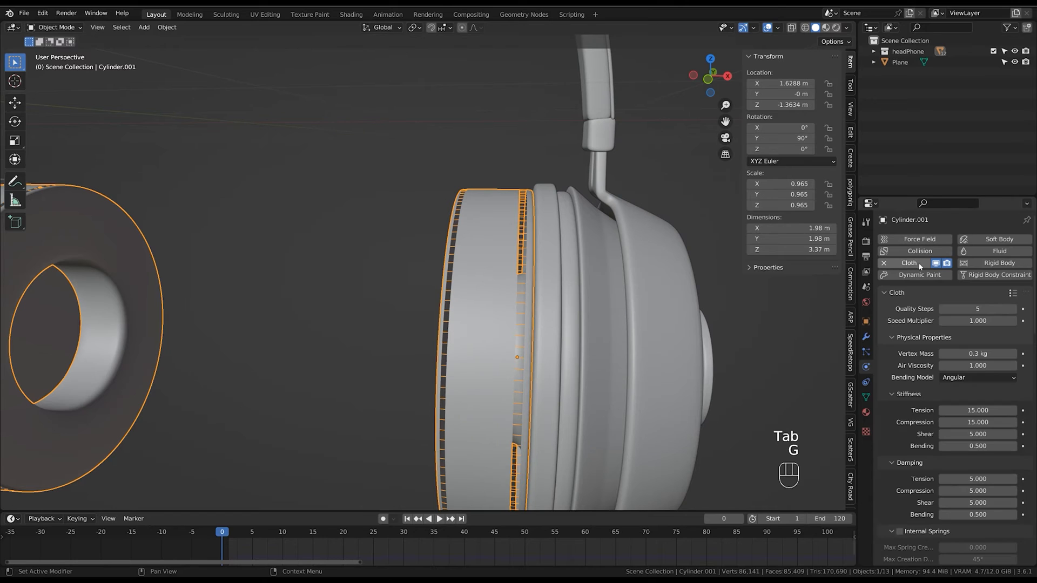
Play the cloth simulation with default settings to check how the cushions behave, and rewind to frame 0.
ctrl+middle_drag(922, 369, 939, 356)
scroll(939, 454, down, 13)
middle_drag(926, 445, 889, 279)
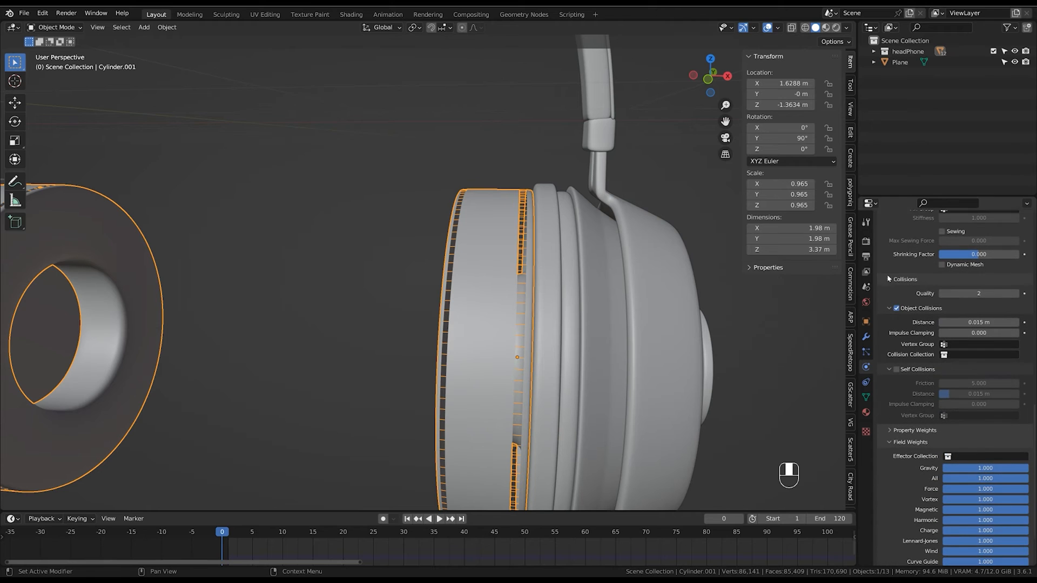
ctrl+middle_drag(599, 308, 573, 406)
key(space)
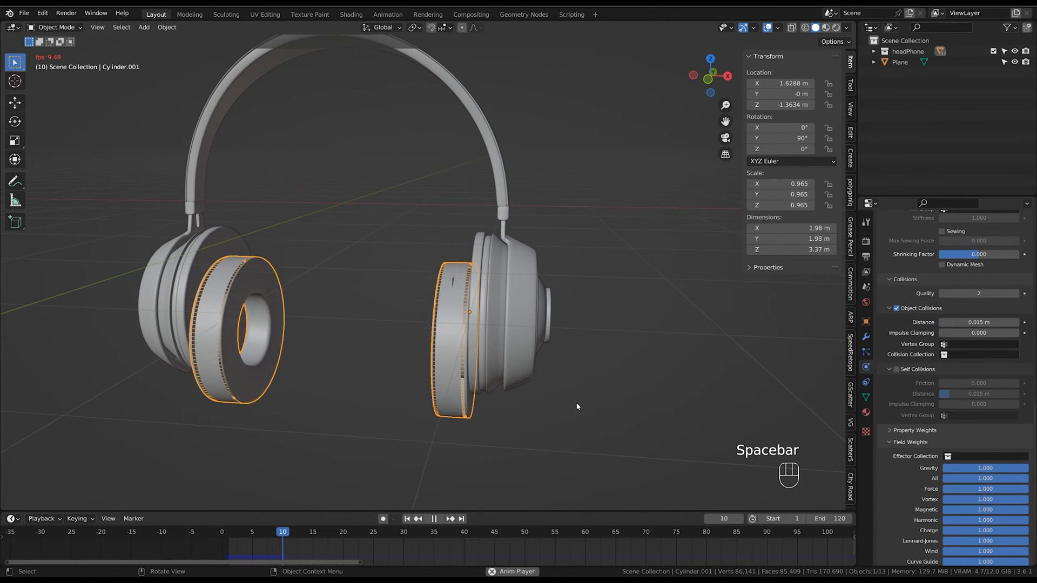
key(space)
alt+middle_drag(598, 415, 420, 407)
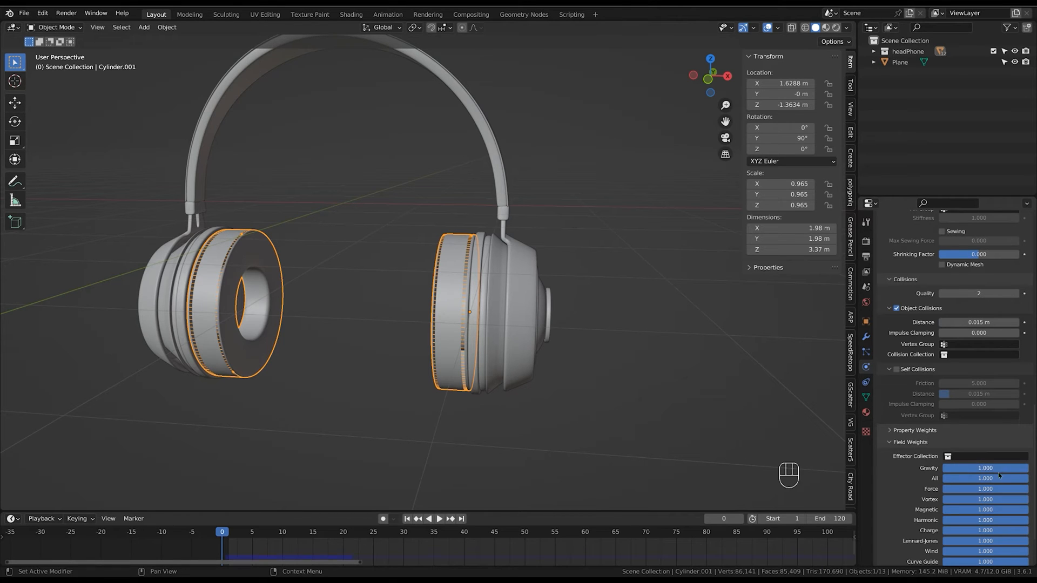
Set the cloth's Gravity field weight to 0, test-play the simulation and rewind to frame 0.
drag(999, 469, 939, 469)
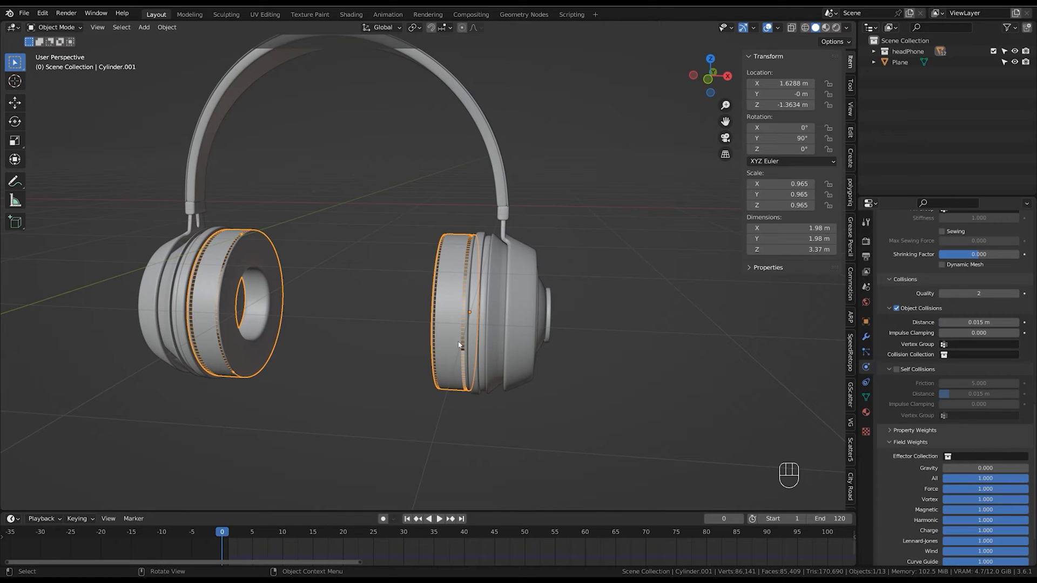
key(space)
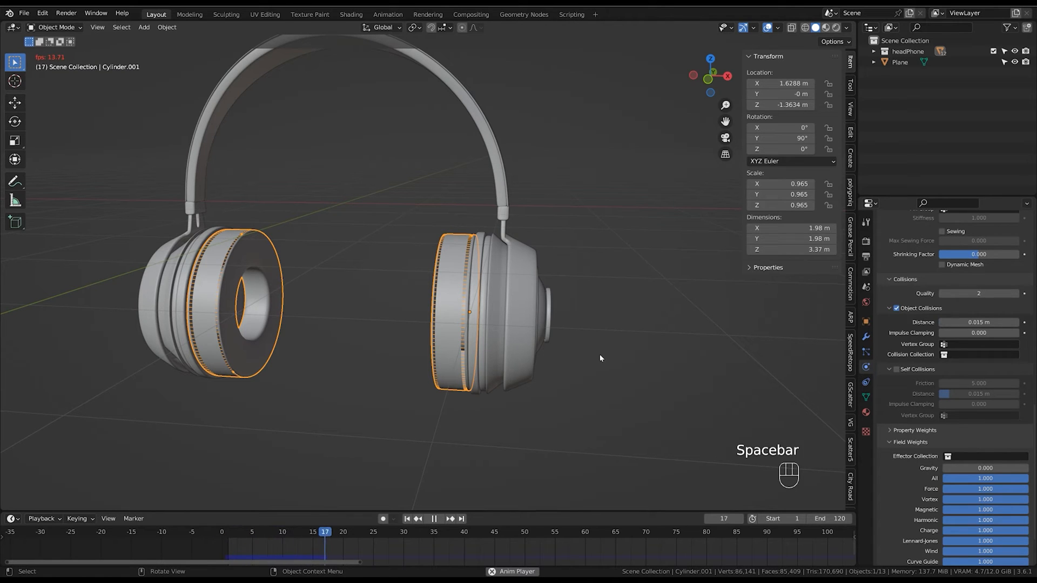
key(space)
alt+scroll(471, 471, up, 20)
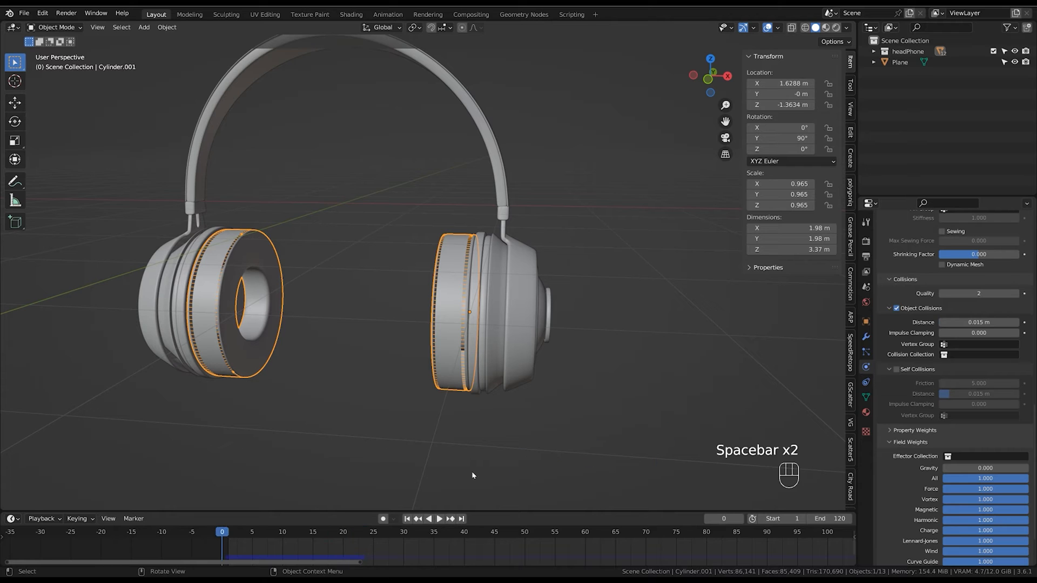
Enable Pressure in the cushion's cloth settings and test-play the simulation.
scroll(949, 501, up, 8)
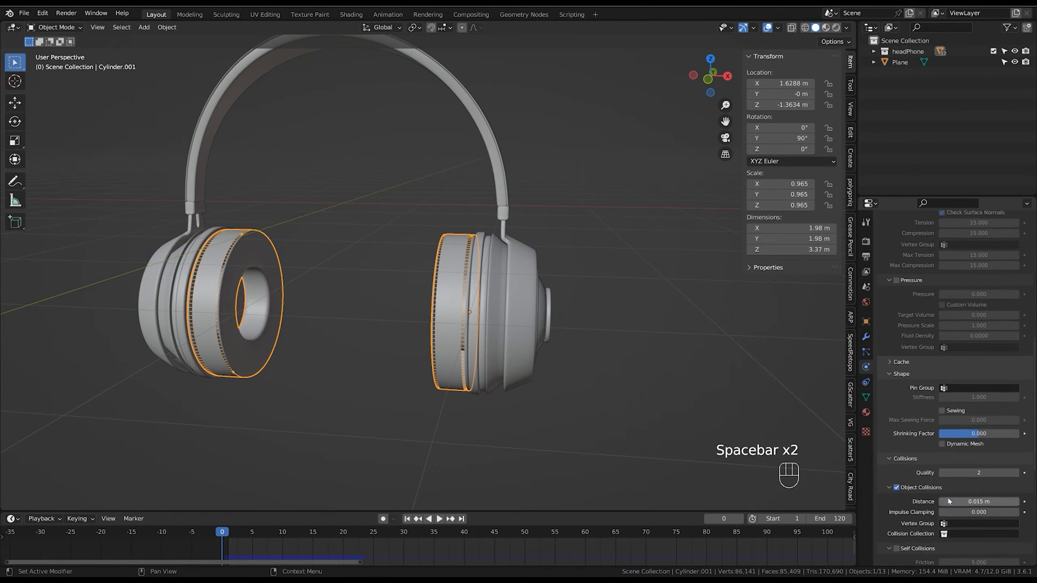
scroll(949, 501, up, 4)
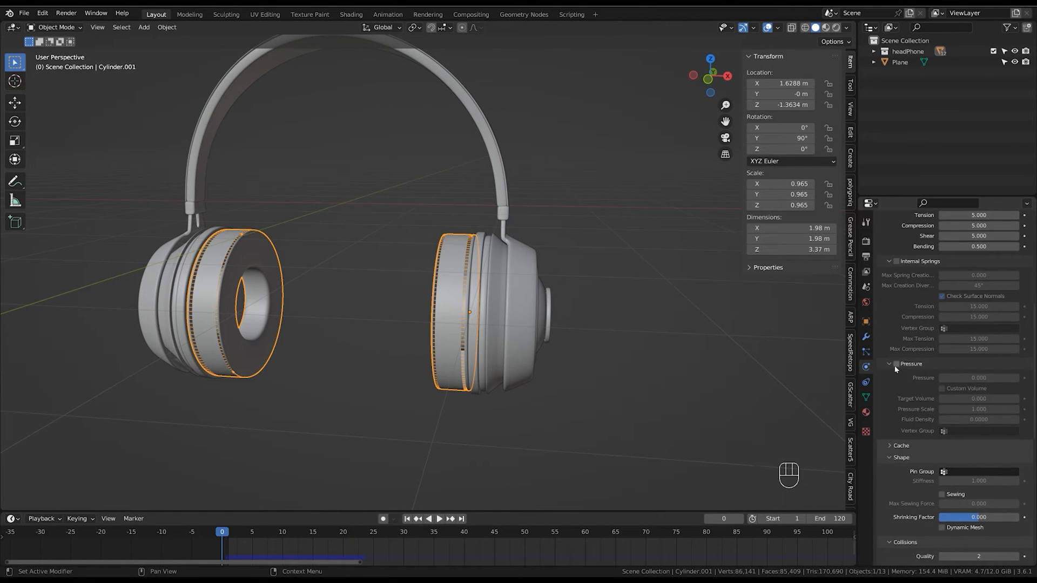
click(896, 364)
scroll(908, 420, down, 6)
key(space)
key(space)
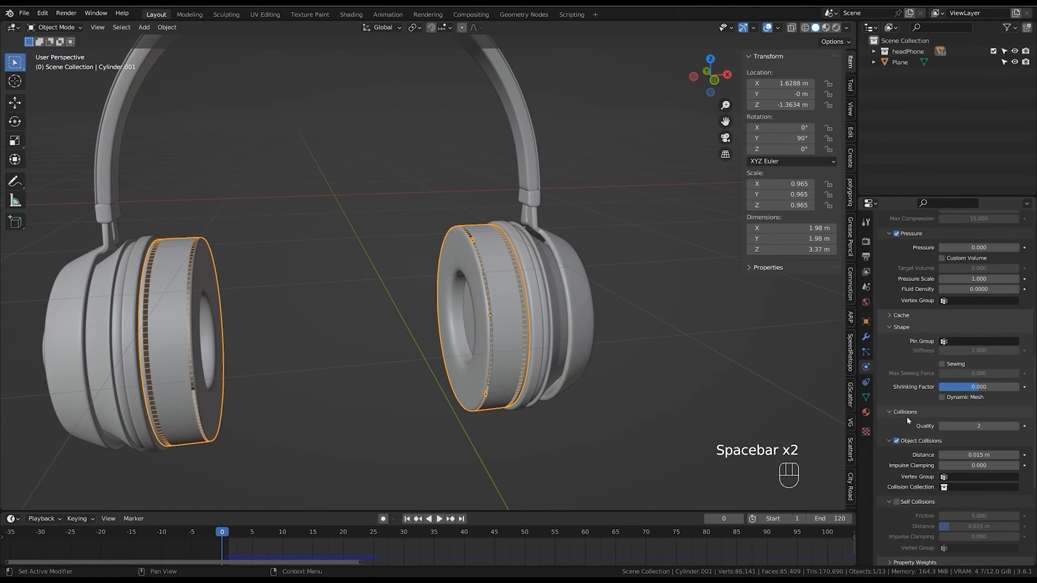
Assign the vertex group Group as the cloth's Pin Group and enable Sewing.
scroll(908, 420, down, 2)
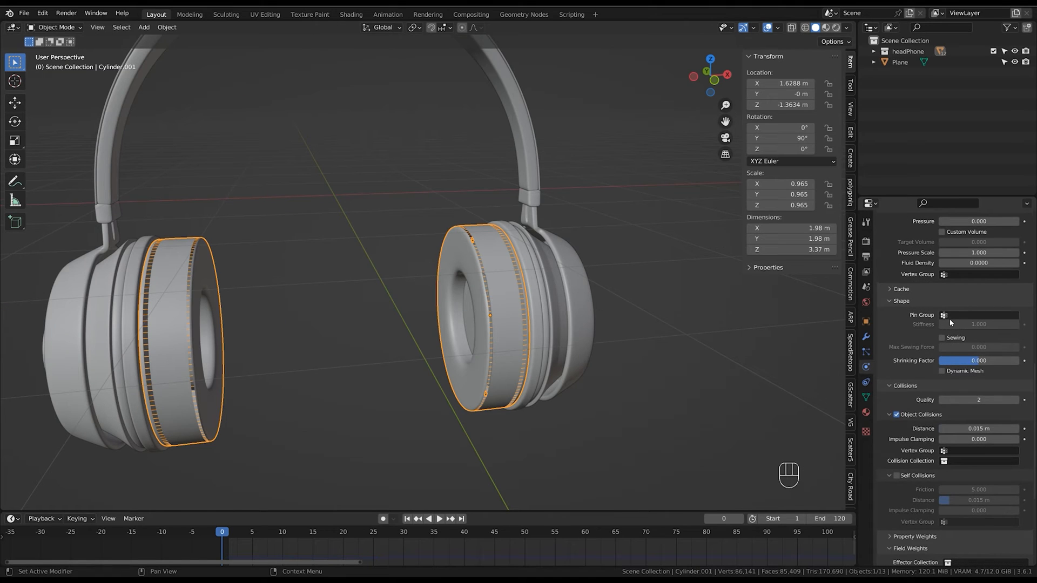
click(947, 317)
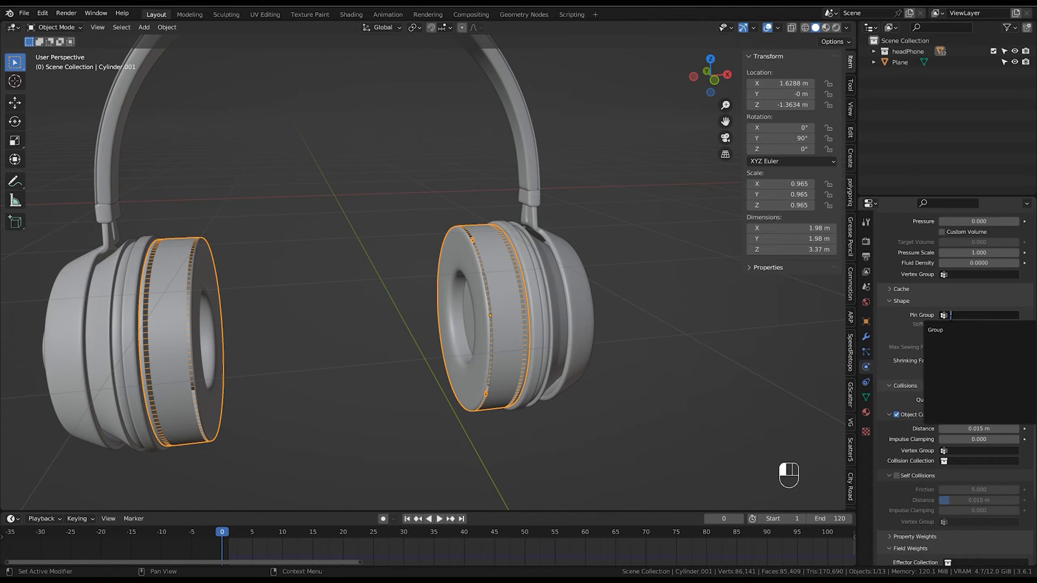
click(944, 330)
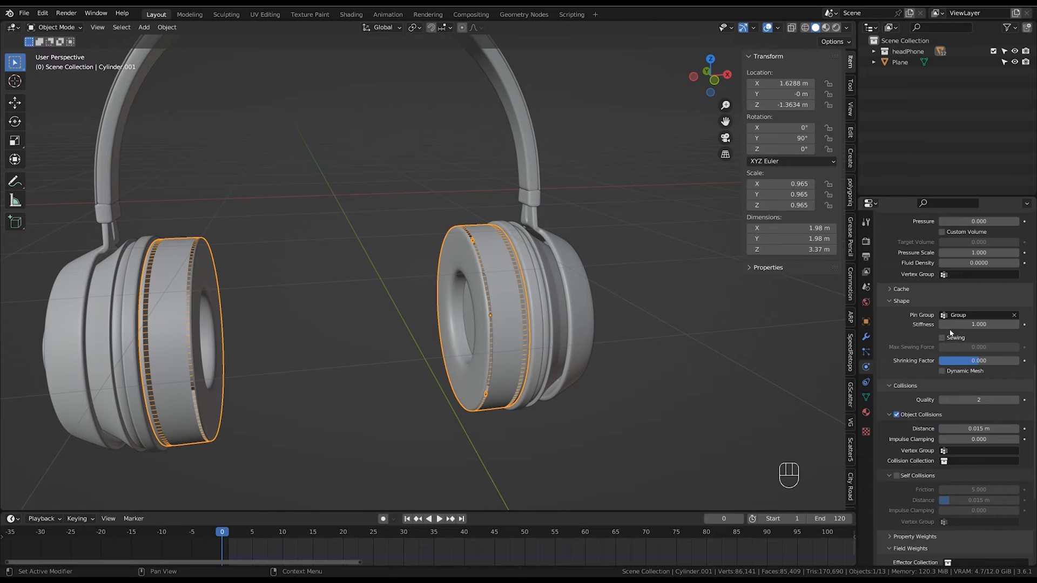
click(956, 337)
middle_drag(533, 287, 529, 300)
ctrl+middle_drag(529, 300, 554, 292)
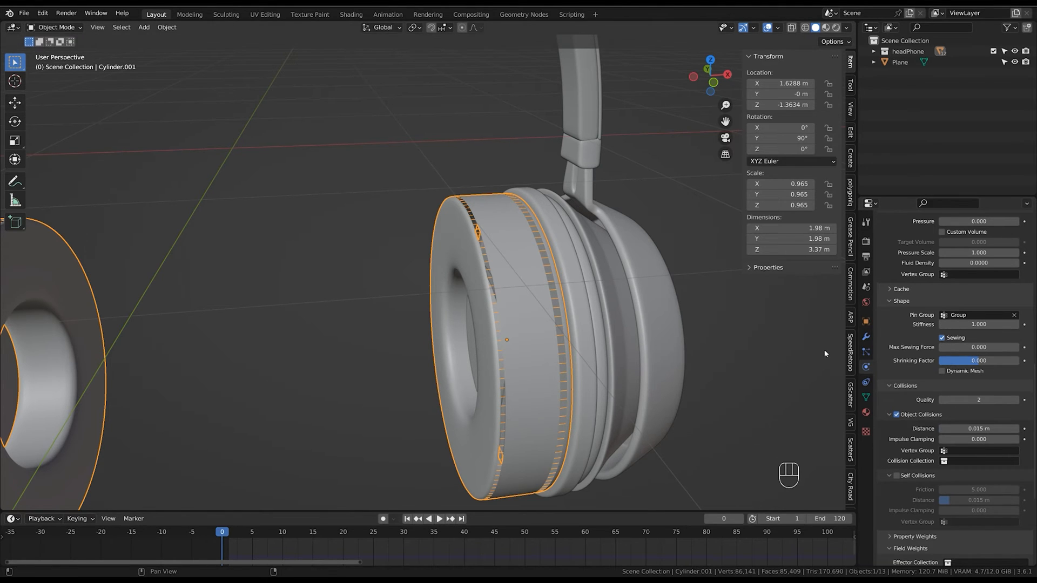
ctrl+middle_drag(546, 283, 539, 324)
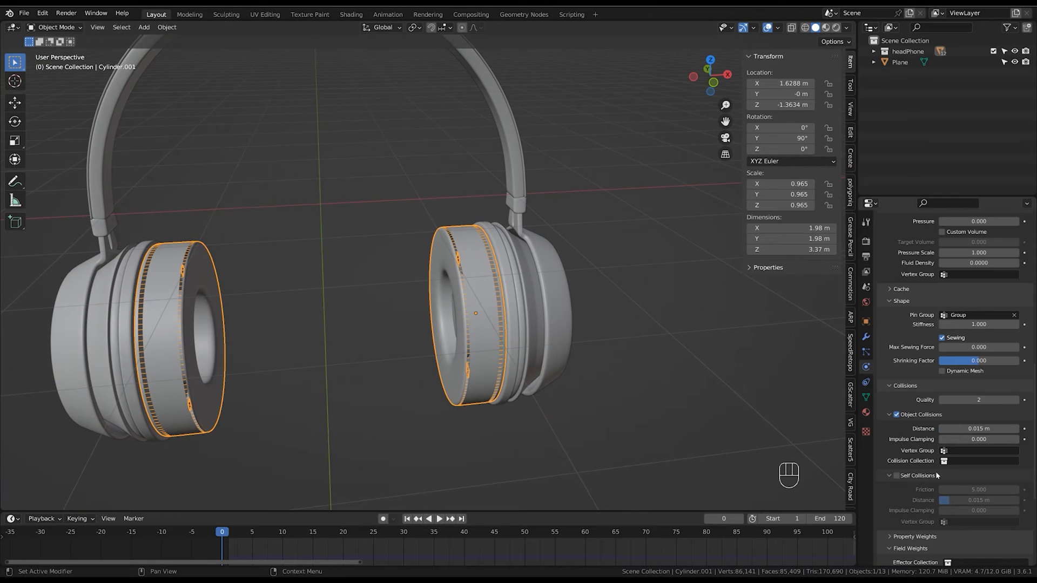
Play the sewing simulation up to frame 60 and examine the cushion from several sides.
scroll(941, 395, down, 4)
middle_drag(650, 384, 663, 387)
key(space)
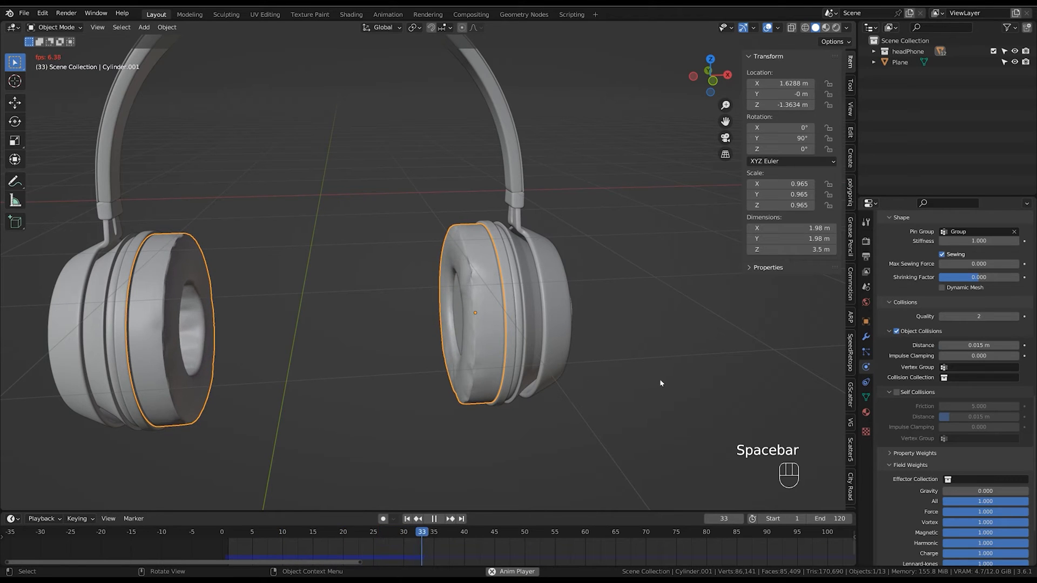
middle_drag(663, 388, 665, 390)
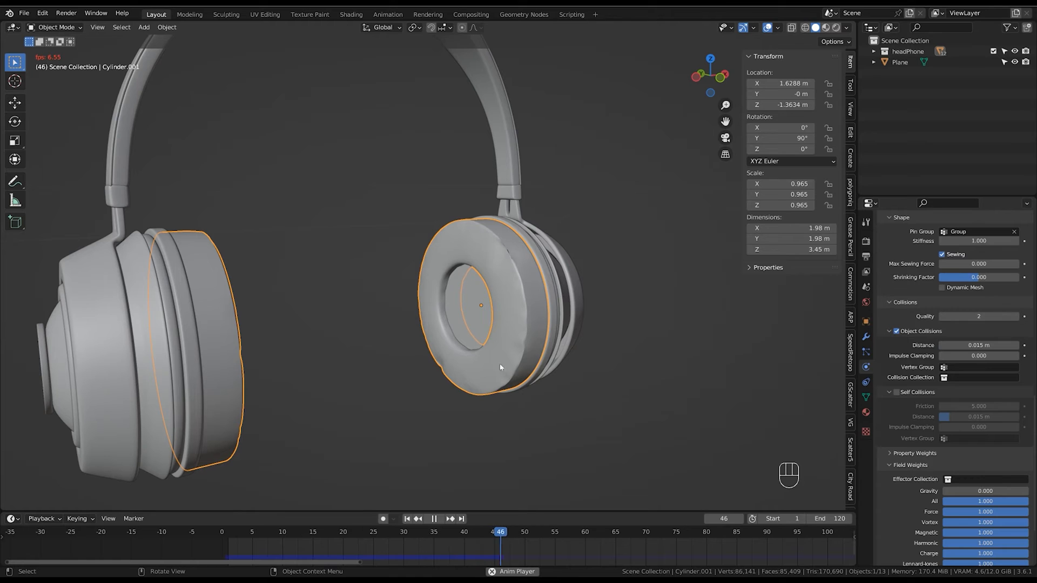
middle_drag(501, 368, 540, 329)
key(space)
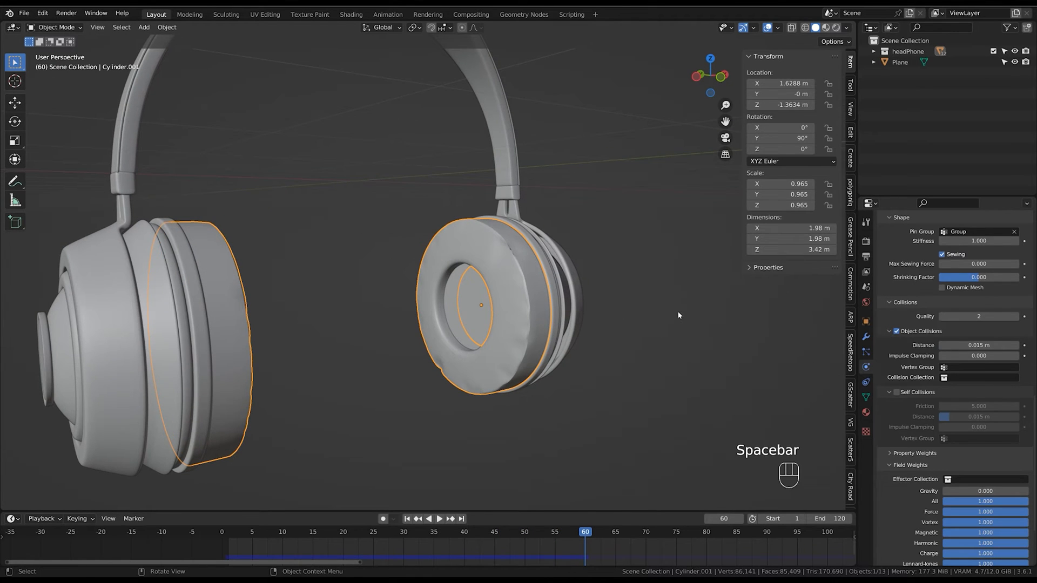
Set the cloth Pressure value to 5.
scroll(927, 467, up, 7)
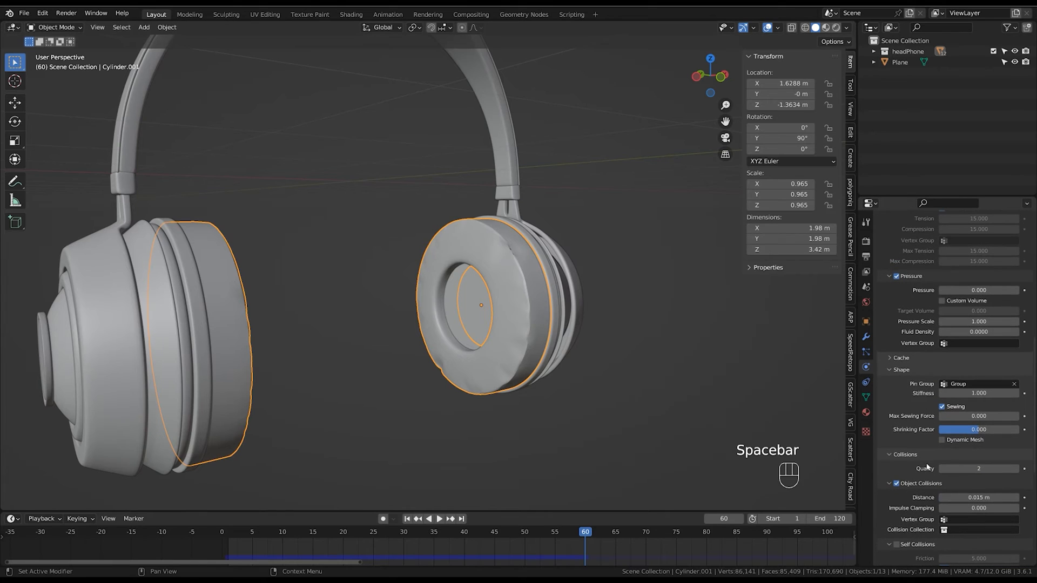
click(979, 291)
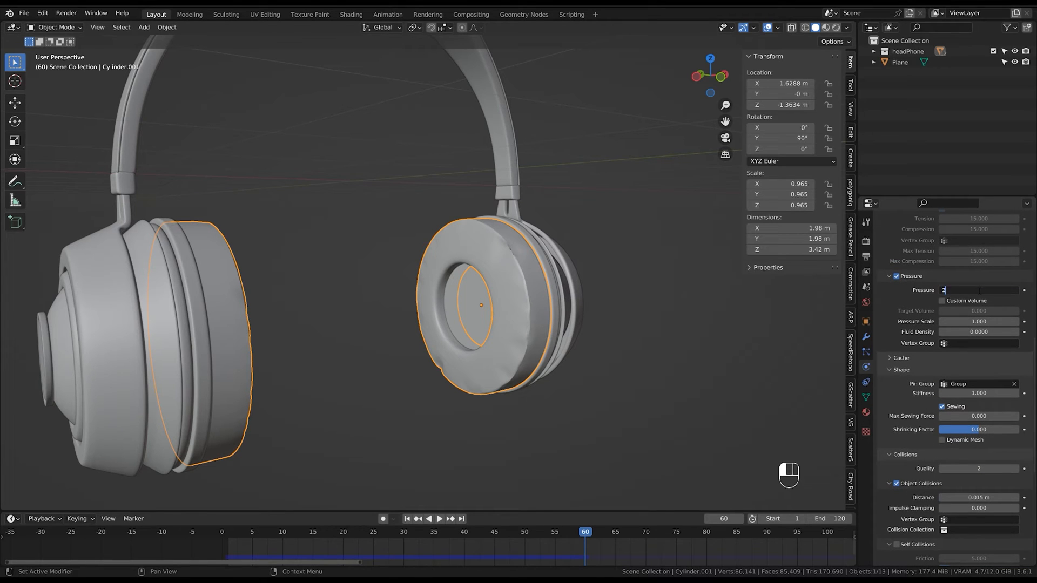
key(Return)
click(990, 291)
text(5)
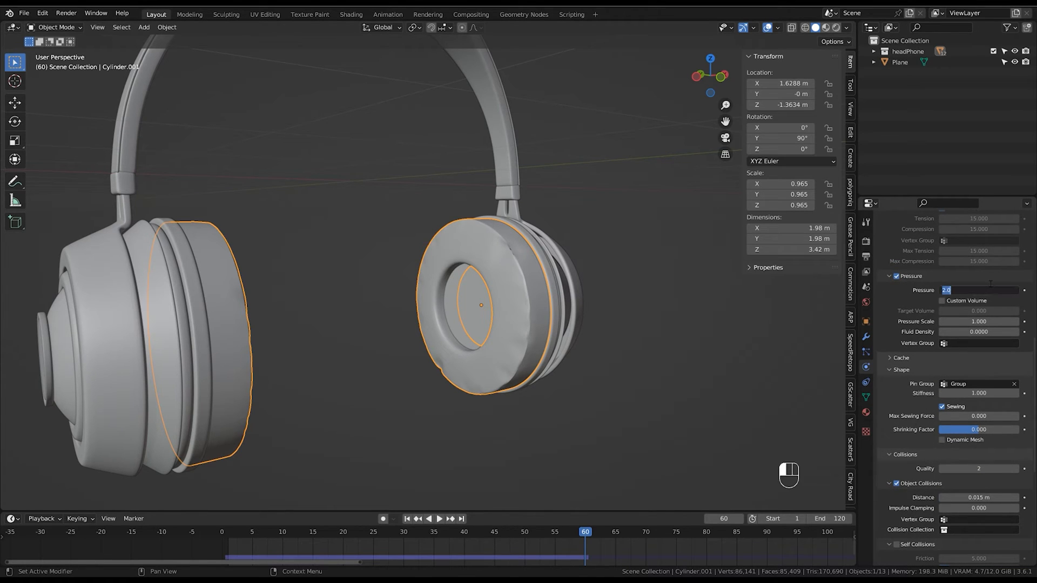
key(Return)
Rewind to frame 0, rerun the cloth simulation and stop it at frame 50 with the cushion inflated.
alt+scroll(711, 426, up, 20)
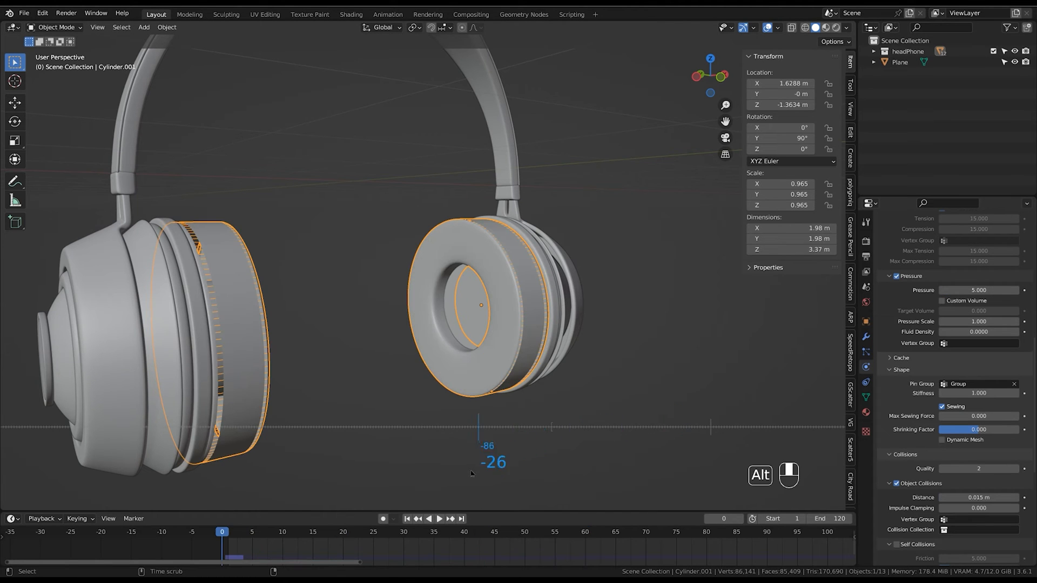
key(space)
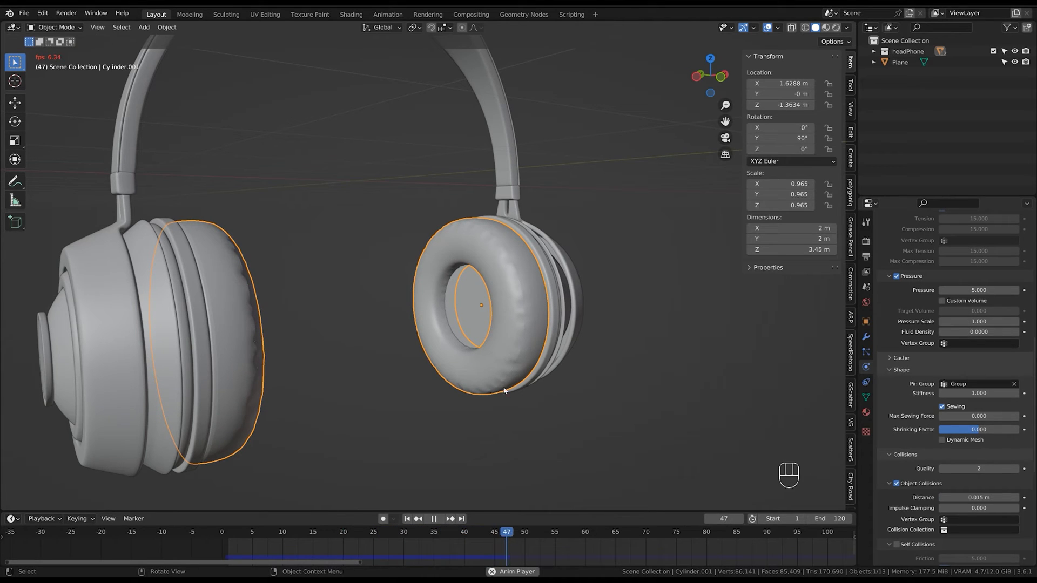
key(space)
middle_drag(579, 314, 521, 297)
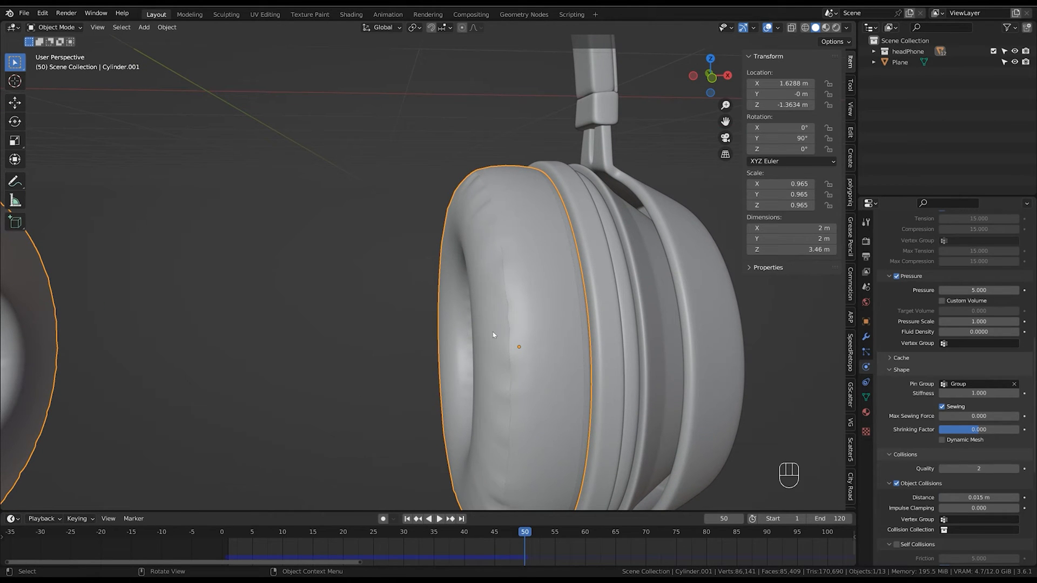
Add a Solidify modifier and a Subdivision Surface modifier to the ear cushion.
click(866, 337)
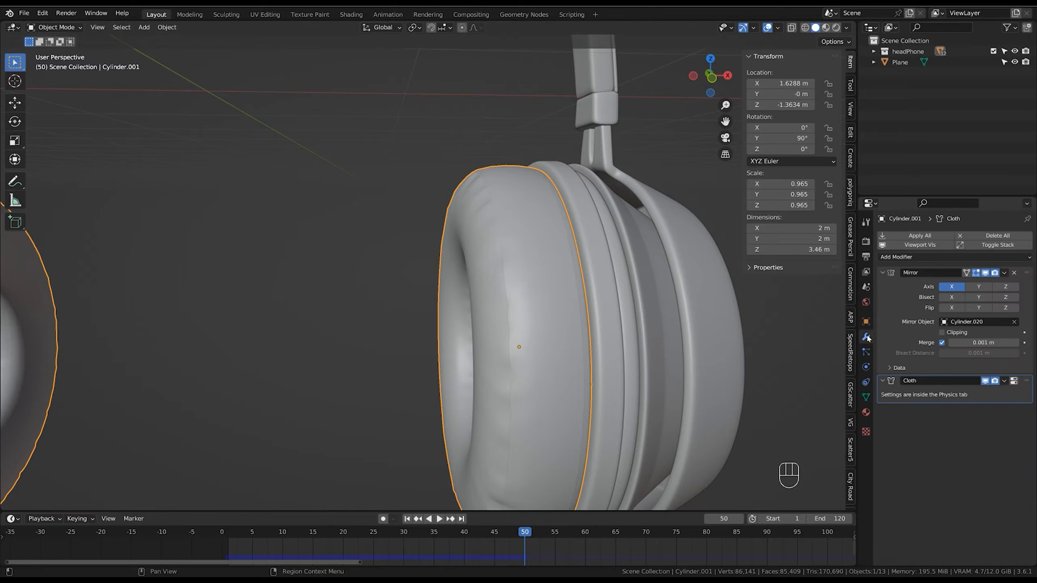
click(897, 257)
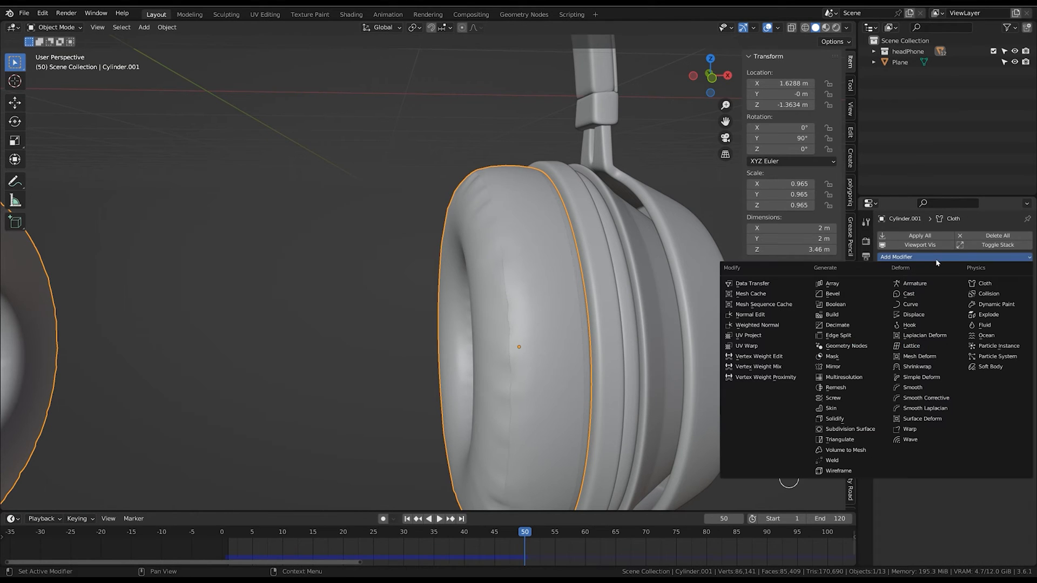
click(851, 420)
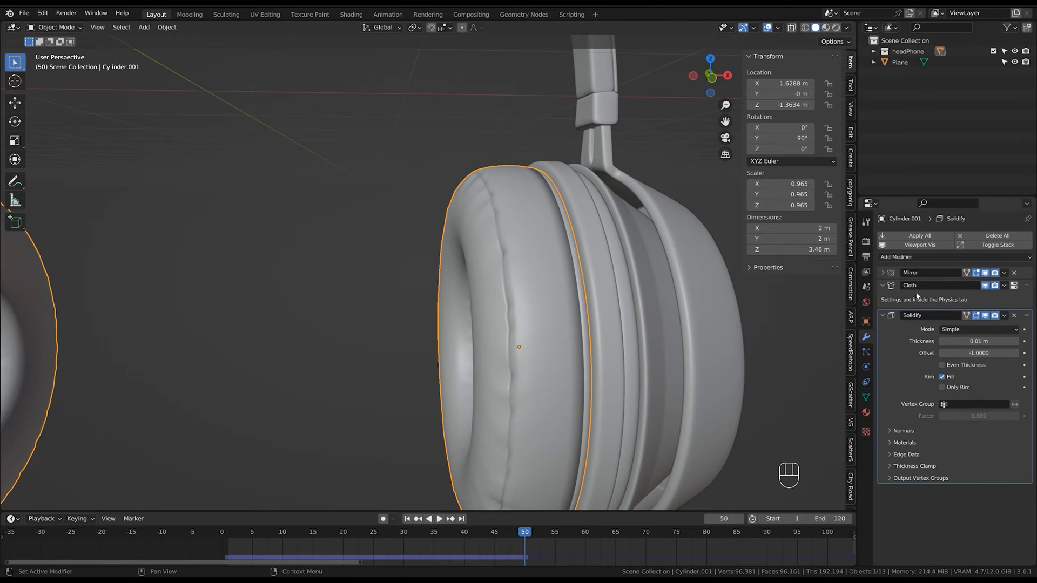
click(919, 258)
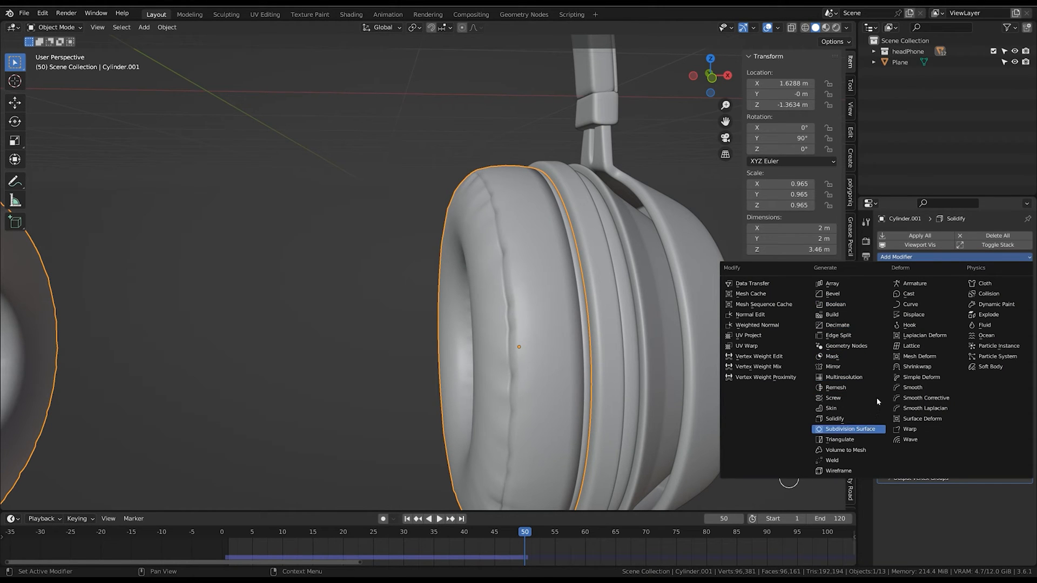
click(850, 429)
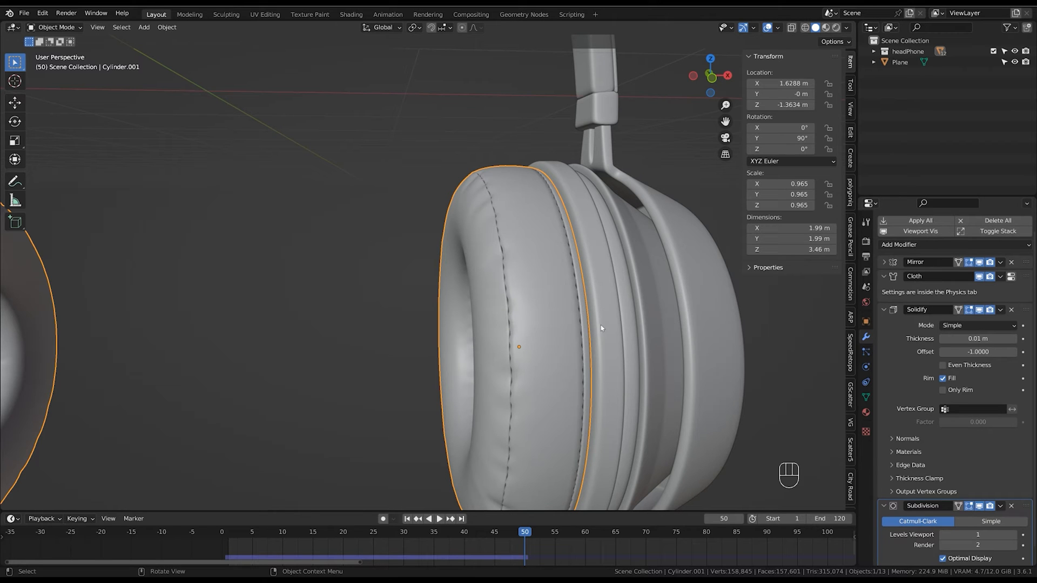
ctrl+middle_drag(601, 328, 621, 427)
scroll(1016, 508, down, 1)
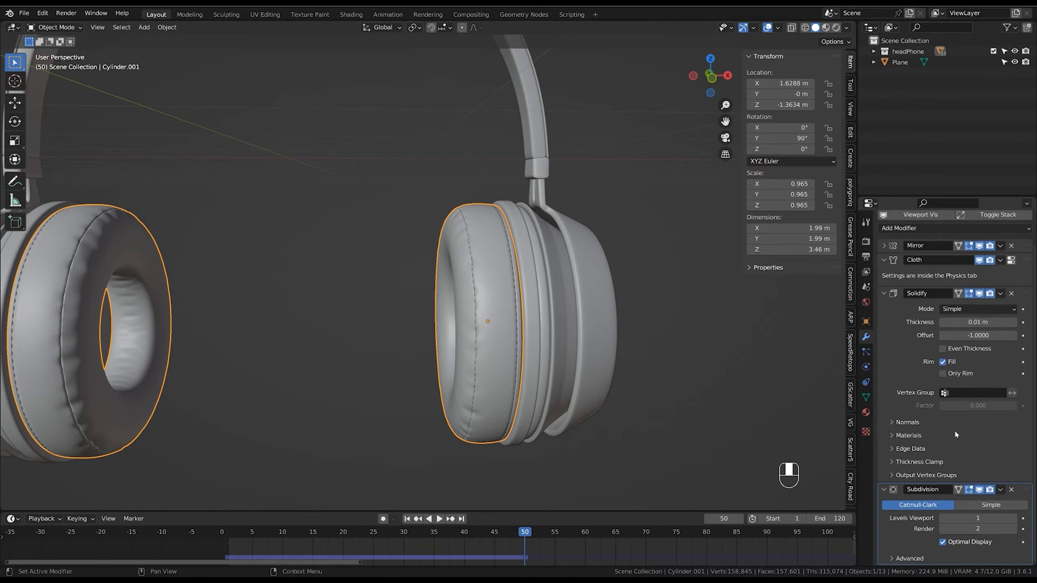
Set the Subdivision modifier's viewport and render levels both to 1.
click(1014, 518)
ctrl+middle_drag(745, 474, 588, 393)
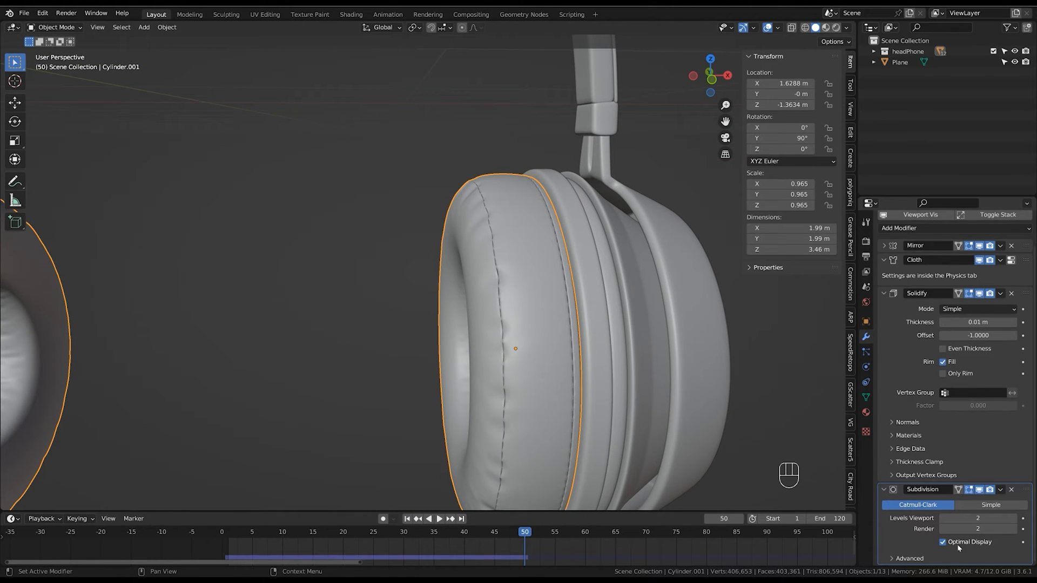
click(943, 518)
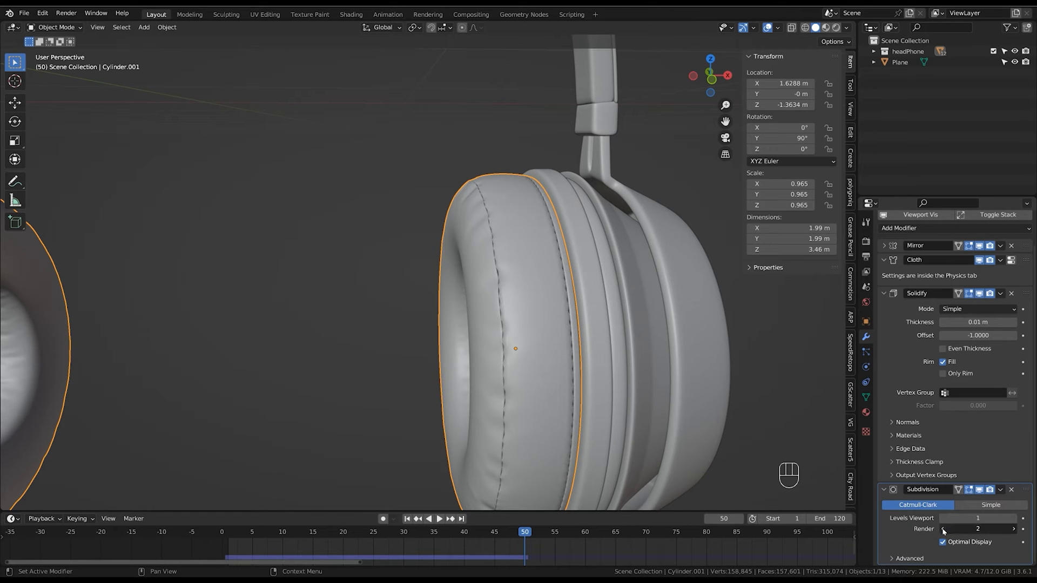
click(943, 529)
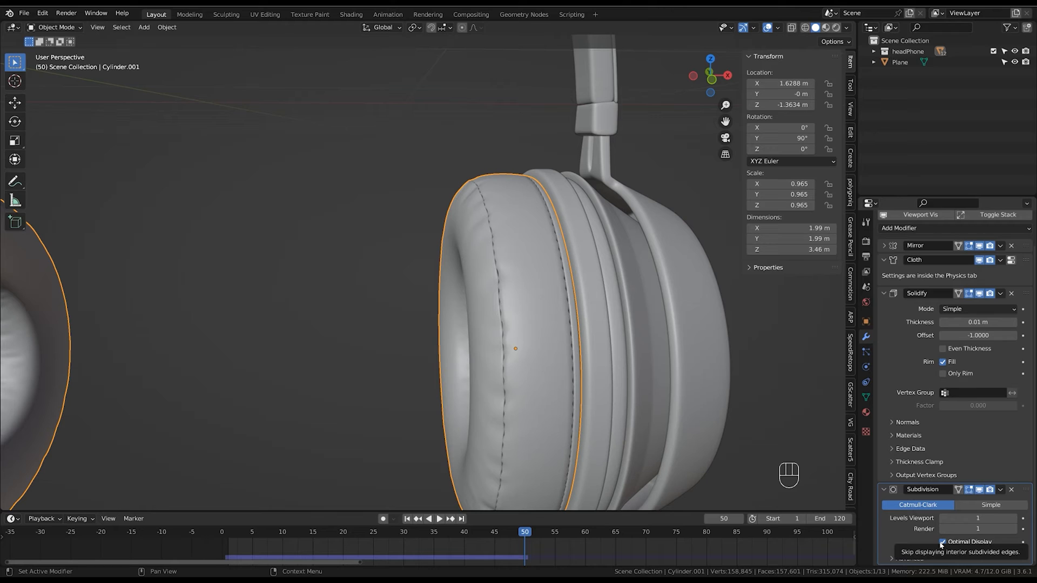
Collapse the cushion's modifiers and move the Mirror modifier to the end of the stack.
click(883, 490)
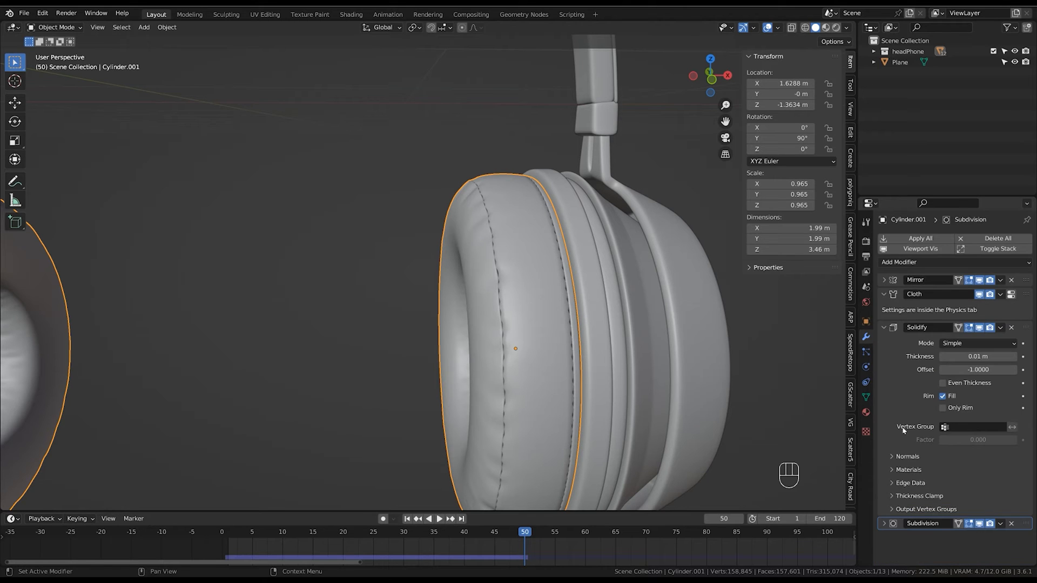
click(884, 327)
click(884, 294)
click(885, 280)
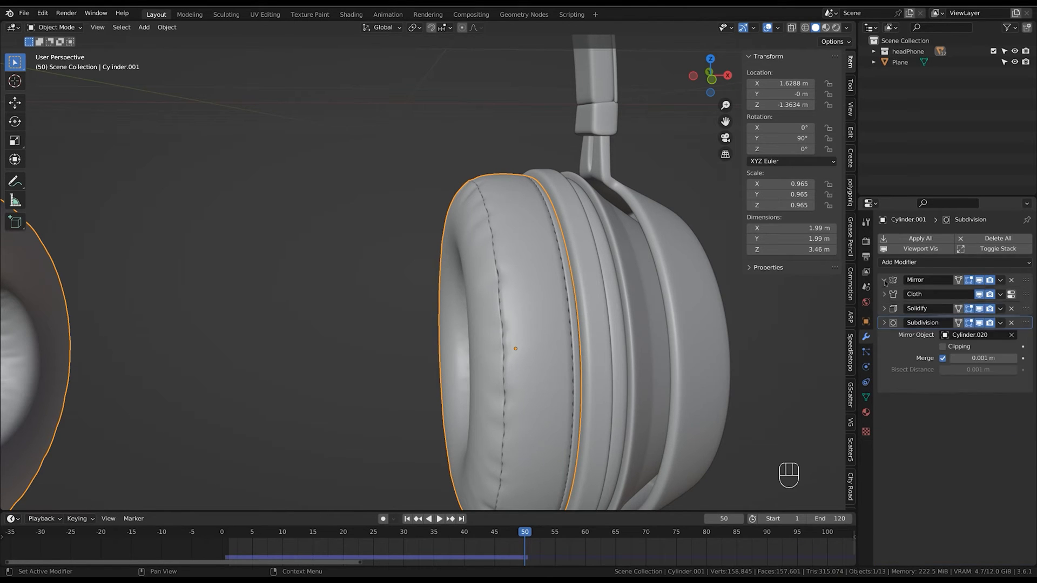
click(885, 280)
drag(1025, 280, 1009, 381)
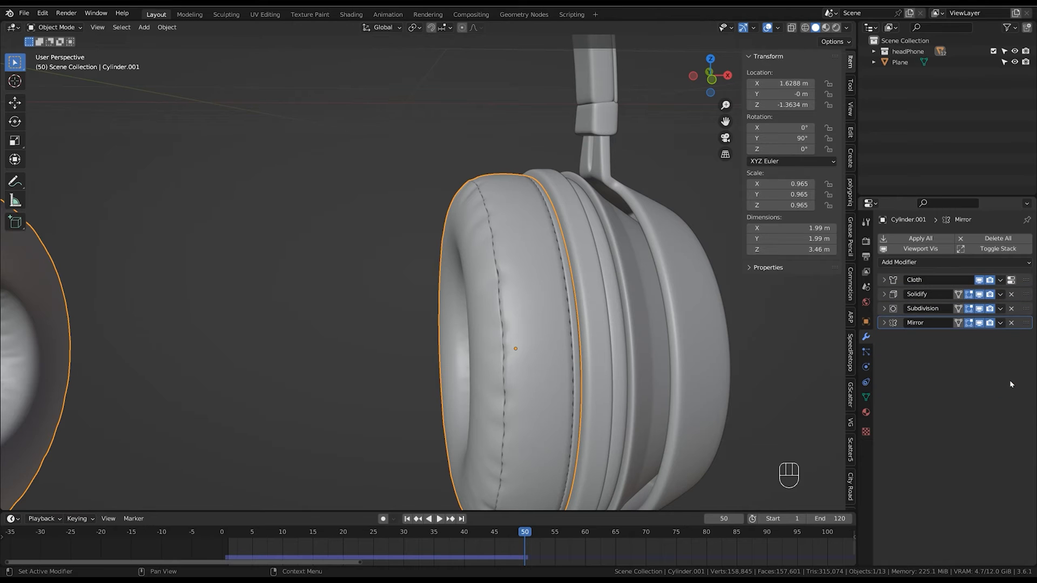
ctrl+middle_drag(648, 296, 630, 376)
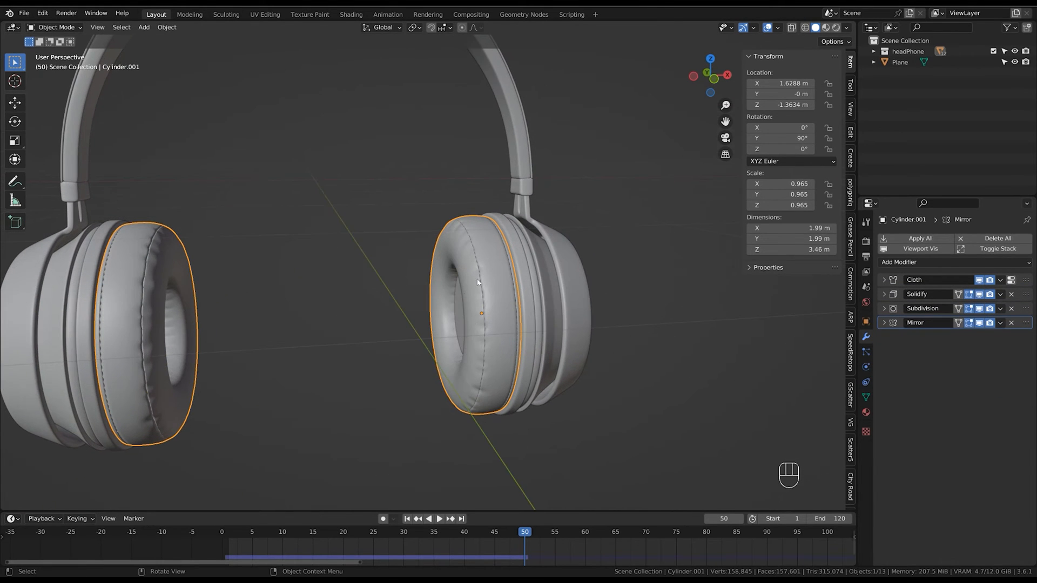
With Solidify, Subdivision and Mirror hidden in the viewport, rerun the cloth simulation from frame 0 and stop it at frame 71.
click(1001, 280)
drag(525, 539, 190, 566)
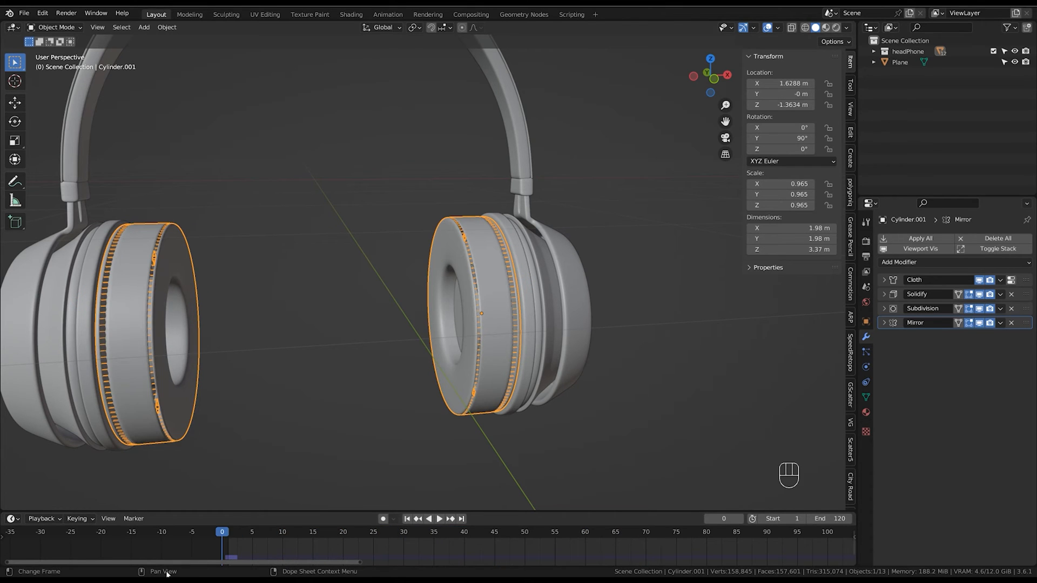
key(space)
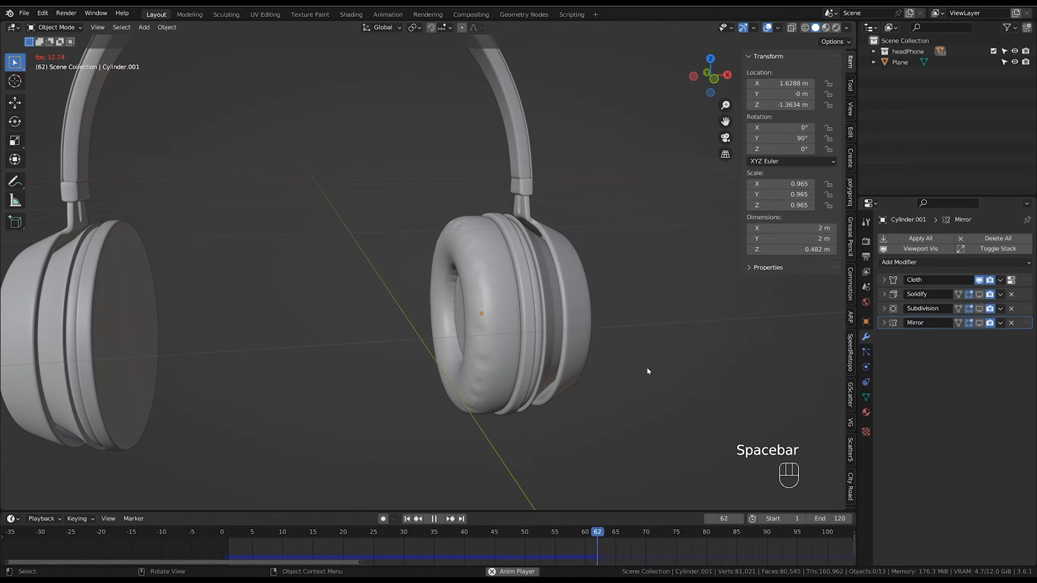
key(space)
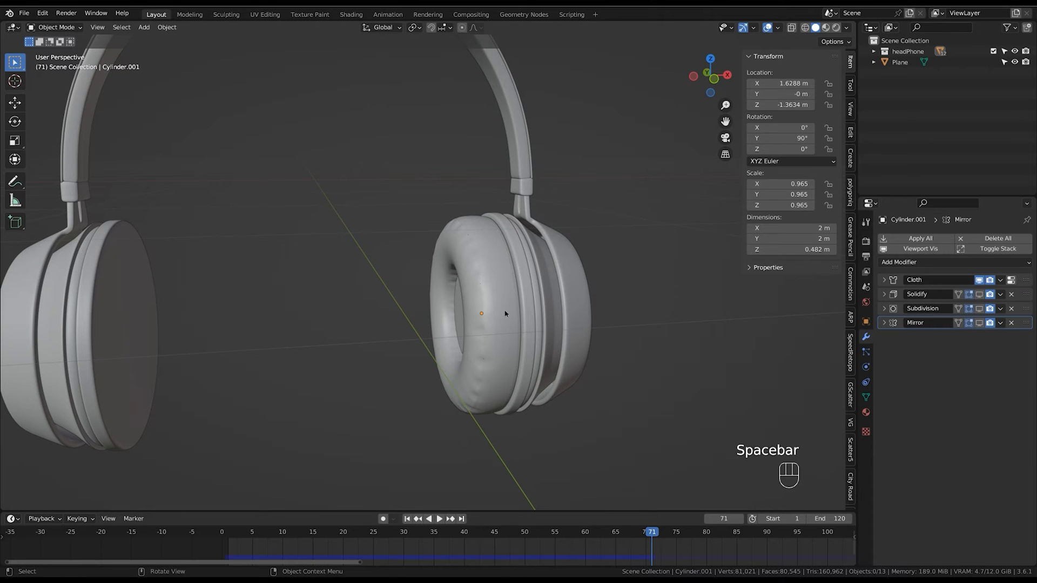
Show the Solidify, Subdivision and Mirror modifiers in the viewport again and apply the Cloth modifier.
middle_drag(505, 314, 508, 289)
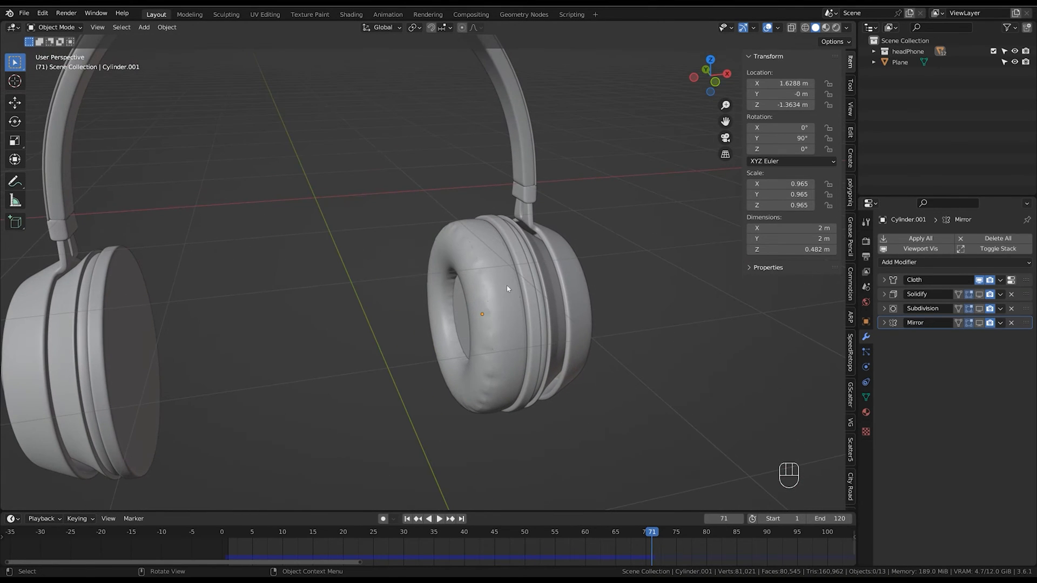
drag(979, 295, 979, 322)
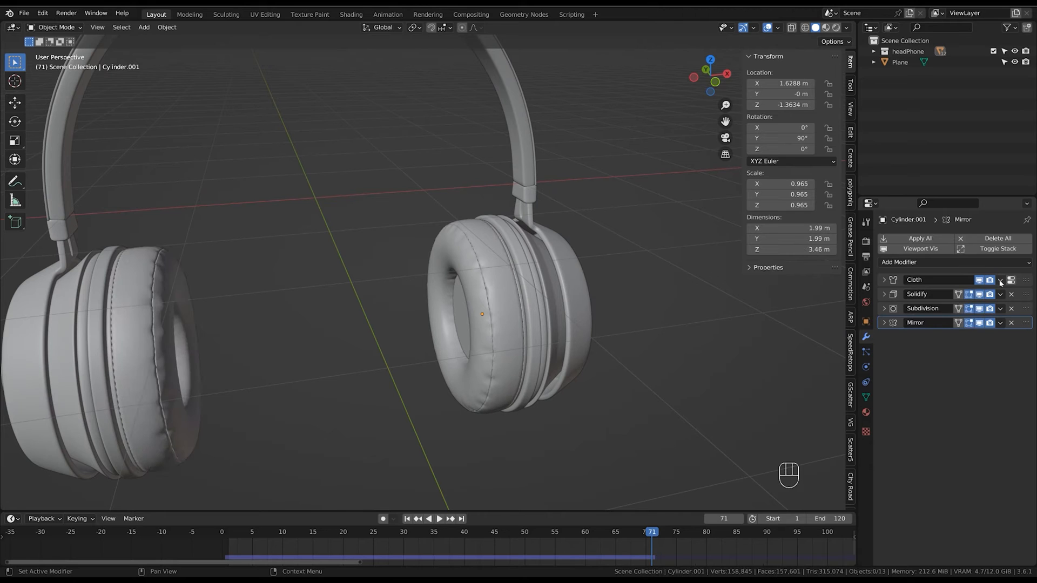
click(1001, 282)
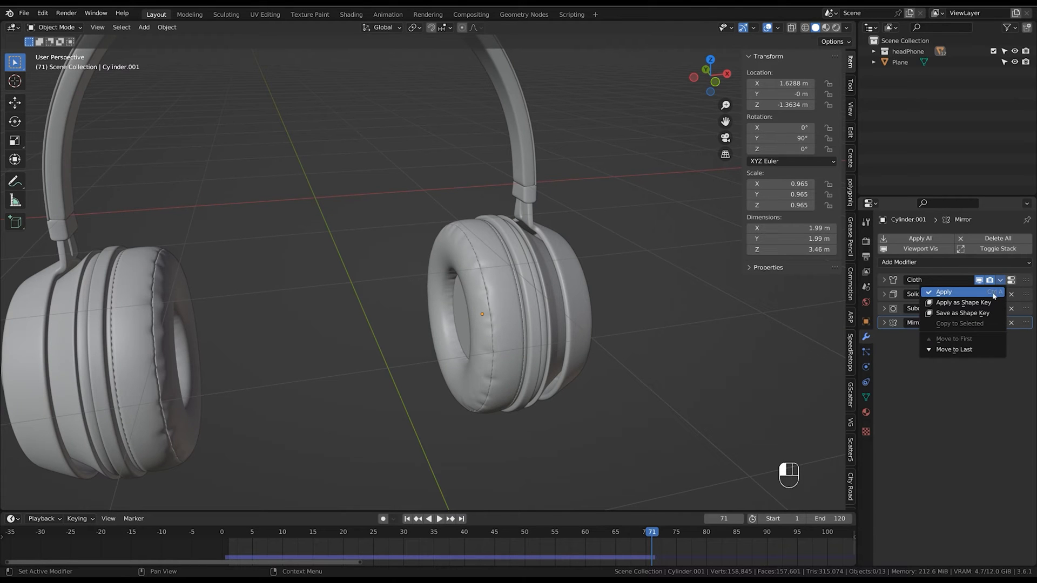
click(994, 296)
Examine the cushion's seams and folds up close from several sides and the whole headphone from the front.
middle_drag(615, 397, 480, 309)
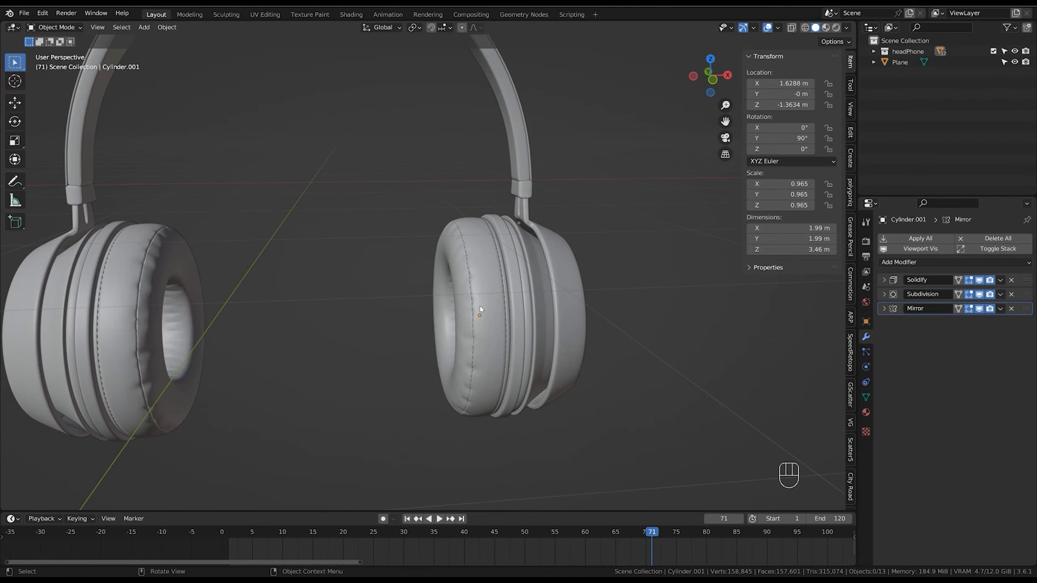
middle_drag(477, 252, 535, 356)
ctrl+middle_drag(535, 356, 525, 254)
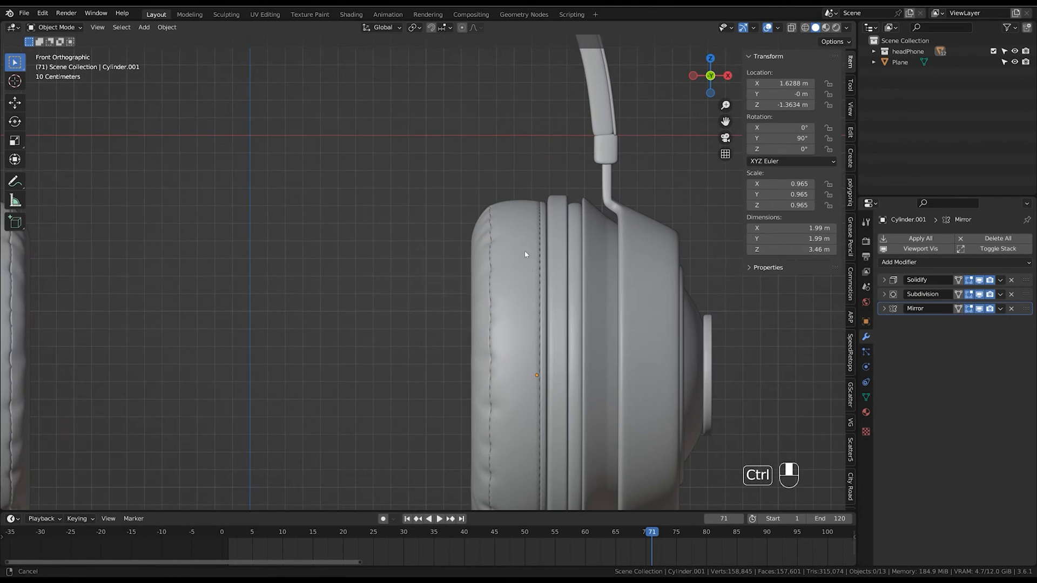
middle_drag(507, 302, 541, 261)
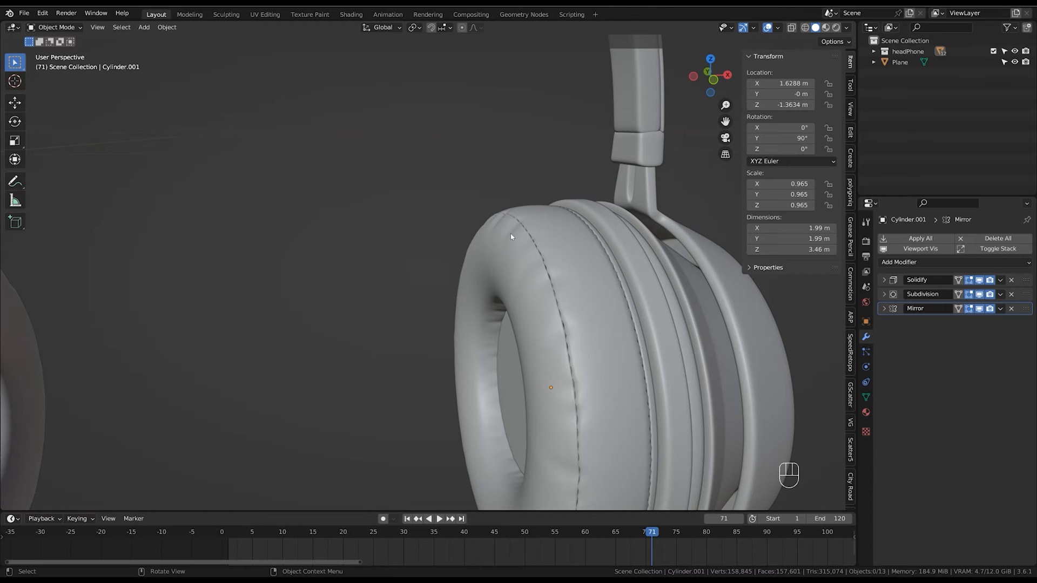
middle_drag(563, 296, 568, 248)
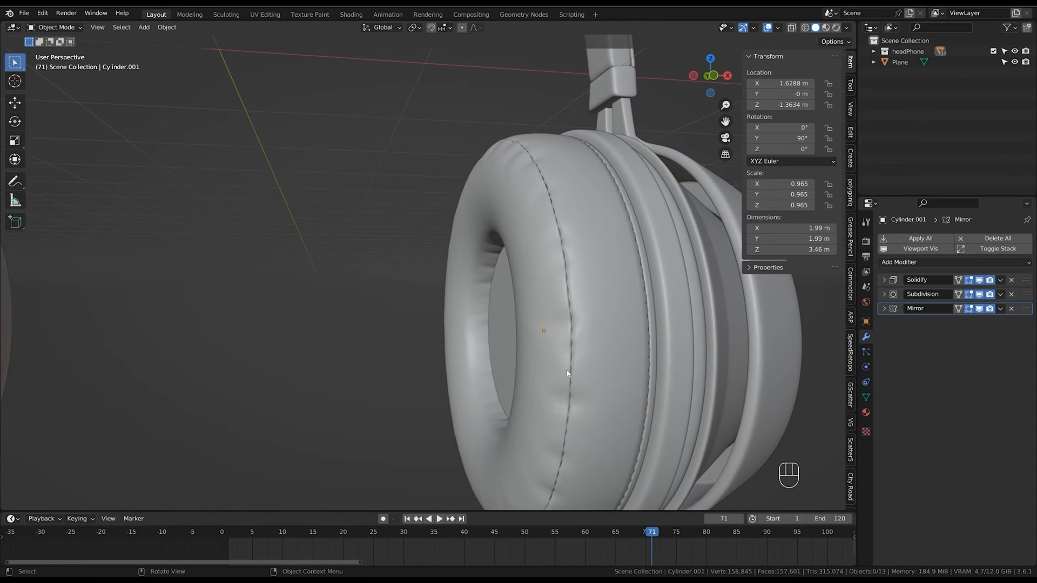
ctrl+middle_drag(573, 346, 632, 350)
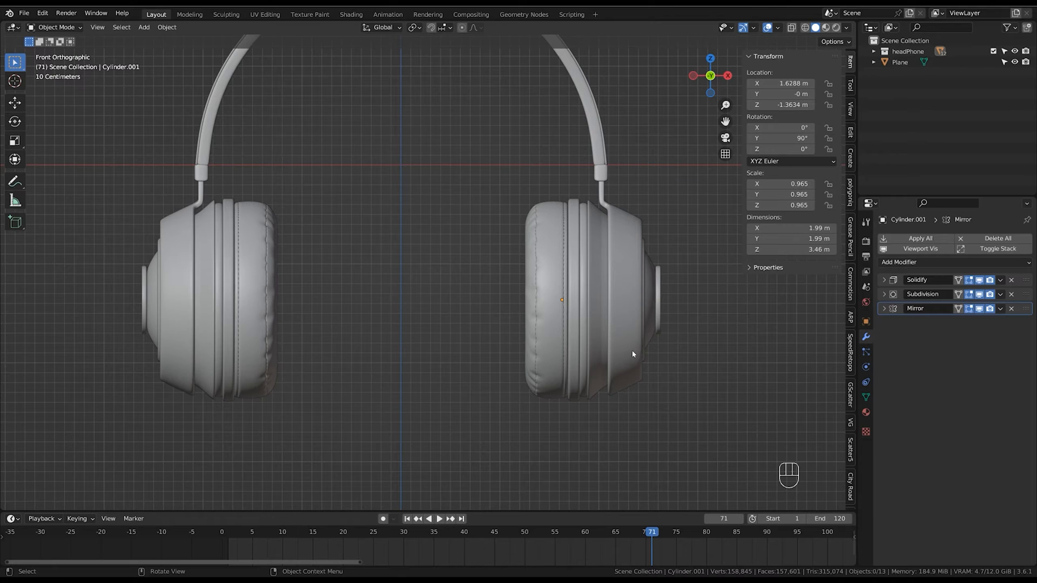
mouse_move(633, 354)
shift+middle_down()
mouse_move(637, 411)
mouse_move(644, 358)
mouse_move(681, 373)
mouse_move(622, 393)
mouse_move(632, 398)
mouse_move(631, 372)
shift+middle_up()
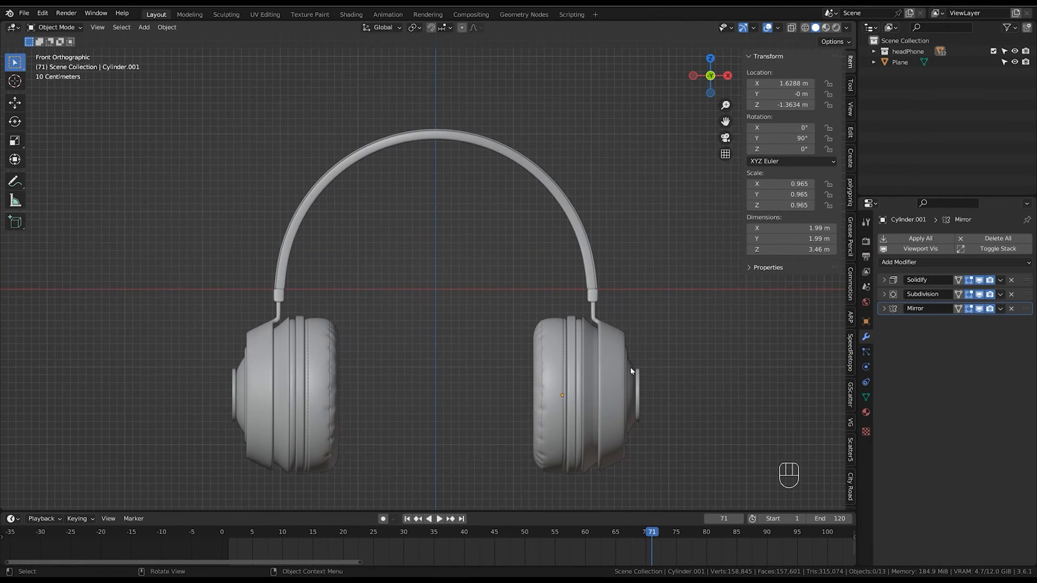
Select the curved headband and enter Edit Mode on its mesh.
click(581, 244)
key(g)
right_click(588, 230)
shift+middle_drag(588, 229, 603, 259)
ctrl+middle_drag(603, 260, 592, 211)
shift+middle_drag(645, 237, 583, 234)
key(Tab)
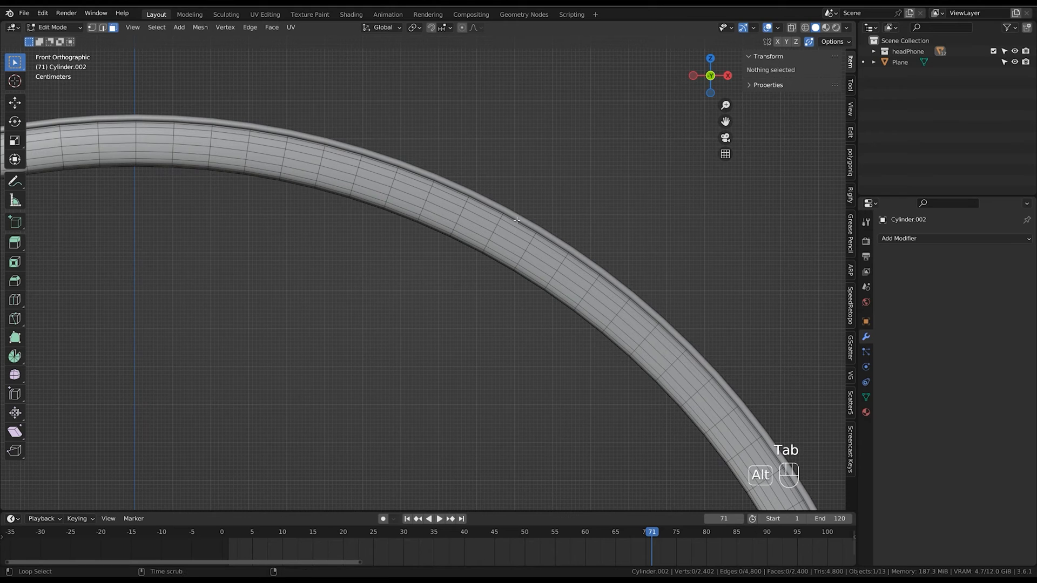
Select the lengthwise face loops near the headband's edges on both its front and back sides.
alt+click(502, 218)
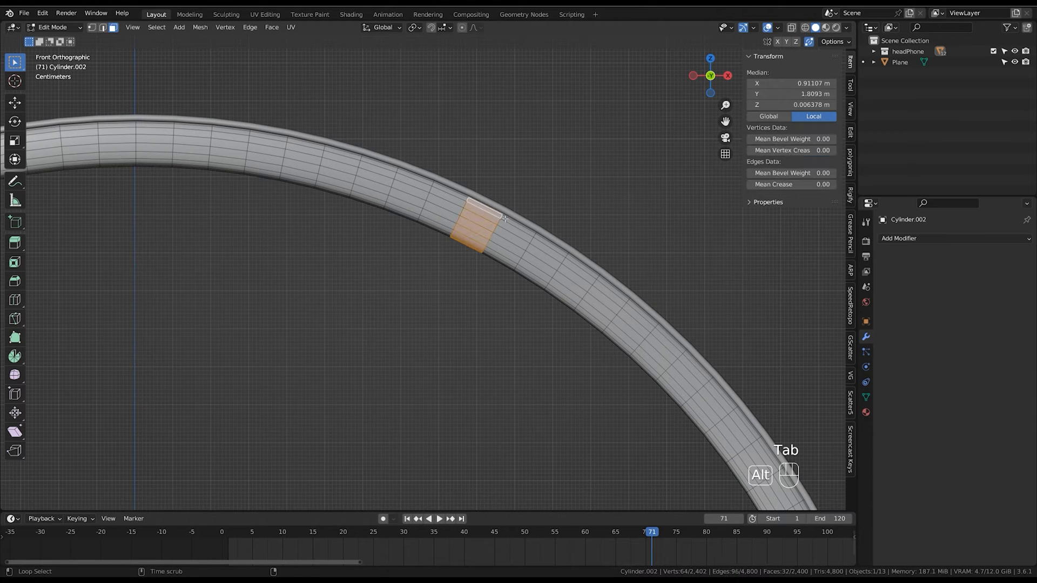
alt+click(527, 231)
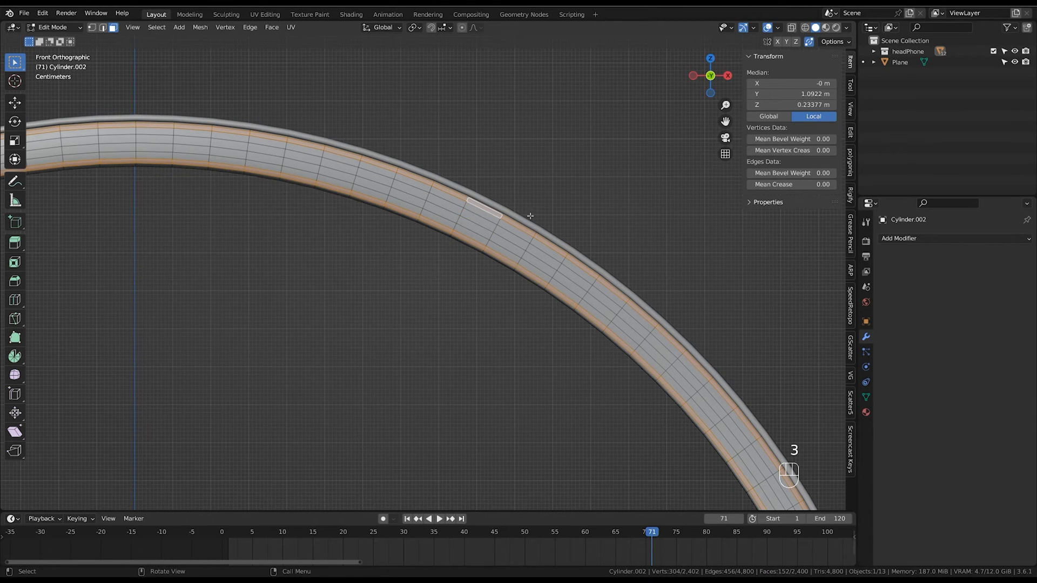
ctrl+middle_drag(530, 216, 556, 268)
key(alt+z)
middle_drag(621, 310, 593, 373)
alt+shift+click(393, 263)
shift+middle_drag(357, 405, 476, 309)
shift+middle_drag(472, 359, 491, 331)
ctrl+middle_drag(490, 331, 487, 302)
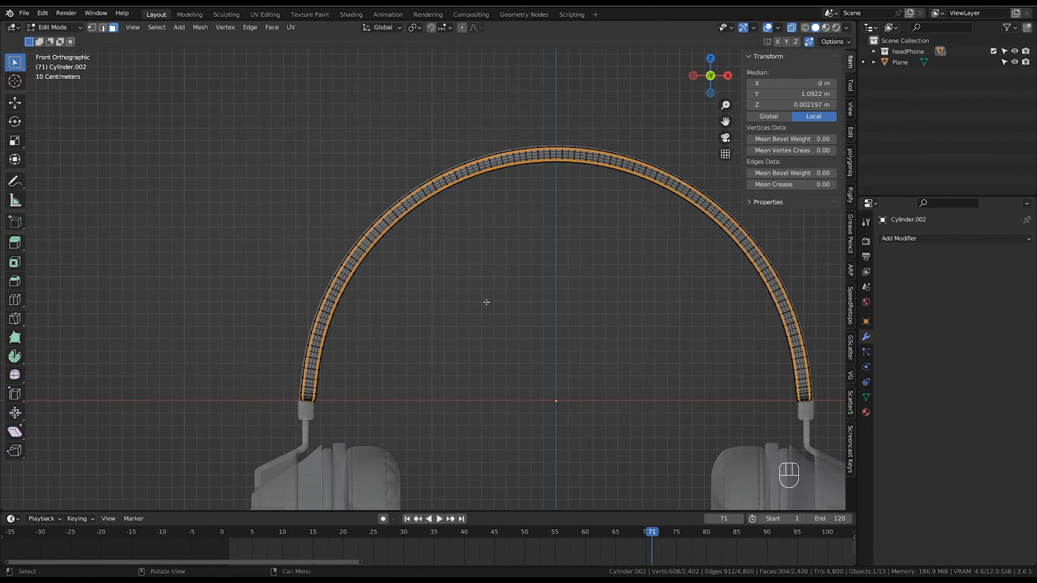
Lasso-deselect the faces along the headband's inner curve and at its ends, keeping only the loops near the outer curve selected.
key(w)
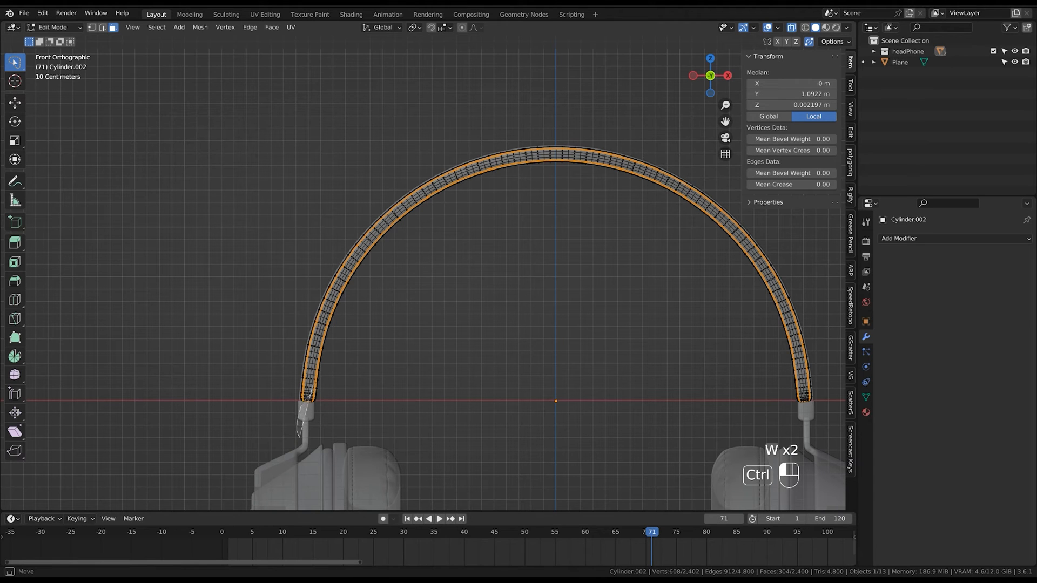
mouse_move(314, 384)
ctrl+mouse_down()
mouse_move(326, 394)
mouse_move(310, 396)
ctrl+mouse_up()
mouse_move(320, 350)
ctrl+mouse_down()
mouse_move(328, 278)
mouse_move(404, 210)
mouse_move(437, 206)
ctrl+mouse_up()
mouse_move(380, 276)
ctrl+mouse_down()
mouse_move(412, 200)
mouse_move(480, 165)
mouse_move(577, 156)
mouse_move(672, 186)
ctrl+mouse_up()
ctrl+drag(631, 173, 609, 182)
mouse_move(679, 194)
ctrl+mouse_down()
mouse_move(674, 227)
mouse_move(661, 211)
mouse_move(731, 232)
mouse_move(759, 280)
ctrl+mouse_up()
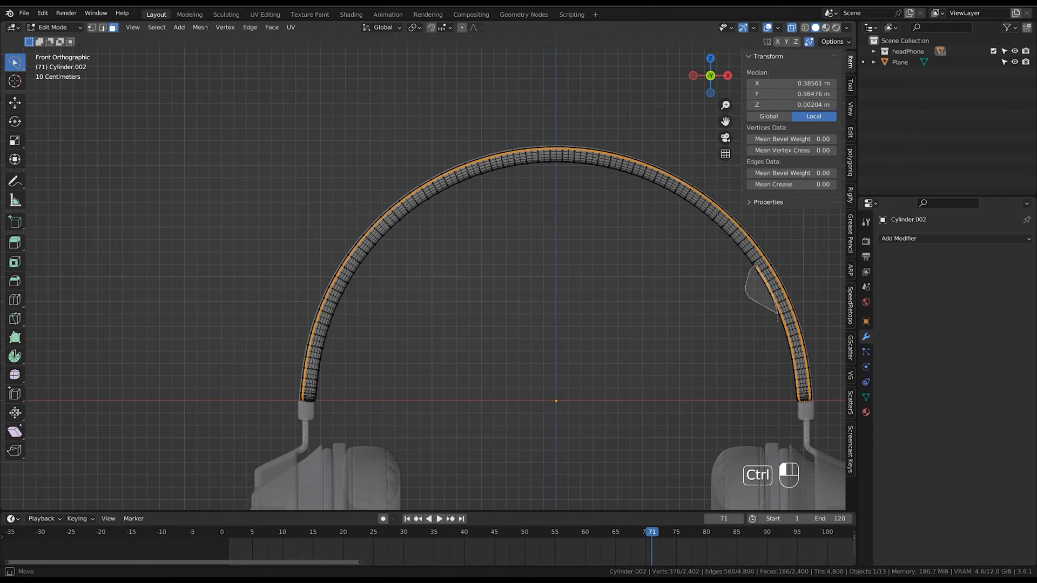
ctrl+drag(777, 318, 778, 317)
mouse_move(769, 293)
ctrl+mouse_down()
mouse_move(767, 336)
mouse_move(789, 341)
mouse_move(792, 368)
ctrl+mouse_up()
ctrl+drag(776, 364, 778, 345)
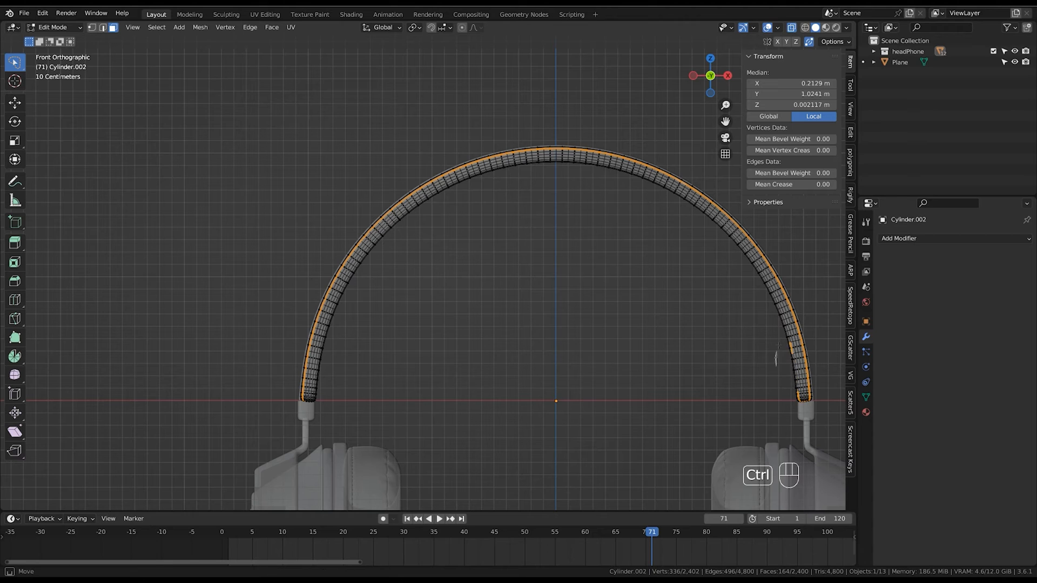
ctrl+drag(803, 423, 804, 421)
ctrl+drag(798, 404, 817, 409)
ctrl+drag(328, 422, 320, 398)
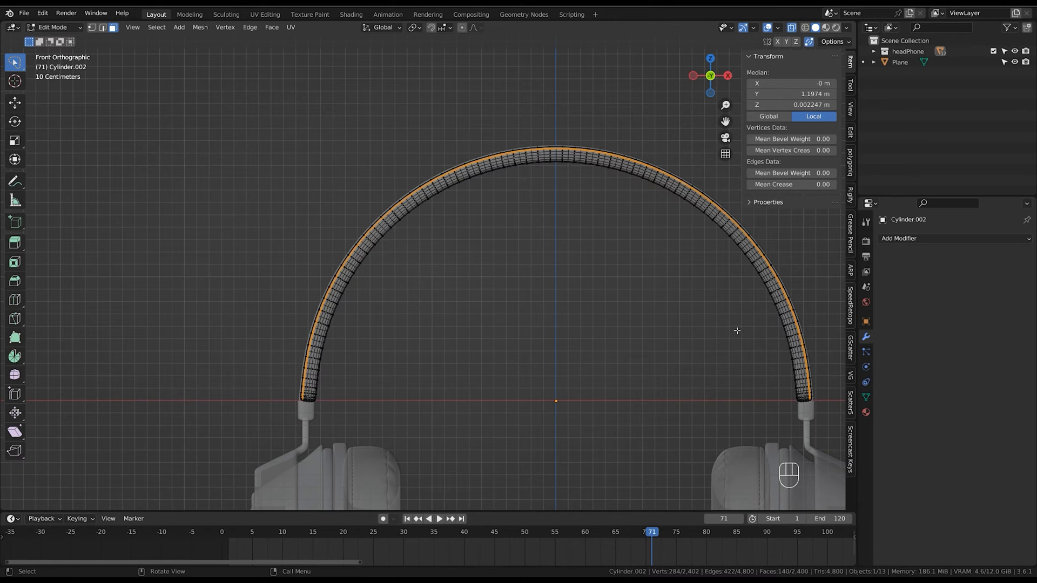
Delete only the selected faces near the headband's outer curve, keeping their edges and vertices as sewing edges.
key(x)
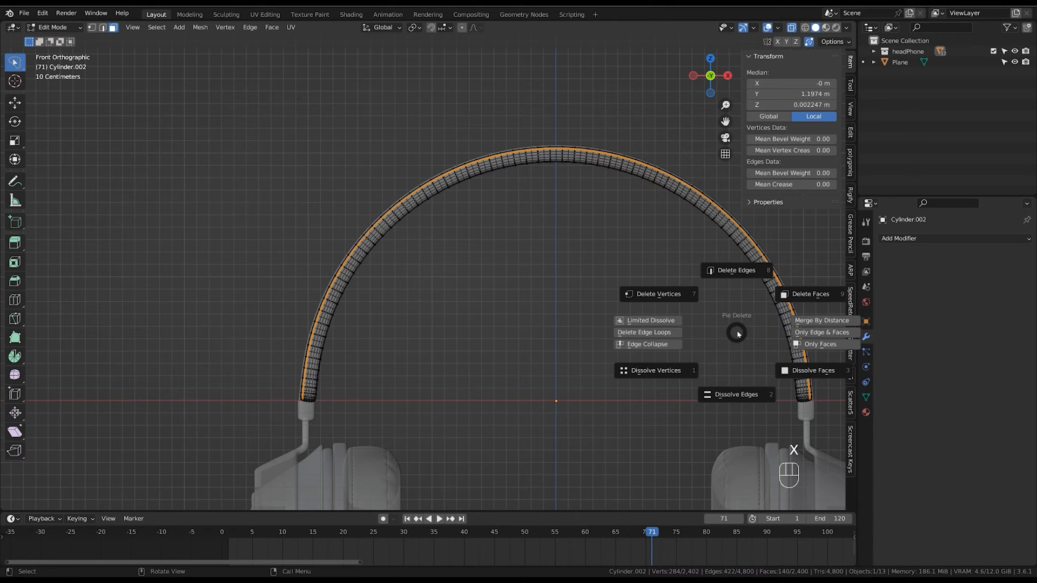
click(832, 349)
key(w)
key(w)
key(alt+z)
middle_drag(787, 319, 536, 373)
key(alt+z)
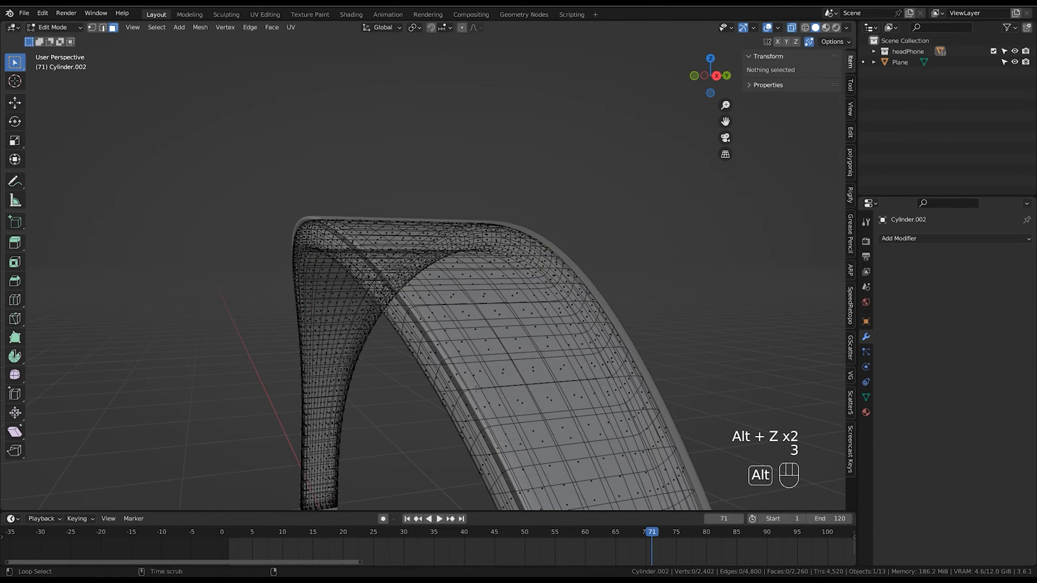
Select the lengthwise face loops running along both edges of the headband as candidates for pinning.
alt+click(489, 380)
middle_drag(524, 348, 590, 342)
key(alt+z)
key(alt+z)
alt+click(476, 419)
alt+shift+click(513, 368)
ctrl+middle_drag(590, 342, 582, 370)
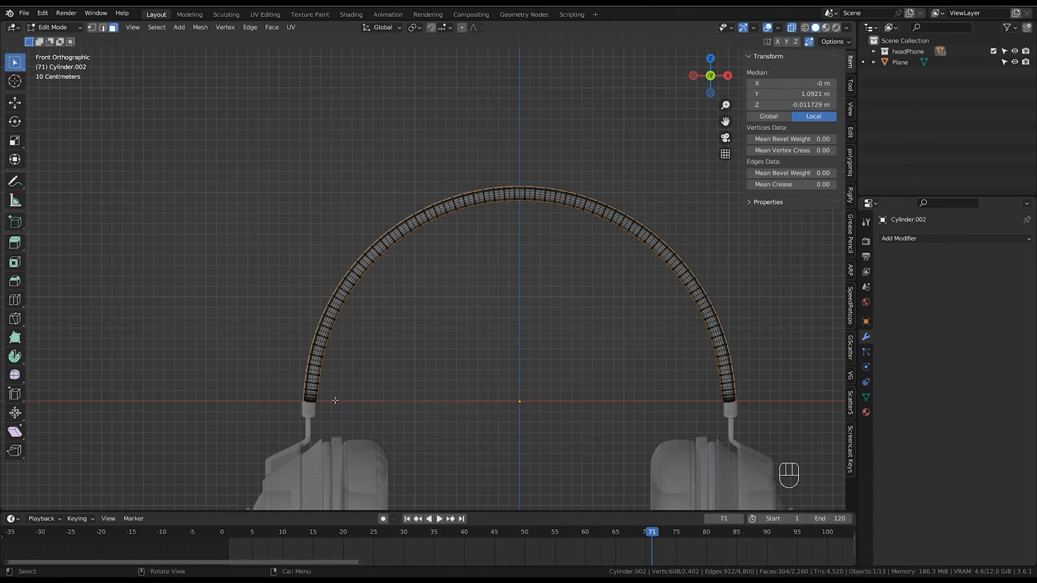
Lasso-deselect the face loops along the headband's inner curve in front view, keeping only those on the outer curve selected.
key(w)
key(w)
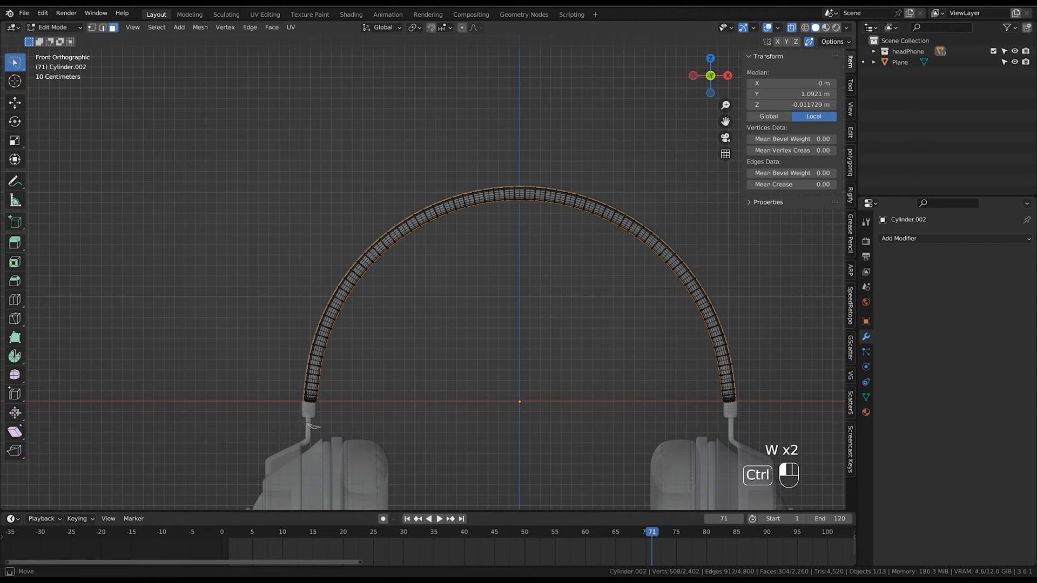
mouse_move(320, 427)
ctrl+mouse_down()
mouse_move(339, 298)
mouse_move(391, 246)
mouse_move(460, 202)
mouse_move(544, 194)
ctrl+mouse_up()
mouse_move(610, 219)
ctrl+mouse_down()
mouse_move(659, 257)
mouse_move(683, 296)
ctrl+mouse_up()
ctrl+drag(714, 339, 705, 441)
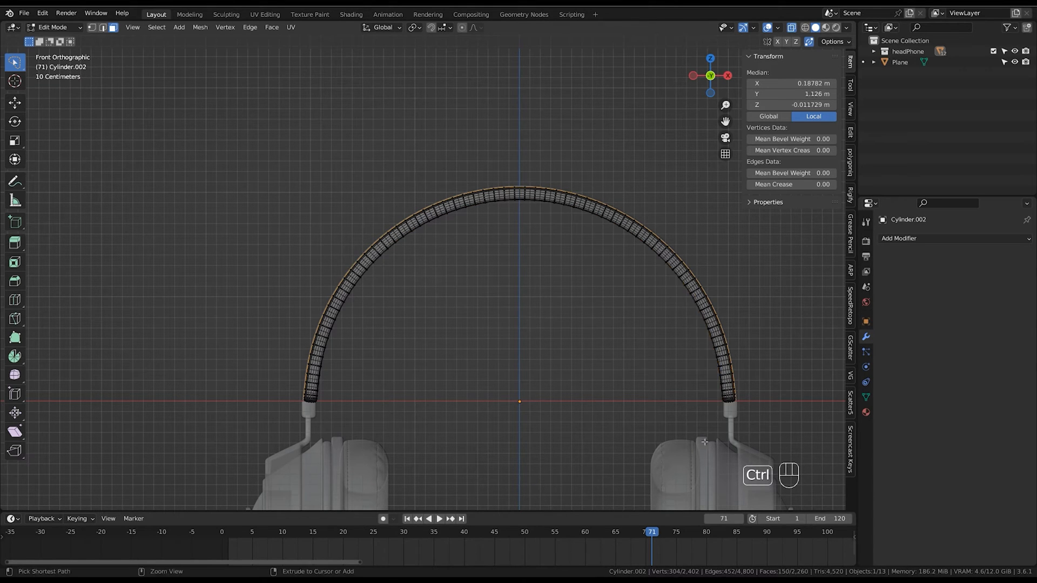
Create a vertex group for the selected outer-curve faces, assign them to it, and return to Object Mode with X-ray off.
click(866, 398)
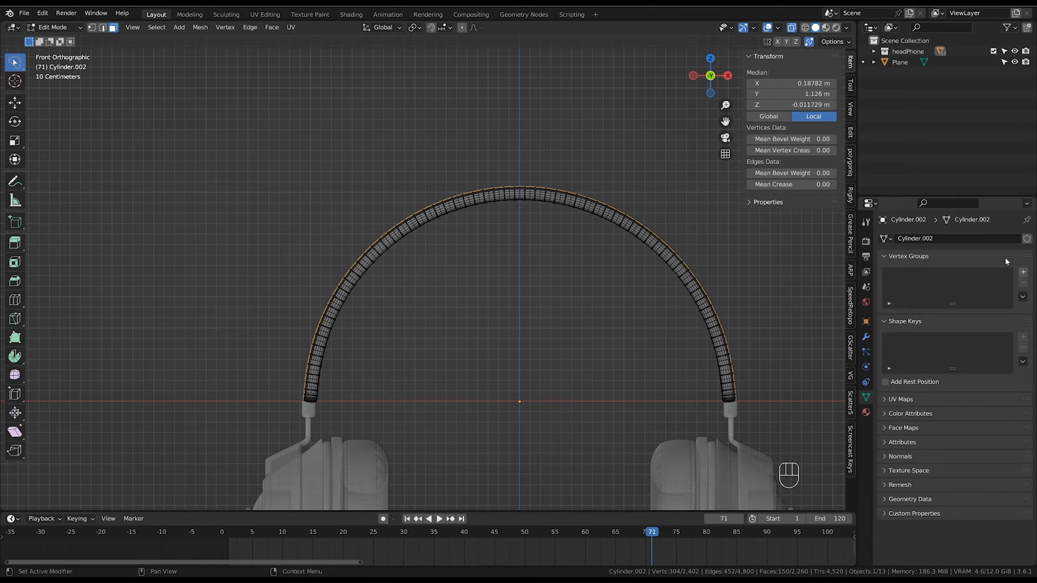
click(1024, 272)
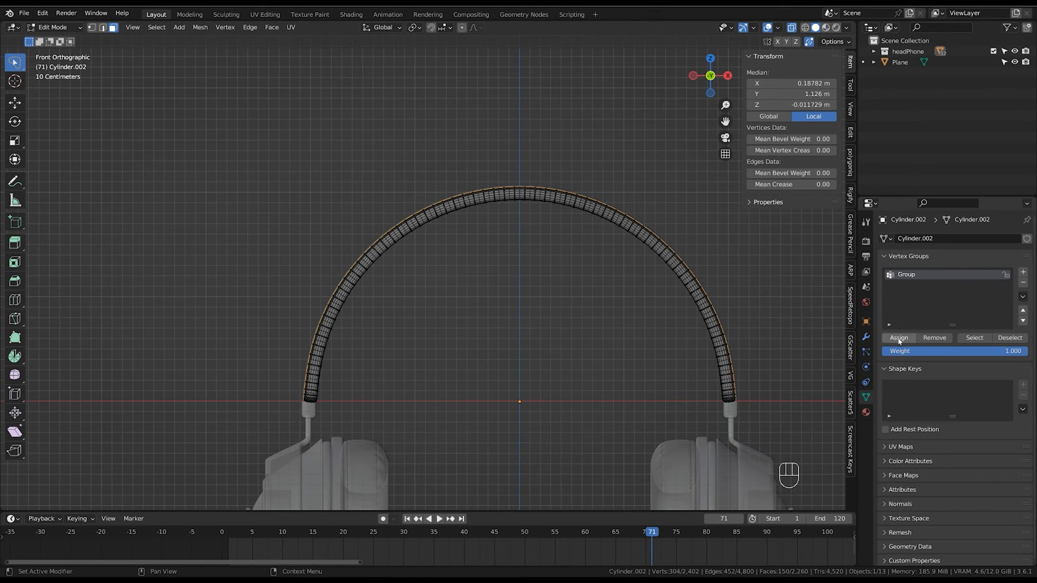
middle_drag(702, 346, 764, 404)
key(Tab)
key(alt+z)
Add Cloth physics to the headband, enable Pressure, and set the gravity field weight to 0.
click(866, 370)
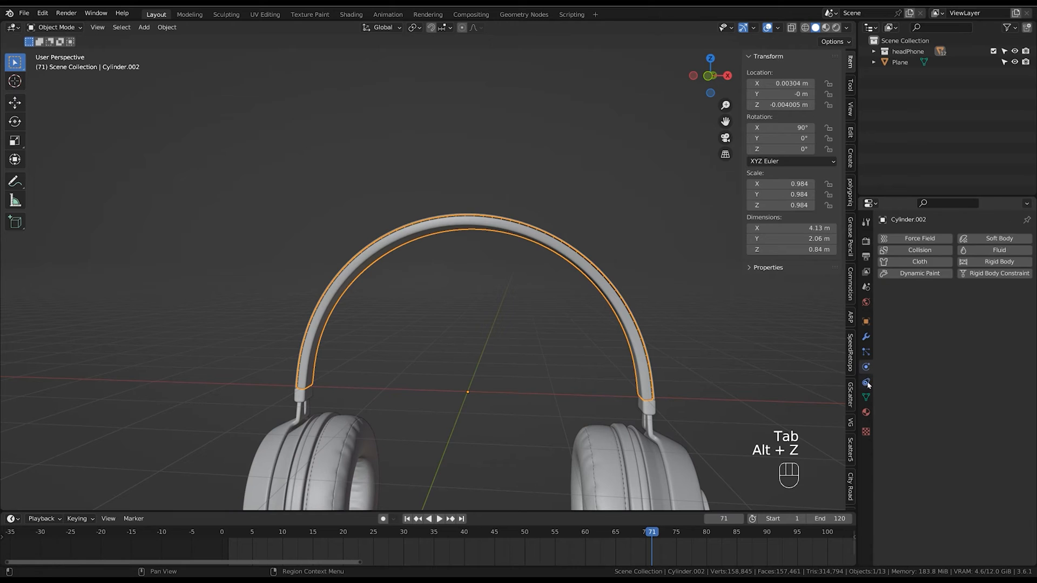
click(917, 262)
scroll(934, 484, down, 12)
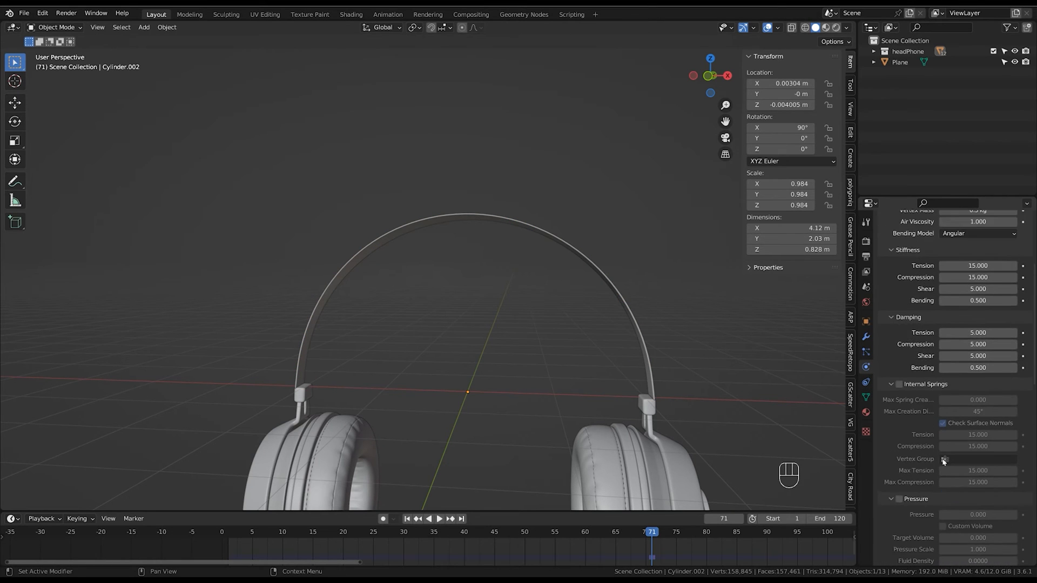
click(900, 322)
scroll(945, 384, down, 12)
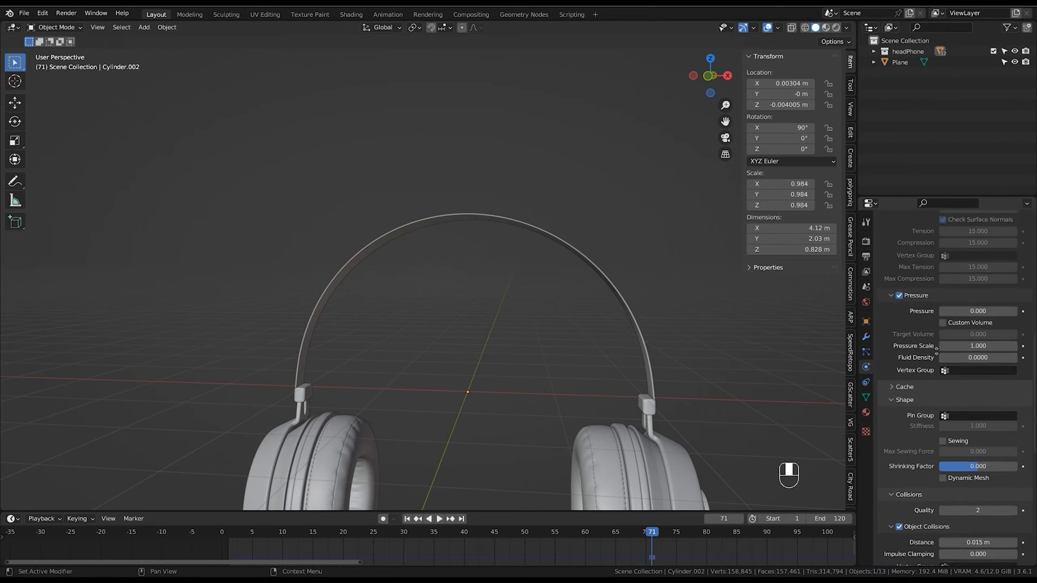
scroll(945, 342, down, 2)
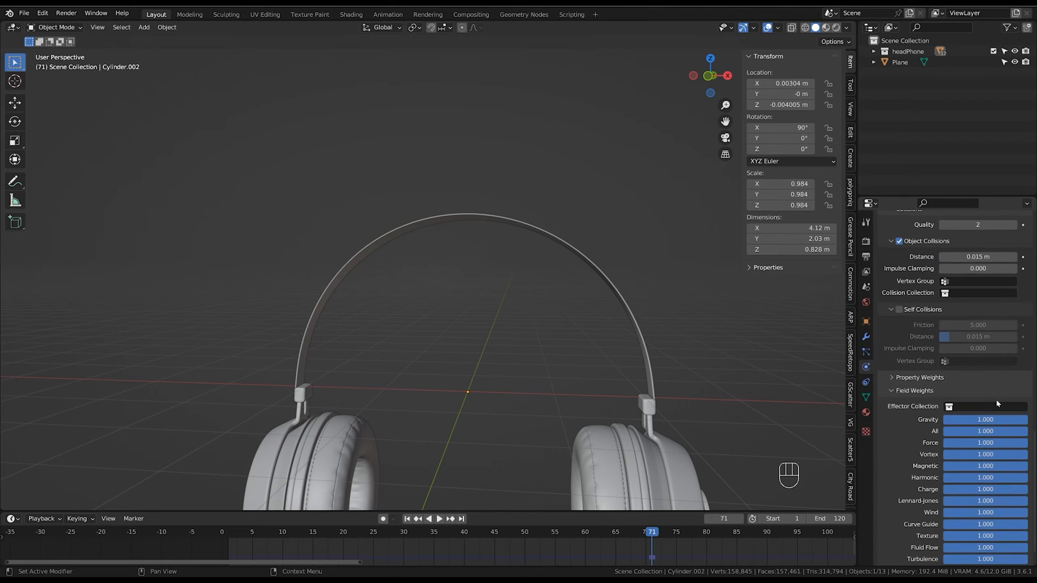
drag(950, 427, 876, 419)
Use the vertex group "Group" as the cloth's pin group and enable Sewing.
middle_drag(929, 314, 931, 430)
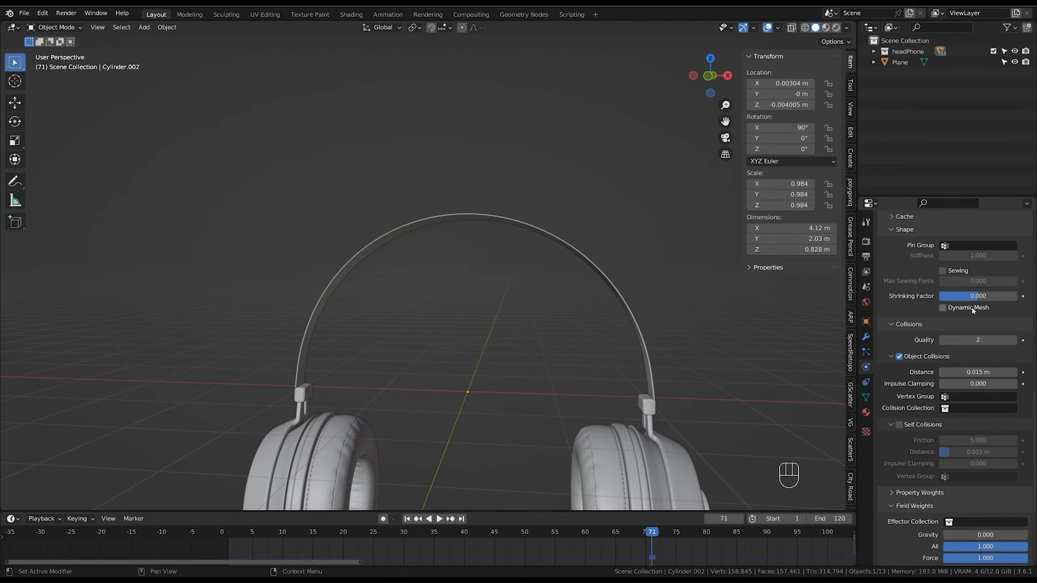
middle_drag(970, 380, 972, 432)
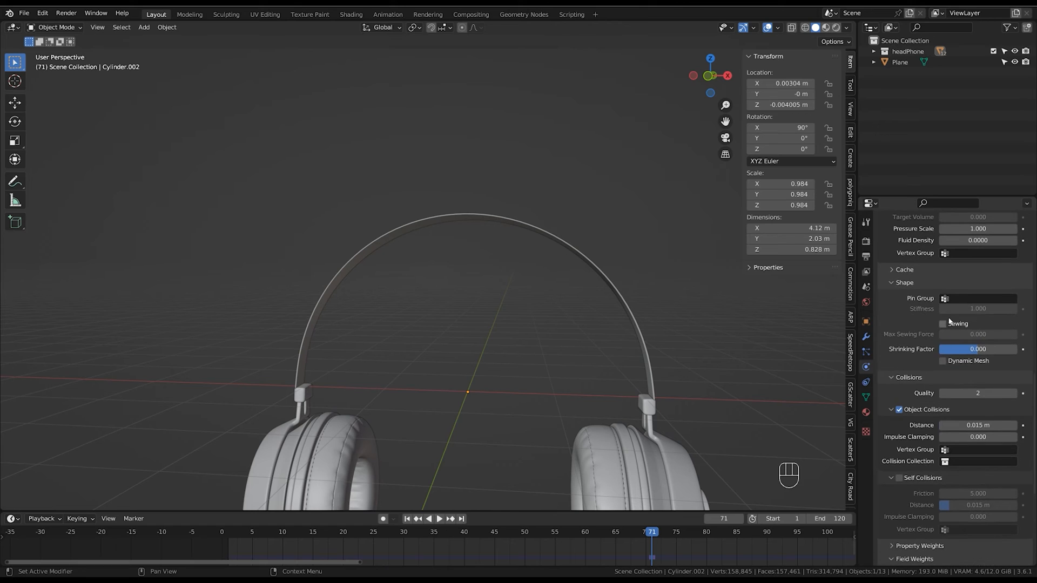
click(977, 299)
click(975, 314)
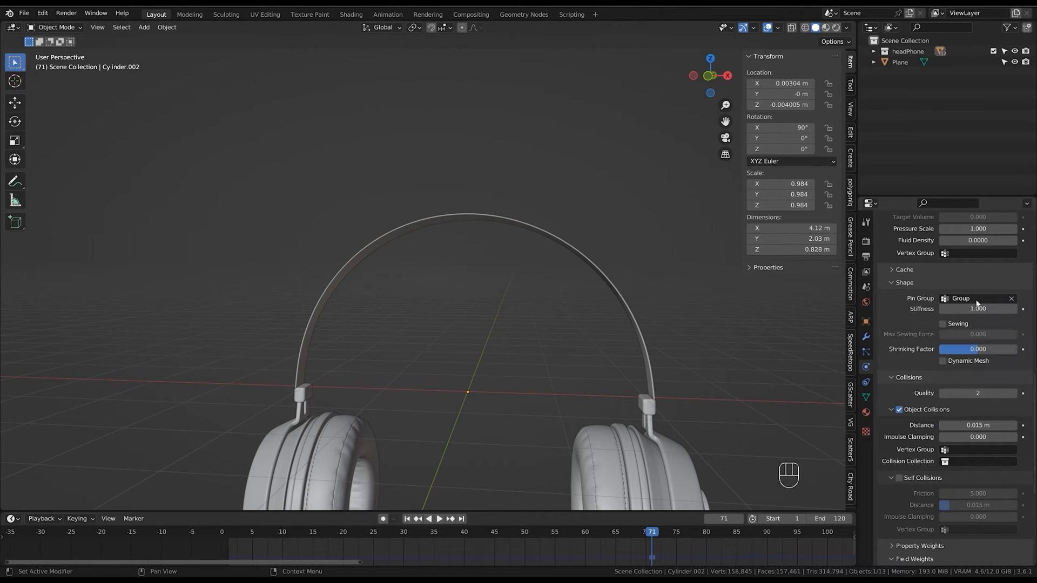
click(943, 324)
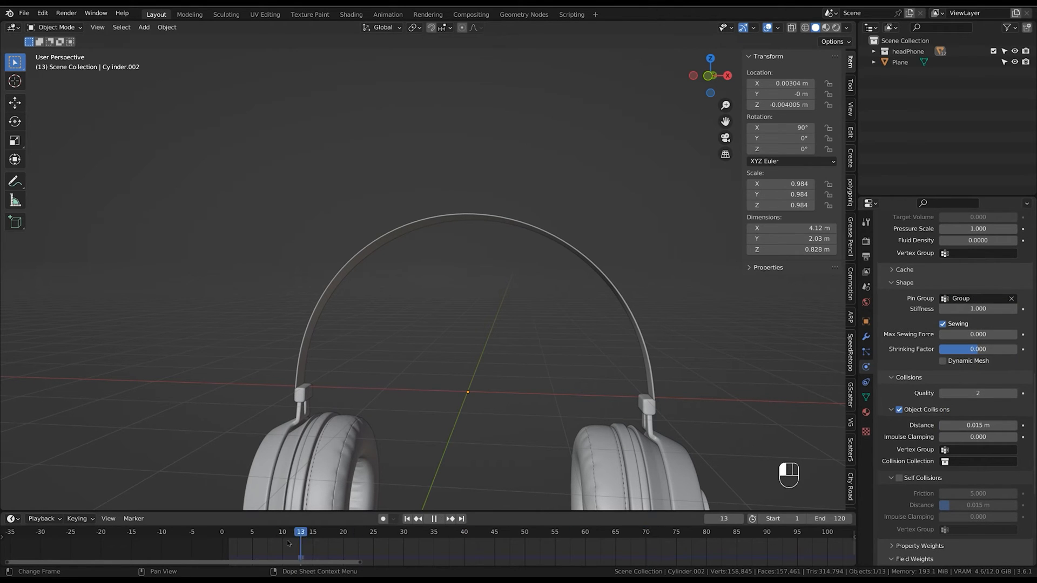
Play the headband's cloth simulation from the start and check how the sewing edges close.
key(space)
middle_drag(702, 292, 675, 351)
key(space)
key(space)
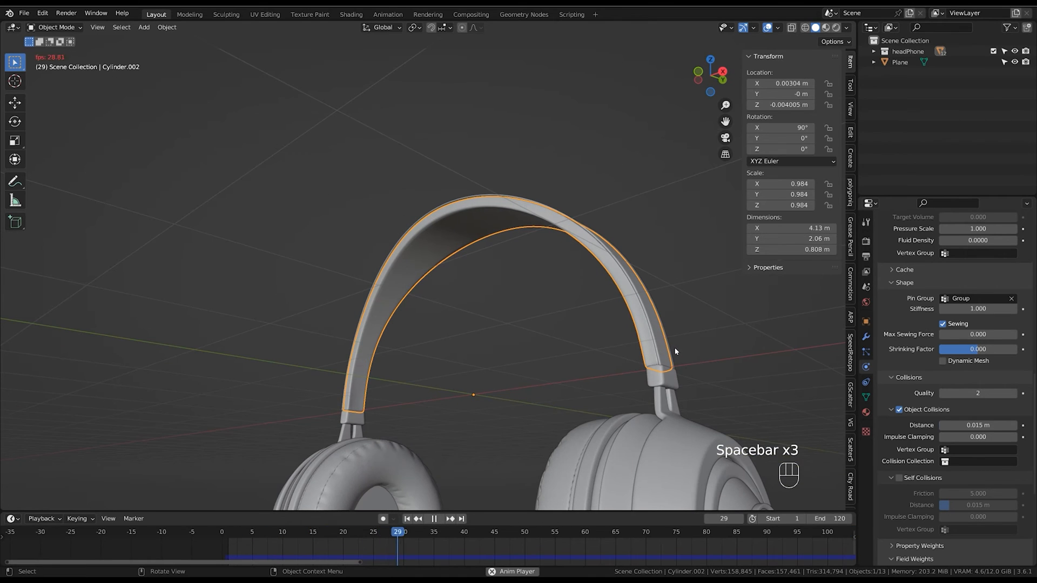
key(space)
Set the headband cloth's pressure to 10 and replay the simulation.
scroll(978, 378, up, 8)
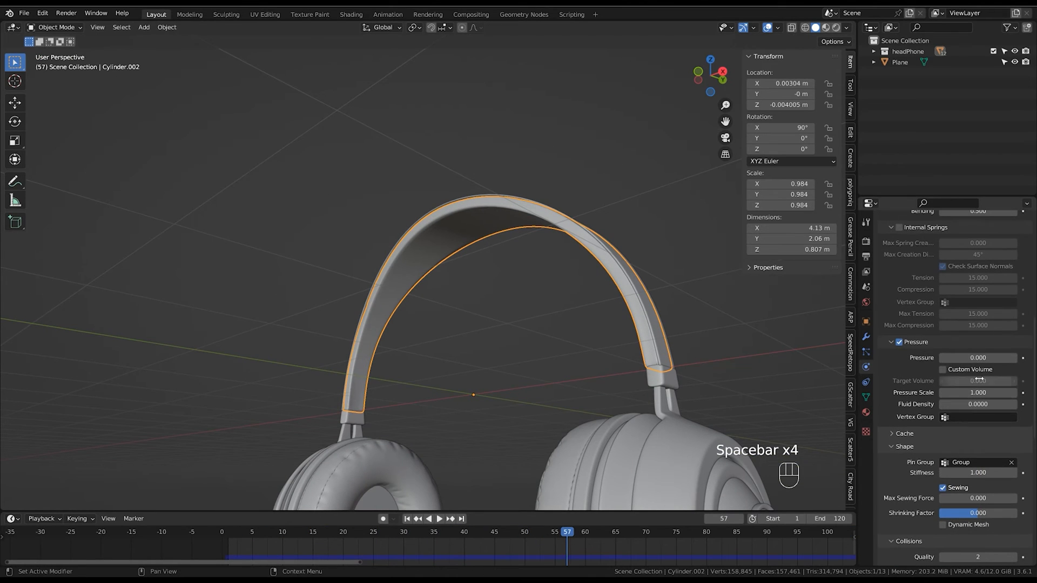
click(988, 356)
text(10)
key(Return)
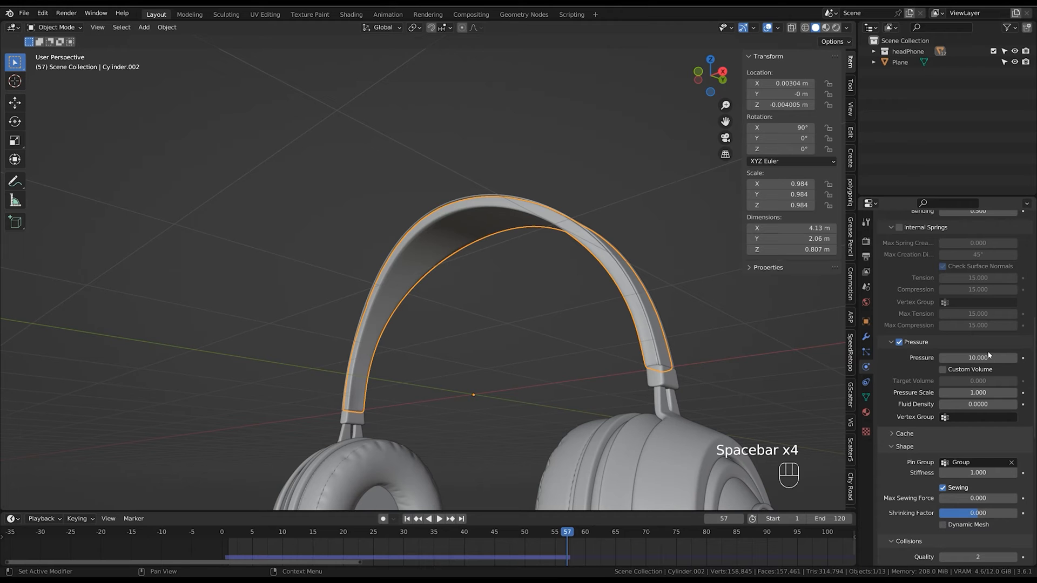
alt+middle_drag(794, 423, 569, 423)
click(711, 324)
key(space)
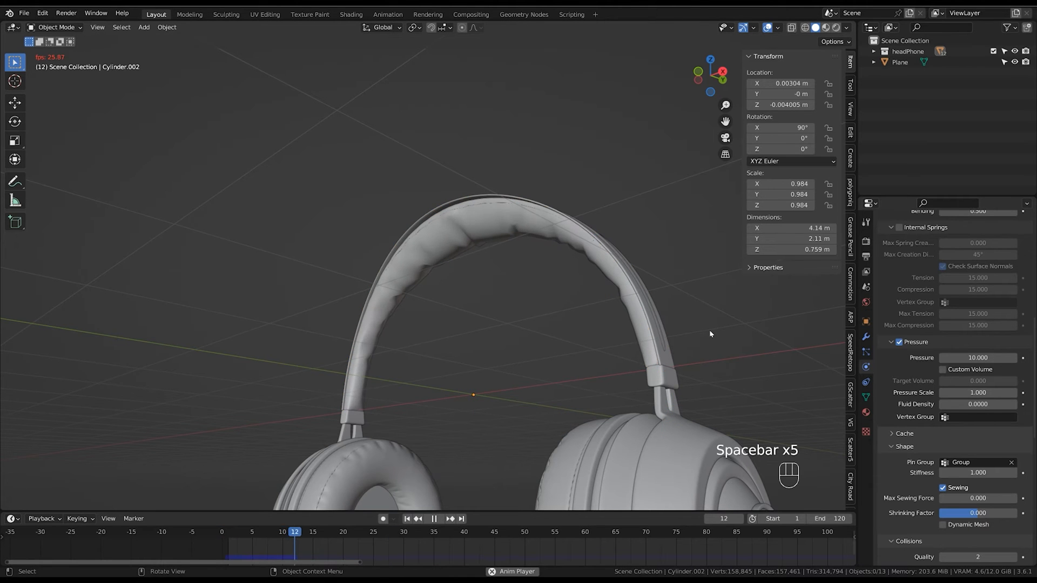
key(space)
Add a Solidify modifier to the inflated headband padding.
middle_drag(712, 351, 757, 358)
click(423, 238)
middle_drag(572, 283, 614, 247)
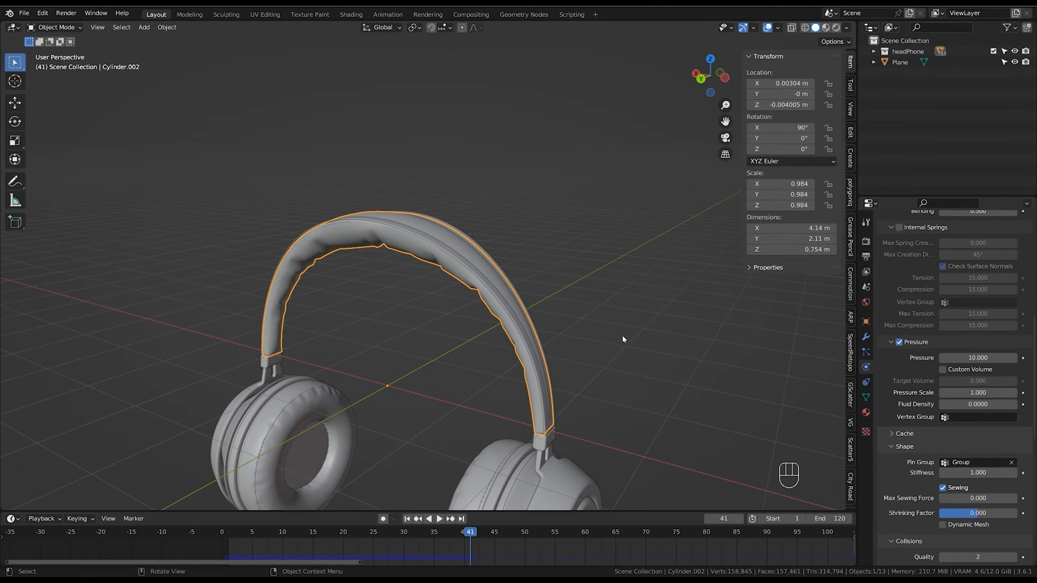
click(866, 339)
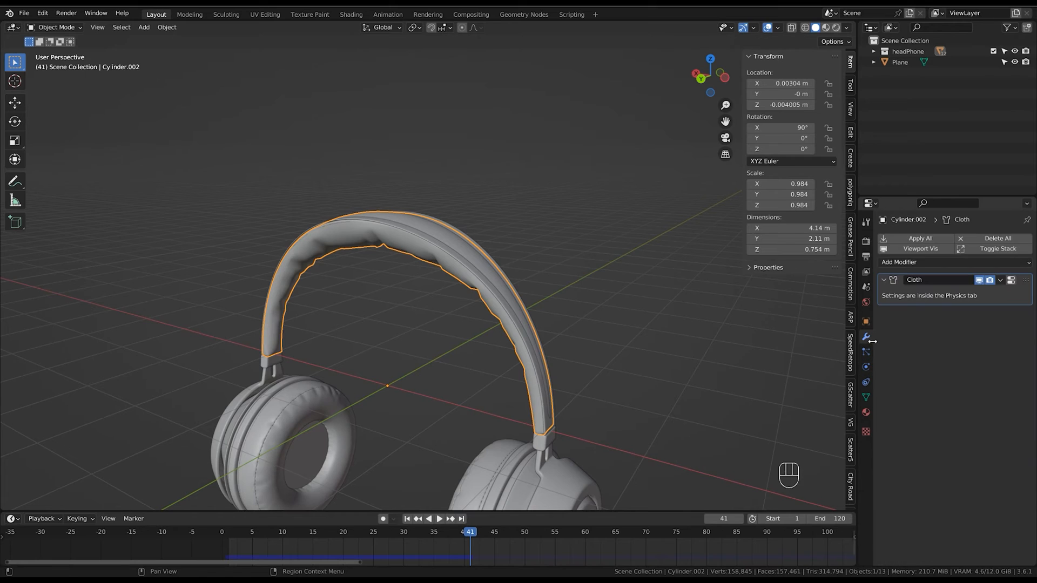
click(954, 262)
click(807, 432)
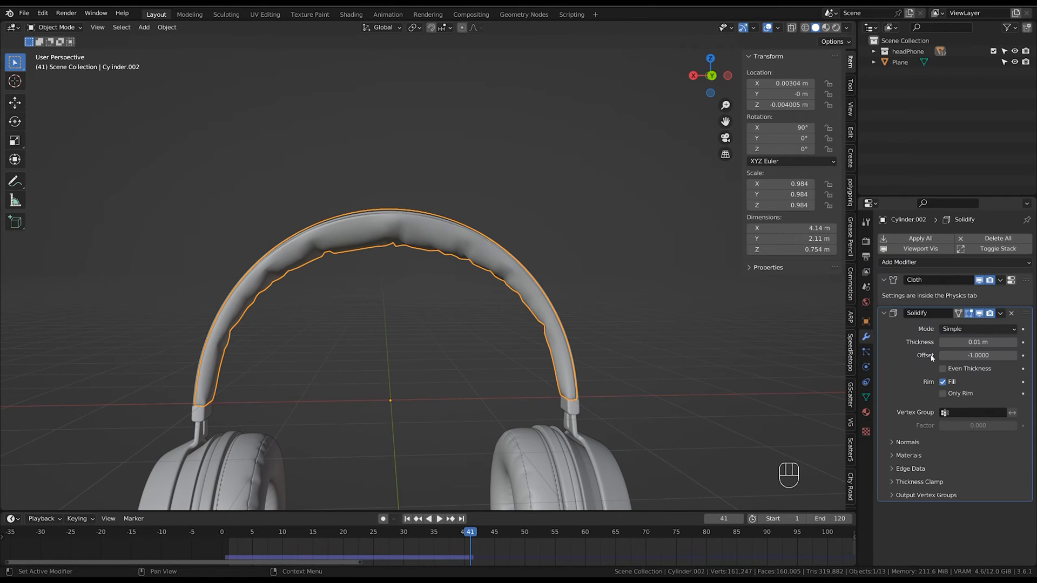
click(932, 310)
Add a Subdivision Surface modifier to the headband padding and set its render level to 1.
click(953, 262)
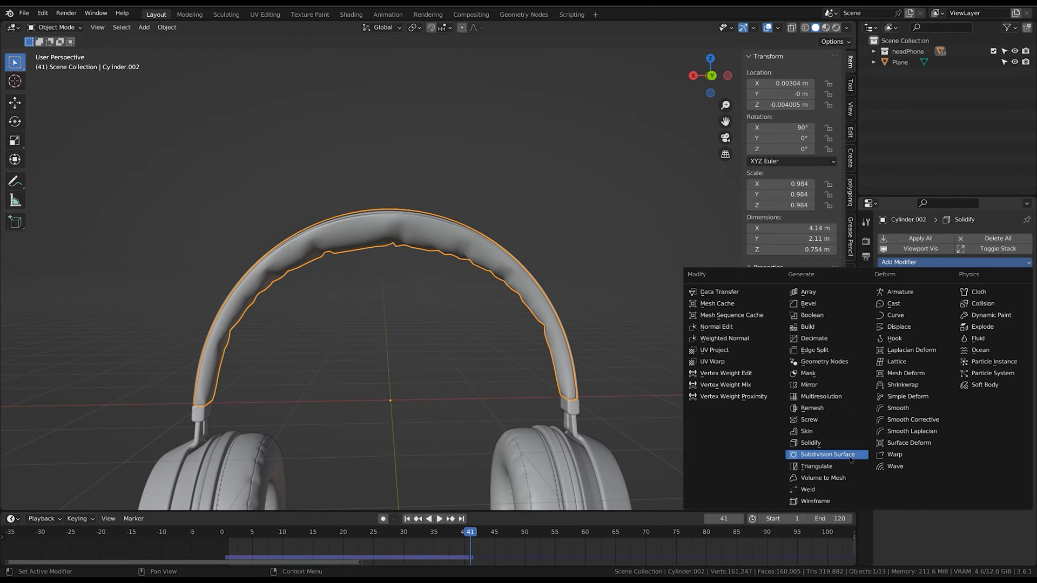
click(810, 450)
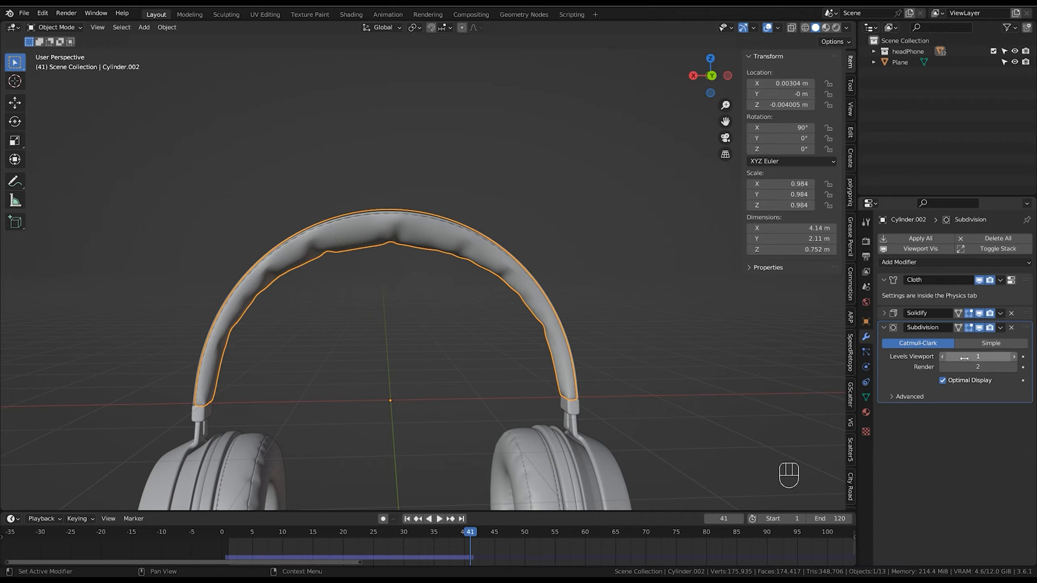
click(943, 372)
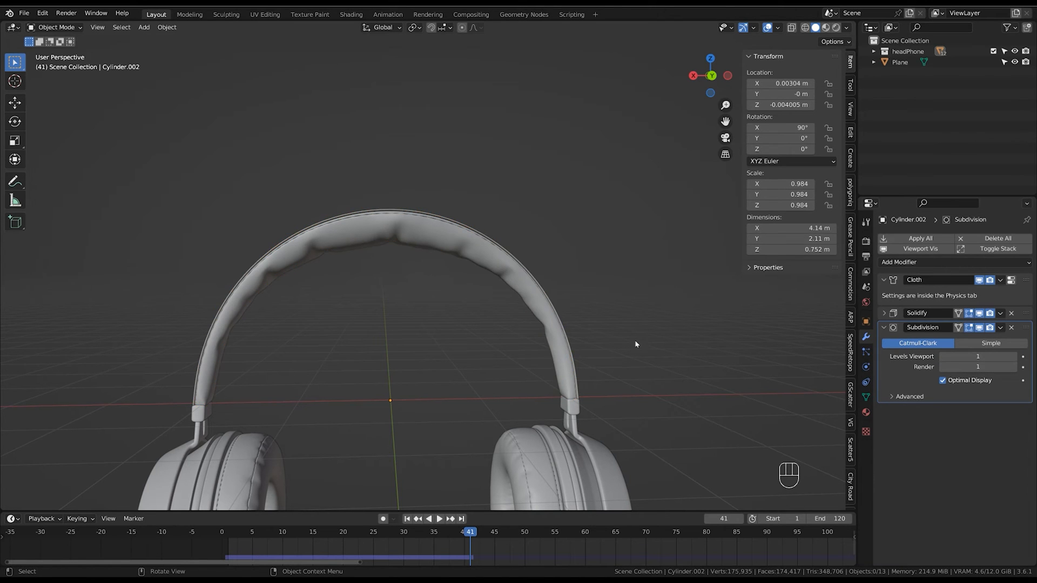
middle_drag(637, 343, 592, 336)
Hide Solidify and Subdivision in the viewport, then set the cloth pressure to 6 and rewind the timeline.
click(980, 313)
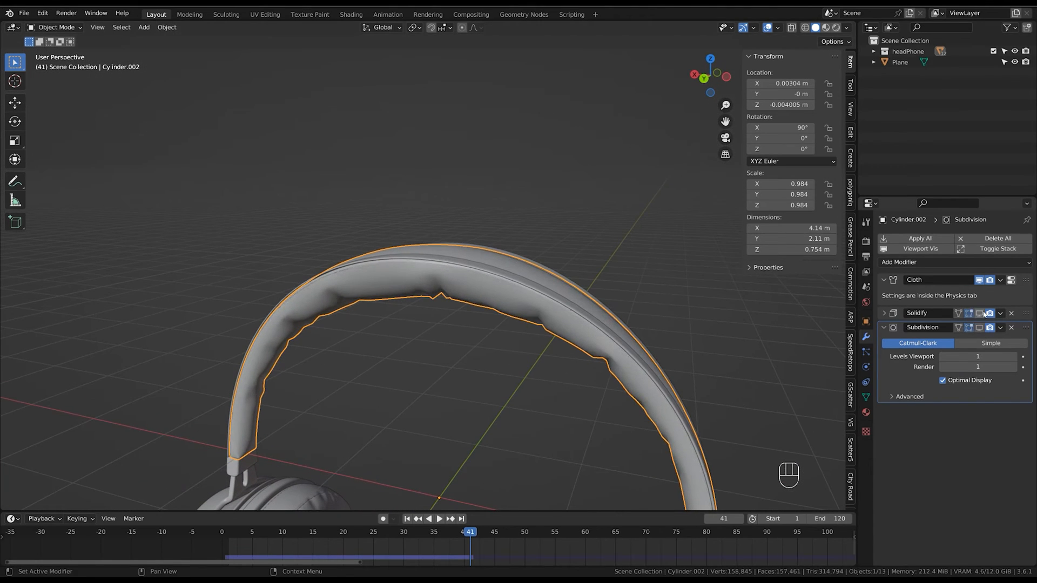
click(866, 367)
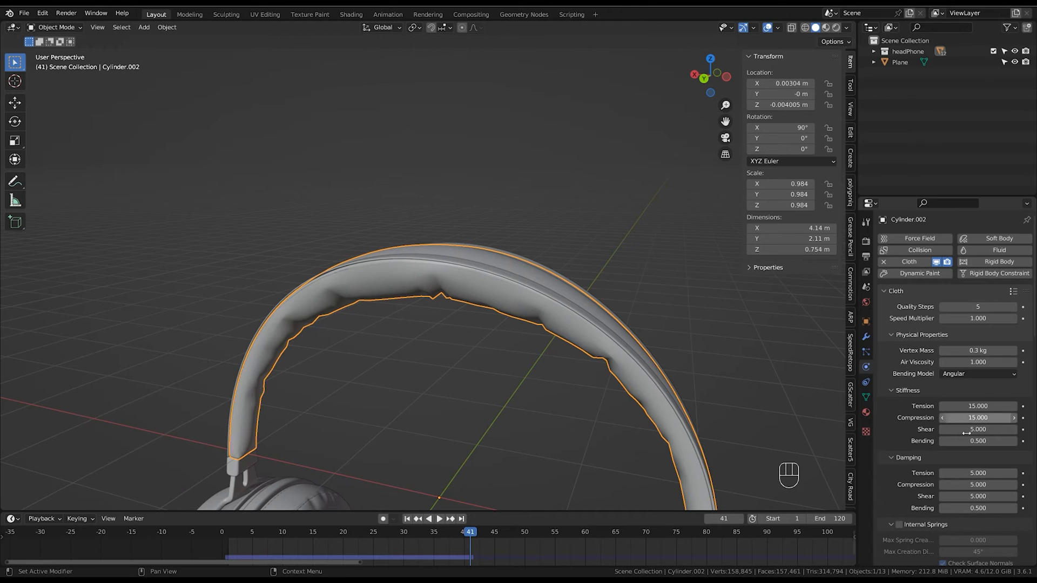
scroll(980, 412, down, 8)
scroll(981, 416, down, 3)
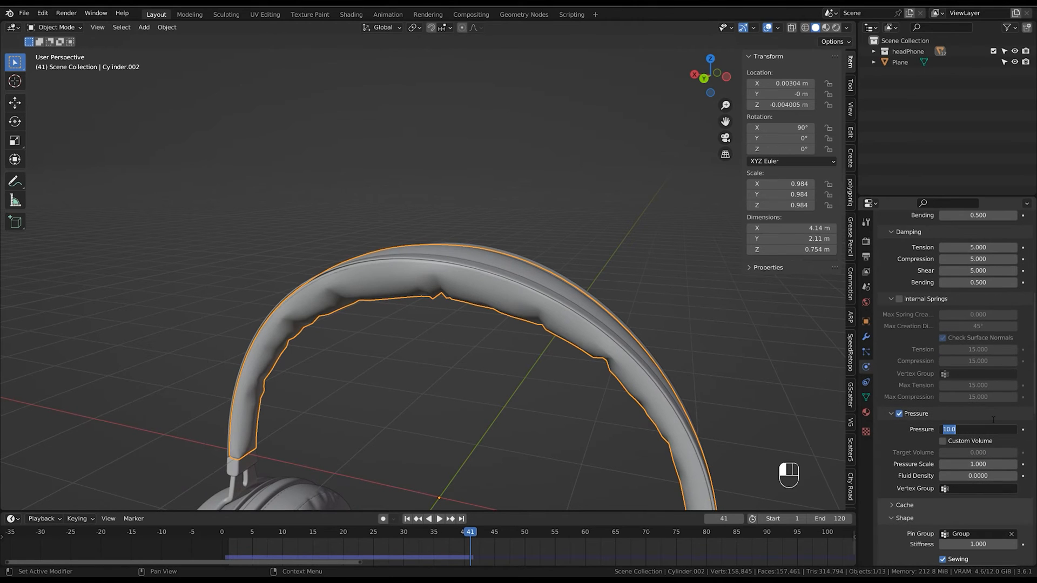
key(alt+a)
key(shift+Left)
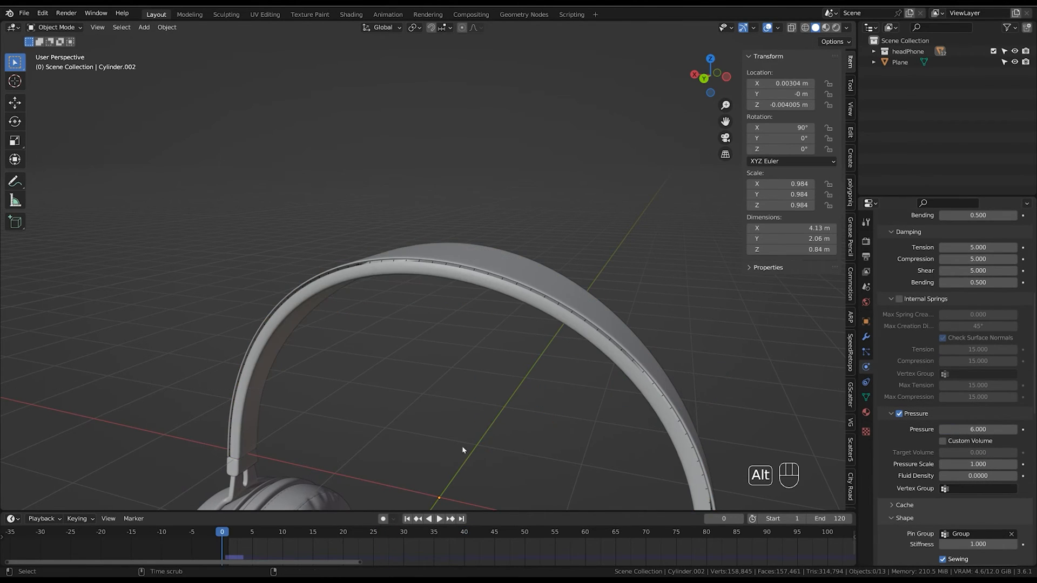
Run the headband's cloth simulation to about frame 36 and inspect the padding from several sides.
key(space)
key(space)
middle_drag(465, 442, 516, 410)
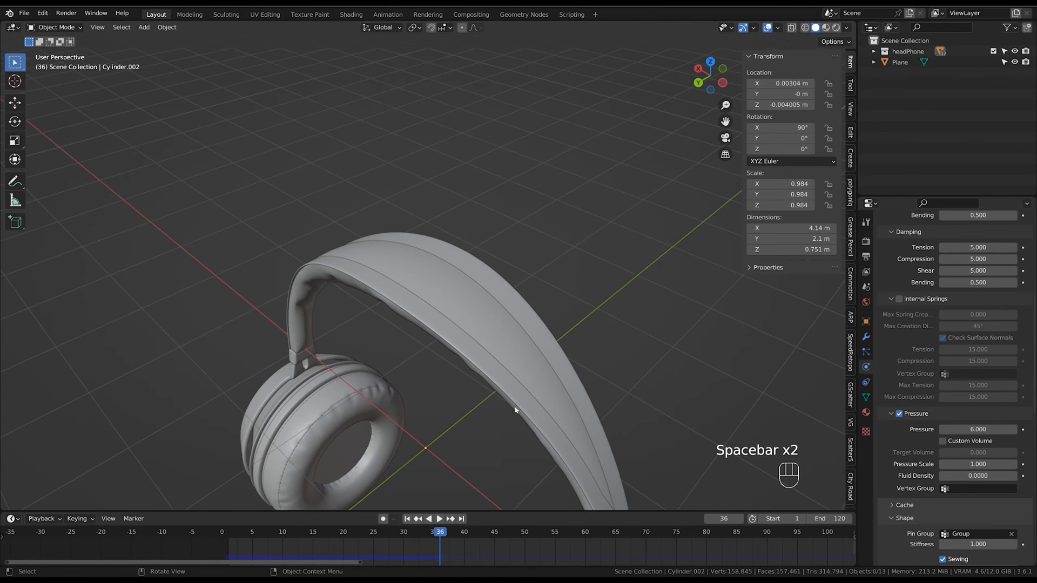
click(491, 319)
middle_drag(570, 386, 548, 350)
click(548, 350)
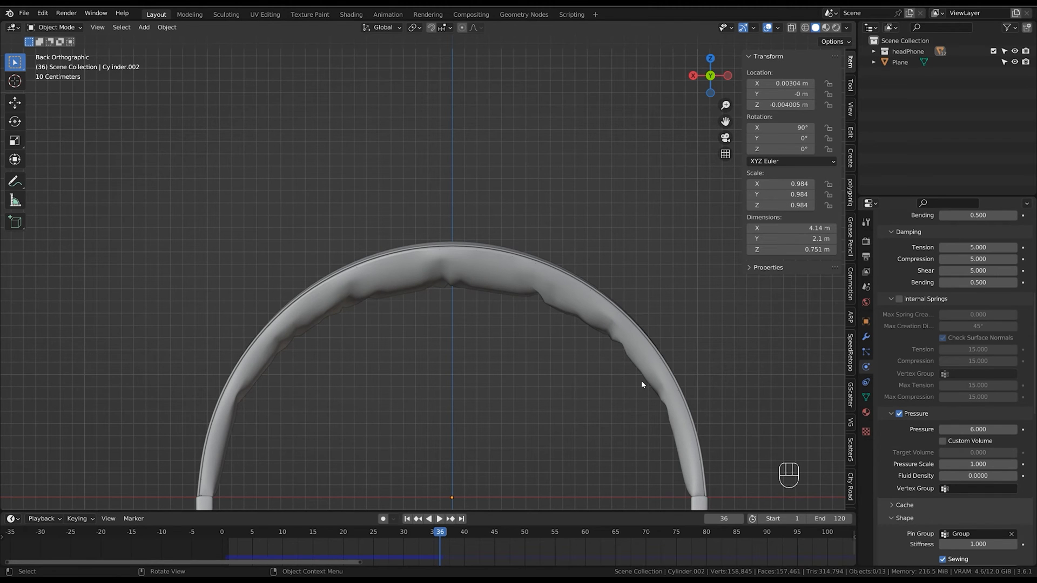
click(619, 344)
scroll(610, 378, down, 2)
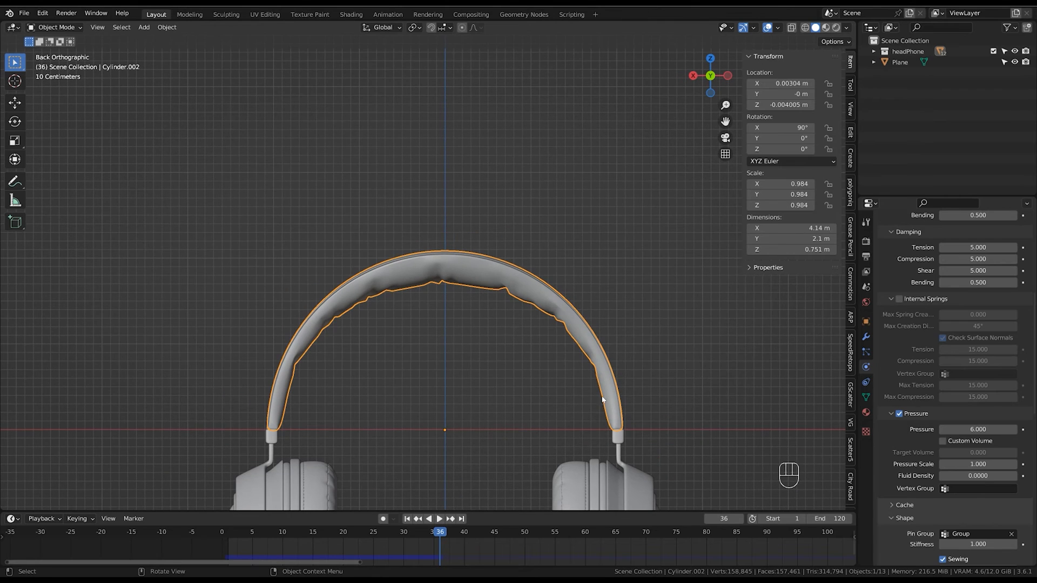
middle_drag(586, 325, 597, 382)
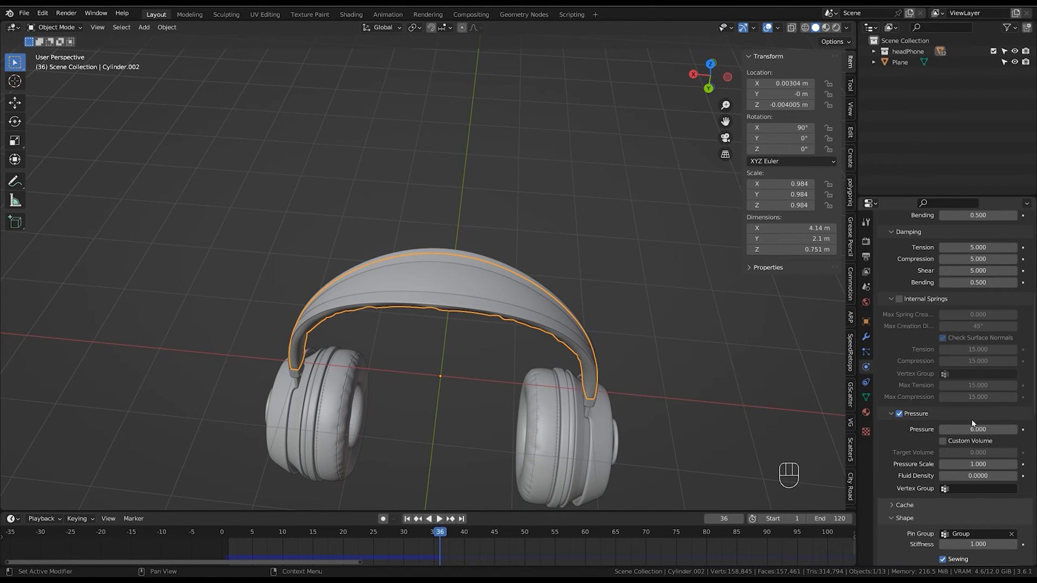
Turn the viewport display of Solidify and Subdivision back on, apply the Cloth modifier, and select the outer headband shell.
scroll(924, 364, up, 4)
click(867, 338)
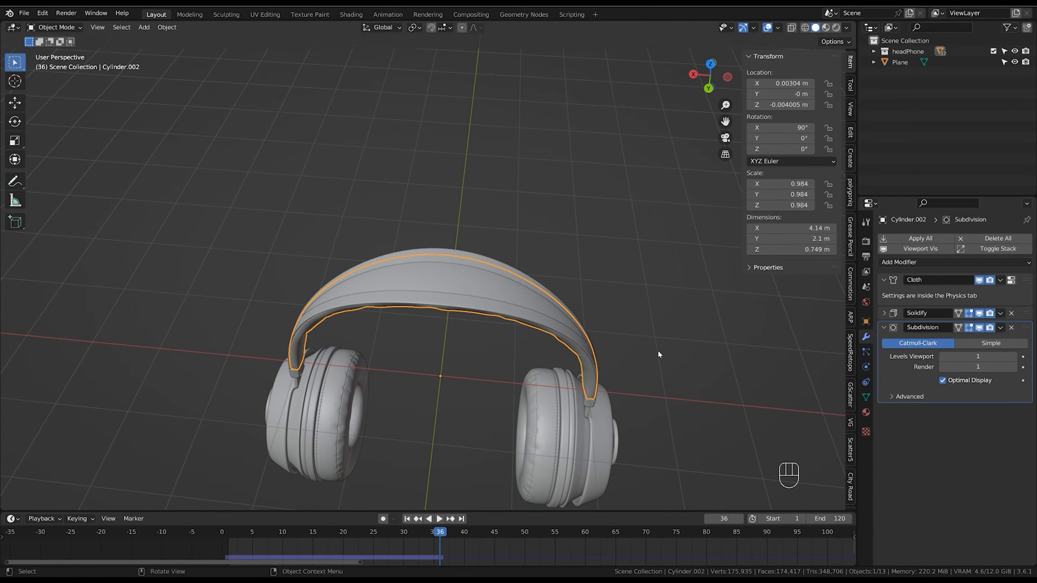
middle_drag(658, 354, 637, 316)
click(1000, 281)
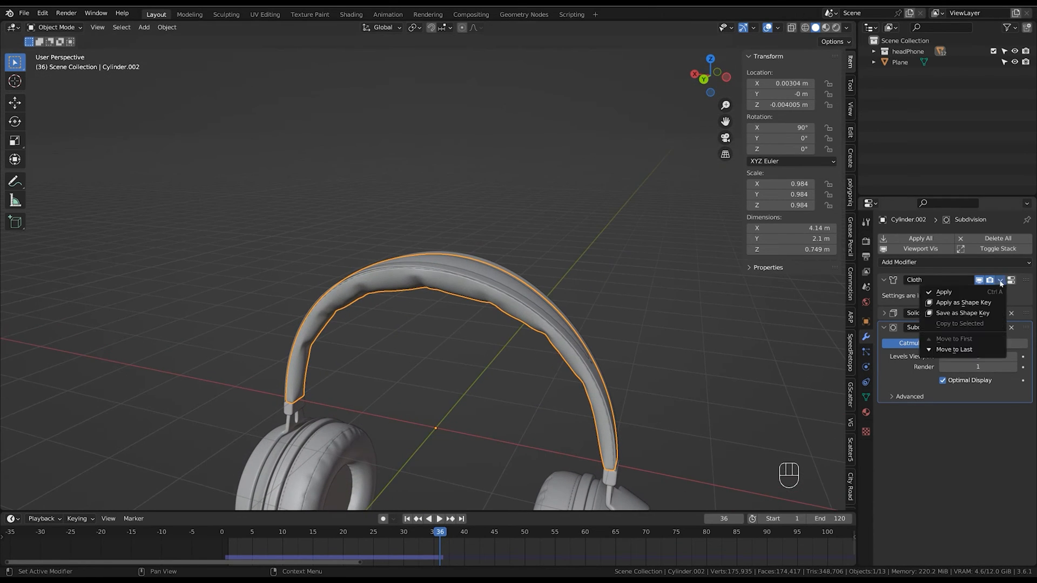
click(996, 297)
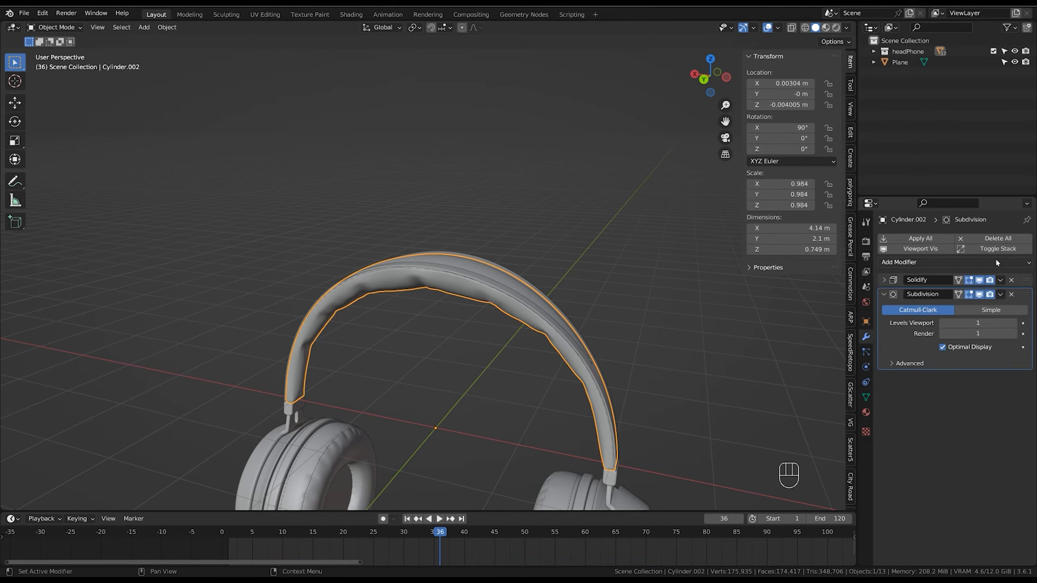
click(594, 368)
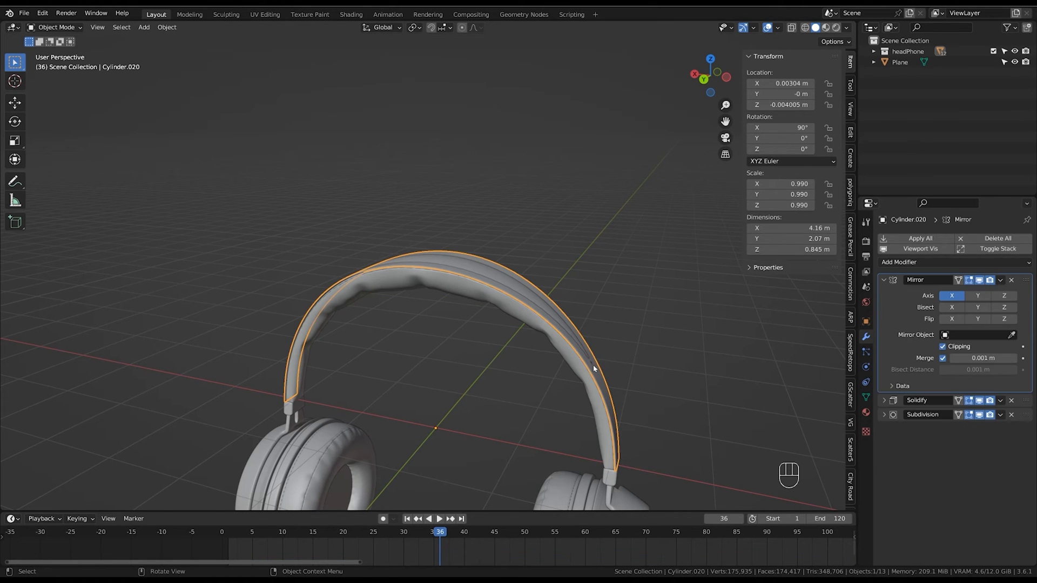
Try a Solidify thickness of -0.021 m on the outer headband shell, and undo it.
click(885, 400)
shift+drag(987, 428, 975, 429)
click(682, 421)
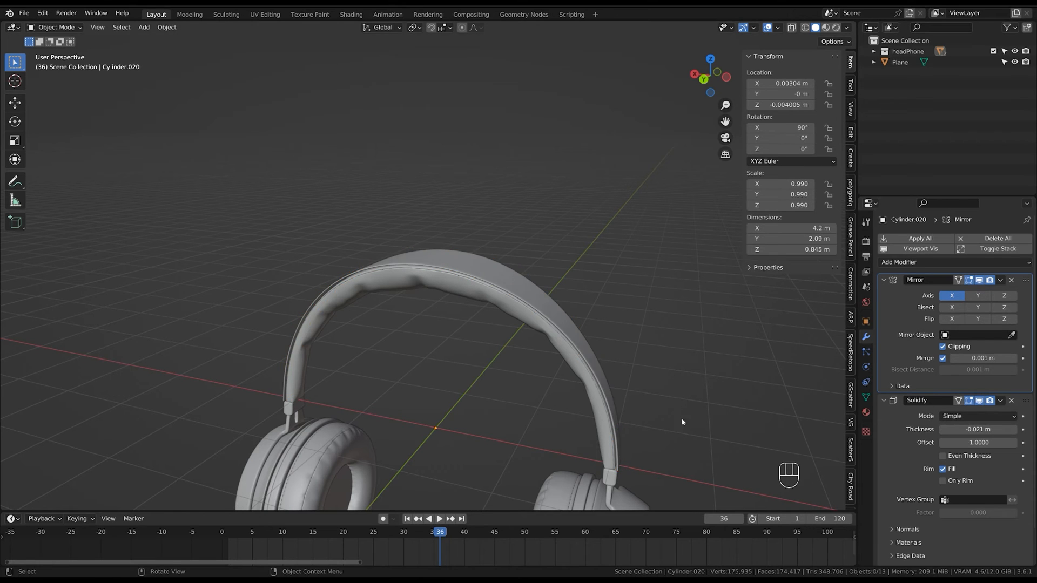
alt+middle_drag(682, 421, 675, 390)
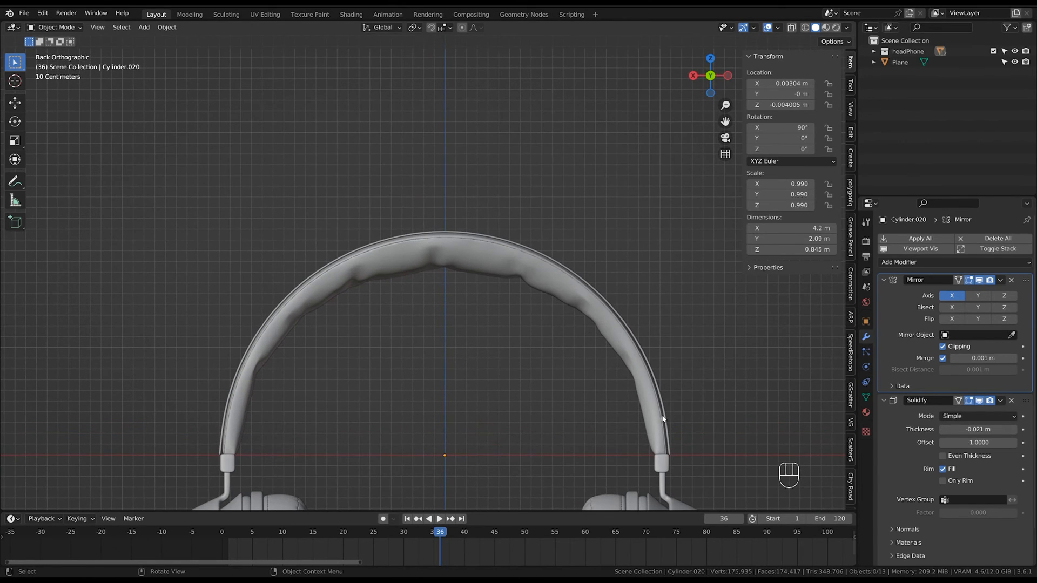
key(ctrl+z)
key(ctrl+z)
Scale the outer headband shell up to 1.001 and set its Solidify thickness to 0.047 m.
key(g)
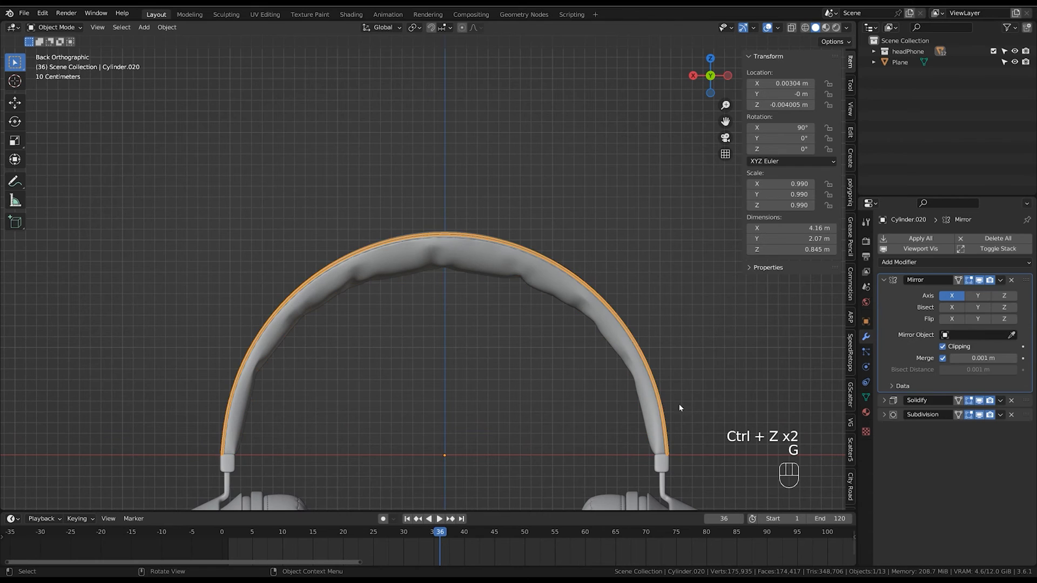
alt+middle_drag(668, 408, 667, 404)
key(s)
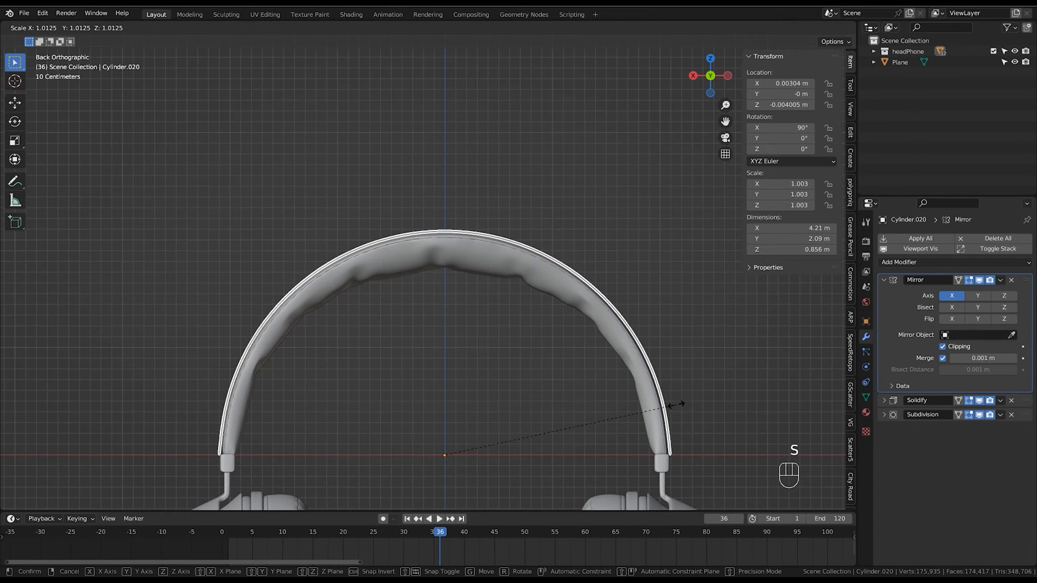
shift+click(687, 402)
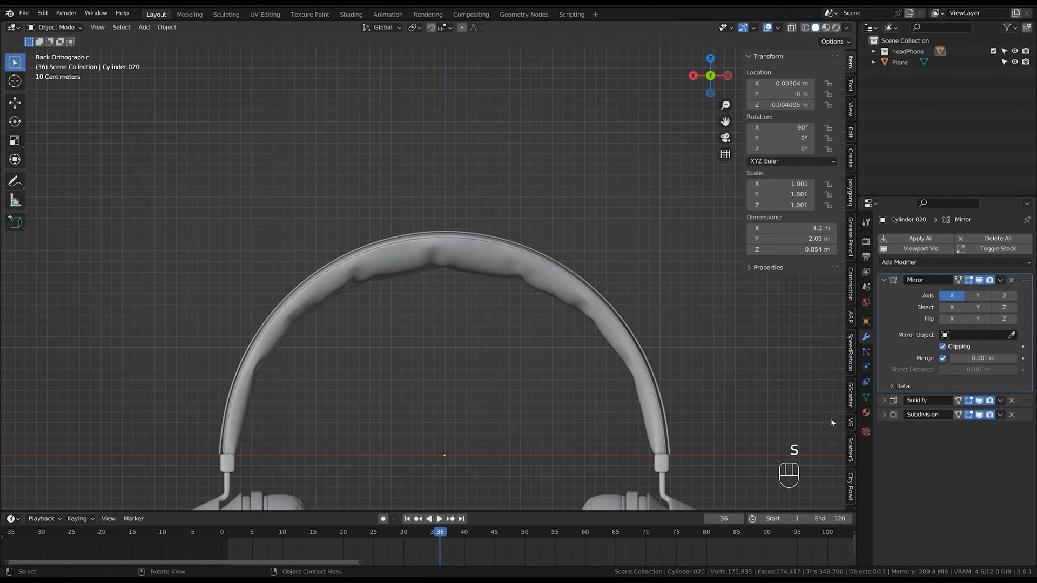
click(670, 451)
click(885, 400)
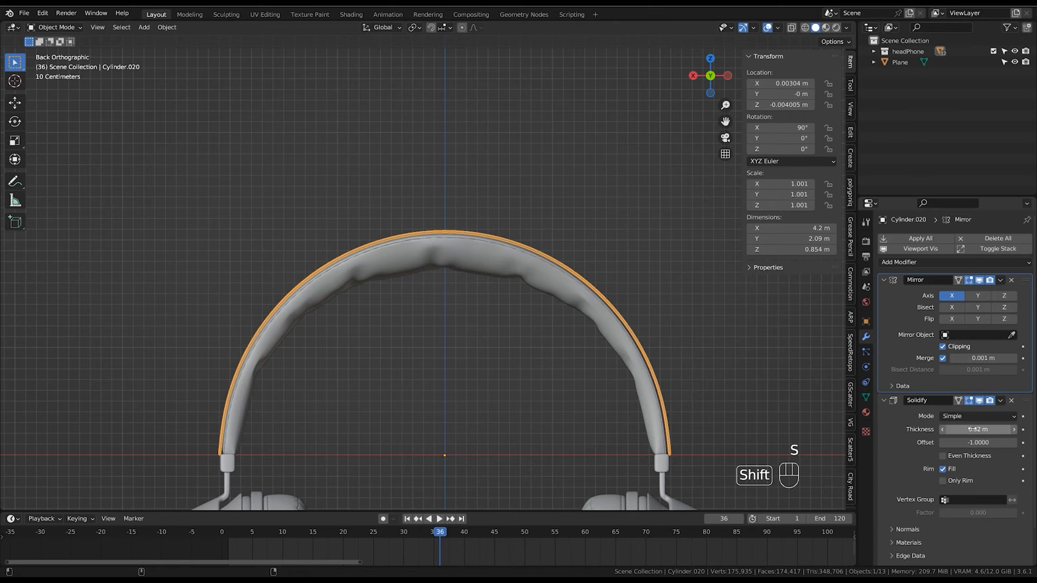
shift+drag(978, 429, 980, 430)
click(737, 426)
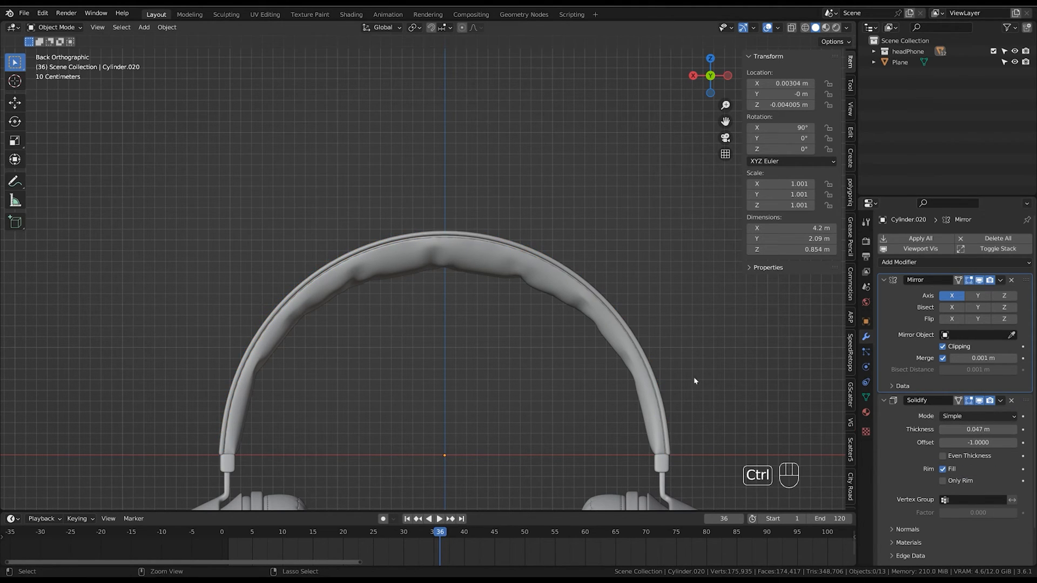
Set the Solidify thickness of the connector at the headband's end to 0.141 m and move it outward to X 2.1023 m.
ctrl+middle_drag(695, 381, 671, 390)
middle_drag(672, 390, 671, 427)
shift+middle_drag(671, 426, 677, 396)
shift+middle_drag(678, 396, 607, 349)
ctrl+middle_drag(607, 349, 636, 281)
click(626, 372)
shift+middle_drag(627, 373, 579, 341)
ctrl+middle_drag(579, 342, 666, 345)
key(Tab)
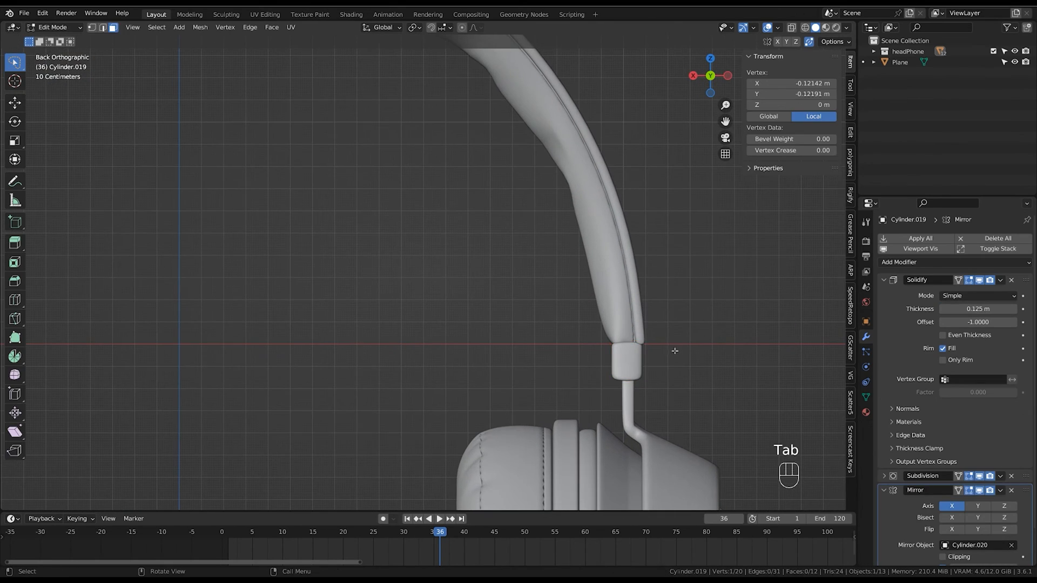
key(alt+z)
key(1)
key(Tab)
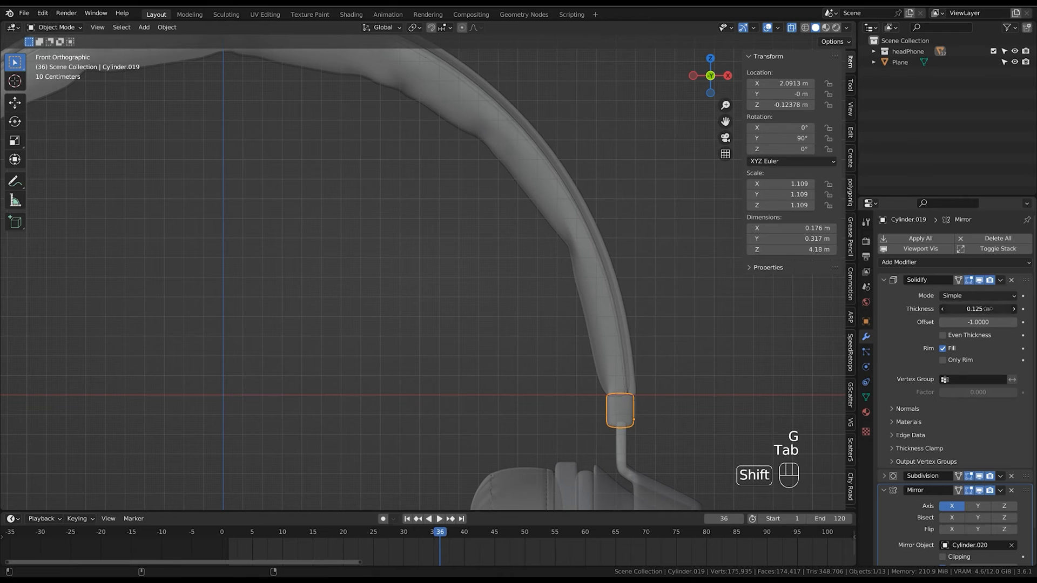
key(g)
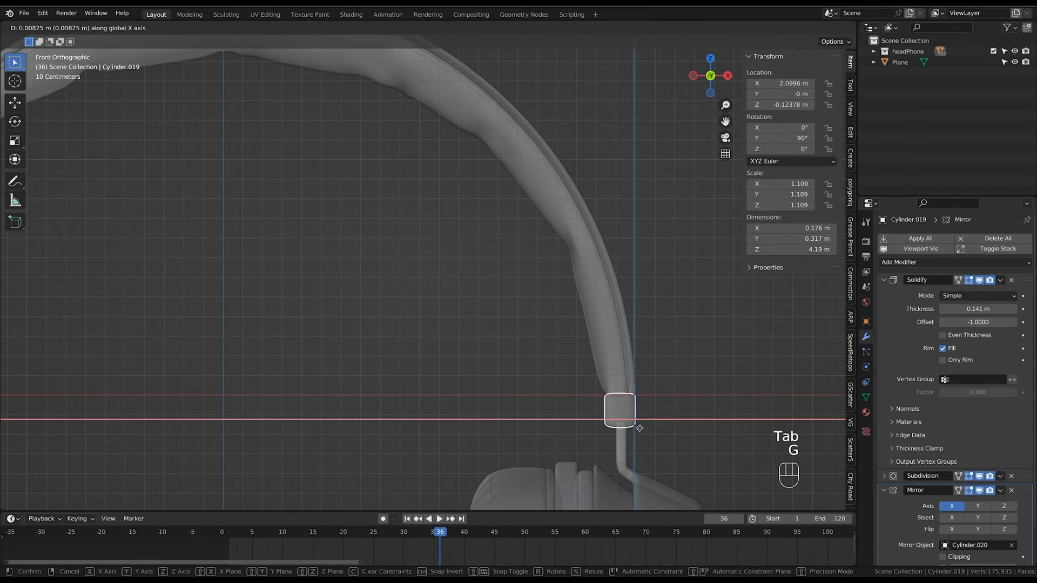
click(980, 305)
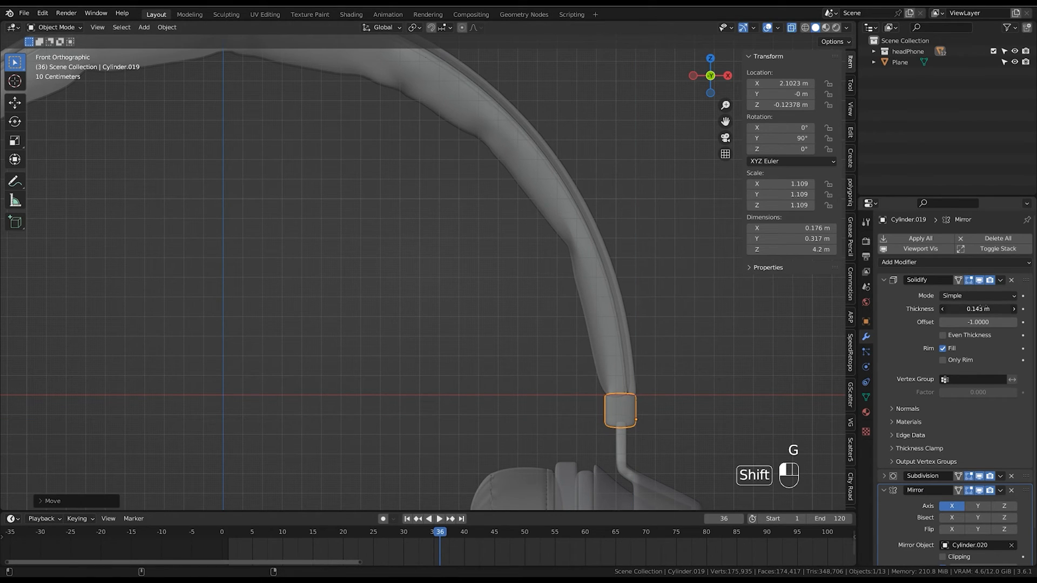
click(679, 375)
scroll(630, 399, down, 2)
key(alt+z)
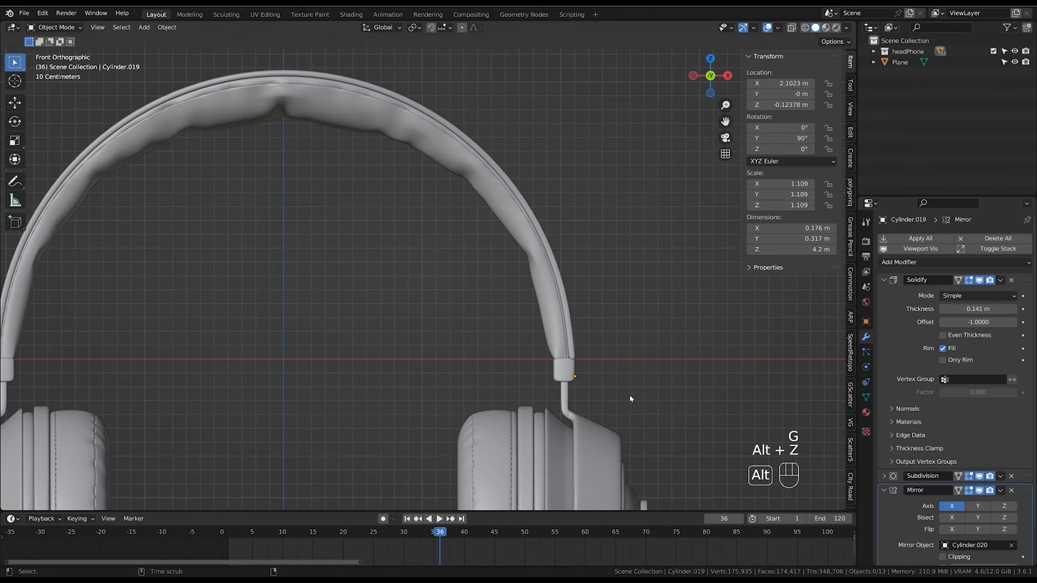
Select the headband padding and examine how it fits inside the outer shell from several sides and from below.
ctrl+middle_drag(630, 286, 554, 416)
shift+middle_drag(555, 416, 574, 420)
middle_drag(654, 383, 594, 238)
shift+middle_drag(594, 238, 587, 342)
scroll(588, 343, up, 2)
click(475, 332)
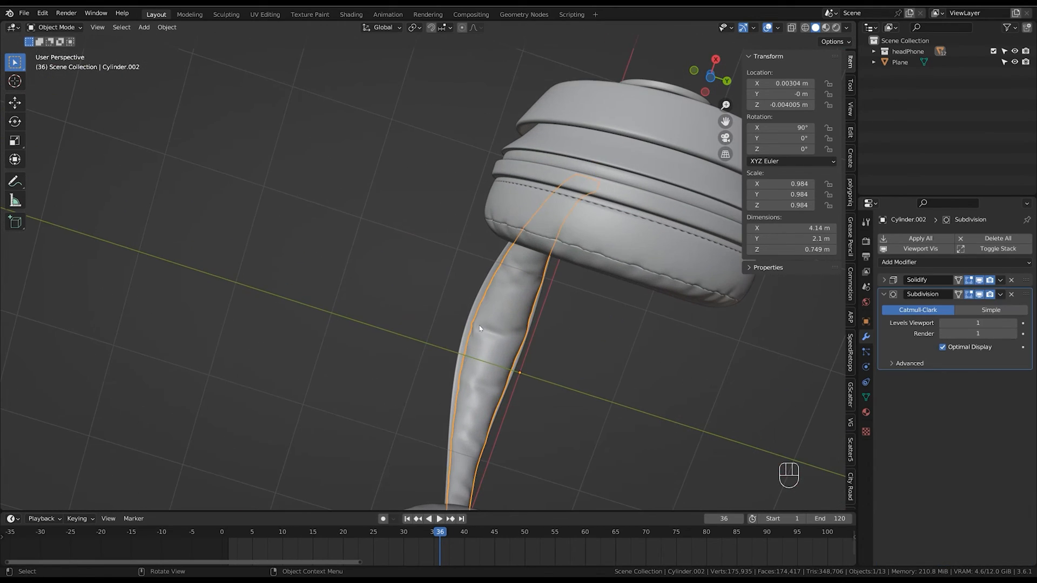
middle_drag(481, 329, 511, 427)
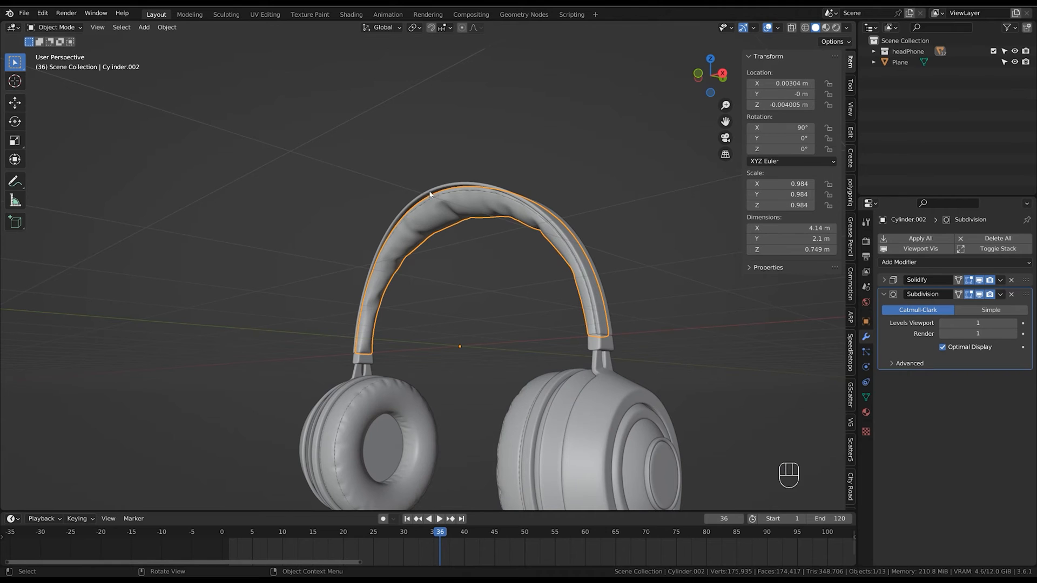
middle_drag(461, 185, 464, 193)
middle_drag(498, 271, 611, 221)
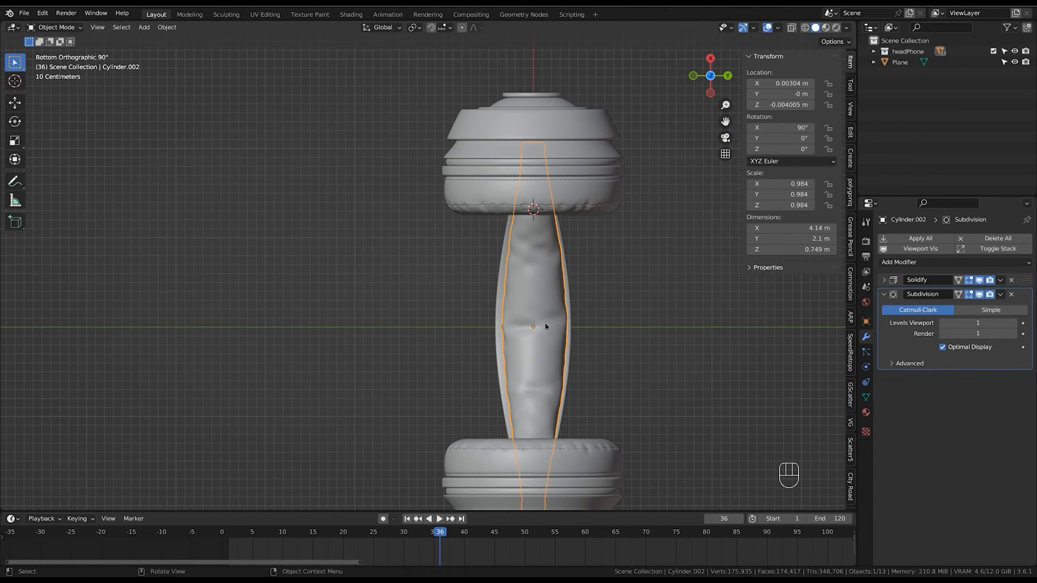
Scale the padding's middle vertex ring along Y with proportional editing until the padding is about 0.917 m wide.
key(Tab)
key(alt+z)
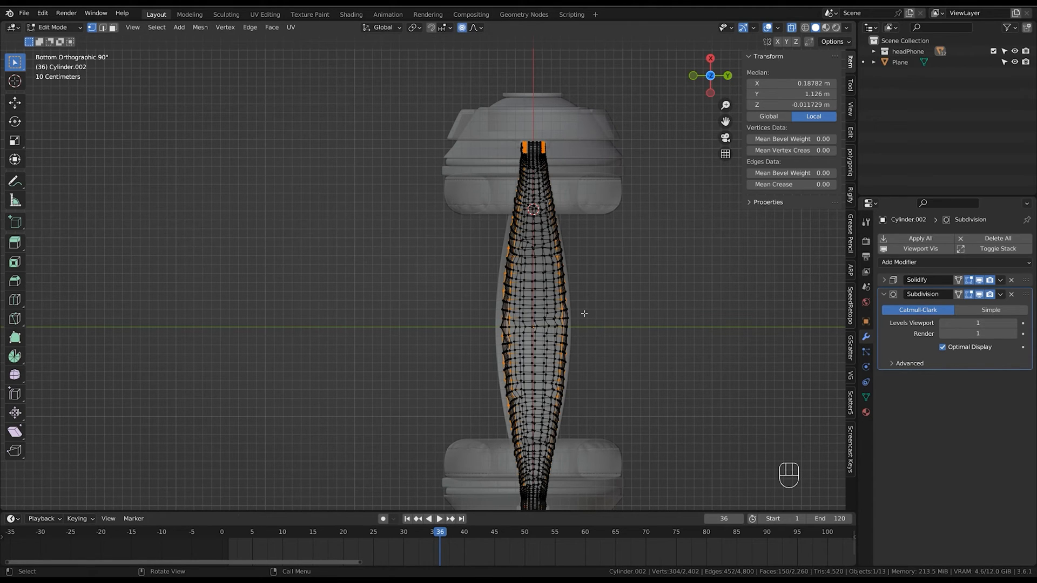
drag(497, 322, 496, 324)
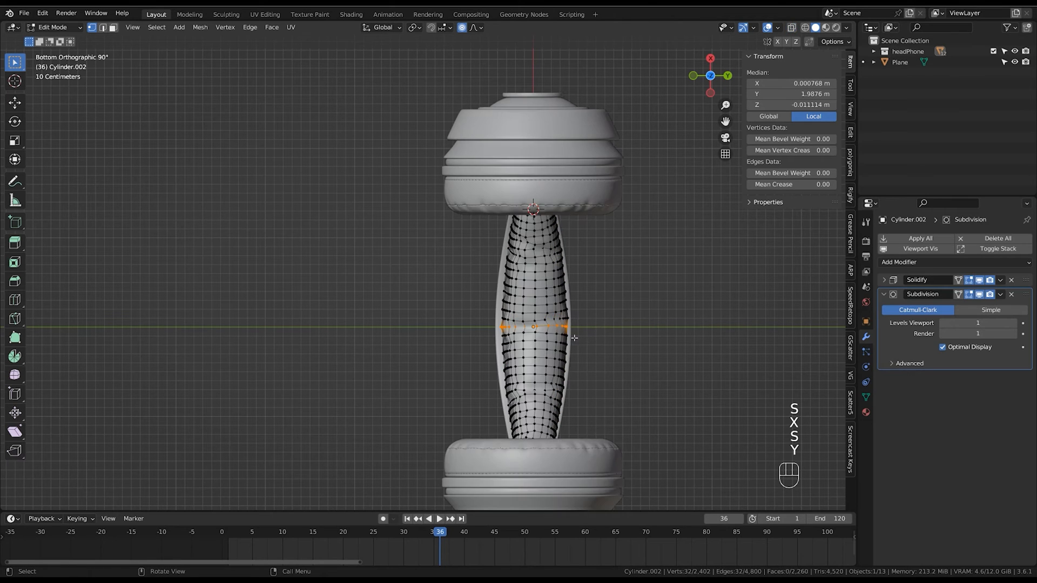
ctrl+middle_drag(614, 376, 616, 351)
key(s)
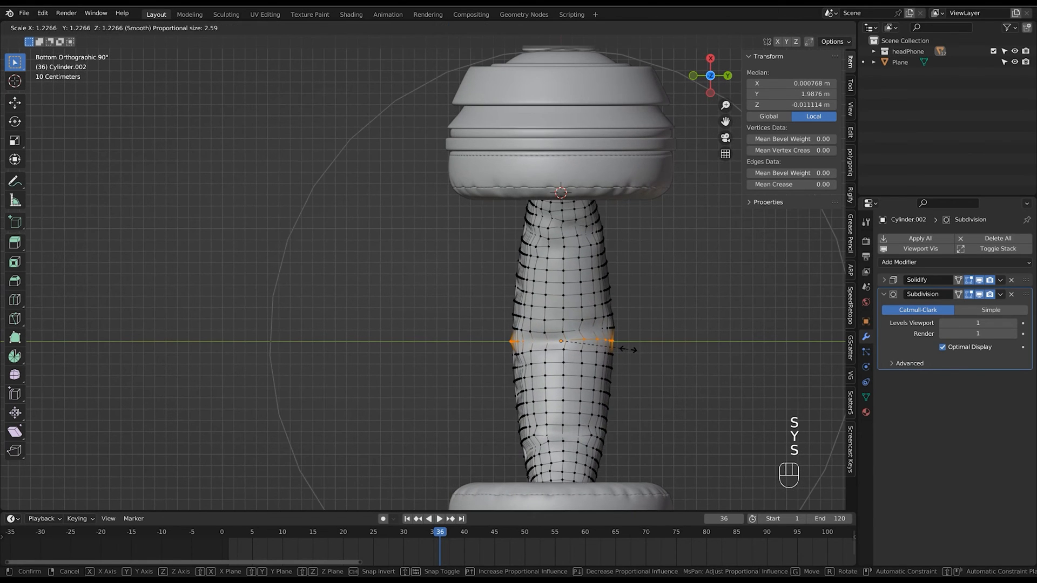
key(y)
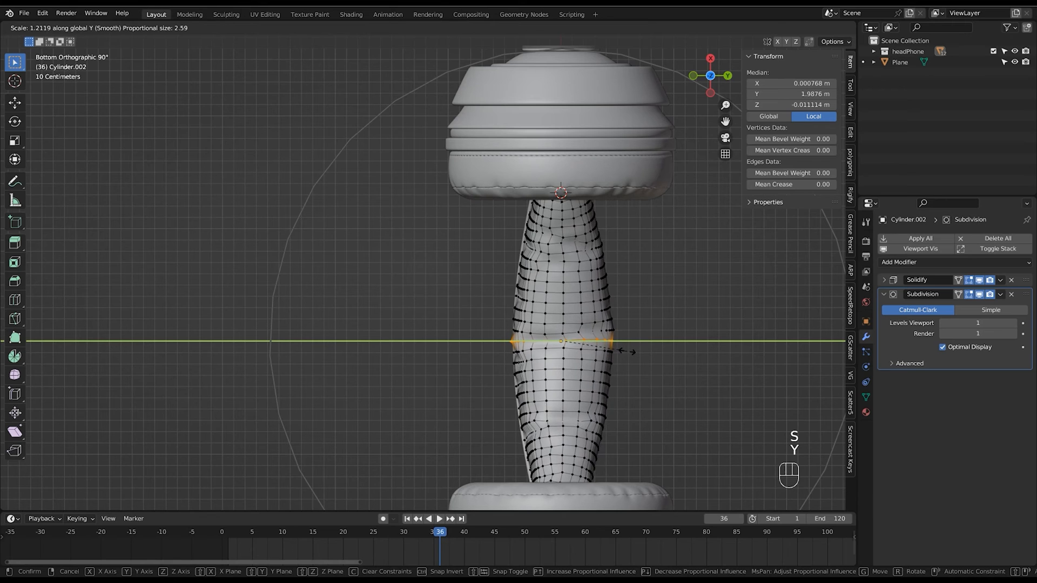
click(628, 352)
key(Tab)
key(alt+z)
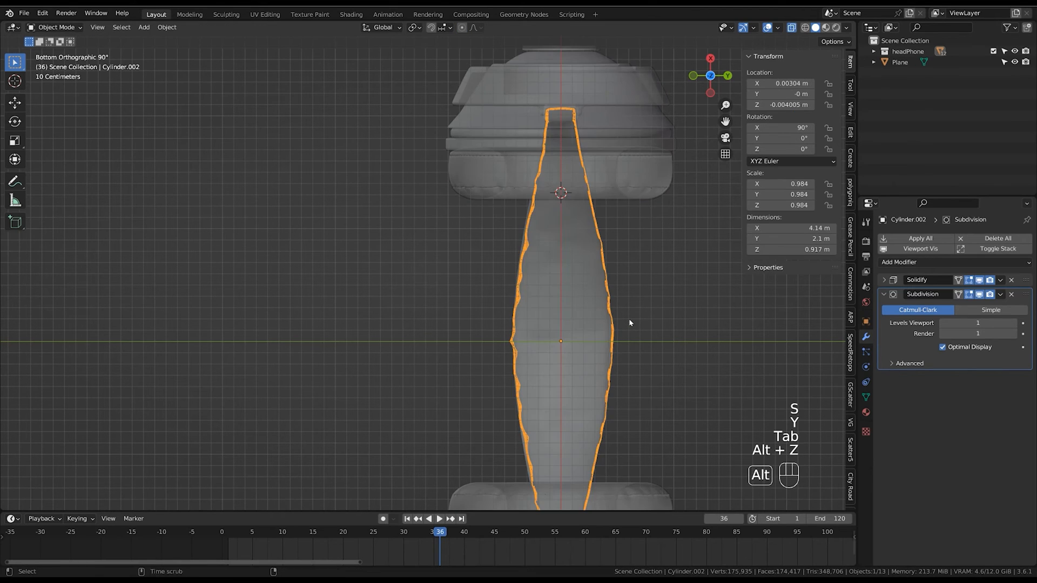
scroll(614, 352, down, 2)
key(alt+z)
middle_drag(612, 309, 572, 345)
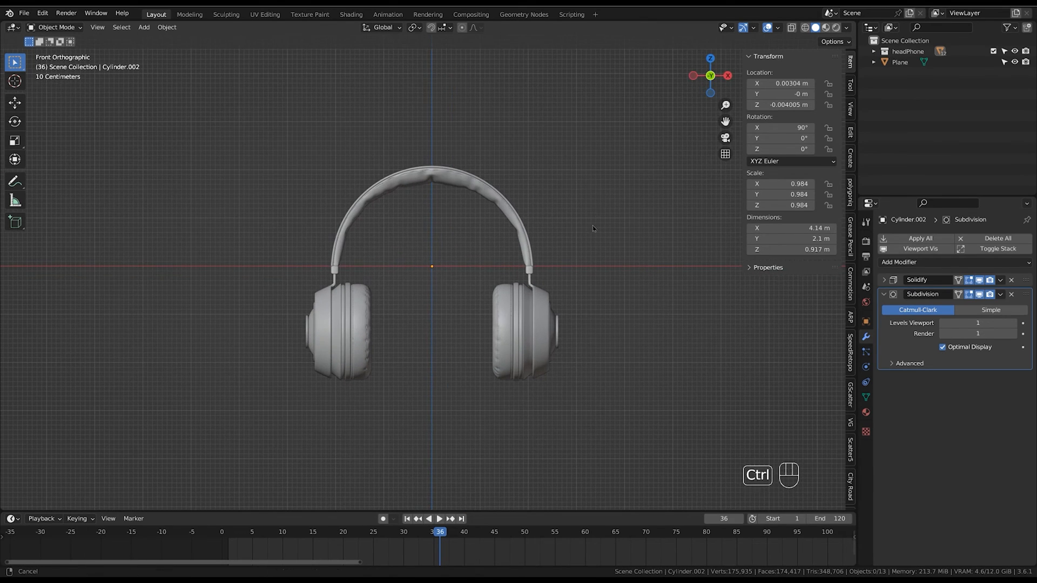
Add a cube empty below the headphones and reset the 3D cursor to the world origin.
ctrl+middle_drag(592, 225, 562, 277)
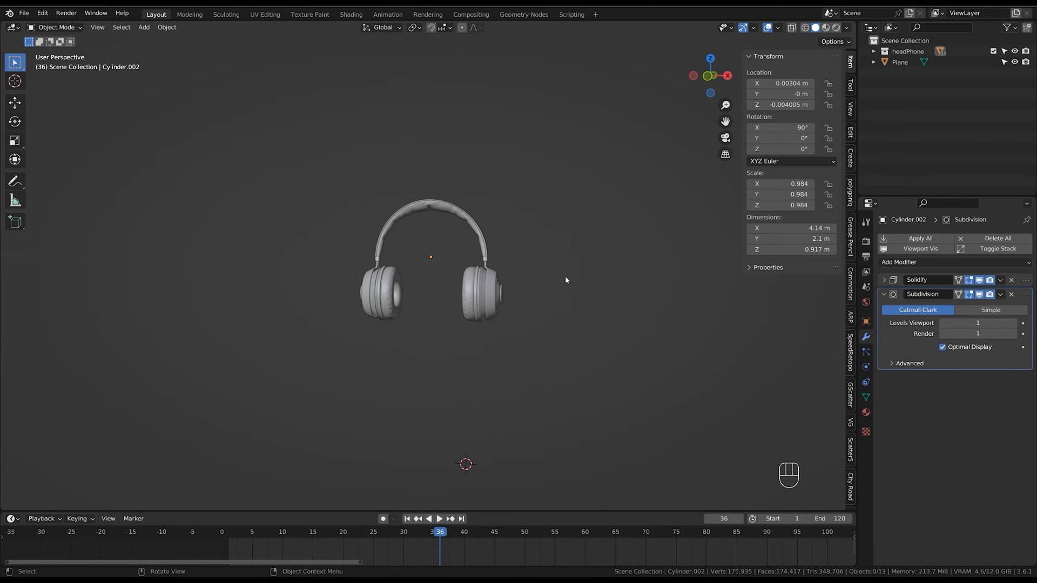
key(shift+a)
mouse_move(564, 425)
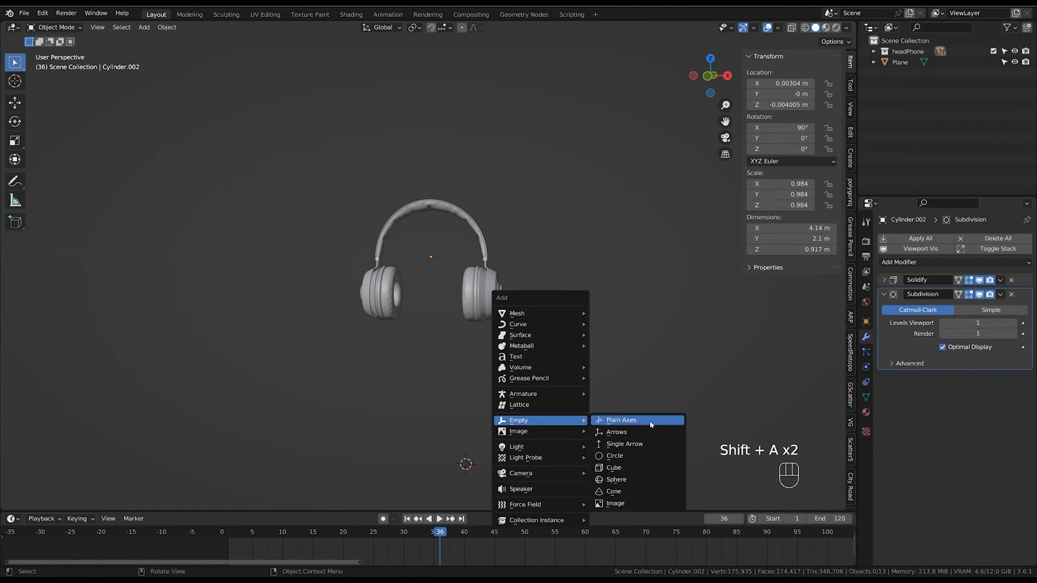
click(621, 468)
alt+middle_drag(622, 423, 565, 338)
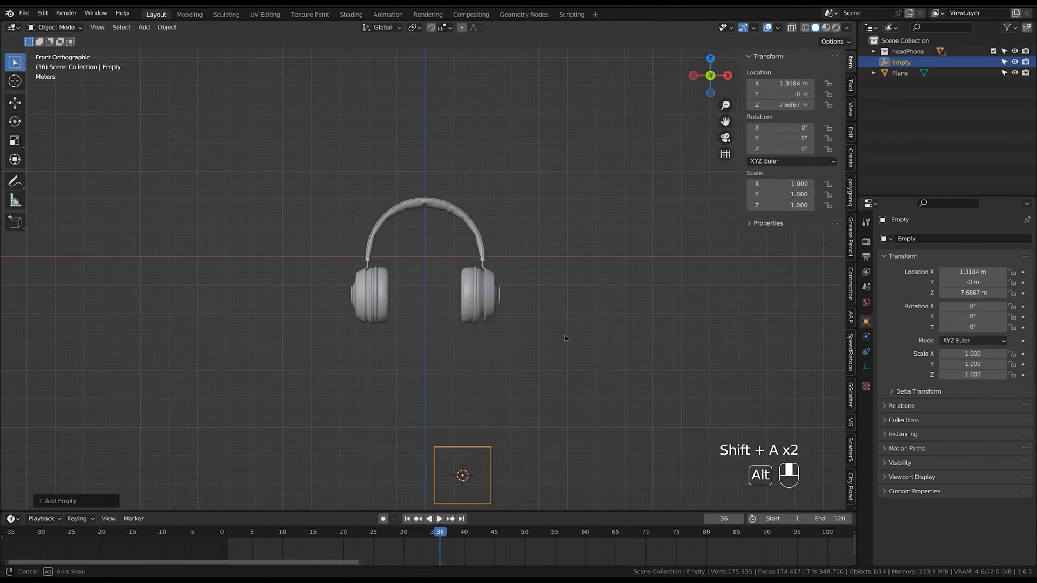
key(shift+c)
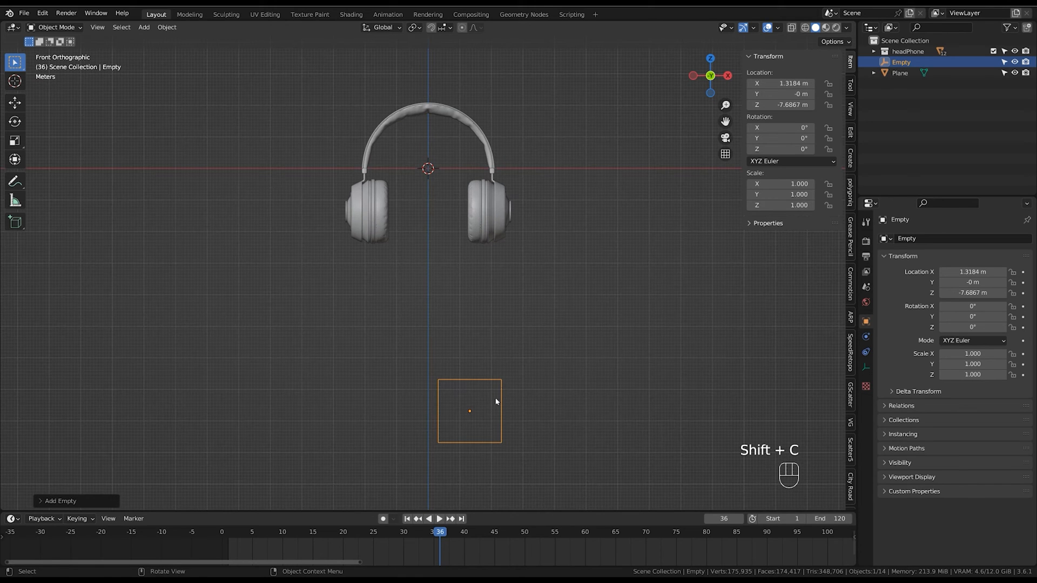
Move the cube empty around the +X earcup, to about X 1.84 m and Z -1.44 m, and scale it to 1.177.
key(g)
key(g)
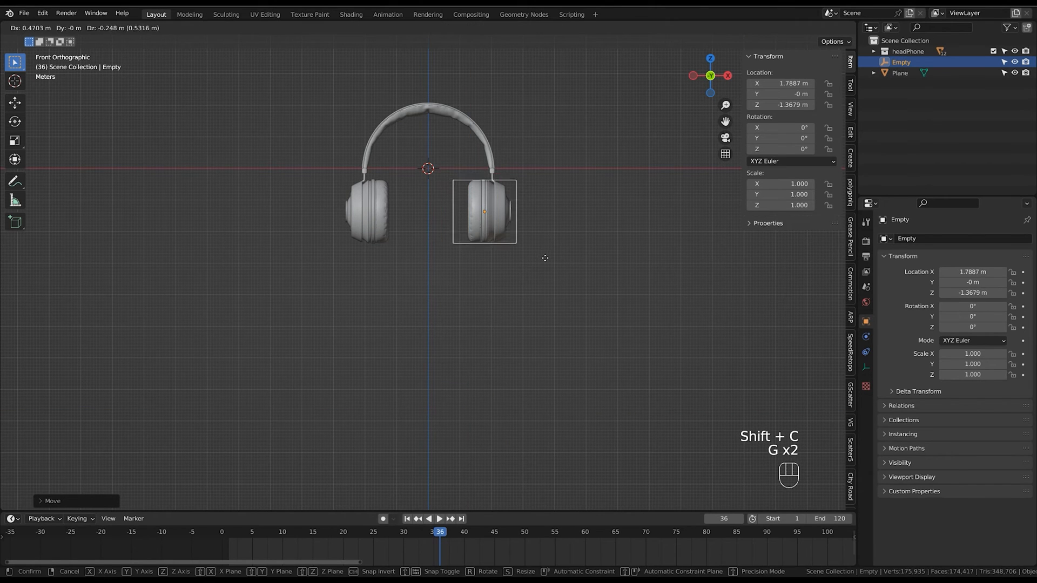
click(547, 255)
key(s)
click(556, 264)
key(g)
click(556, 268)
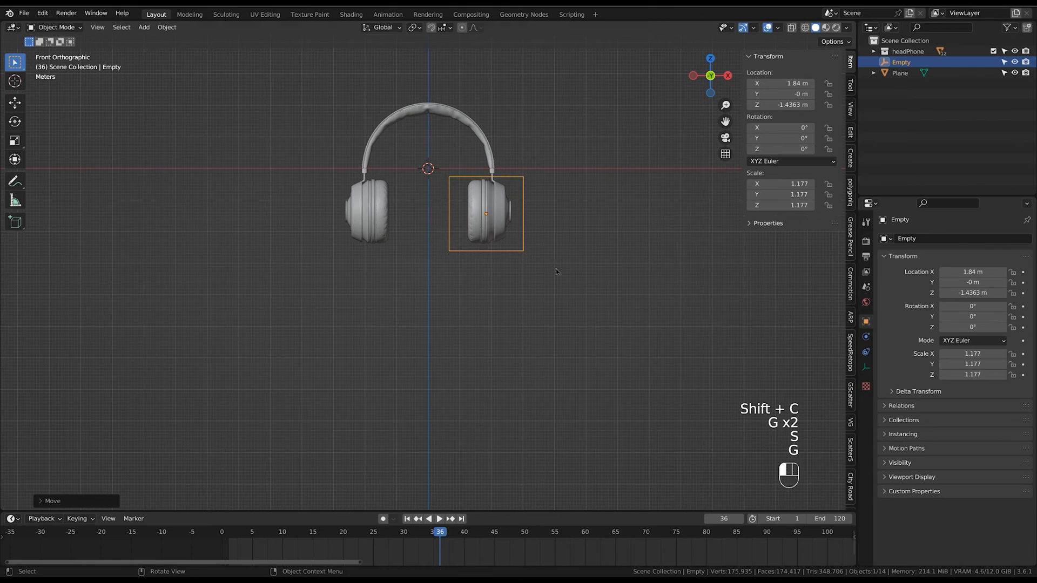
Shrink the cube empty to a scale of 1.086 and raise it to Z -1.3967 m to fit the earcup.
ctrl+middle_drag(556, 268, 554, 227)
shift+middle_drag(554, 227, 552, 286)
ctrl+middle_drag(551, 286, 550, 238)
shift+middle_drag(549, 237, 521, 300)
ctrl+middle_drag(521, 300, 524, 283)
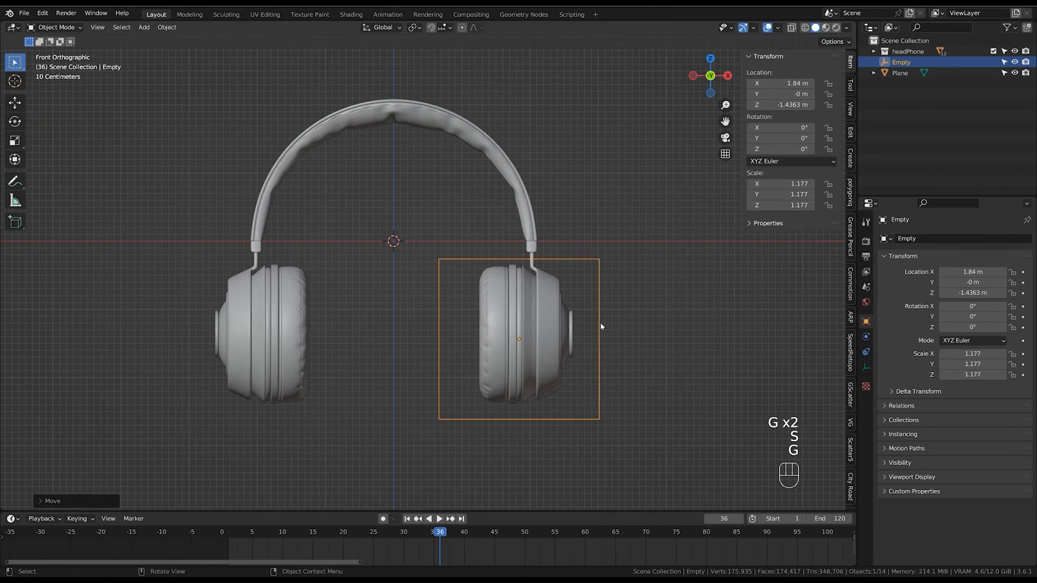
key(s)
click(603, 367)
key(g)
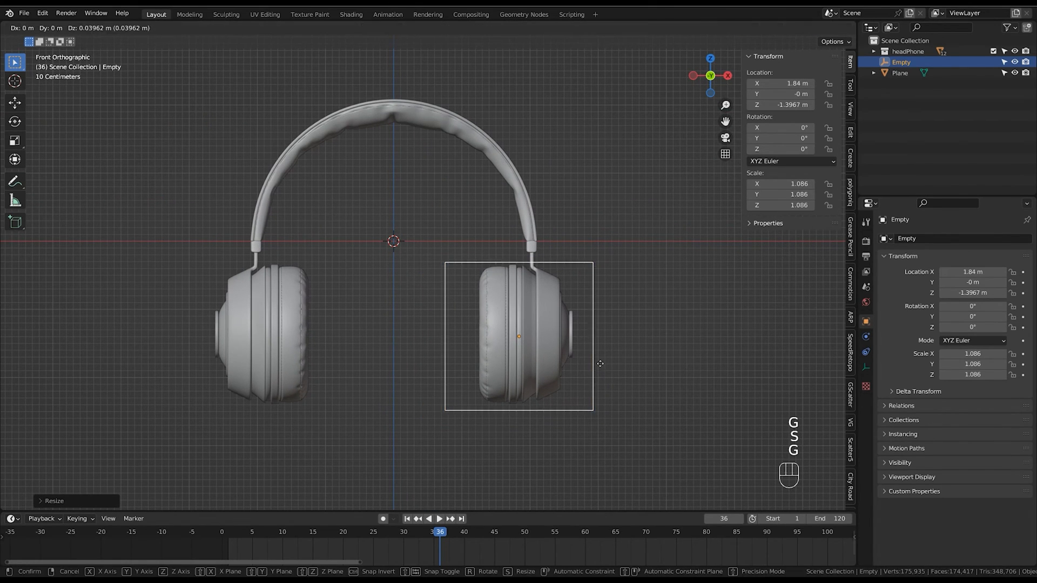
click(603, 364)
Try rotating the earcup parts together with the empty by about 30° and shifting them inward, and undo the rotation.
drag(638, 264, 421, 455)
key(r)
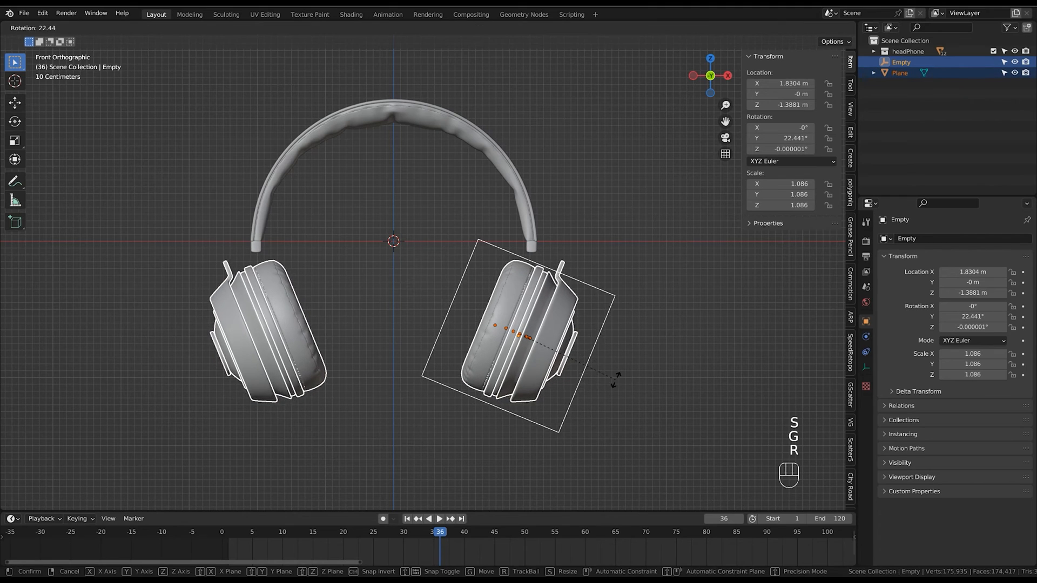
click(595, 386)
key(g)
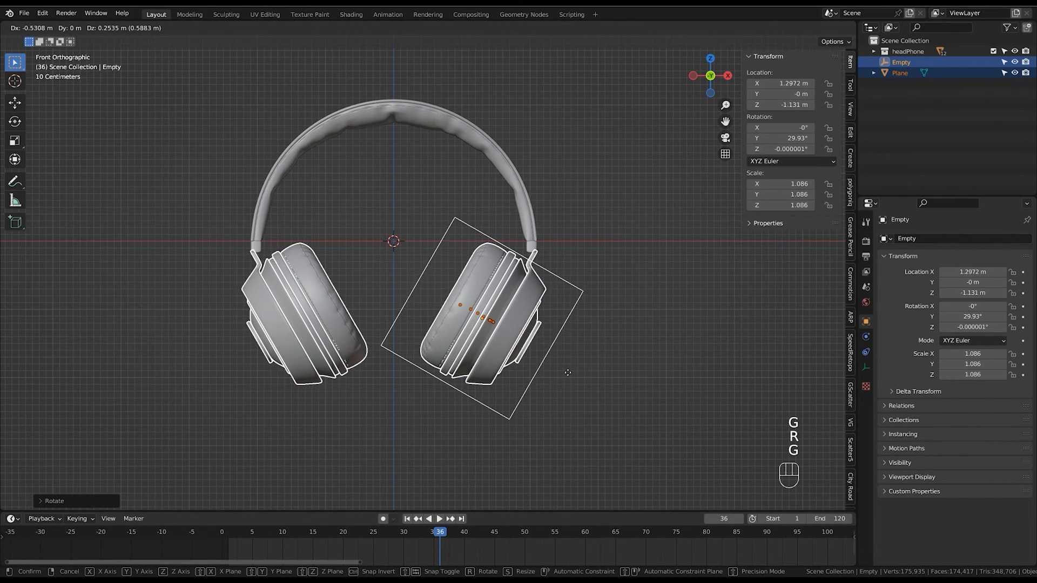
right_click(577, 362)
key(ctrl+z)
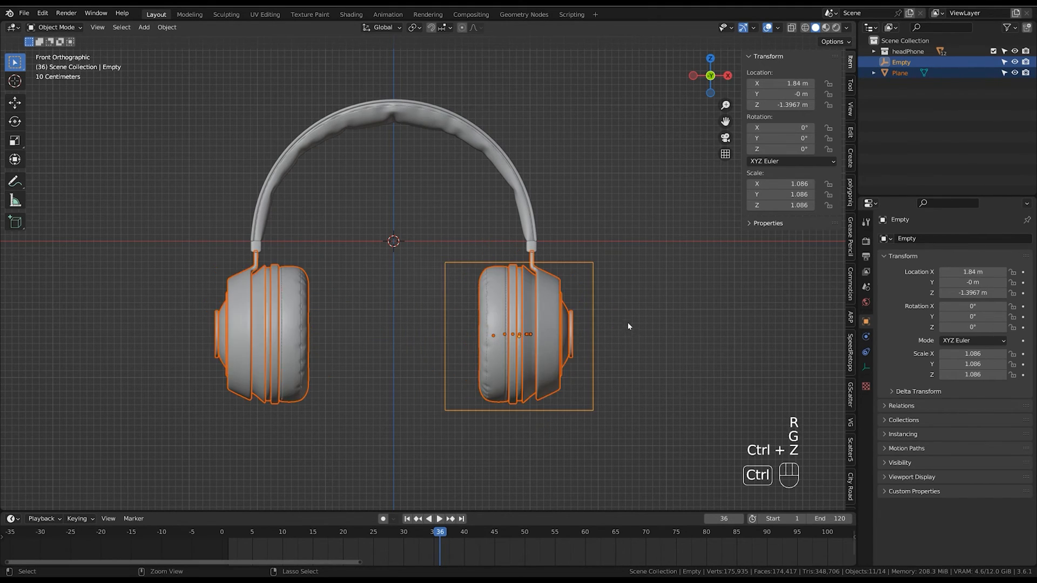
Parent the earcup parts to the cube empty with the Object (Keep Transform) option.
click(599, 325)
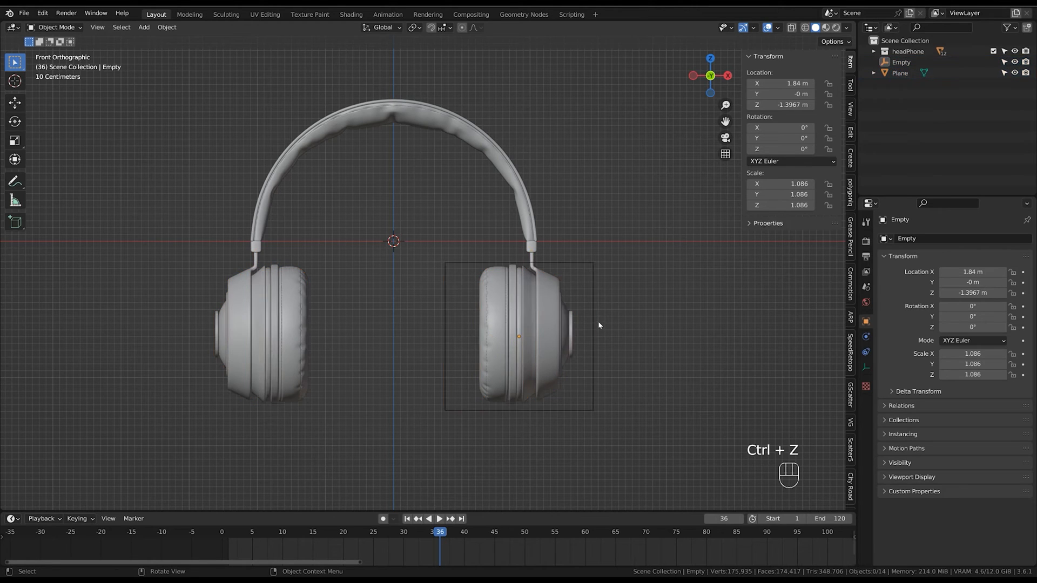
drag(475, 398, 477, 398)
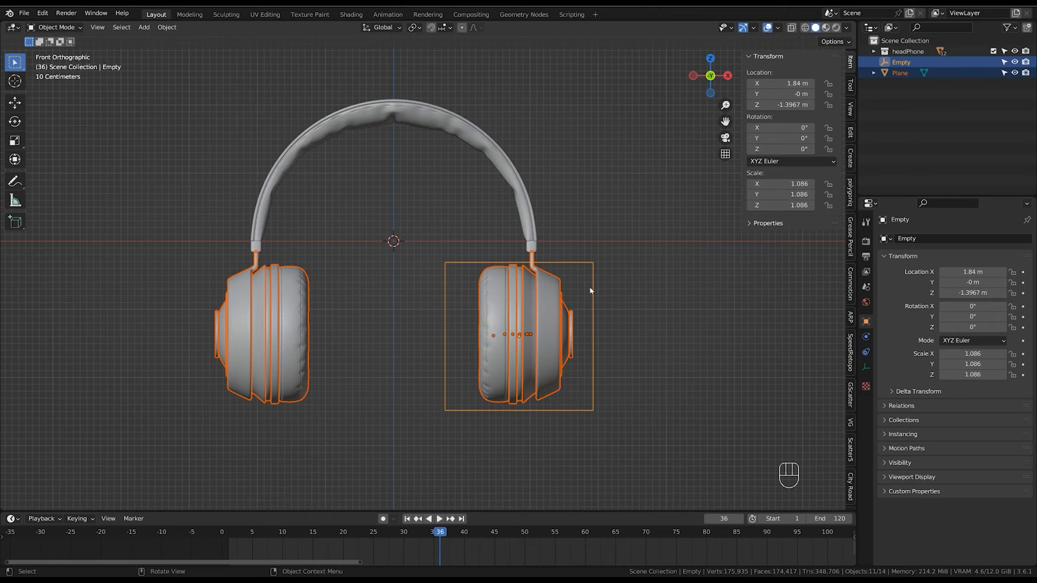
key(ctrl+p)
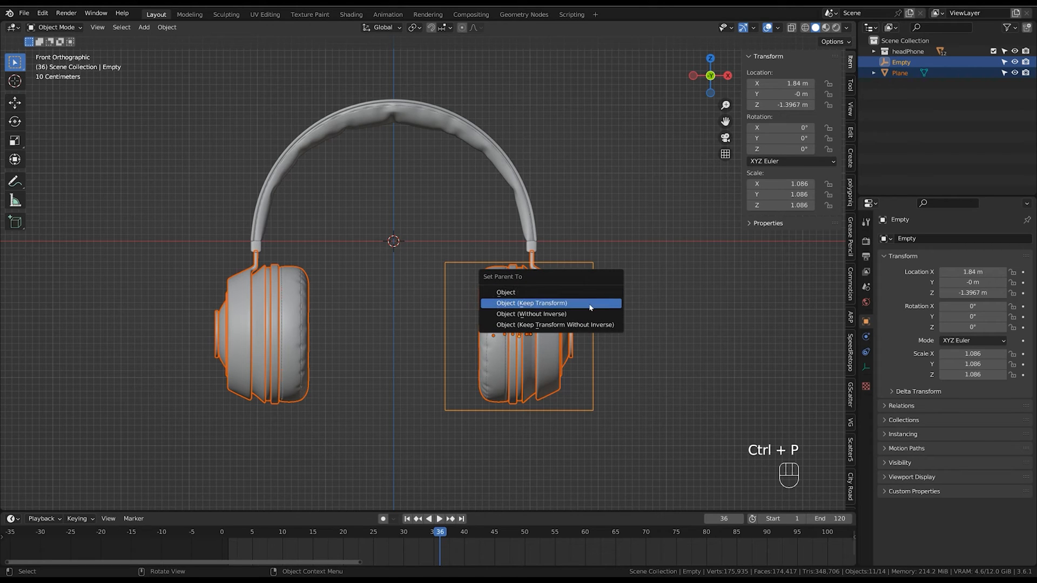
click(592, 304)
Tilt the earcup empty to about 16° around Y and shift it inward to about X 1.634 m, Z -1.317 m.
click(594, 283)
key(g)
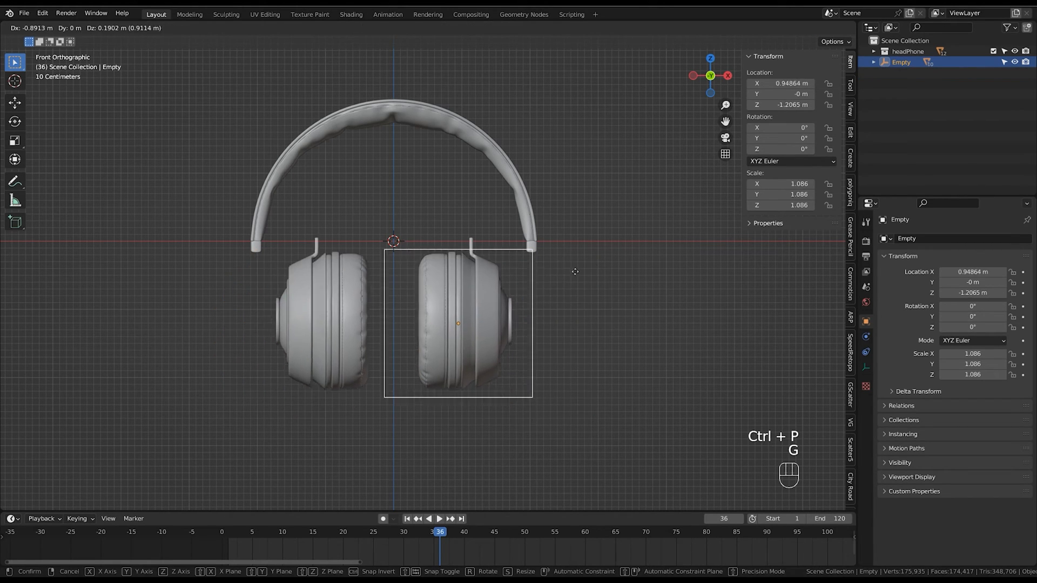
click(605, 330)
key(r)
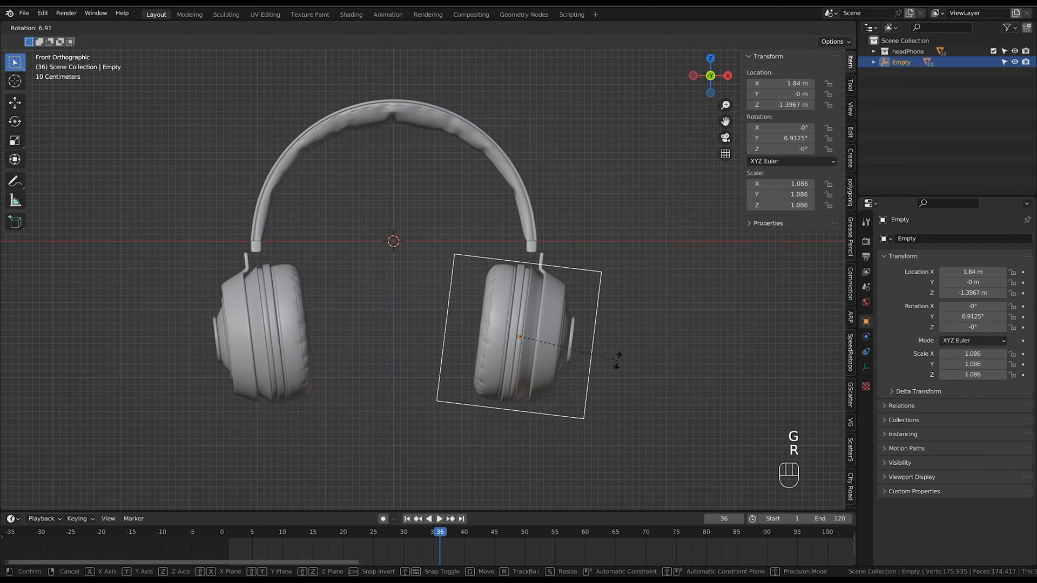
click(613, 368)
key(g)
click(609, 365)
key(r)
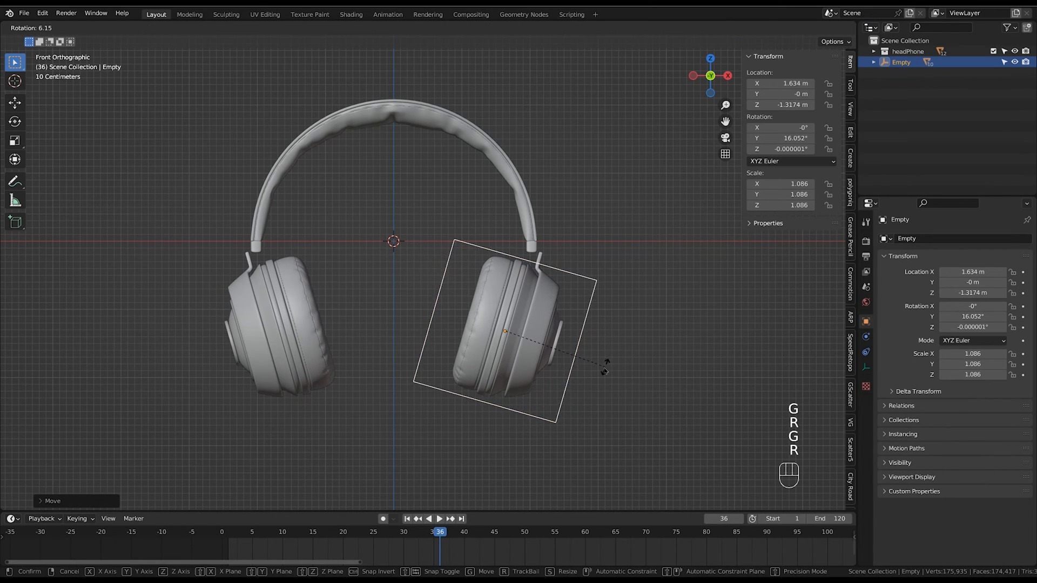
click(603, 362)
Refine the earcup empty to a Y rotation of 18.625° at X 1.4676 m, Z -1.2422 m, meeting the headband ends.
key(g)
click(600, 361)
key(r)
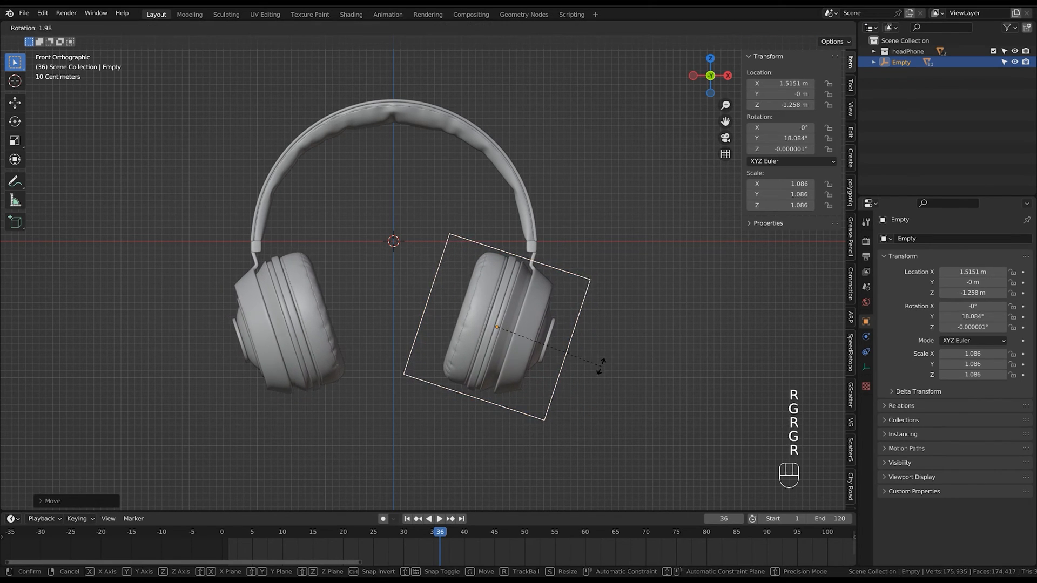
click(598, 365)
key(g)
click(596, 366)
key(g)
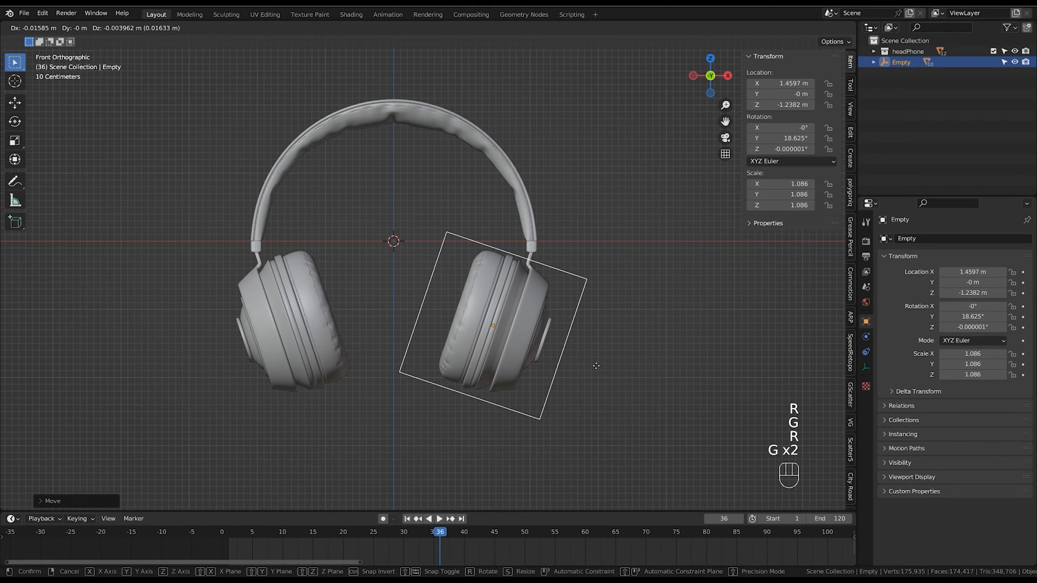
click(597, 366)
Add a second cube empty at the world origin and enlarge its display size to about 3.06 to enclose the headphones.
scroll(616, 344, down, 3)
mouse_move(615, 345)
middle_down()
mouse_move(574, 340)
mouse_move(608, 350)
middle_up()
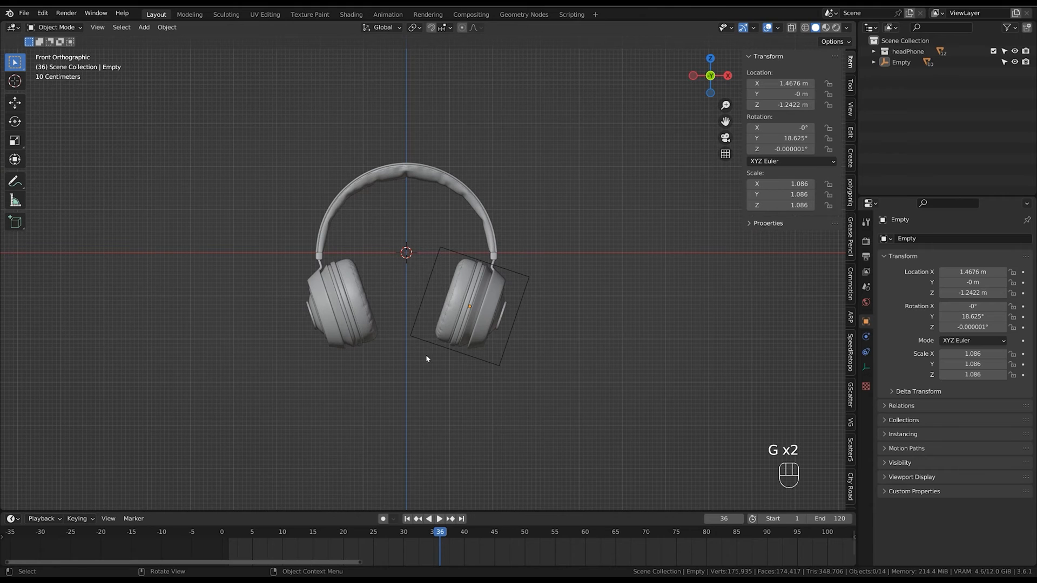
middle_drag(571, 292, 573, 349)
mouse_move(574, 349)
ctrl+middle_down()
mouse_move(579, 305)
mouse_move(595, 349)
mouse_move(583, 366)
ctrl+middle_up()
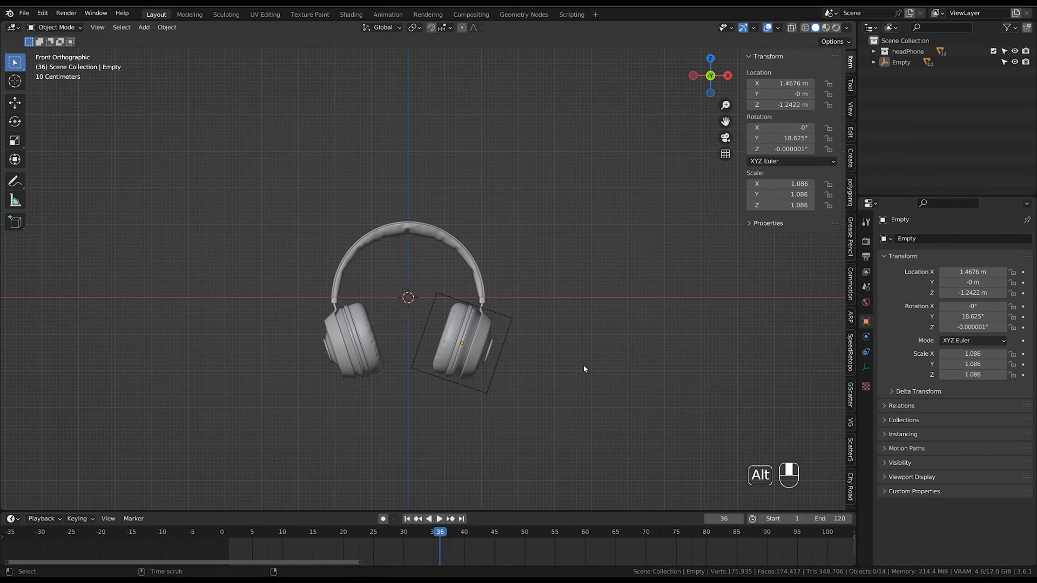
key(shift+a)
mouse_move(579, 369)
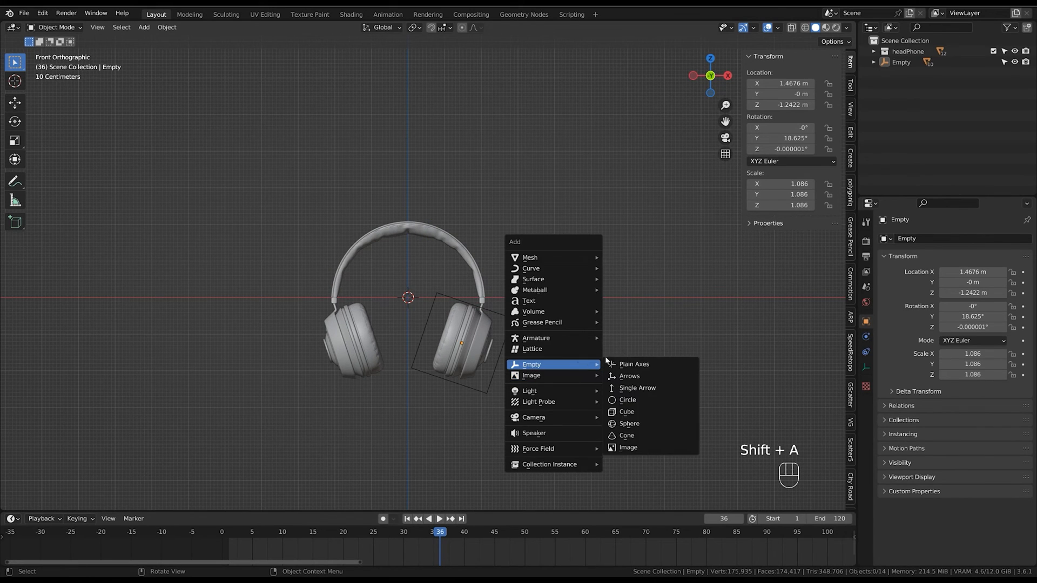
click(653, 414)
right_click(459, 276)
click(460, 276)
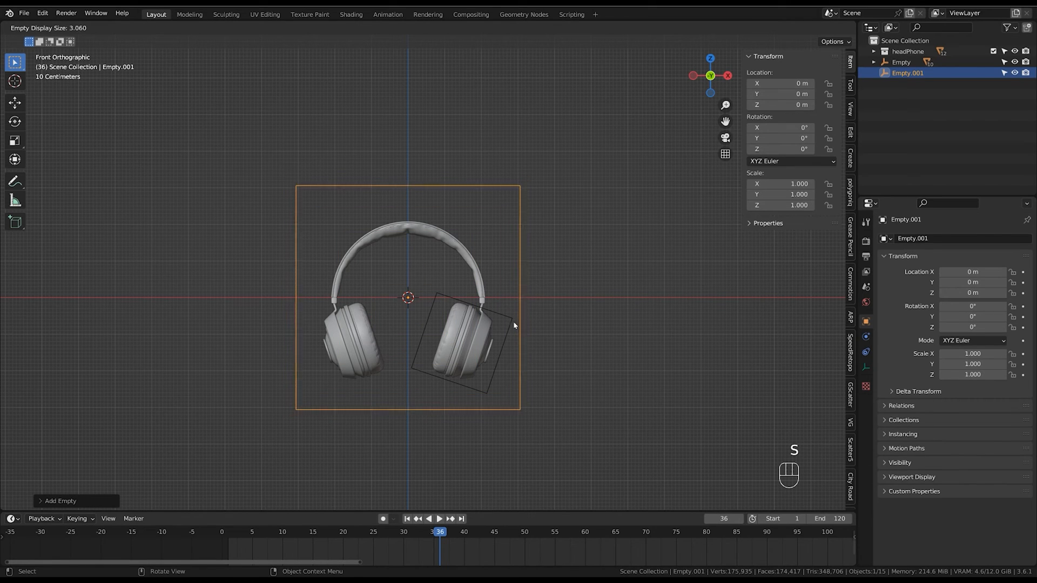
click(507, 315)
Parent the earcup empty to the large cube empty and briefly try moving the pair.
click(510, 320)
key(g)
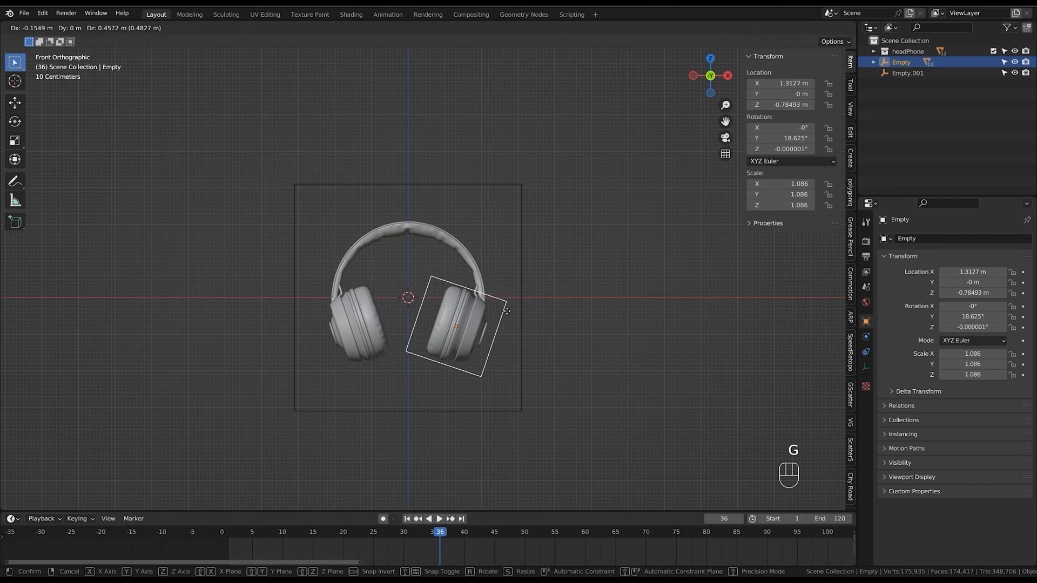
key(g)
click(507, 334)
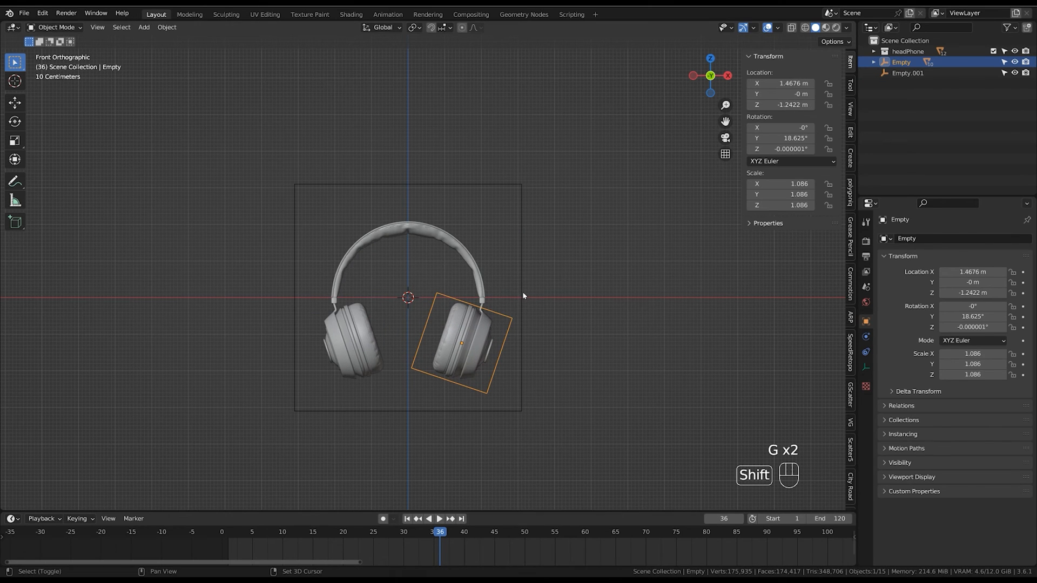
shift+click(521, 291)
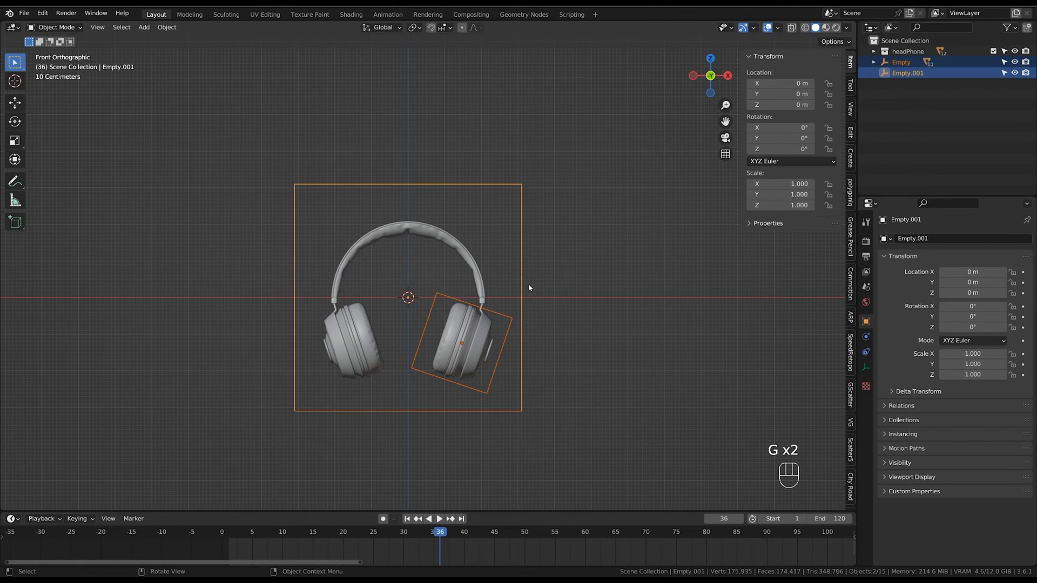
key(ctrl+p)
click(527, 275)
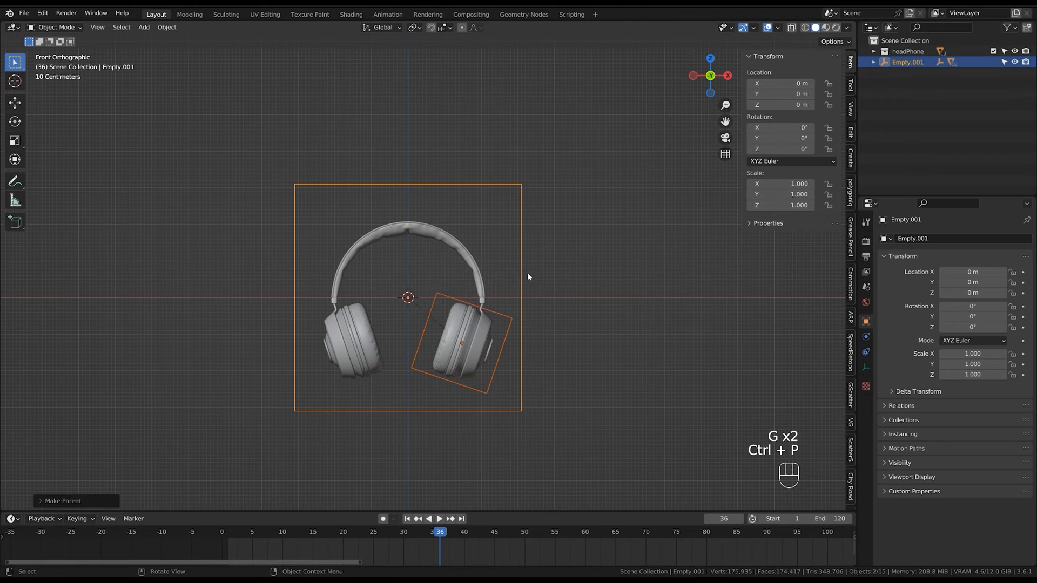
key(g)
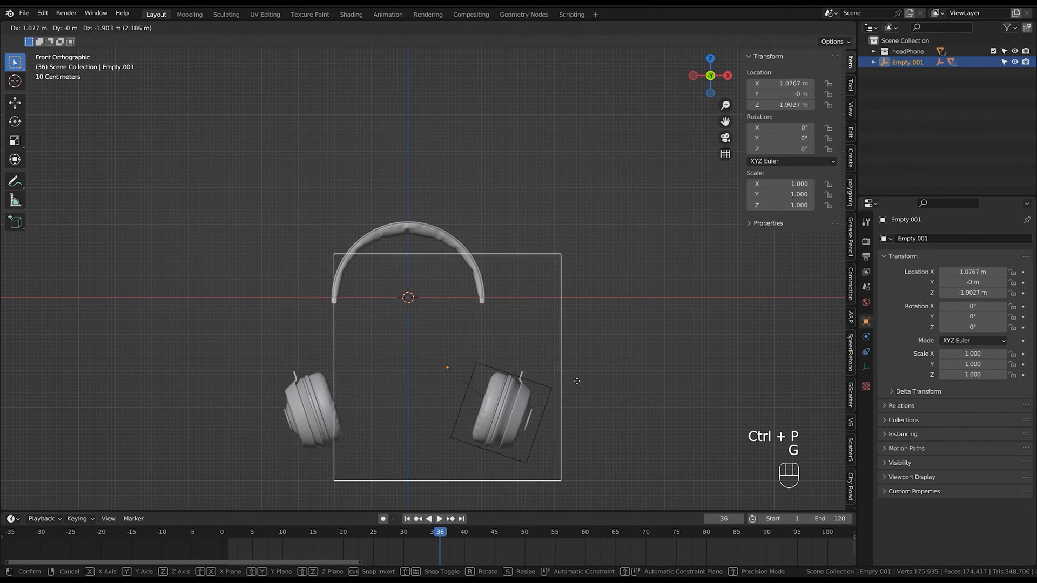
right_click(491, 260)
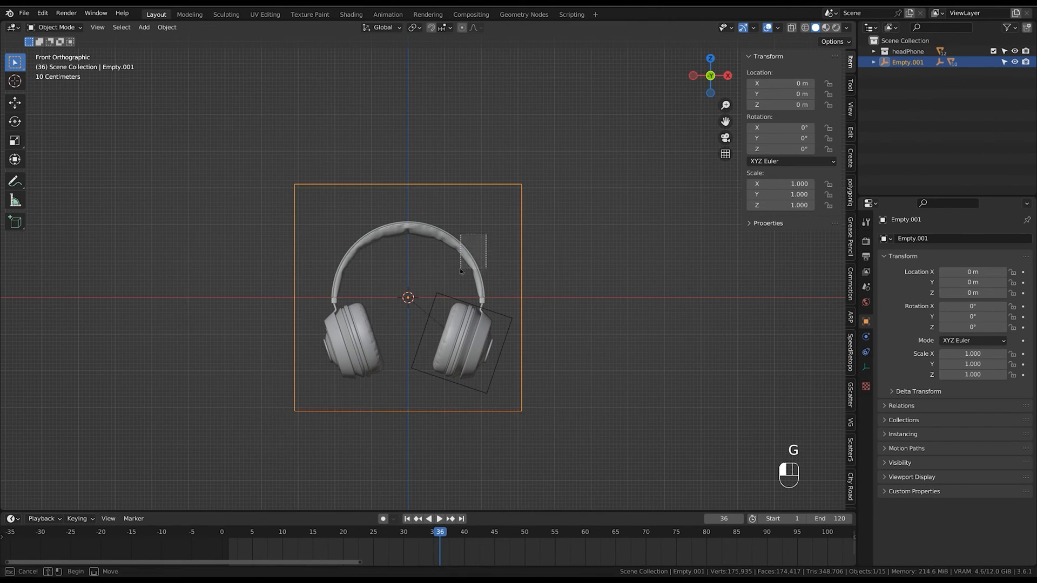
Parent the headband parts to the large cube empty with the Object option.
drag(461, 271, 486, 301)
shift+click(522, 262)
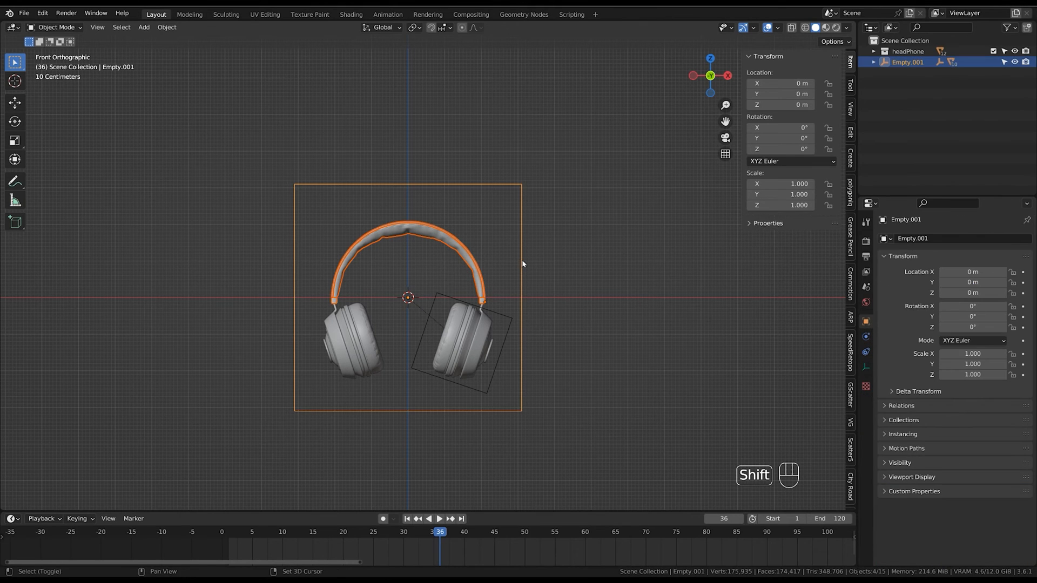
key(ctrl+p)
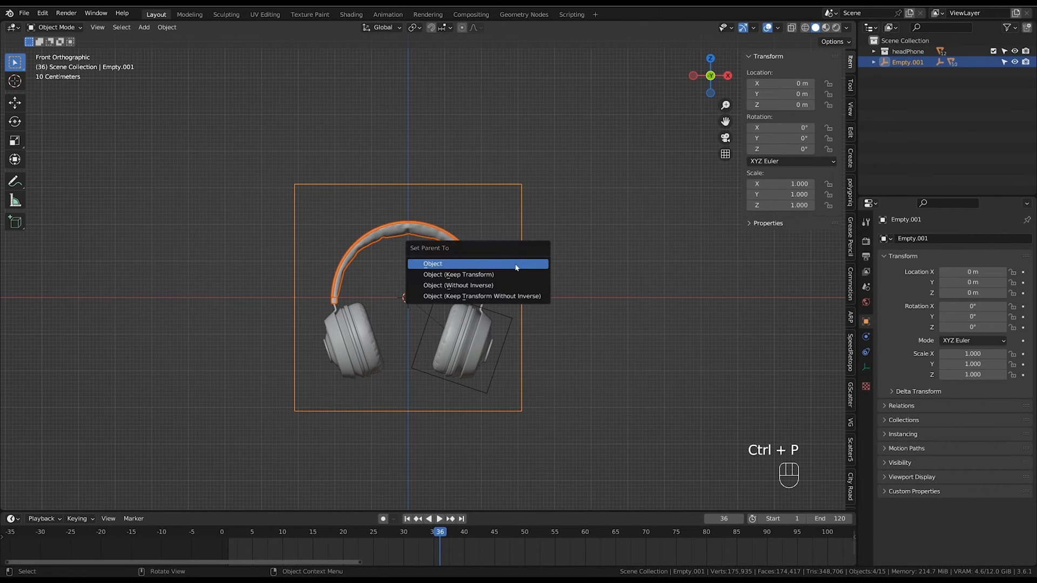
click(517, 265)
Try moving the large empty and rotating it about Z to test the parented headphones.
key(g)
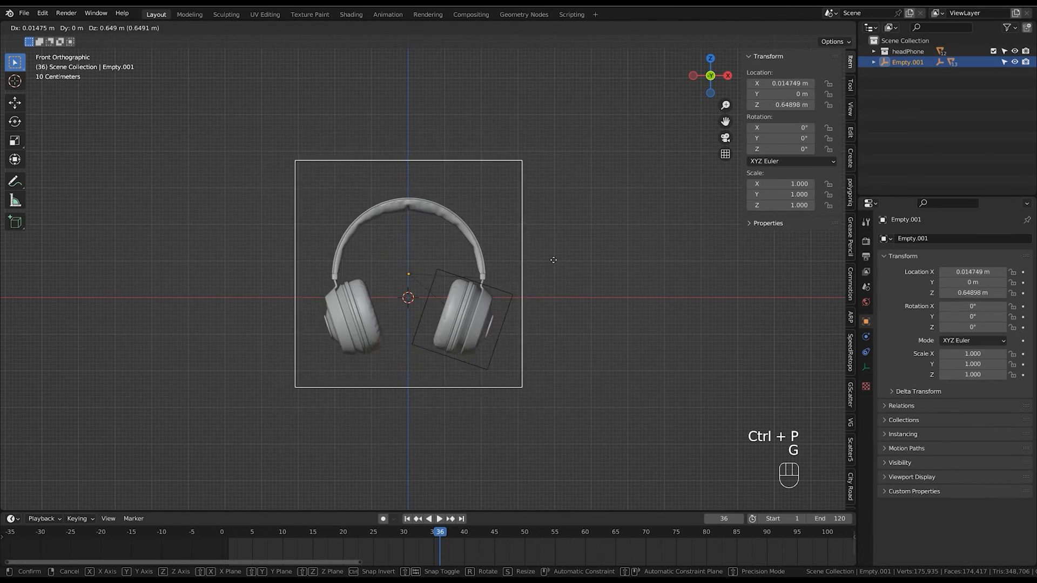
middle_drag(538, 264, 517, 216)
key(r)
key(z)
right_click(514, 274)
Deselect everything and save the file.
shift+middle_drag(518, 319, 544, 299)
scroll(577, 251, up, 1)
click(576, 248)
key(ctrl+s)
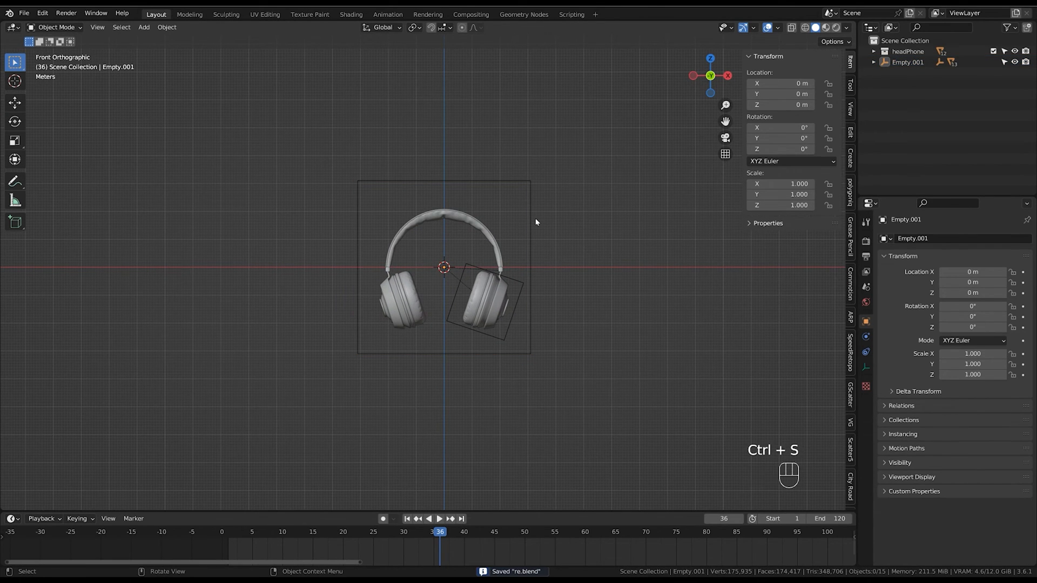
Split the 3D viewport into two side by side and add a camera with its location and rotation cleared.
middle_drag(536, 222, 599, 318)
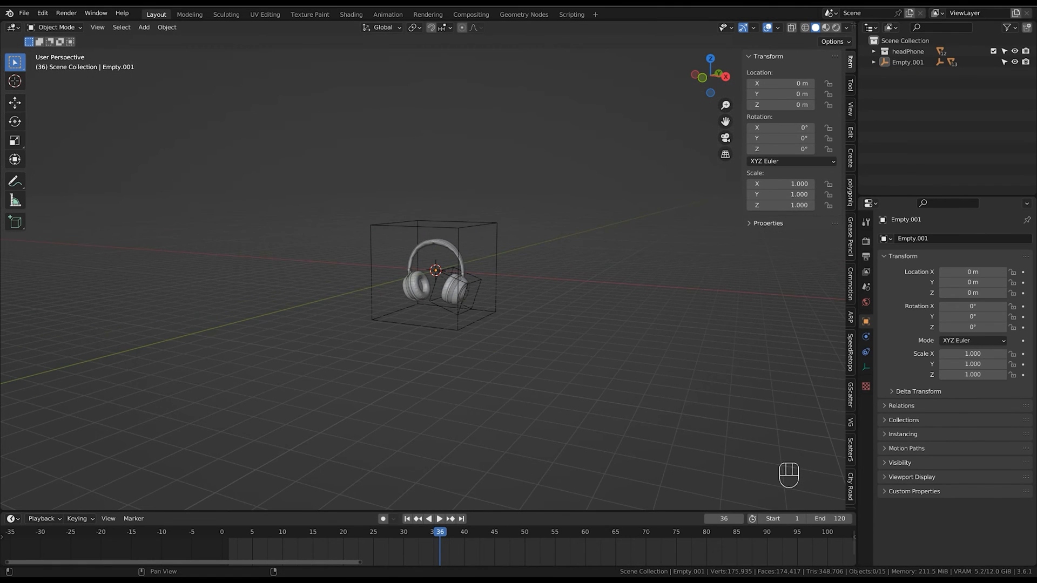
drag(853, 25, 311, 131)
key(KP_0)
key(shift+a)
mouse_move(655, 338)
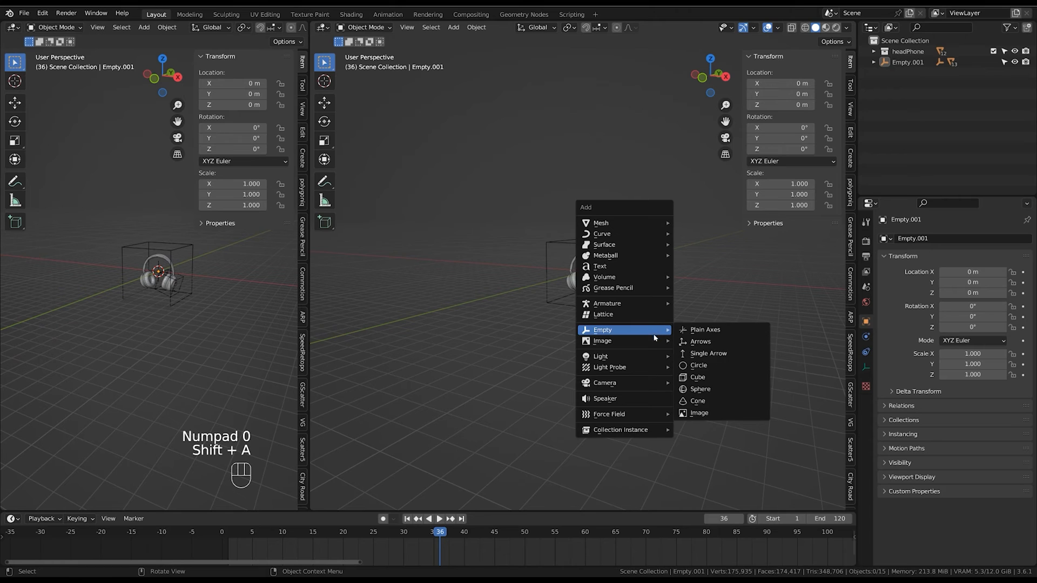
mouse_move(644, 382)
click(754, 387)
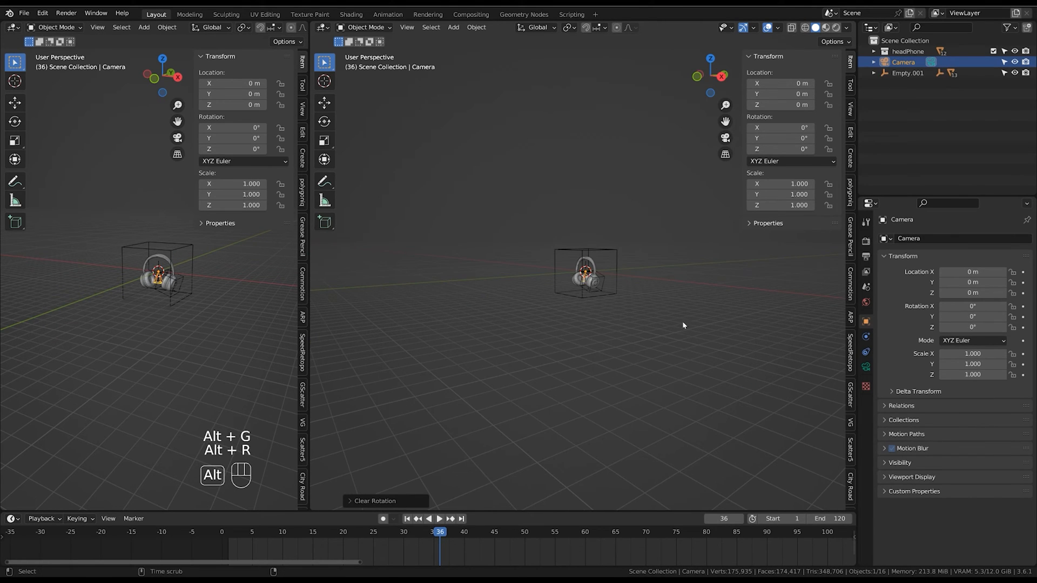
Rotate the camera to 85° about X and move it back along Y to about -26.173 m.
key(KP_3)
key(r)
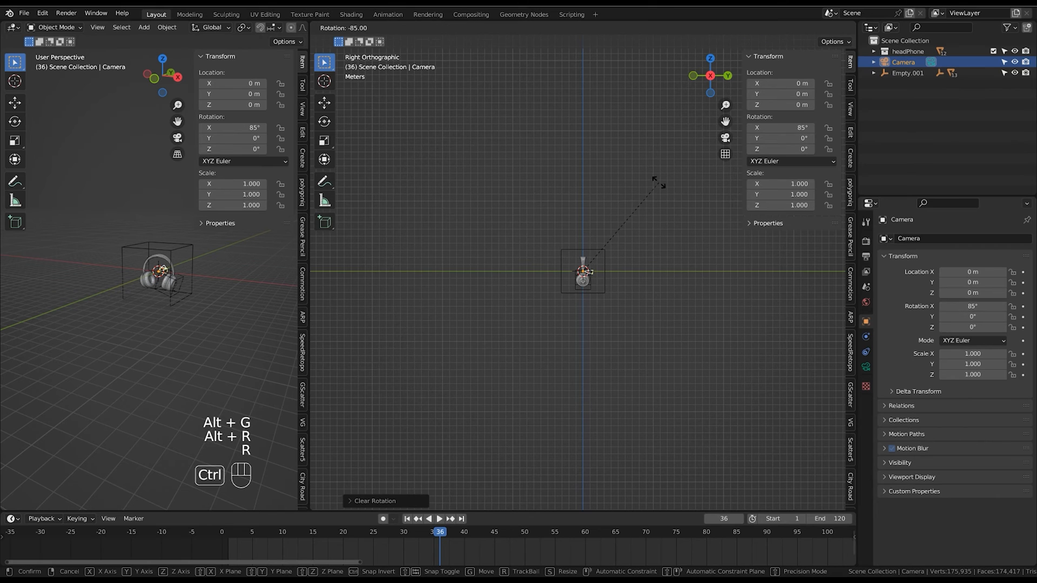
ctrl+click(658, 183)
key(g)
key(y)
key(Escape)
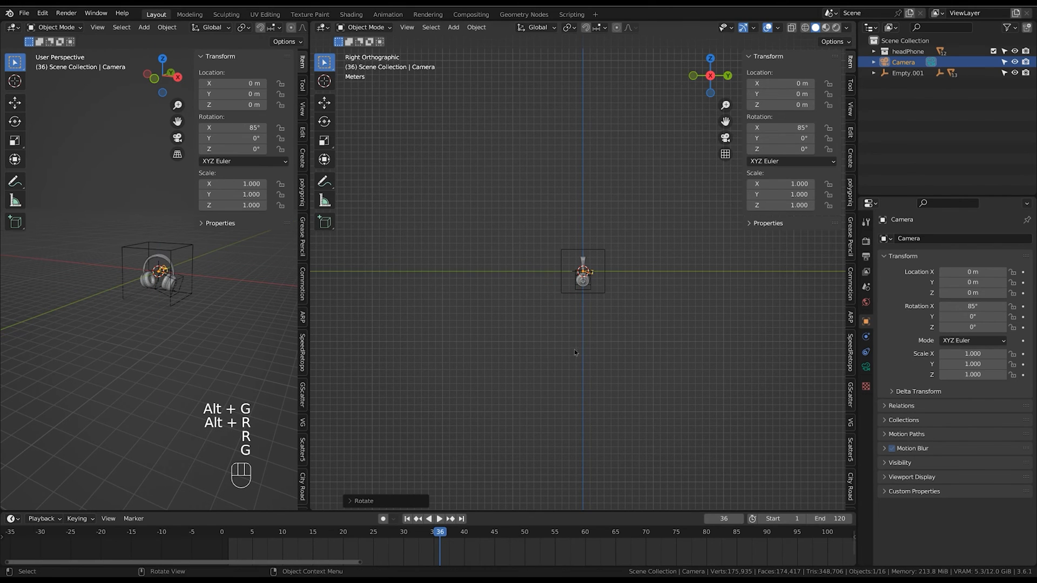
middle_drag(630, 353, 649, 382)
key(g)
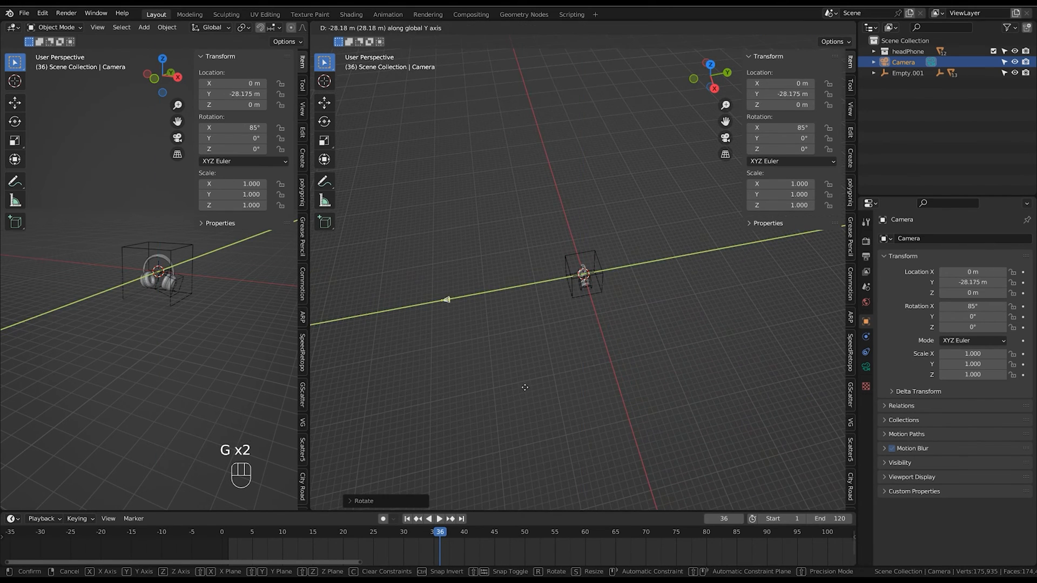
click(538, 391)
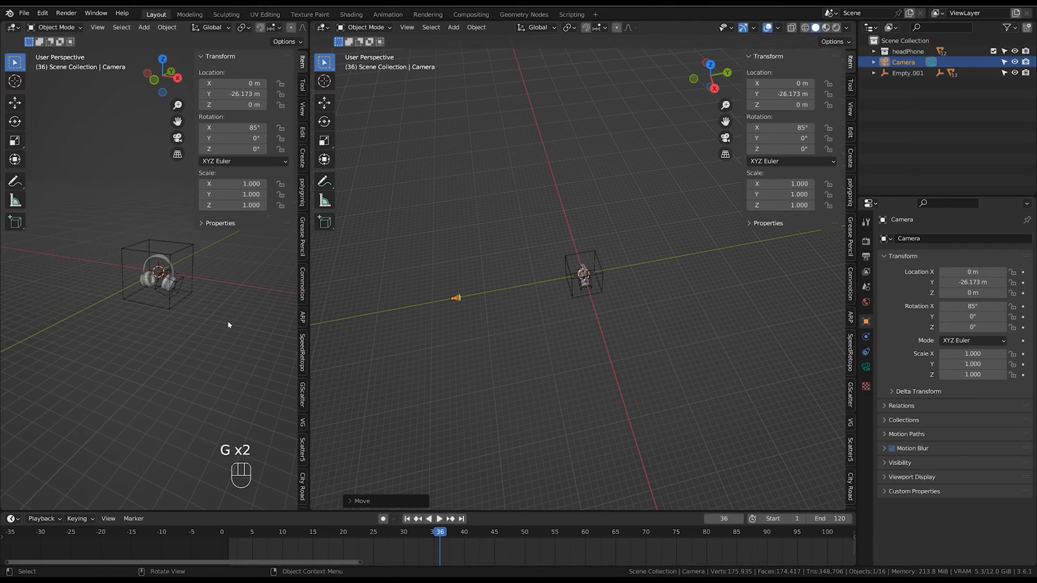
Show the camera's view in the narrower viewport, hide its sidebar and clear the selection.
key(KP_0)
key(n)
click(505, 247)
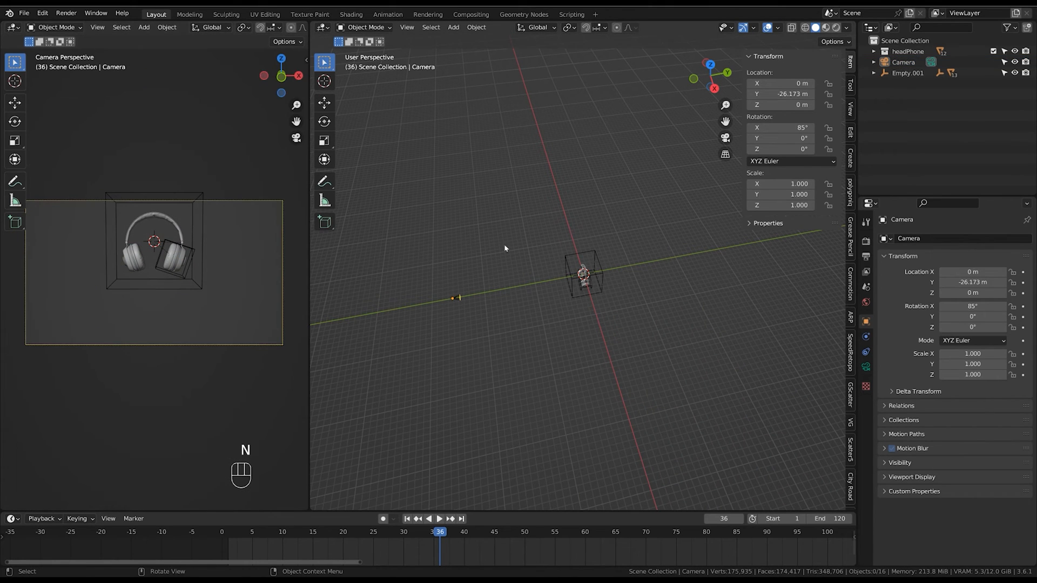
Select the camera in the side view and set its focal length to 85 mm.
shift+middle_drag(619, 325, 619, 387)
middle_drag(619, 388, 617, 357)
drag(493, 298, 439, 339)
click(591, 431)
click(451, 330)
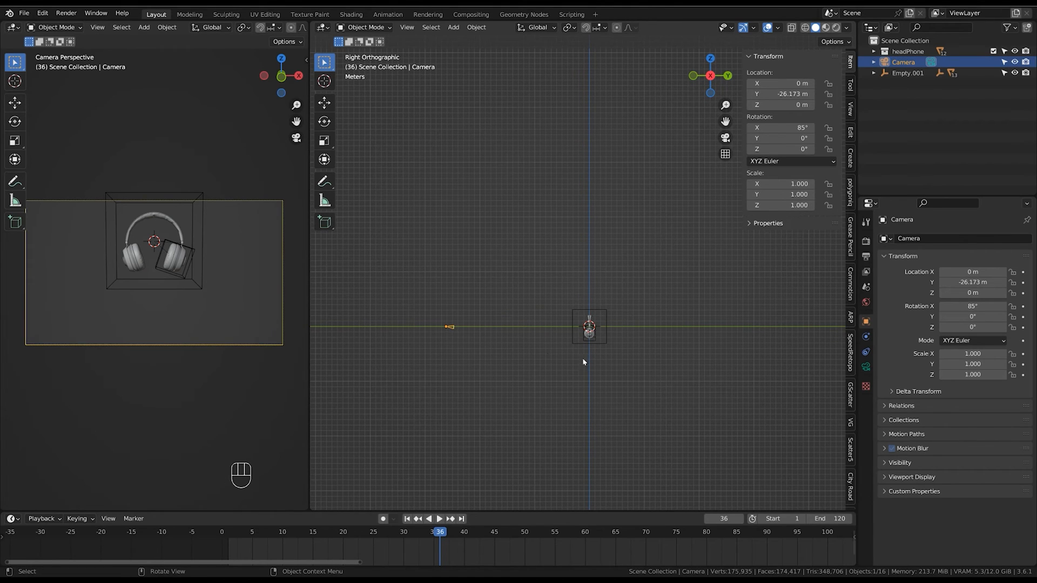
click(866, 367)
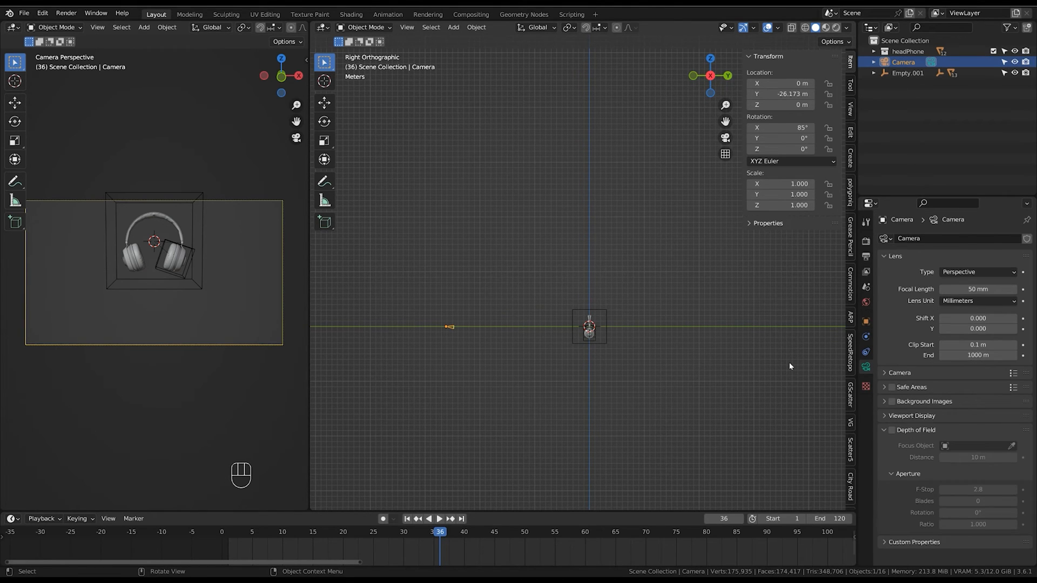
click(987, 291)
text(8)
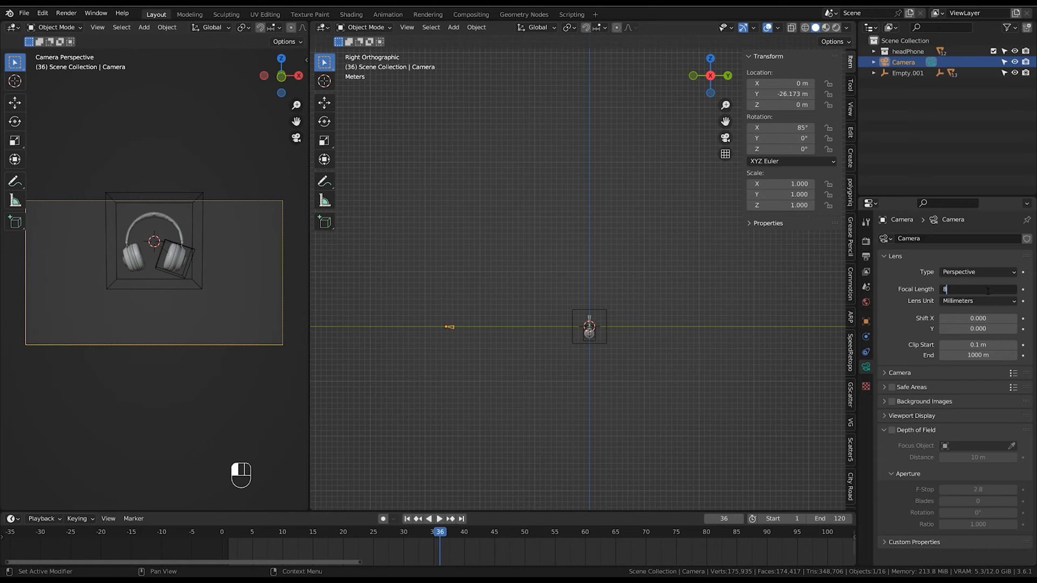
text(5)
key(Return)
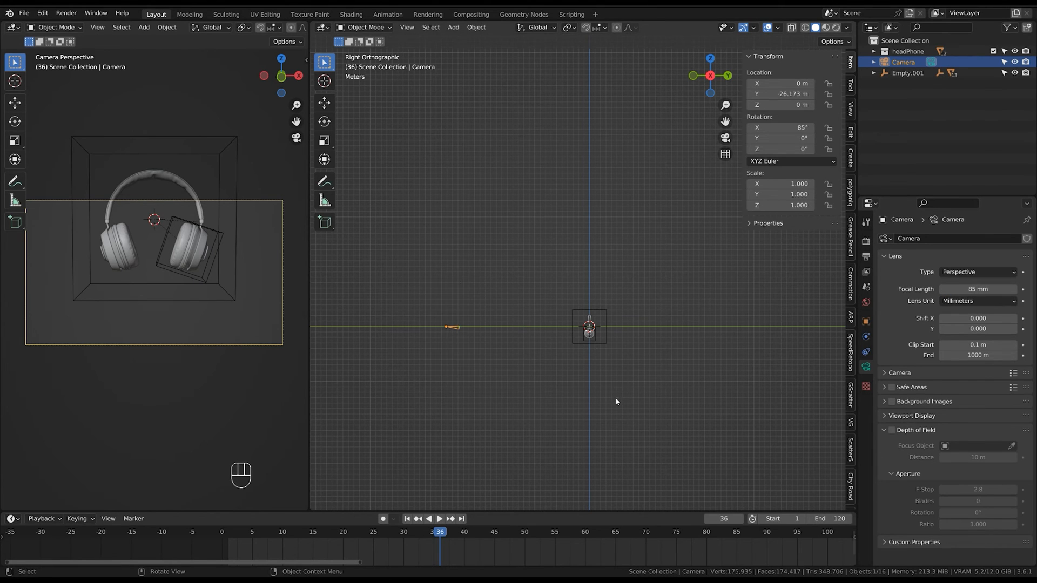
Rotate the camera to 90° about X and move it back along Y to about -33.092 m.
ctrl+middle_drag(616, 398, 620, 375)
key(r)
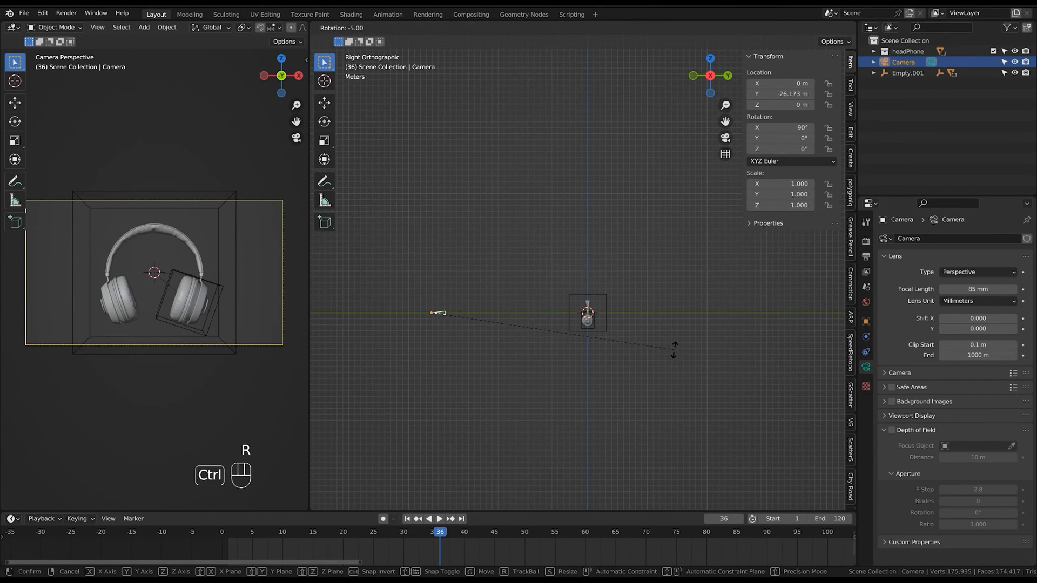
click(675, 341)
key(g)
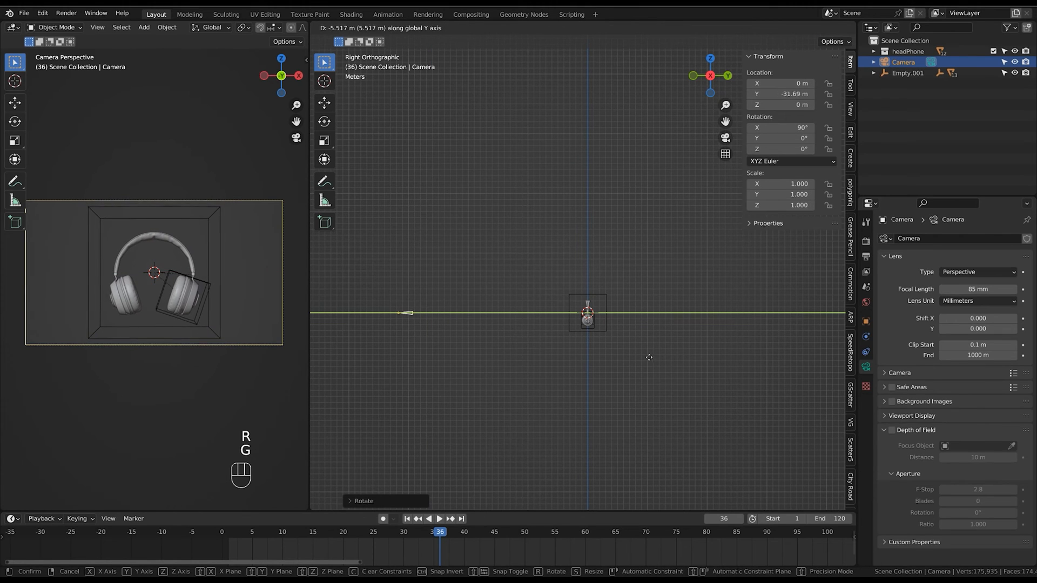
click(641, 361)
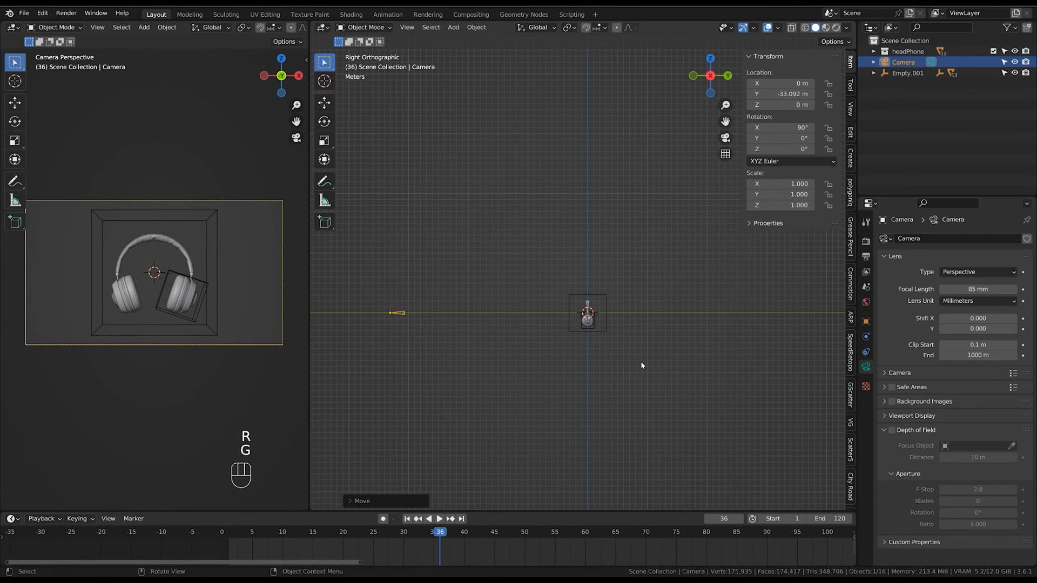
key(g)
key(z)
right_click(643, 358)
Raise the large empty holding the headphones slightly along Z, then clear the selection.
ctrl+middle_drag(643, 351, 696, 255)
ctrl+middle_drag(700, 281, 708, 251)
click(675, 291)
key(g)
key(z)
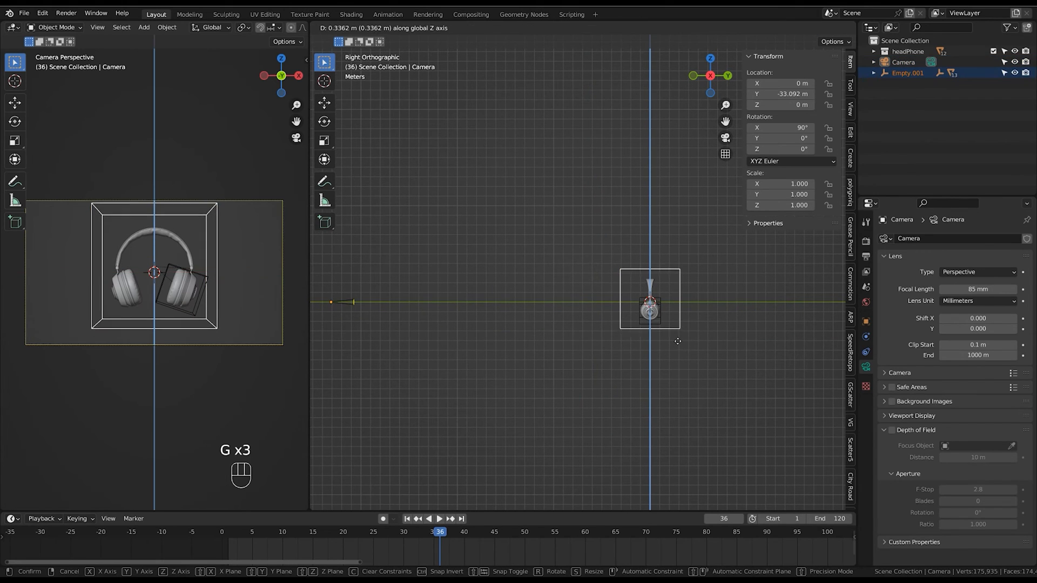
click(679, 337)
click(701, 325)
Add a cylinder and lower it along Z to just below the headphones.
key(shift+a)
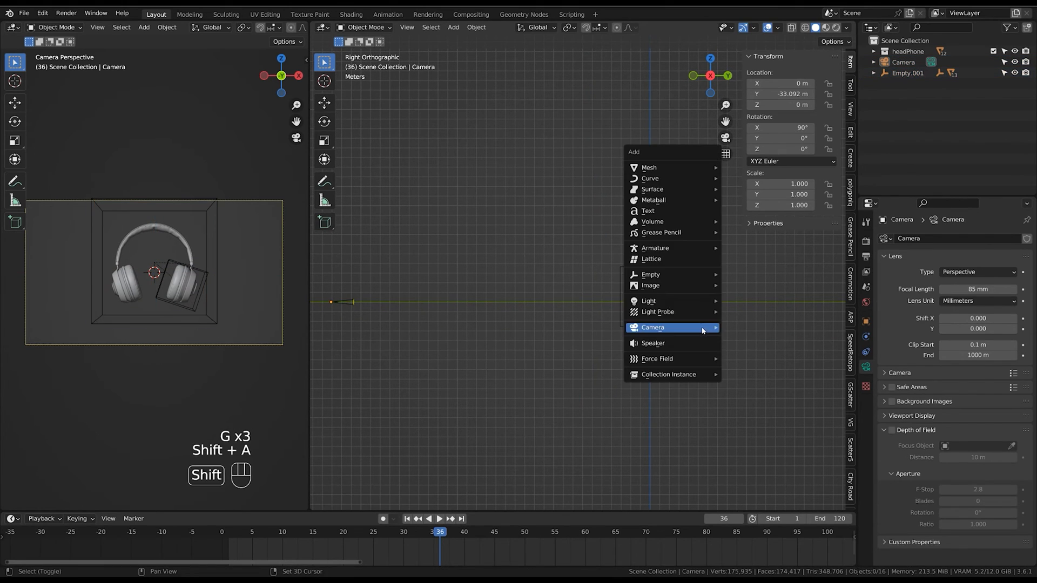
mouse_move(716, 169)
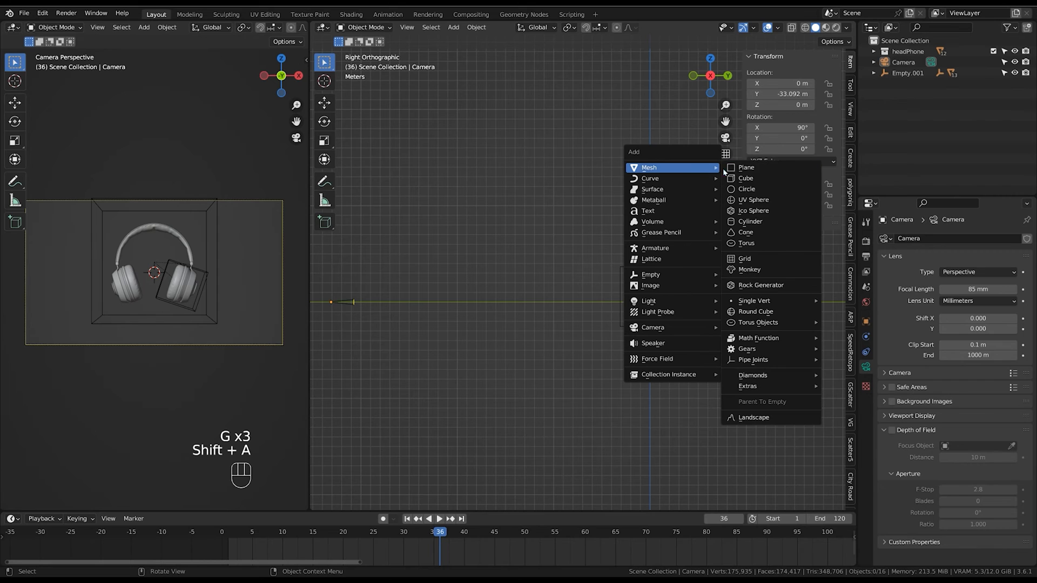
click(767, 223)
ctrl+middle_drag(690, 319, 691, 308)
key(g)
key(z)
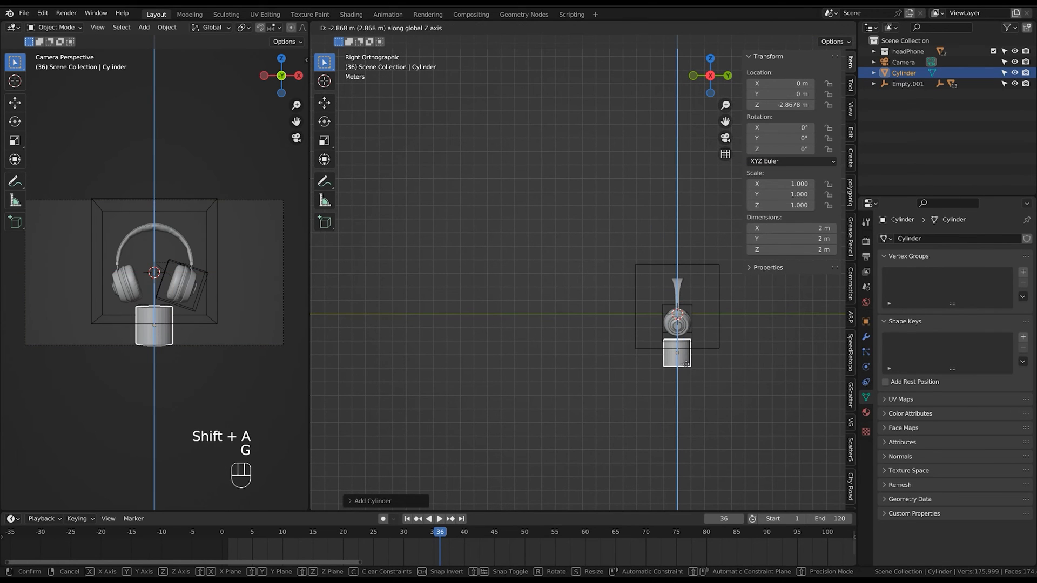
click(686, 369)
Scale the cylinder up to about 3.187 and lower it to about Z -5.0585 m as a pedestal.
key(s)
click(738, 389)
middle_drag(737, 389, 684, 397)
key(s)
click(686, 381)
key(g)
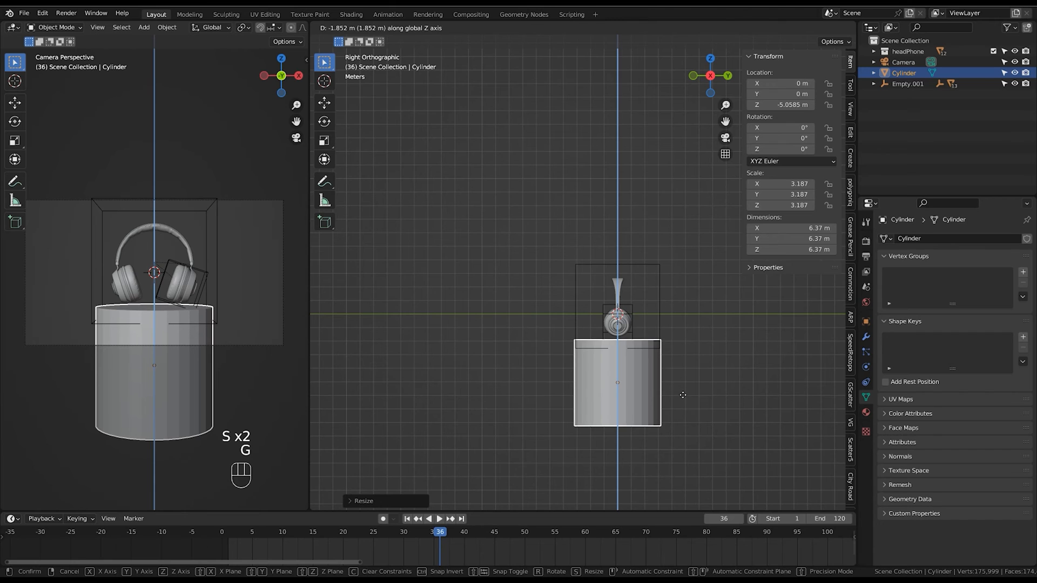
click(683, 395)
Cut a horizontal edge loop around the cylinder and slide it close to the top rim.
key(Tab)
shift+middle_drag(670, 388, 620, 379)
key(ctrl+r)
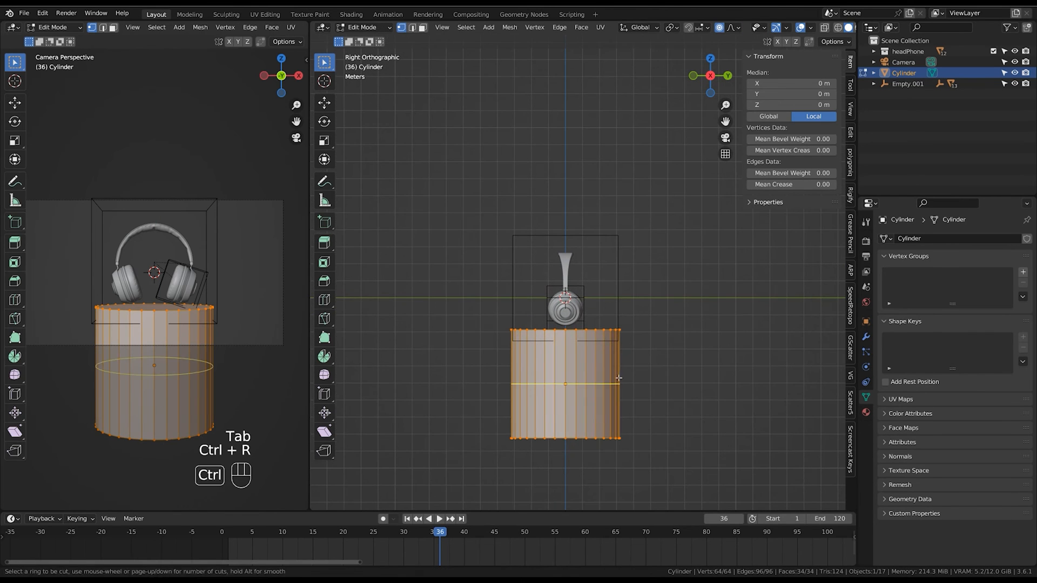
click(618, 378)
click(622, 332)
Delete the cylinder's bottom face.
middle_drag(621, 332, 602, 384)
key(3)
click(602, 385)
key(x)
click(654, 345)
Inset the cylinder's top face twice, first slightly inside the rim and again towards the centre.
middle_drag(641, 317, 632, 380)
shift+middle_drag(632, 381, 626, 331)
ctrl+middle_drag(626, 330, 622, 345)
middle_drag(622, 345, 676, 341)
click(589, 341)
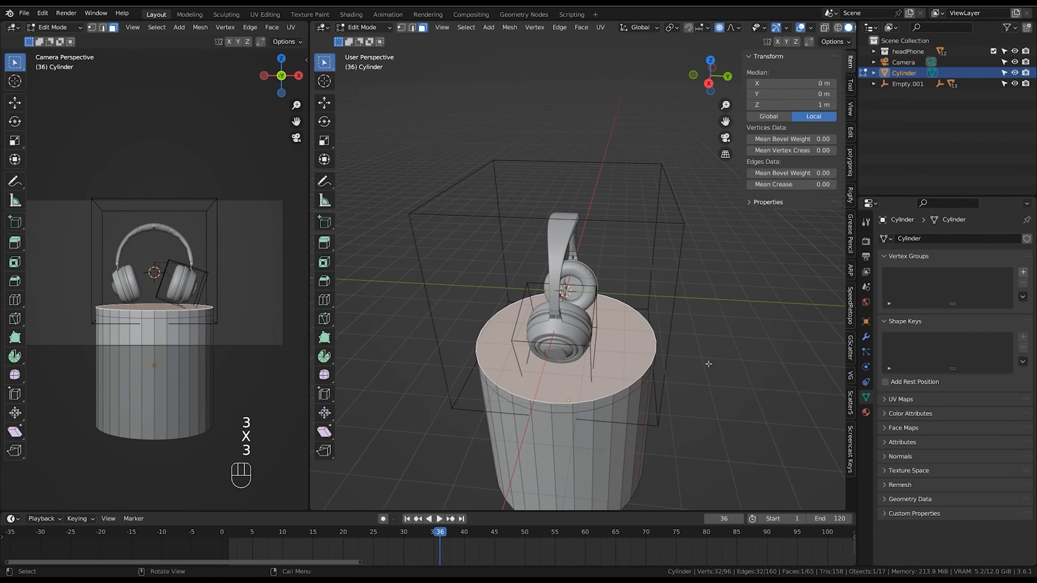
key(i)
click(697, 367)
key(i)
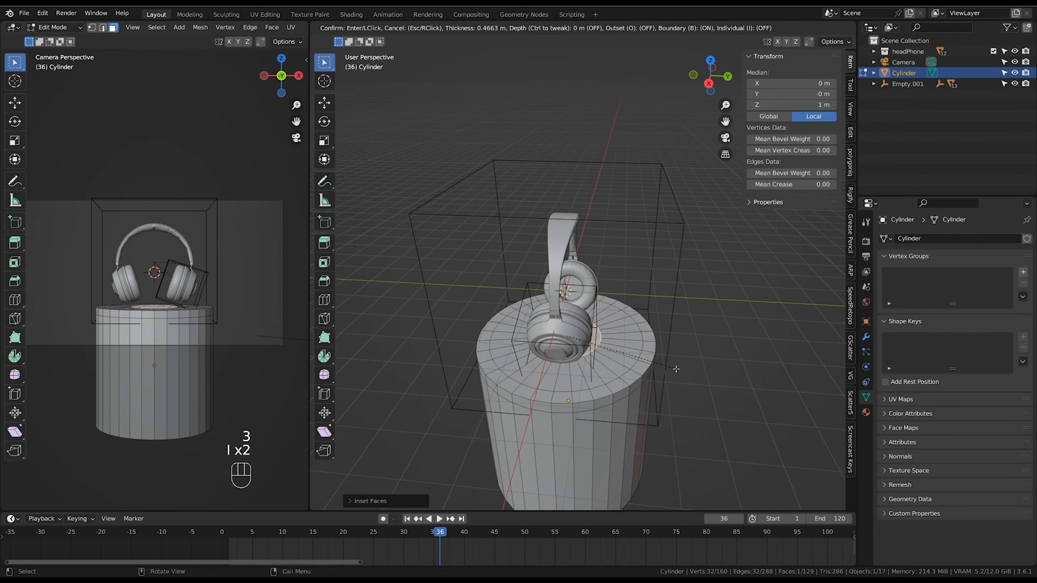
click(670, 368)
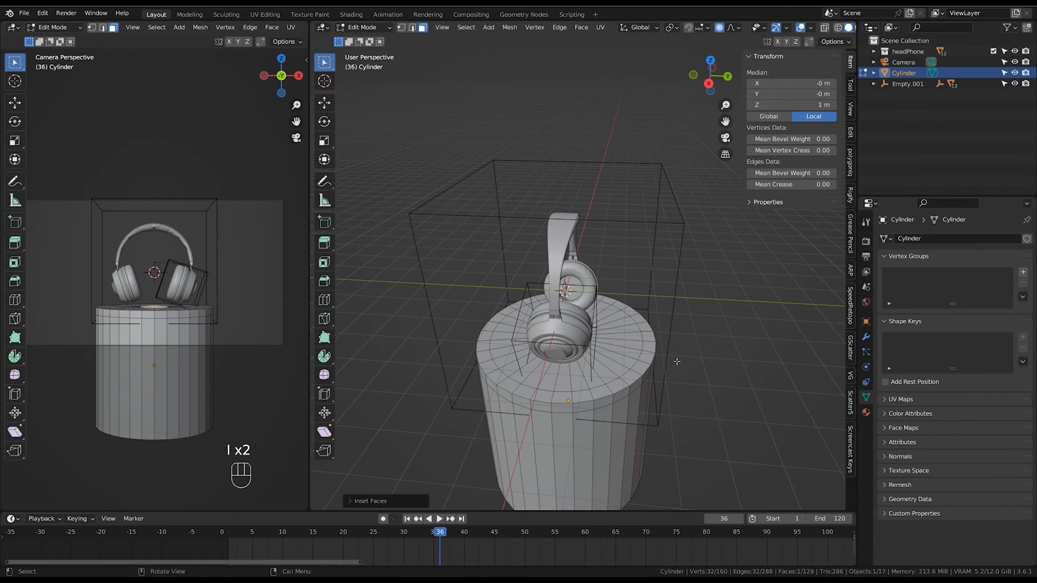
Shade the cylinder smooth, give it a level 2 Subdivision modifier and show its modifier settings.
key(Tab)
right_click(646, 374)
click(648, 372)
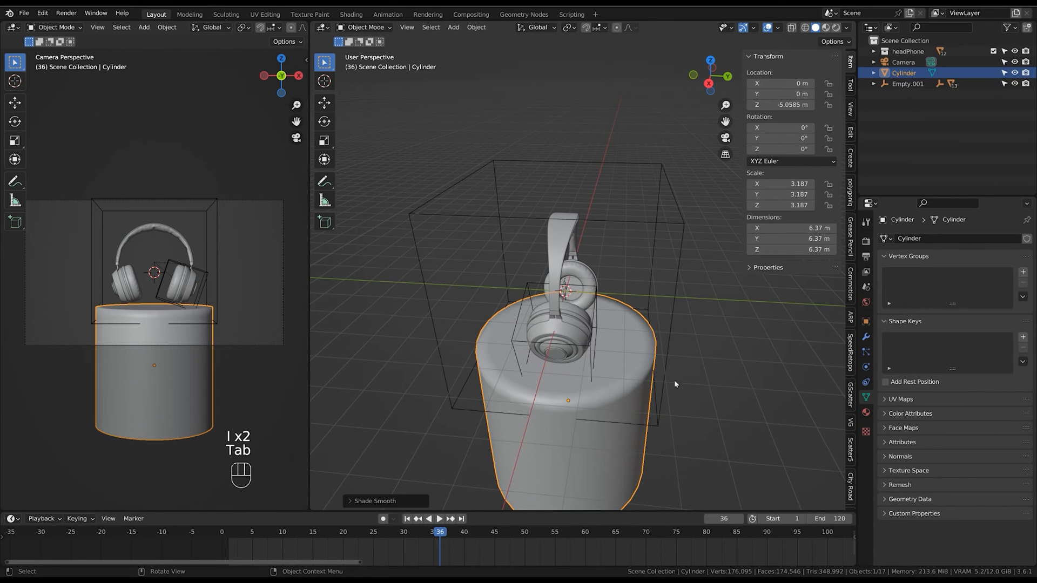
key(ctrl+2)
click(867, 336)
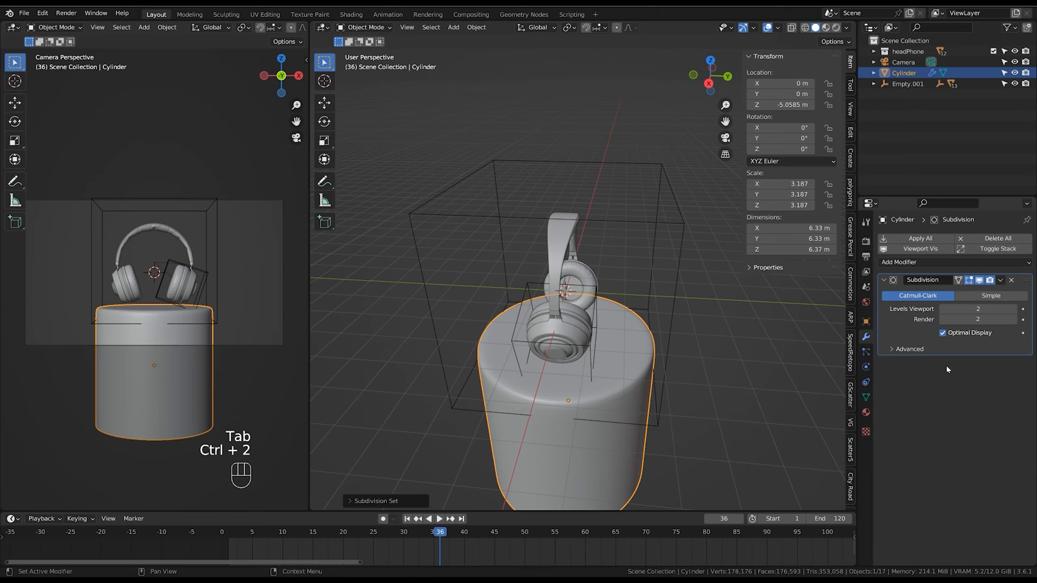
Lower the pedestal to about Z -5.2226 m in the side view and save the file.
alt+middle_drag(650, 378, 652, 386)
key(g)
key(z)
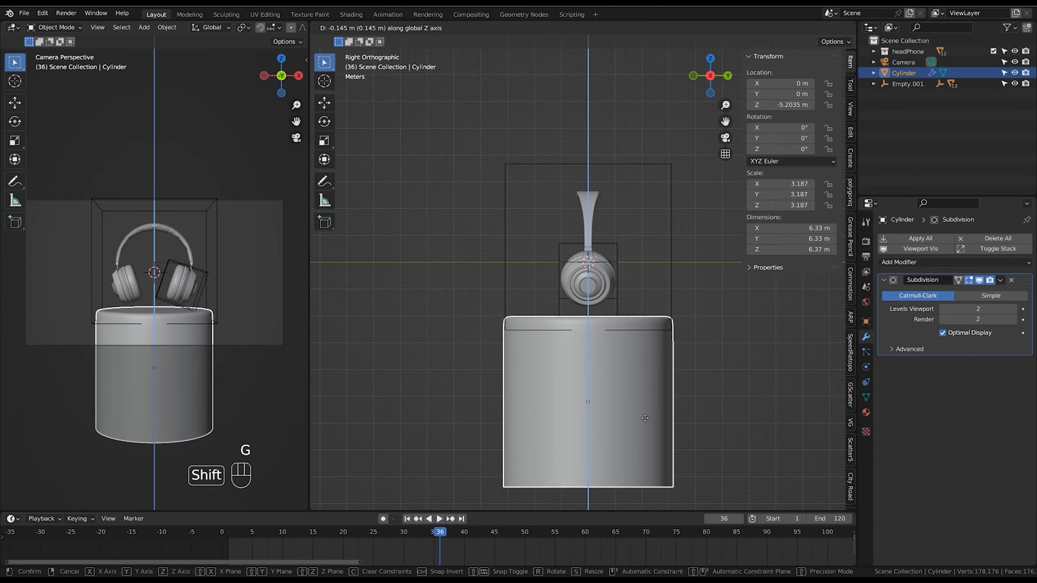
click(644, 426)
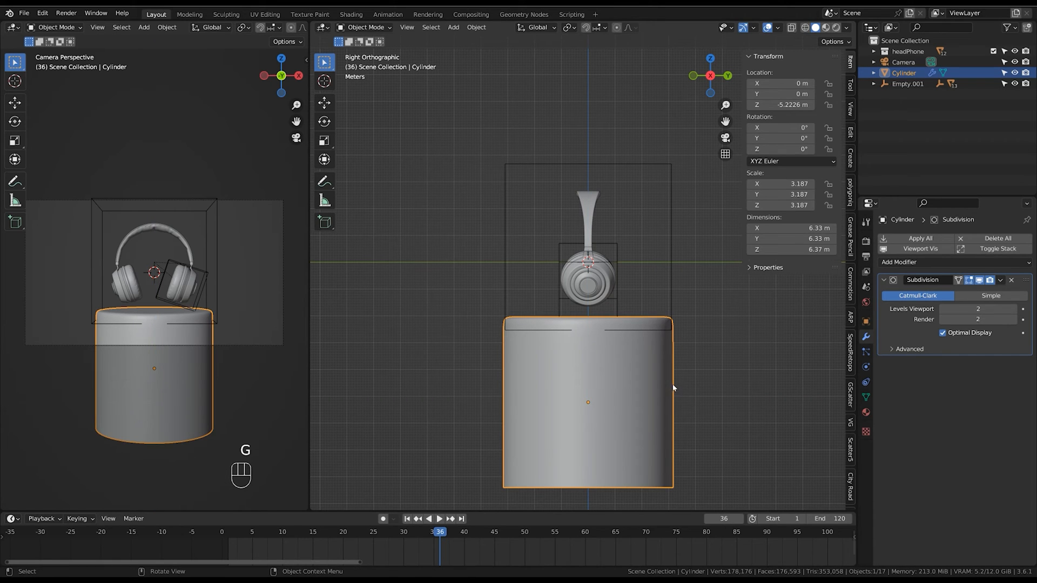
key(ctrl+s)
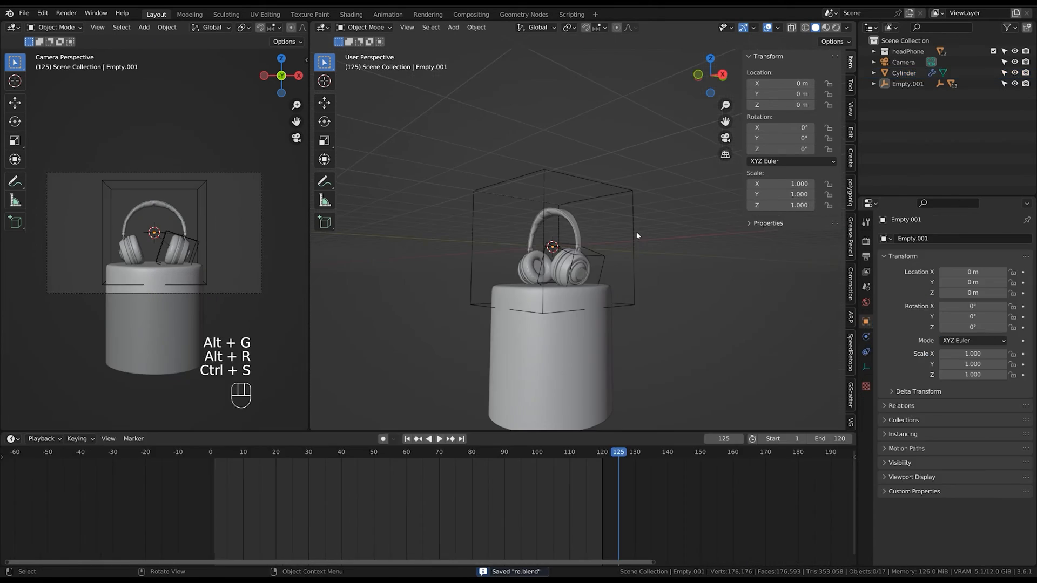
Select the large headphone empty and rotate it to about -101.58° about X in the side view.
shift+middle_drag(642, 283, 683, 257)
click(648, 257)
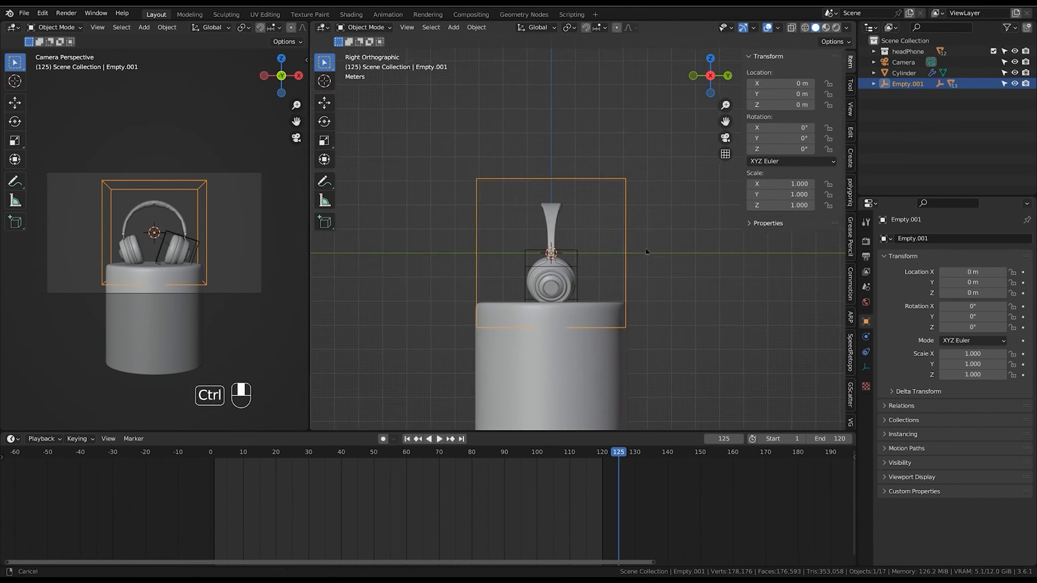
key(r)
key(z)
right_click(692, 286)
key(r)
key(x)
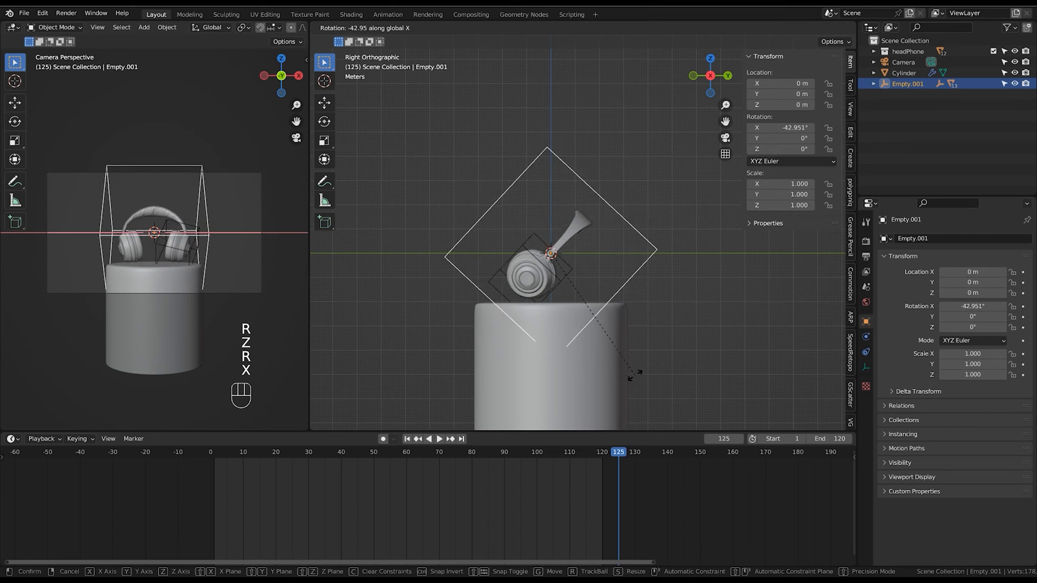
click(502, 380)
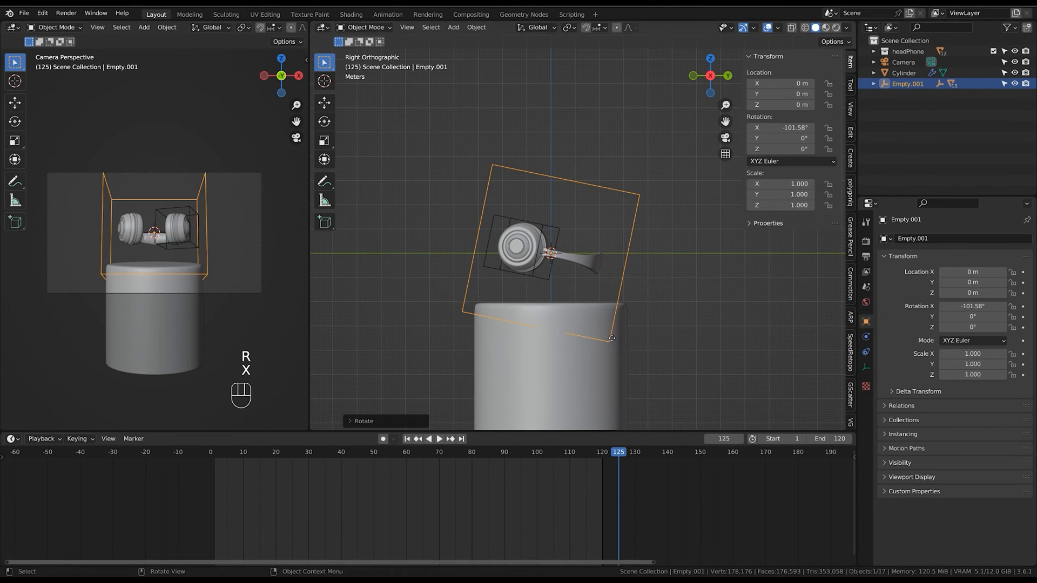
Lay the headphones on the pedestal by lowering the empty to about Z -1.2475 m and adjusting its X rotation to about -99.903°.
key(g)
click(611, 369)
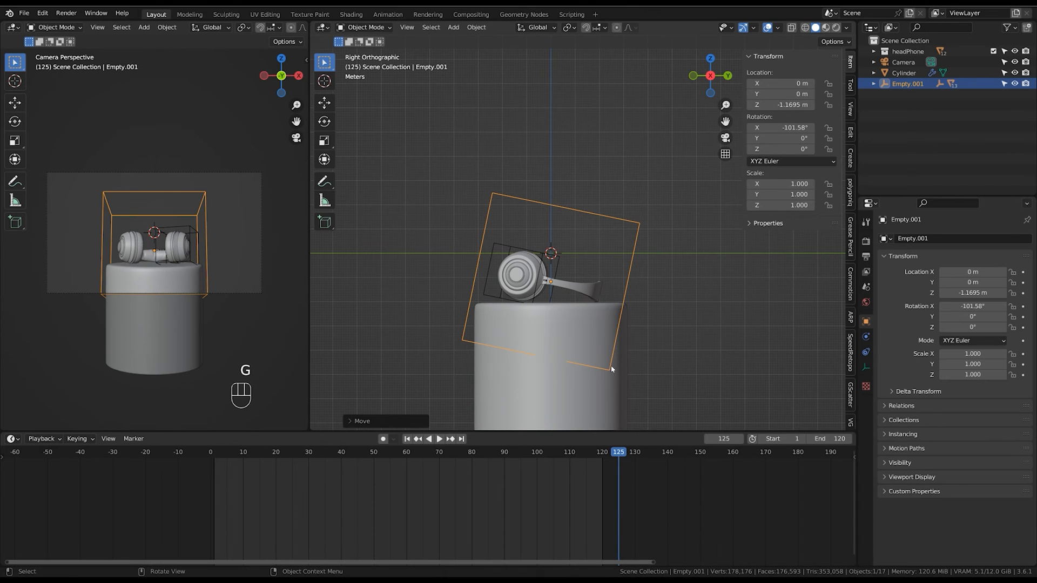
key(r)
key(x)
click(619, 363)
key(g)
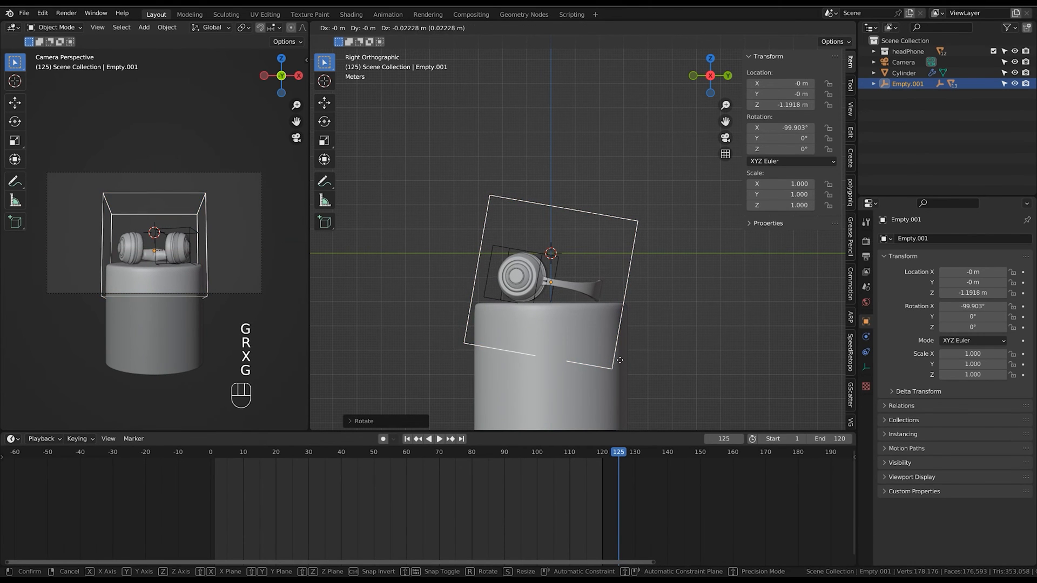
click(619, 361)
Rotate the headphone empty about Z to about -61.794° in the top view.
middle_drag(620, 361, 671, 393)
key(r)
key(z)
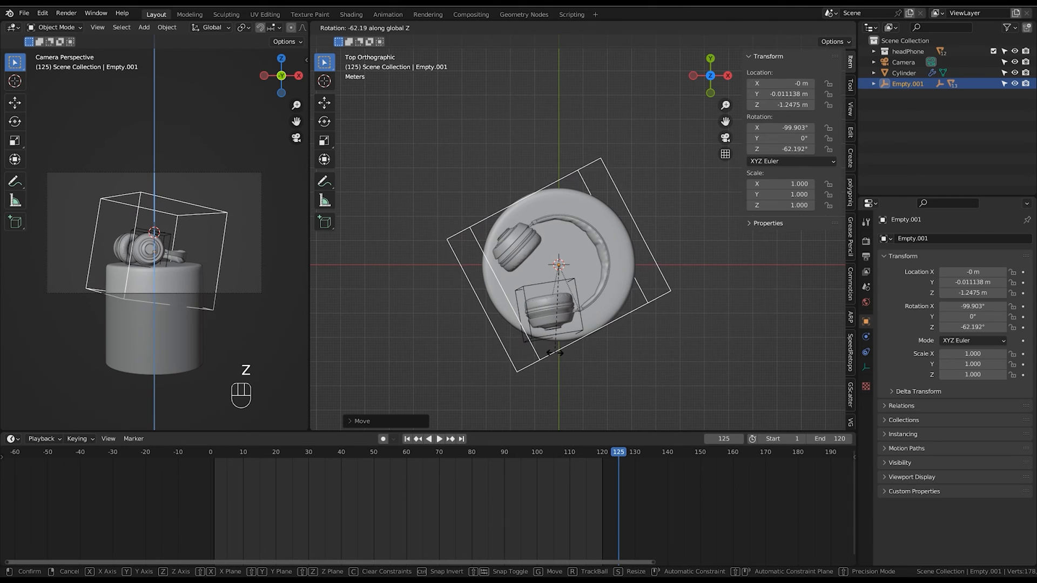
click(553, 332)
Insert location and rotation keyframes for the headphone empty at frame 0.
drag(222, 456, 145, 505)
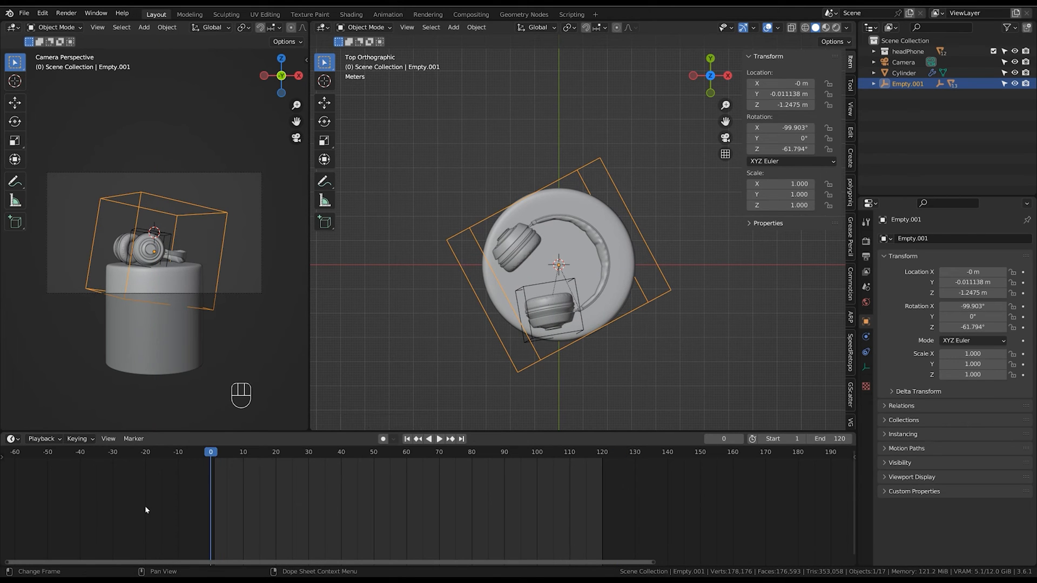
key(i)
click(614, 242)
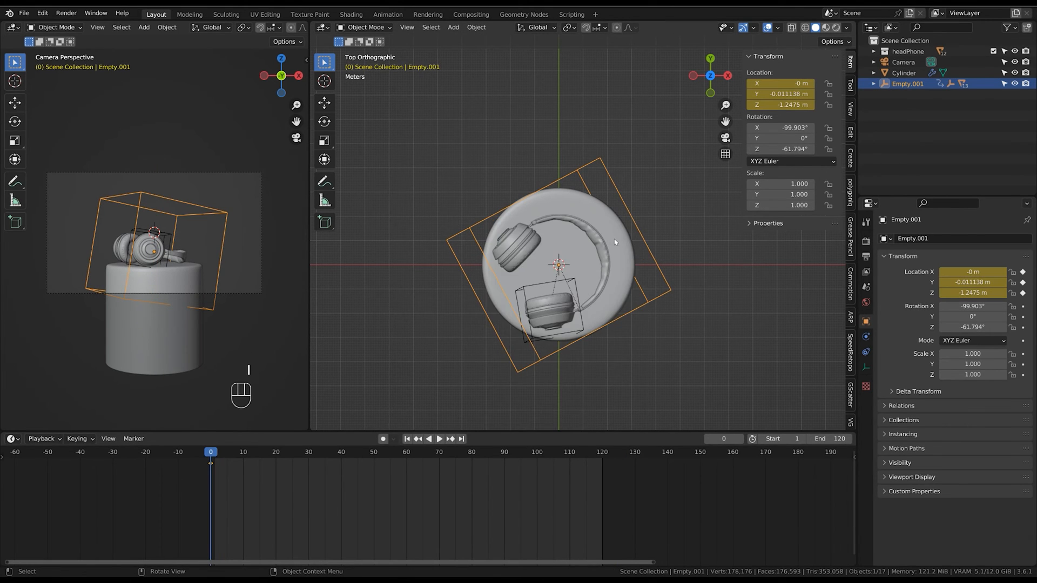
key(i)
click(614, 251)
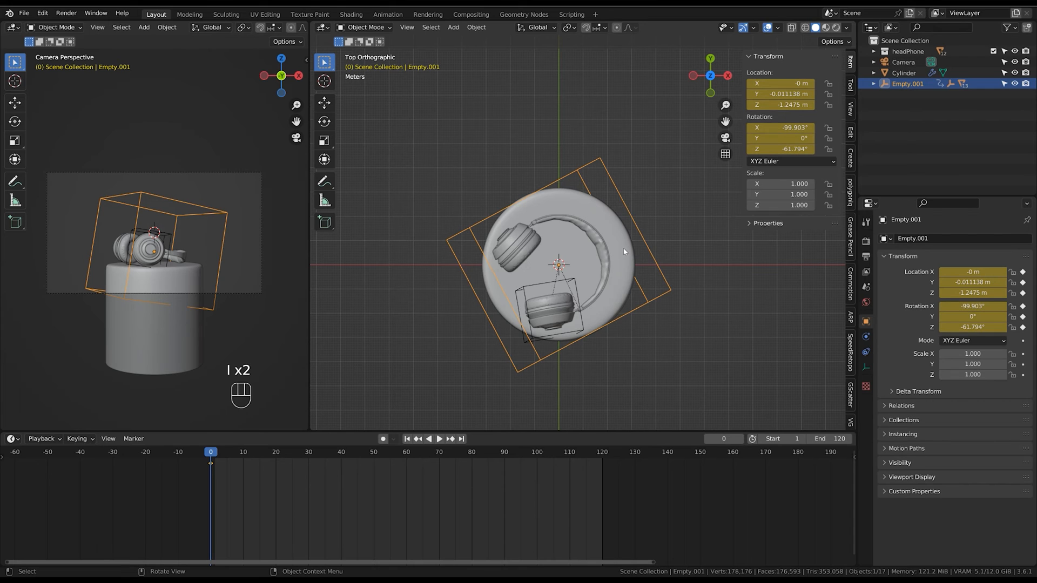
Go to frame 60 and clear the headphone empty's location and rotation.
drag(212, 457, 262, 474)
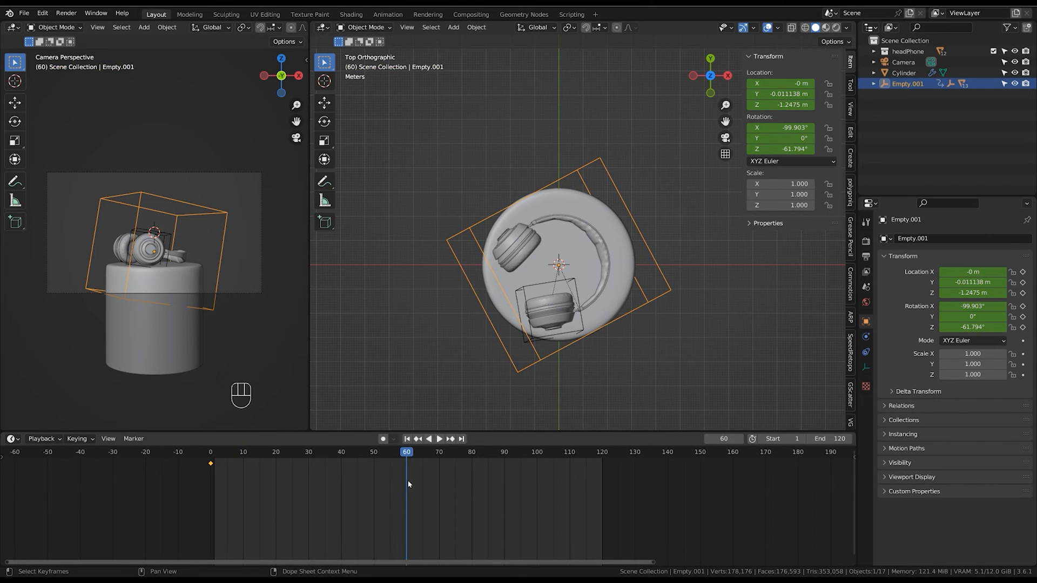
middle_drag(626, 302, 588, 293)
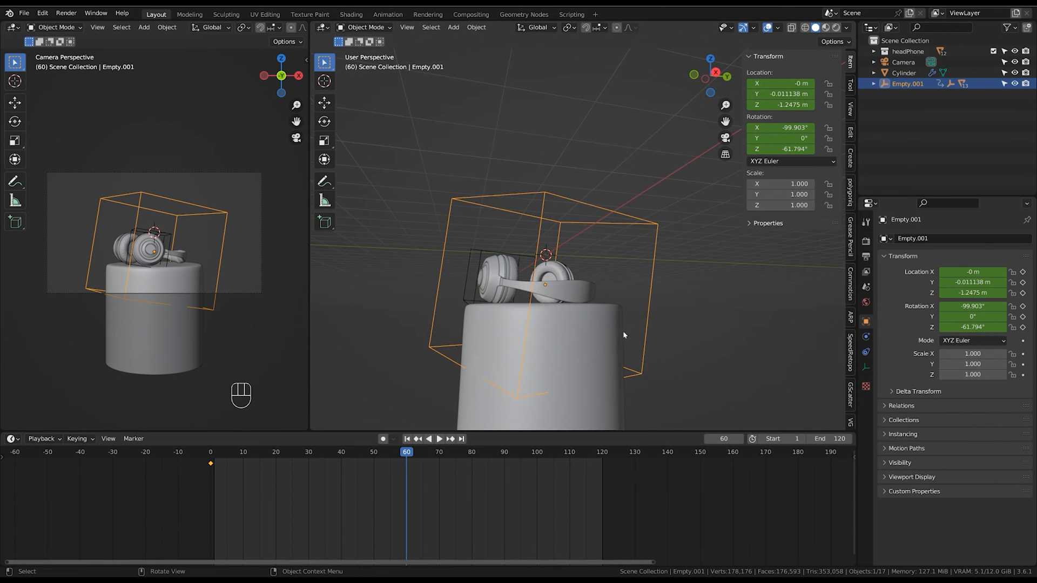
middle_drag(624, 336, 620, 310)
key(alt+g)
key(alt+r)
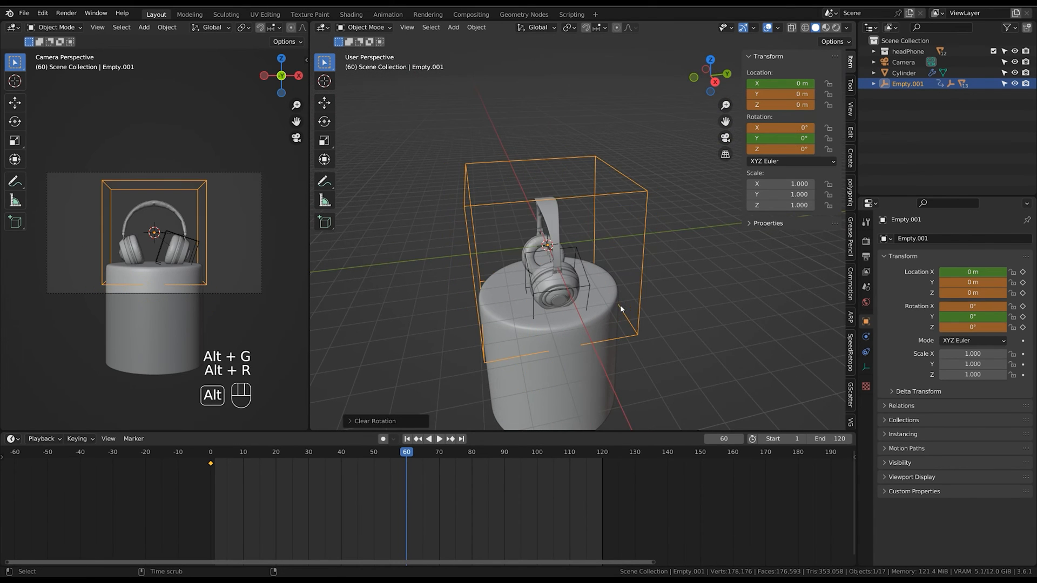
Rotate the headphone empty to about -22.936° about Z and raise it to about Z 0.9356 m.
key(r)
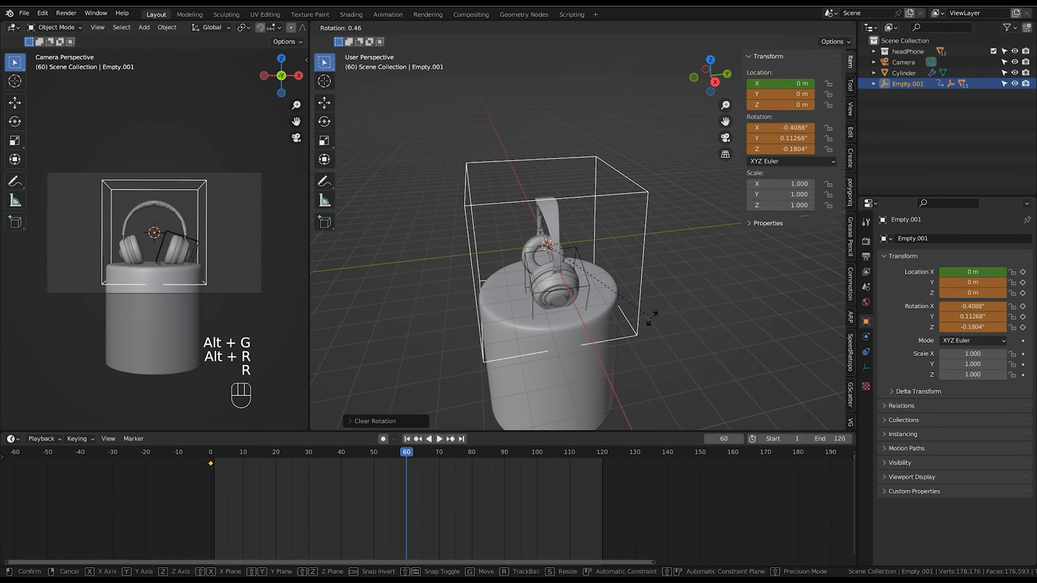
key(z)
click(617, 354)
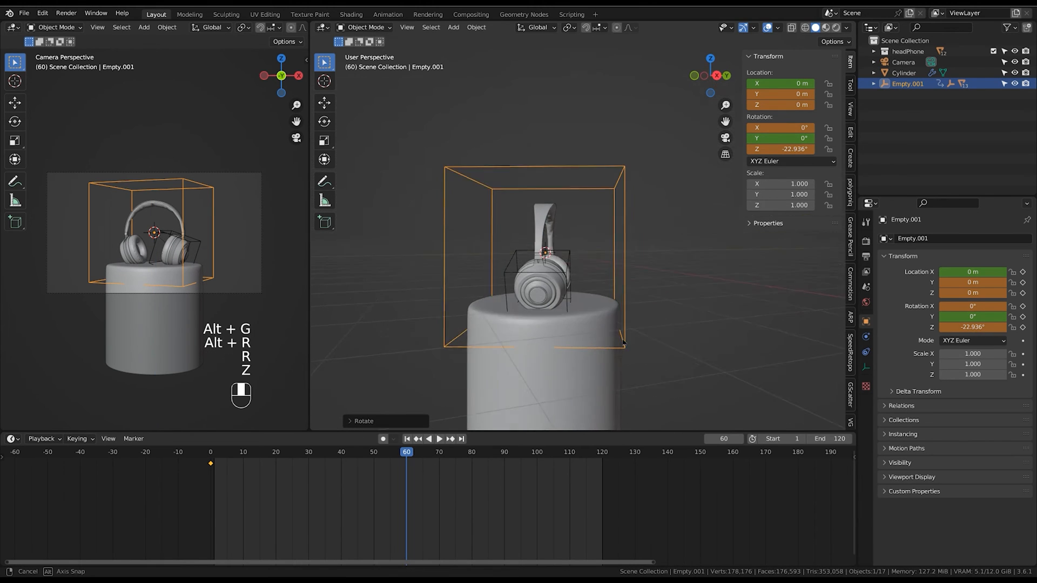
alt+middle_drag(618, 354, 613, 340)
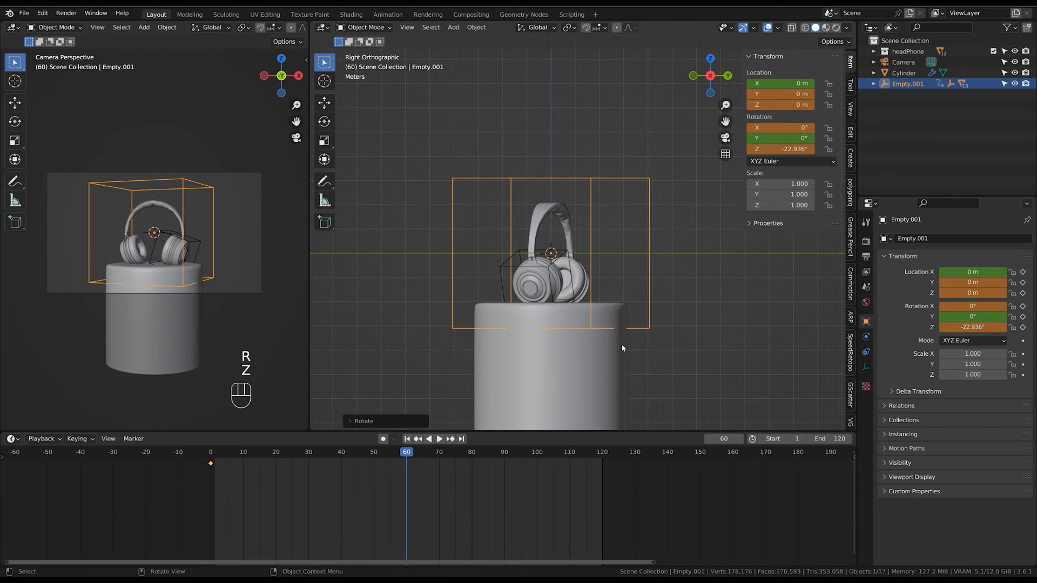
key(g)
key(z)
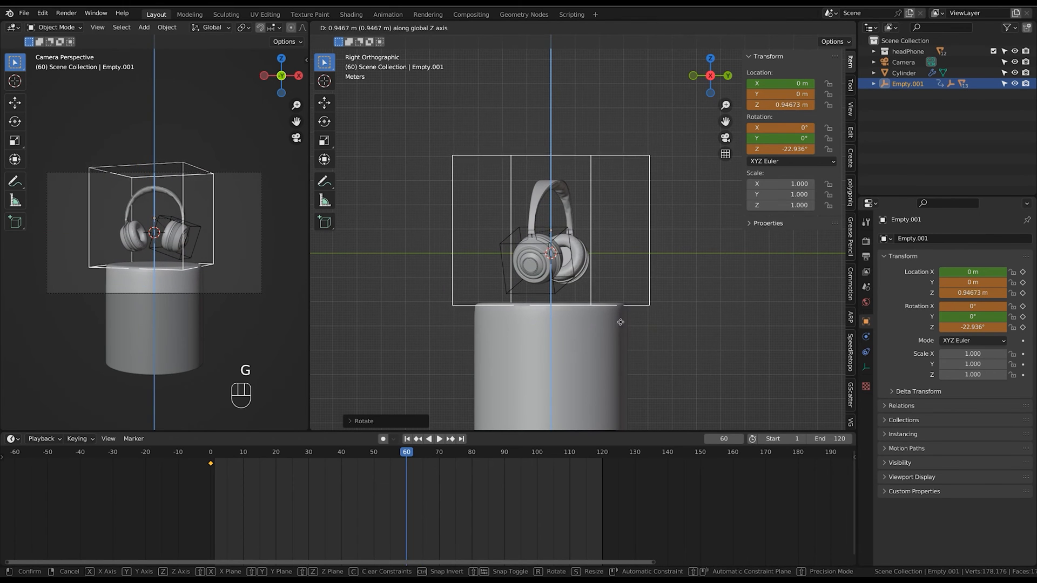
click(650, 310)
Tilt the headphone empty to about -13.027° on its local X axis and turn it to about -33.942° about Z.
key(r)
key(x)
key(x)
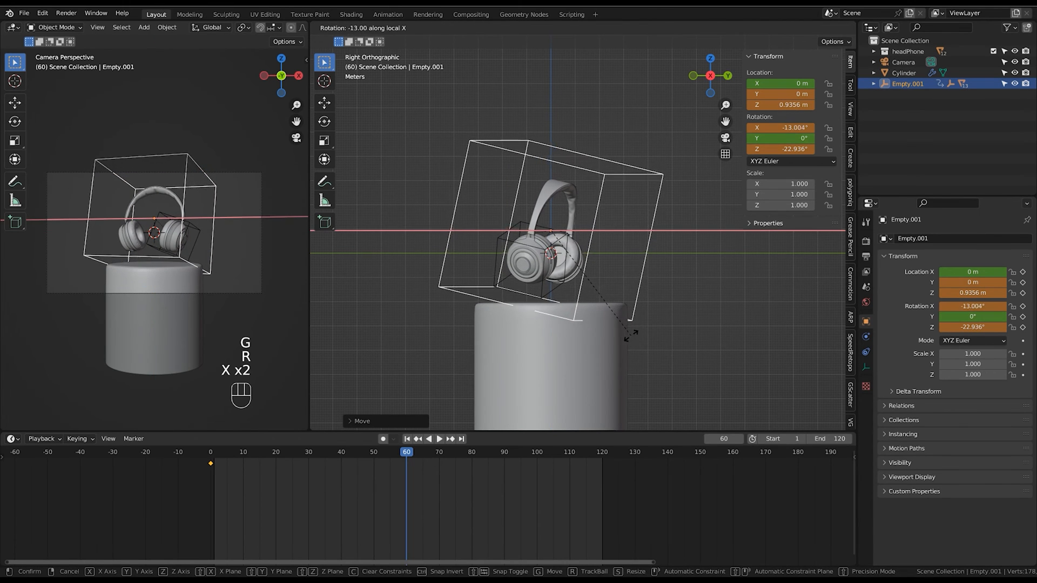
click(630, 334)
key(r)
key(z)
click(618, 329)
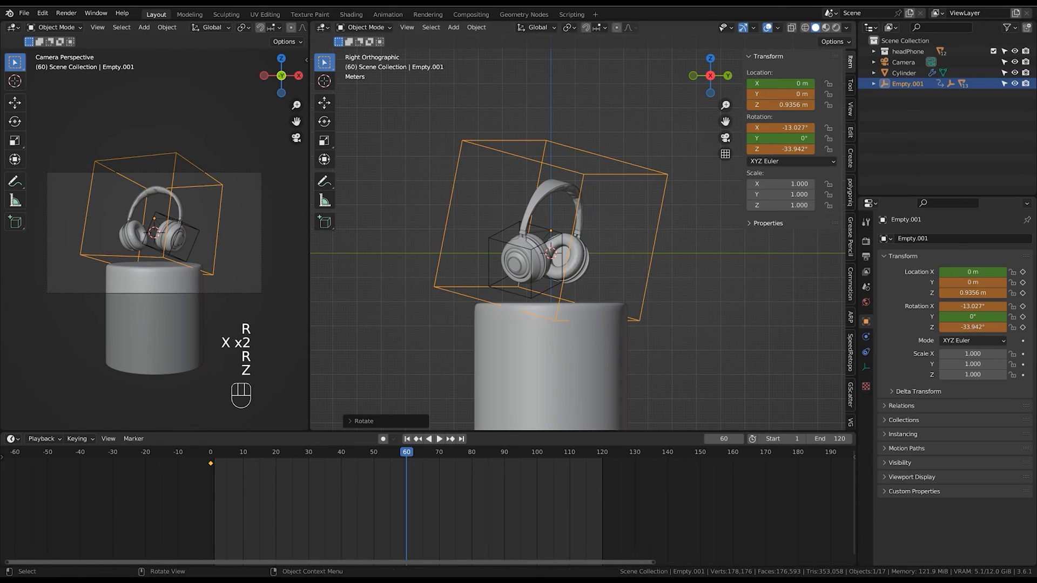
Tilt the headphone empty to about -15.711° on its local X axis and insert location and rotation keyframes at frame 60.
key(r)
key(x)
key(x)
click(604, 330)
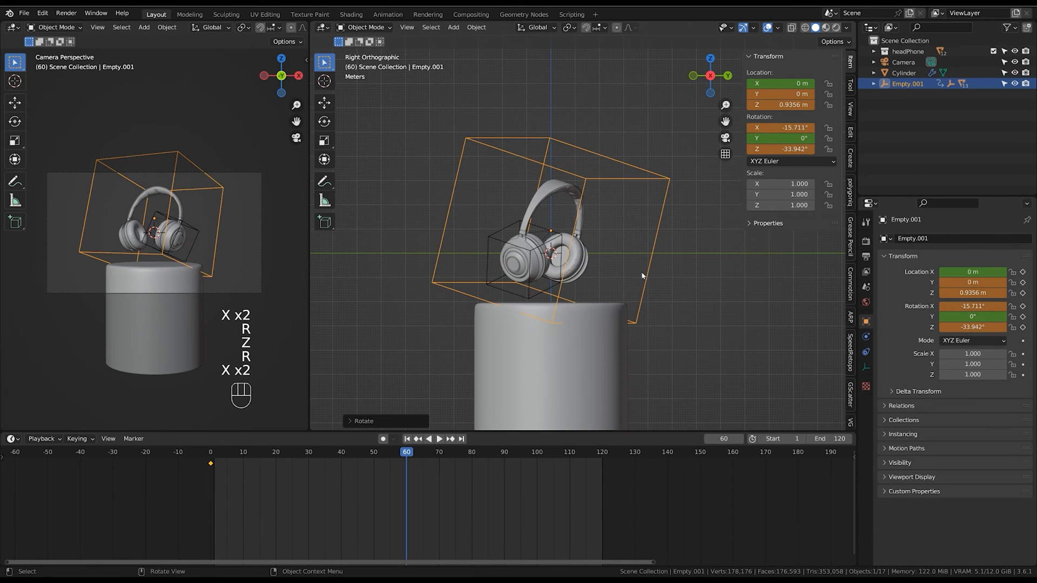
right_click(783, 104)
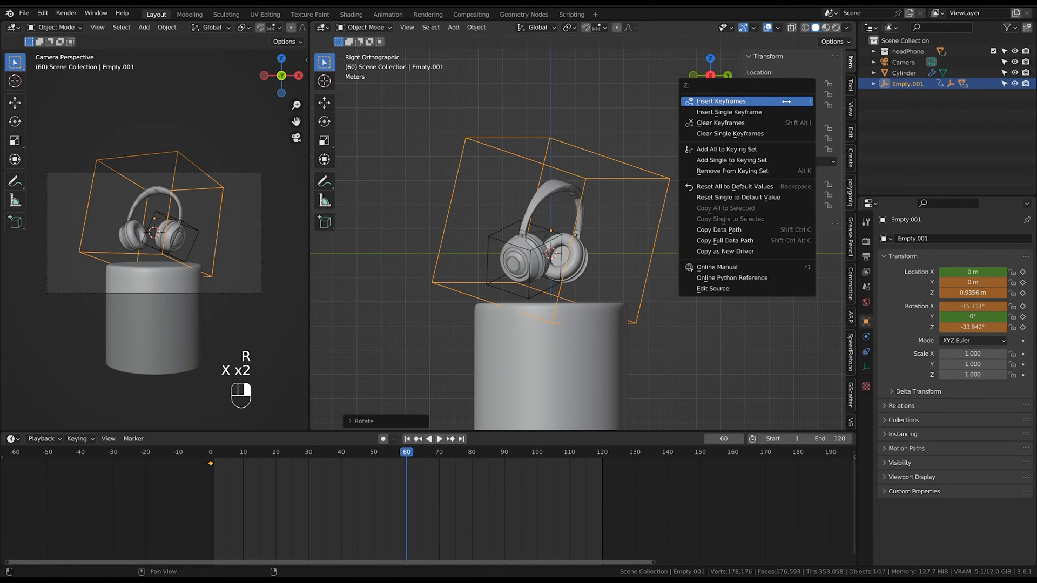
click(786, 103)
right_click(789, 138)
click(790, 137)
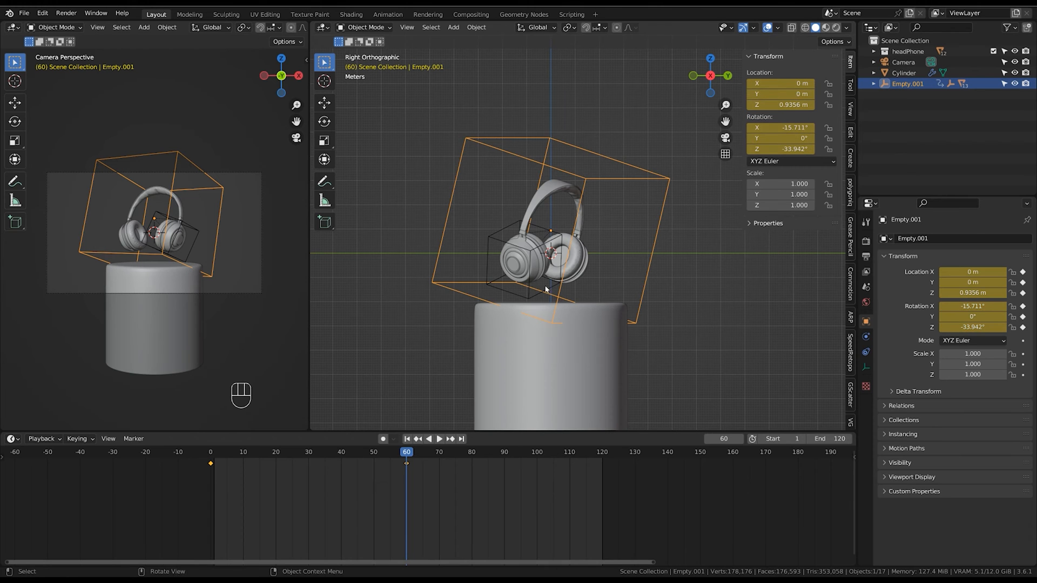
Play the headphone rise animation from the start to review the motion, and return to frame 60.
drag(394, 455, 166, 510)
key(space)
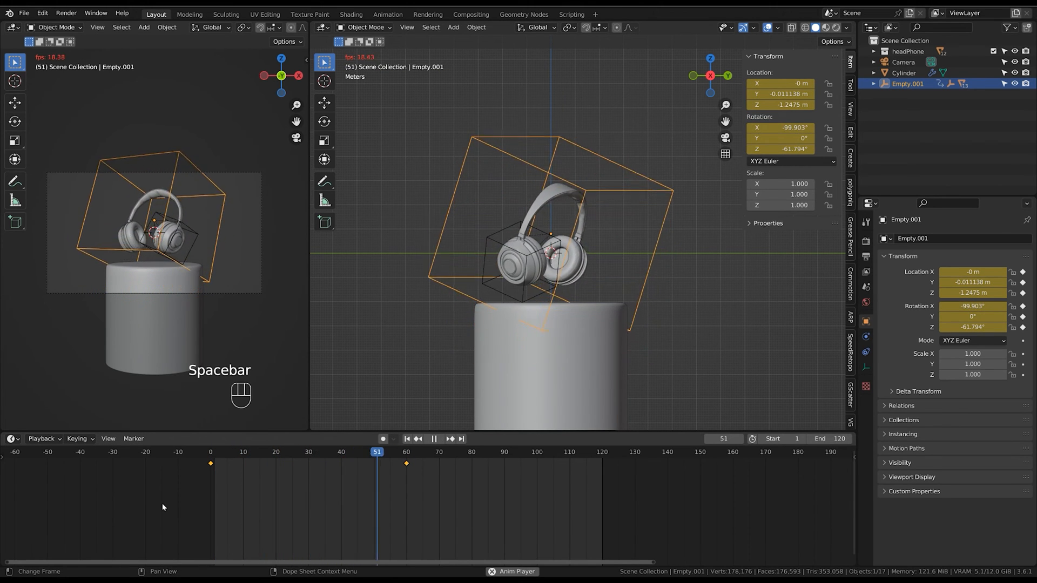
key(space)
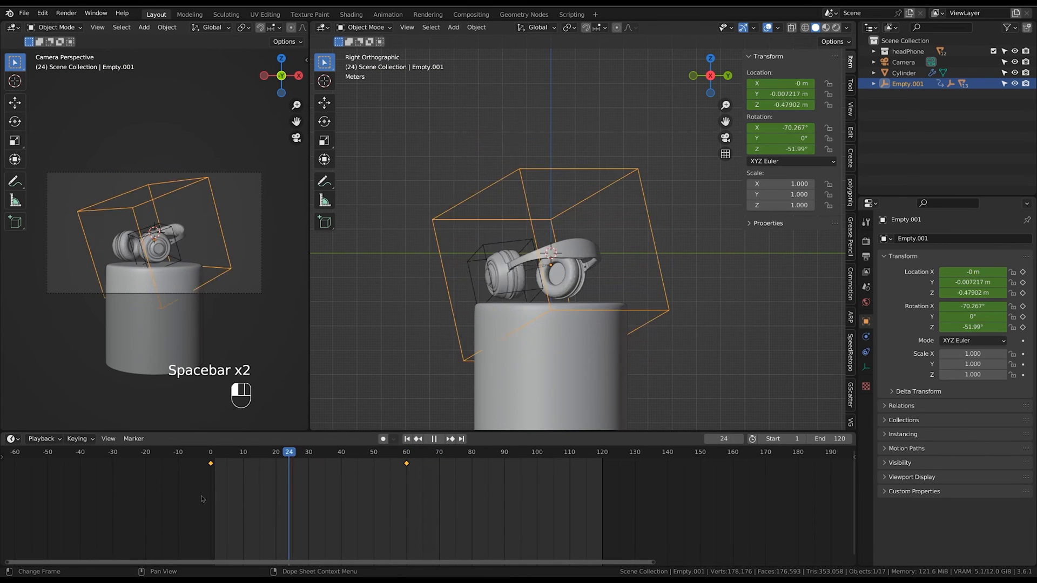
key(space)
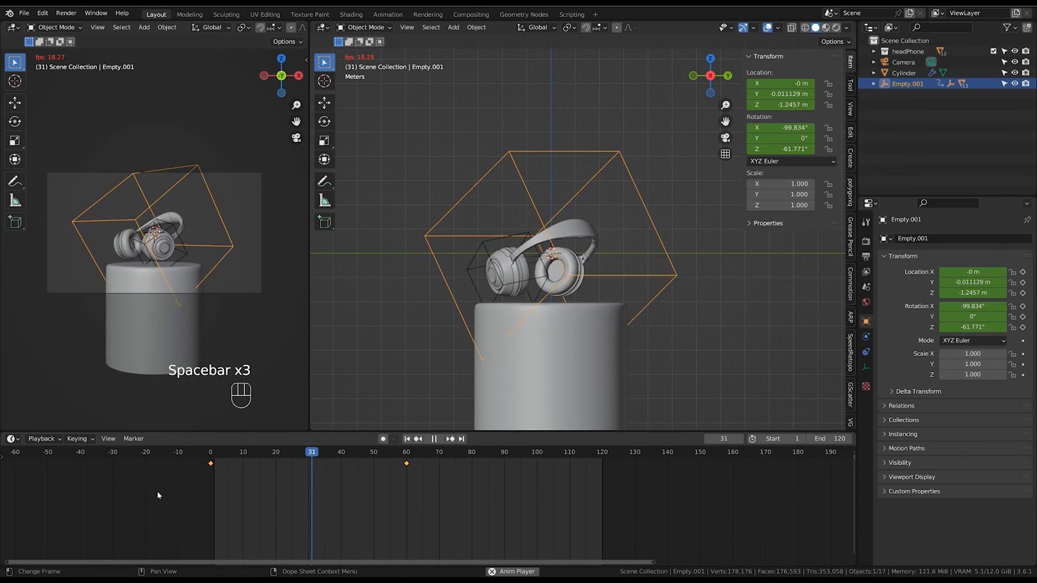
key(space)
click(406, 459)
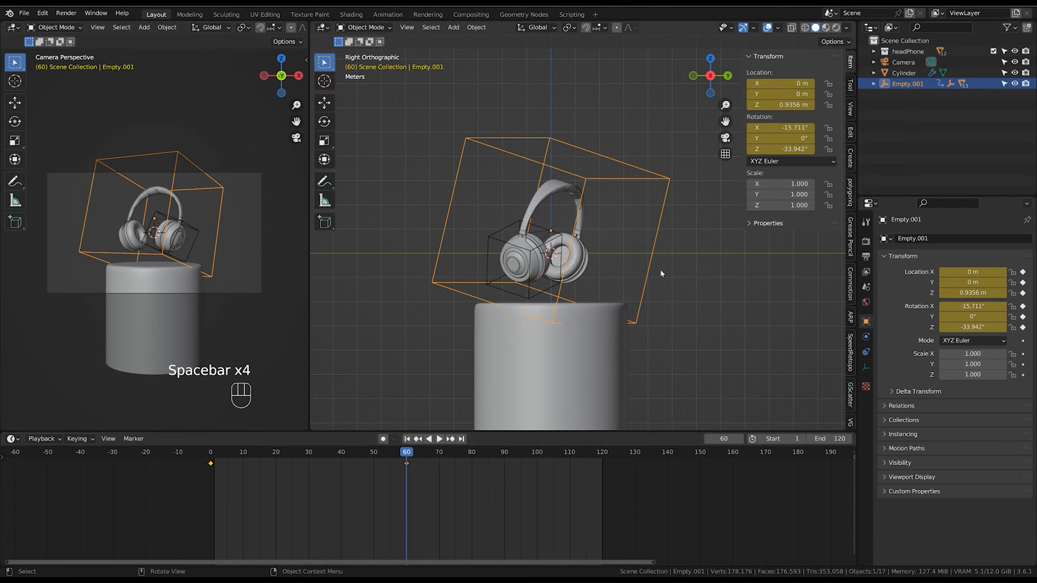
Turn the headphone empty to about -207° about Z and tilt it to about 17.731° on its local X axis.
middle_drag(618, 166, 673, 275)
key(r)
key(z)
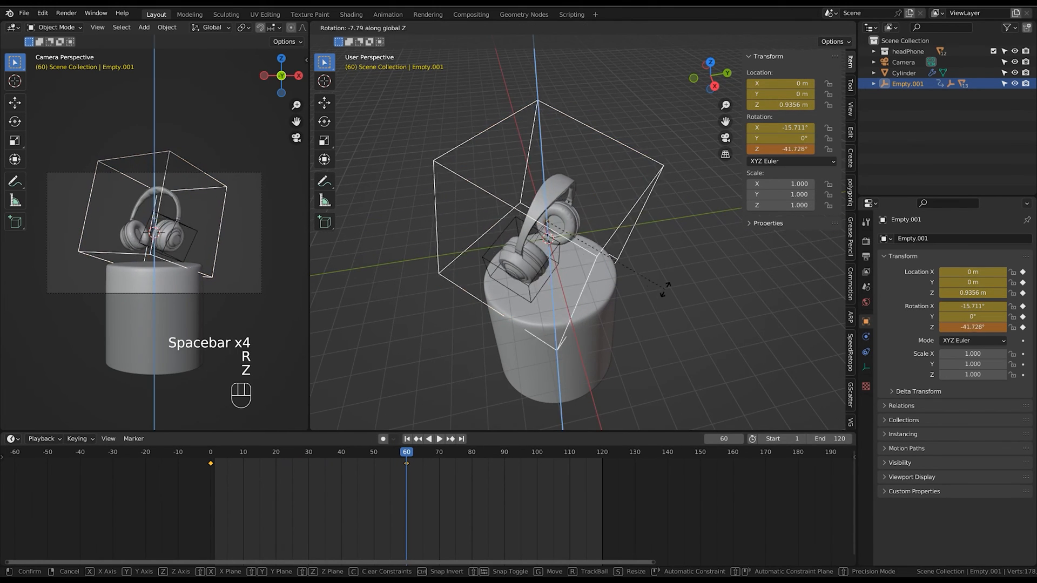
click(500, 209)
middle_drag(669, 324, 661, 281)
key(r)
key(x)
key(x)
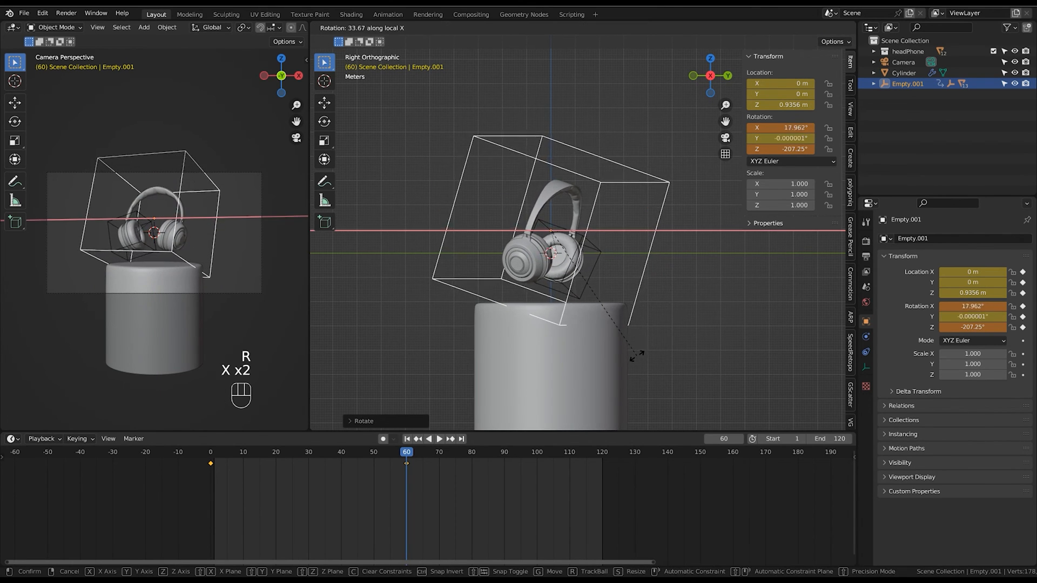
click(660, 342)
Rotate the headphone empty to about -222.17° about Z and replace its rotation keyframes at frame 60.
key(r)
key(z)
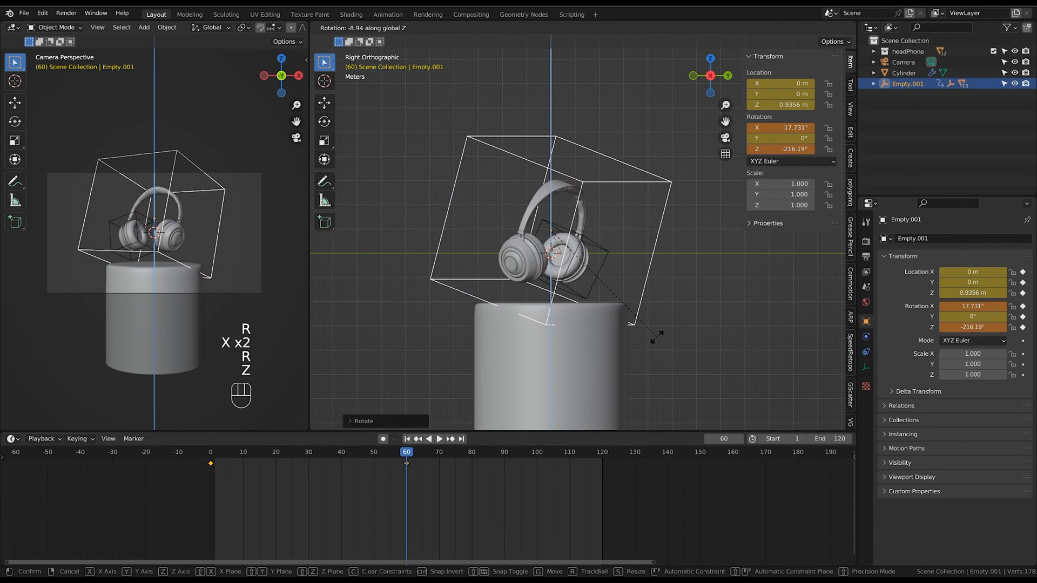
click(636, 336)
right_click(782, 139)
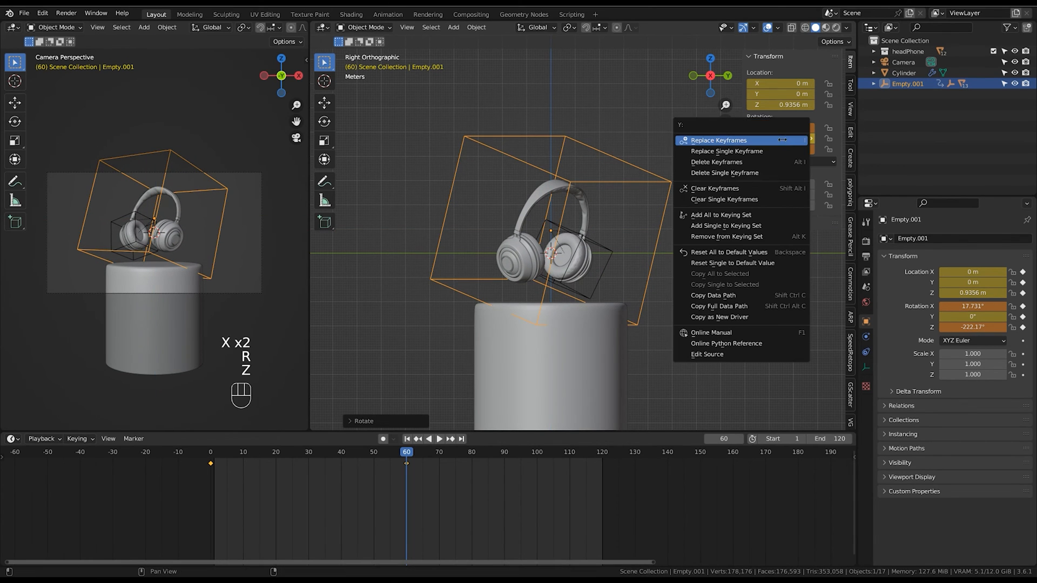
click(778, 141)
Play back the updated rise from the start and scrub through the frames after 60 to check the headphone motion.
click(428, 440)
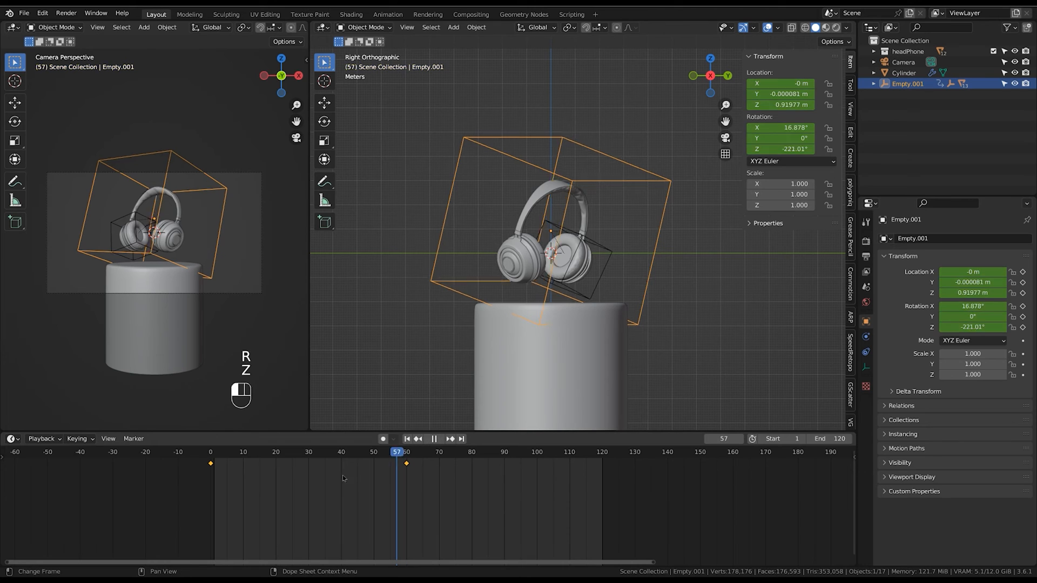
drag(243, 454, 181, 505)
key(space)
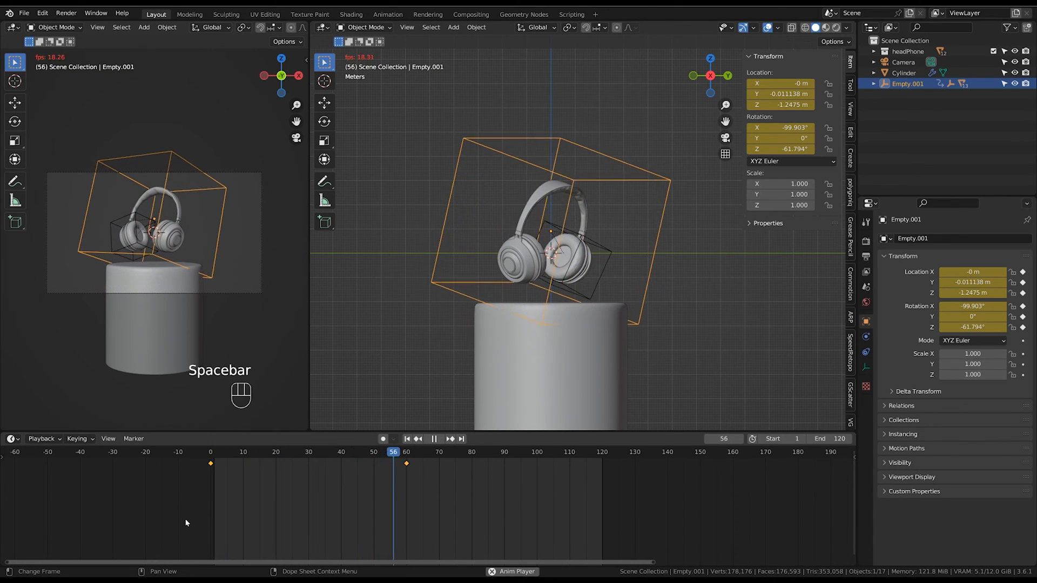
click(156, 482)
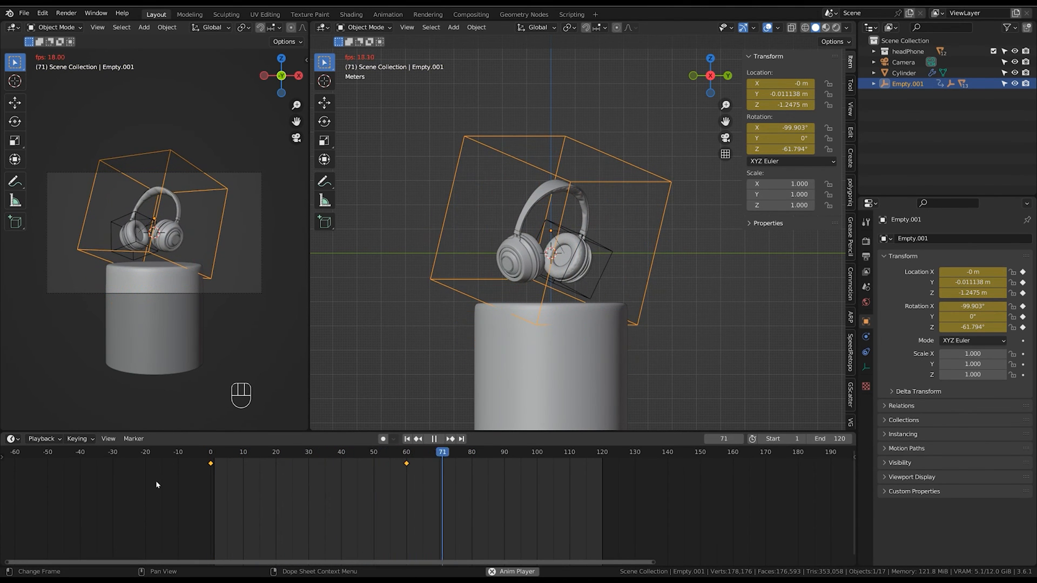
key(space)
click(406, 463)
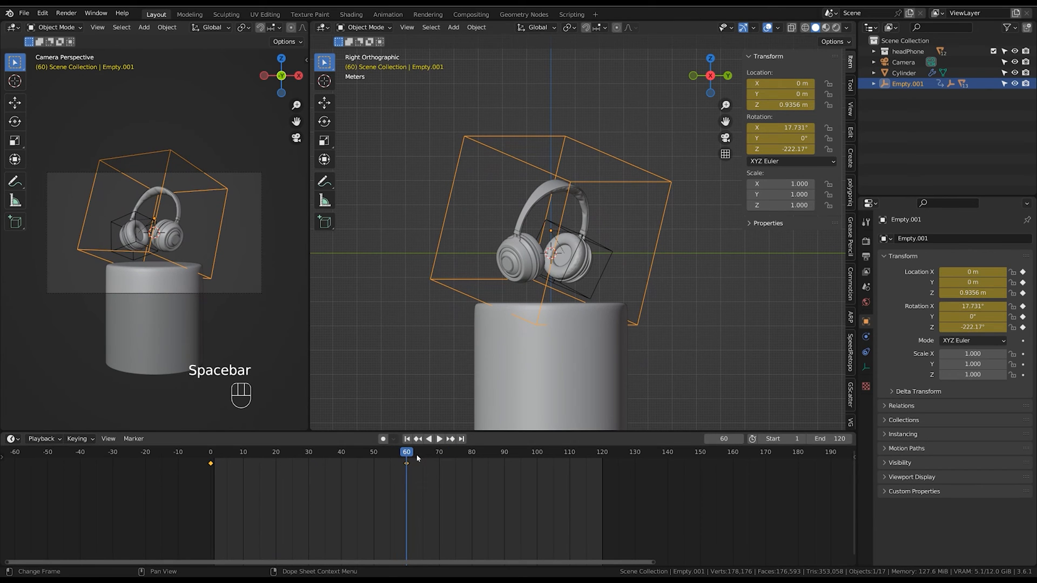
drag(417, 456, 459, 490)
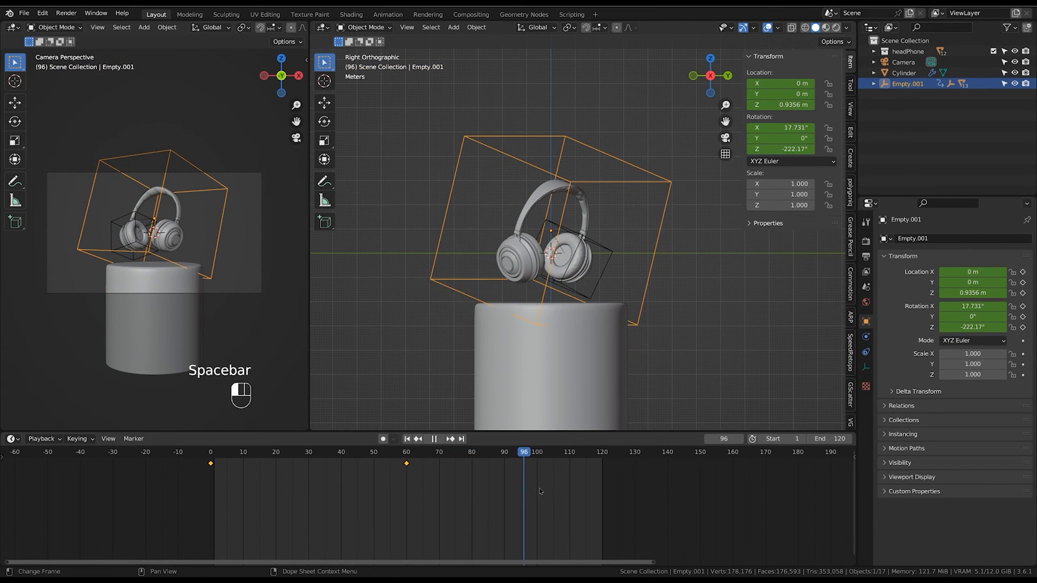
drag(539, 491, 406, 482)
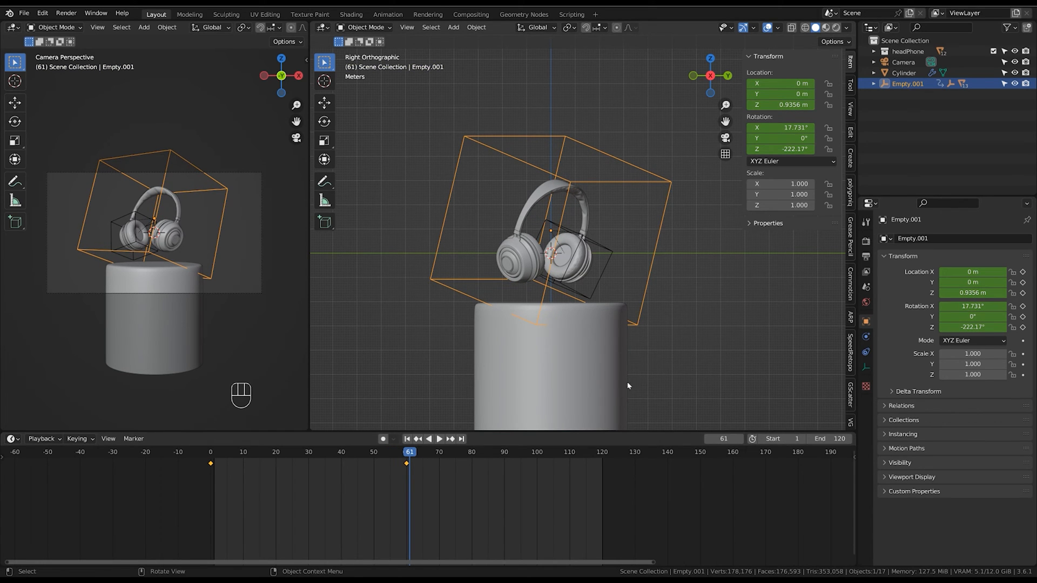
At frame 125, rotate the headphone empty to about -572.28° about Z and insert rotation keyframes.
click(564, 463)
key(space)
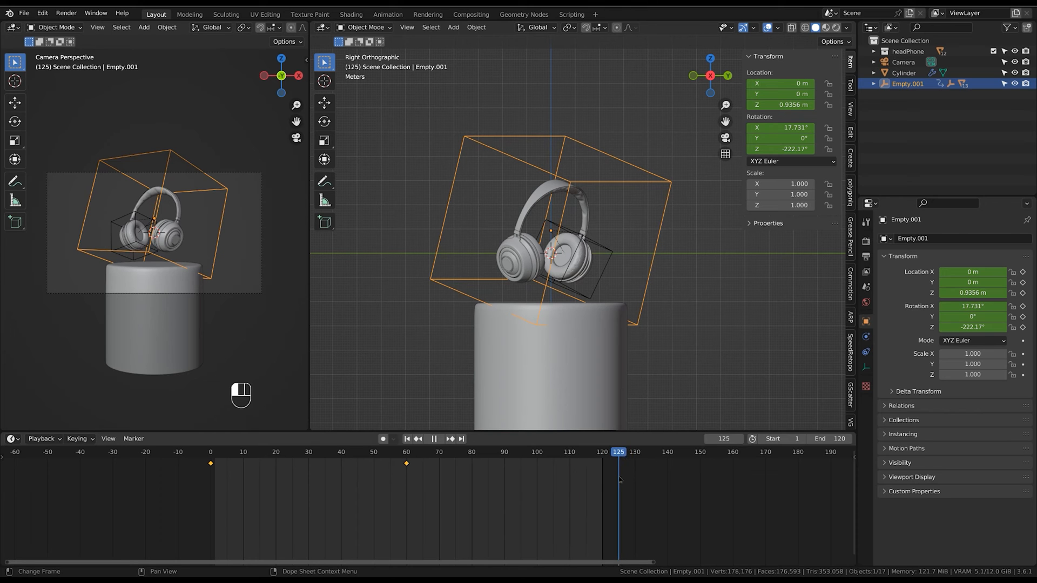
click(653, 248)
middle_drag(657, 255, 696, 279)
click(672, 272)
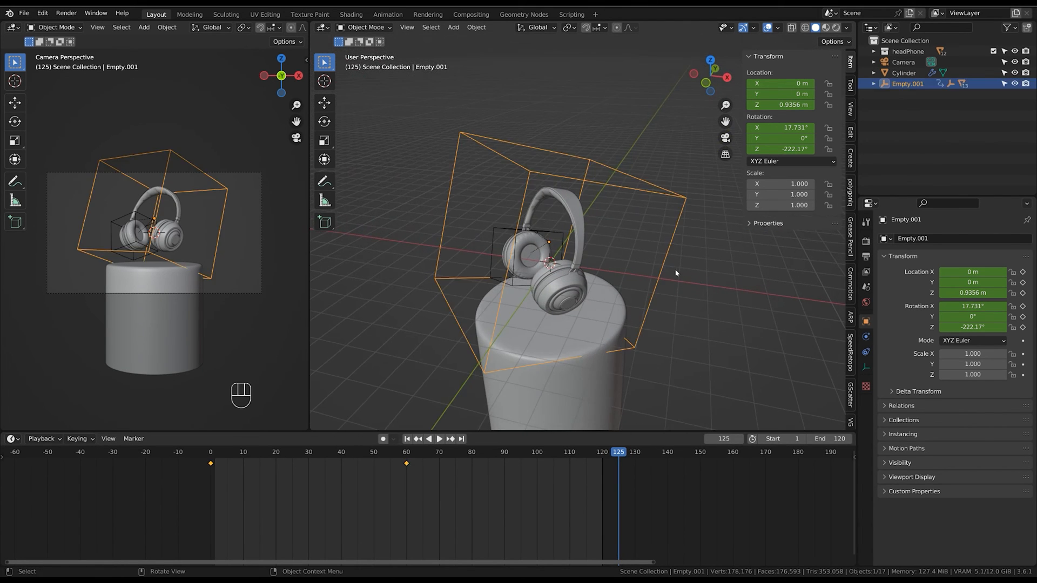
key(r)
key(z)
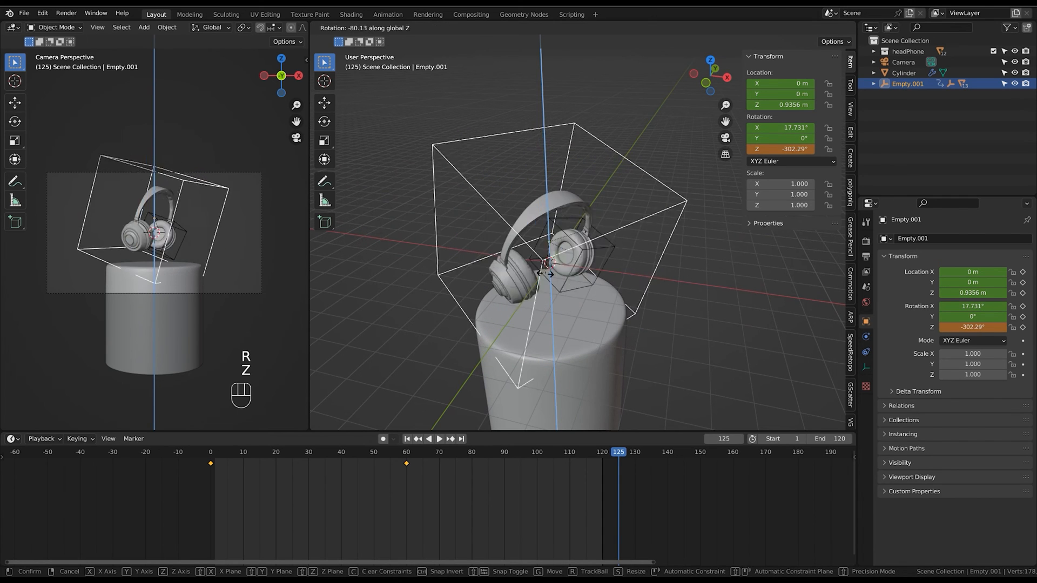
click(643, 253)
right_click(800, 151)
click(808, 147)
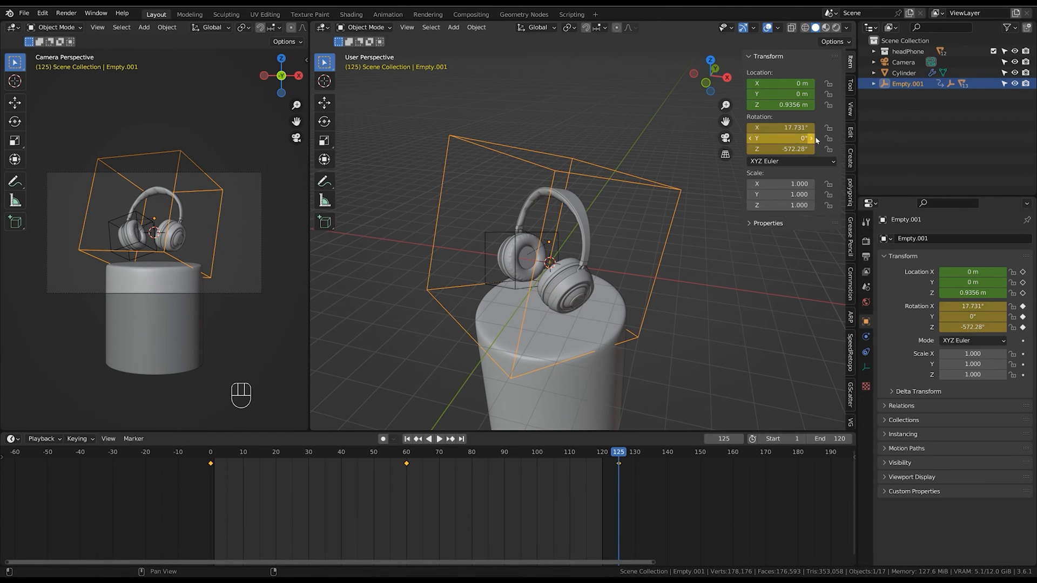
Play the full headphone animation from the start to examine the rise and spin, and return to frame 0.
drag(620, 458, 212, 513)
key(space)
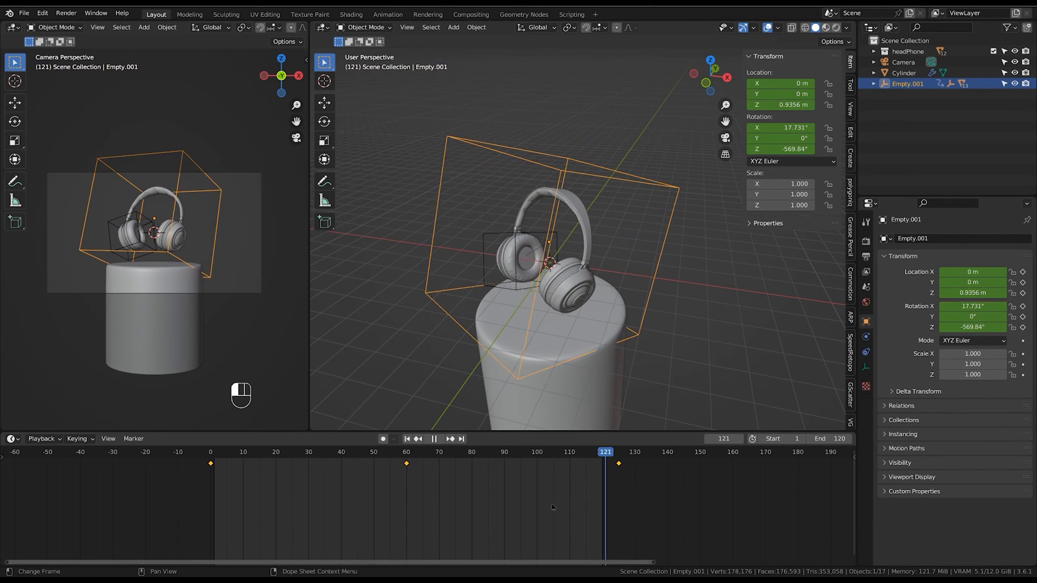
key(space)
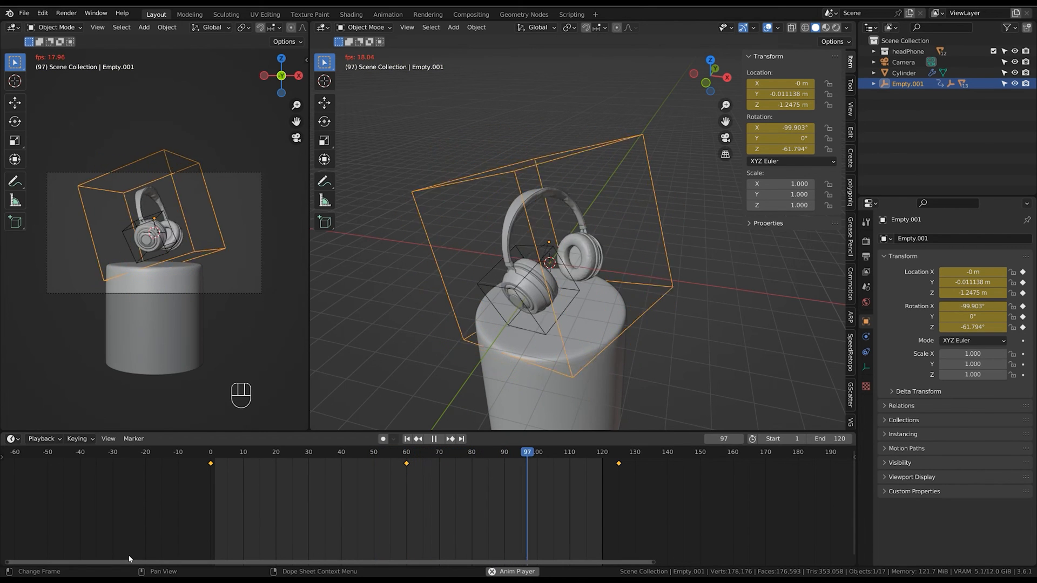
key(space)
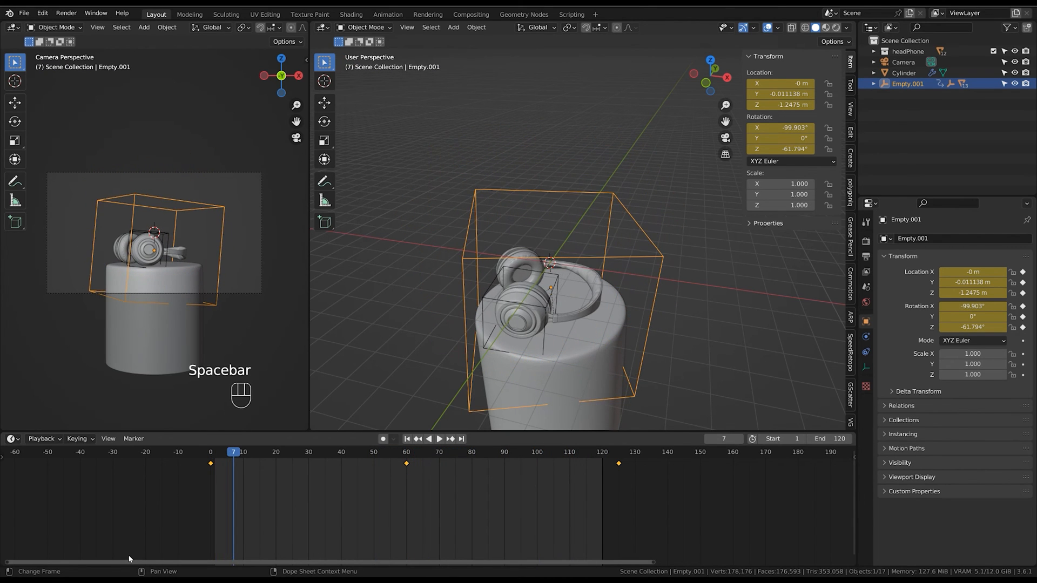
key(space)
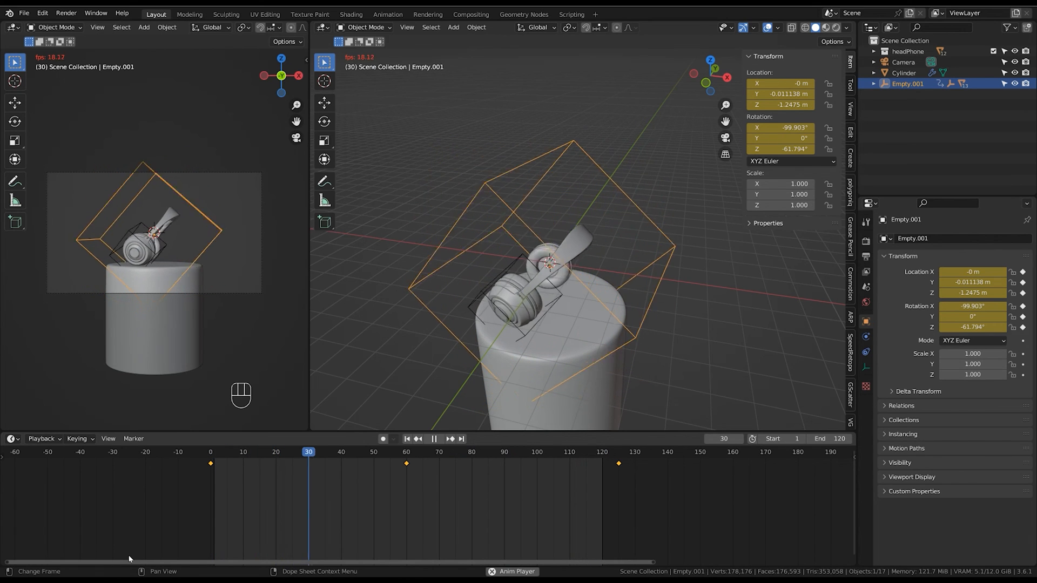
key(space)
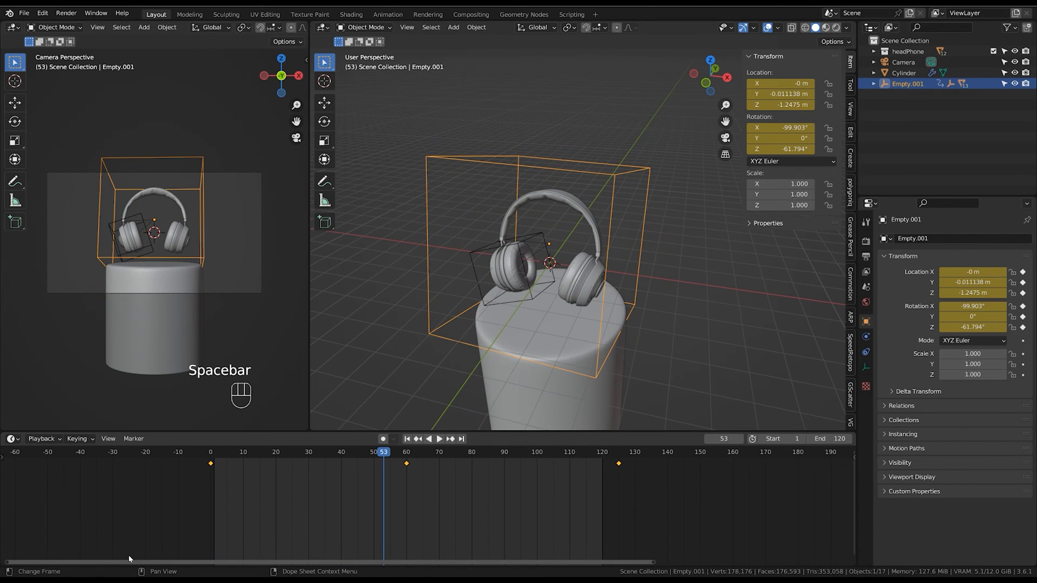
drag(390, 460, 188, 517)
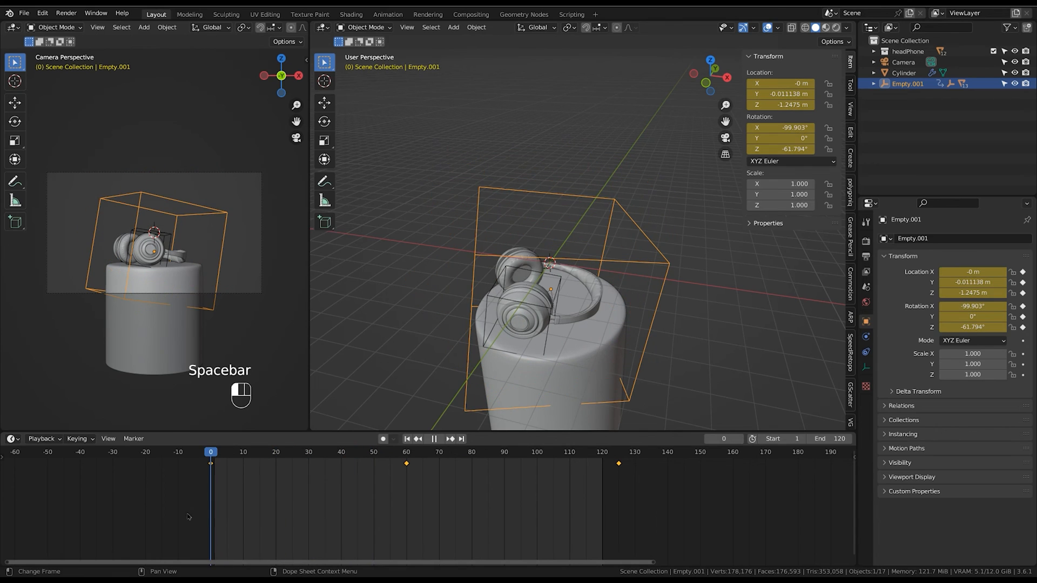
Switch the timeline to the Graph Editor and enlarge its area.
middle_drag(512, 504, 550, 507)
click(566, 511)
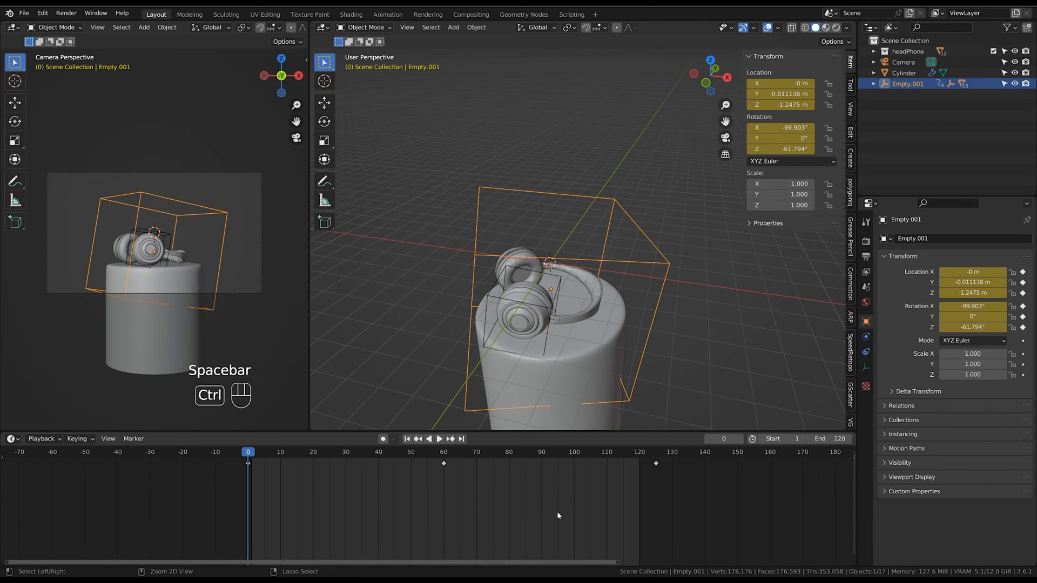
key(ctrl+Tab)
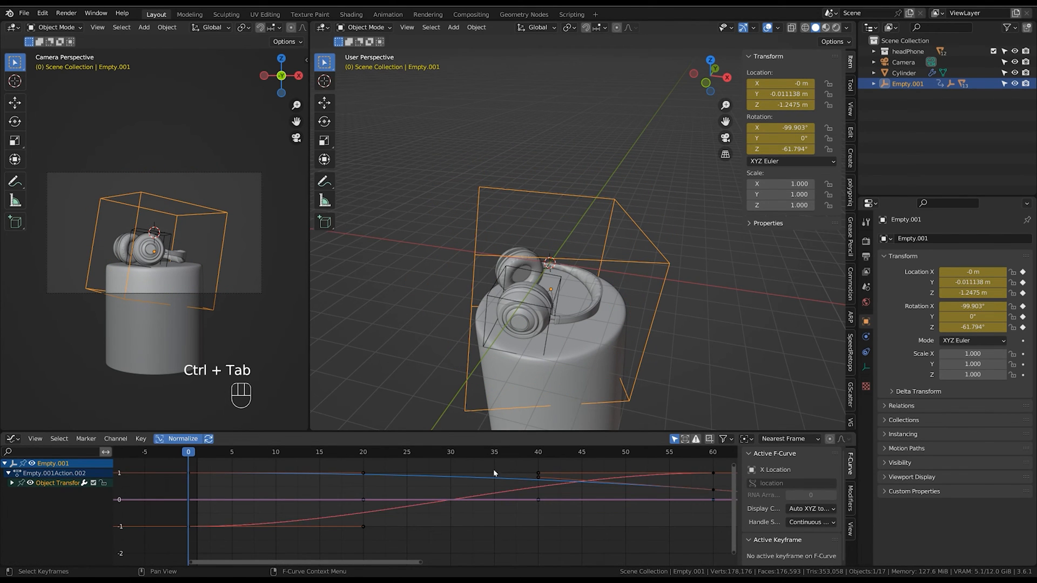
scroll(528, 504, down, 2)
drag(614, 431, 606, 341)
Reselect the headphone empty, expand its Object Transforms channels and hide the X, Y and Z Location curves.
click(634, 128)
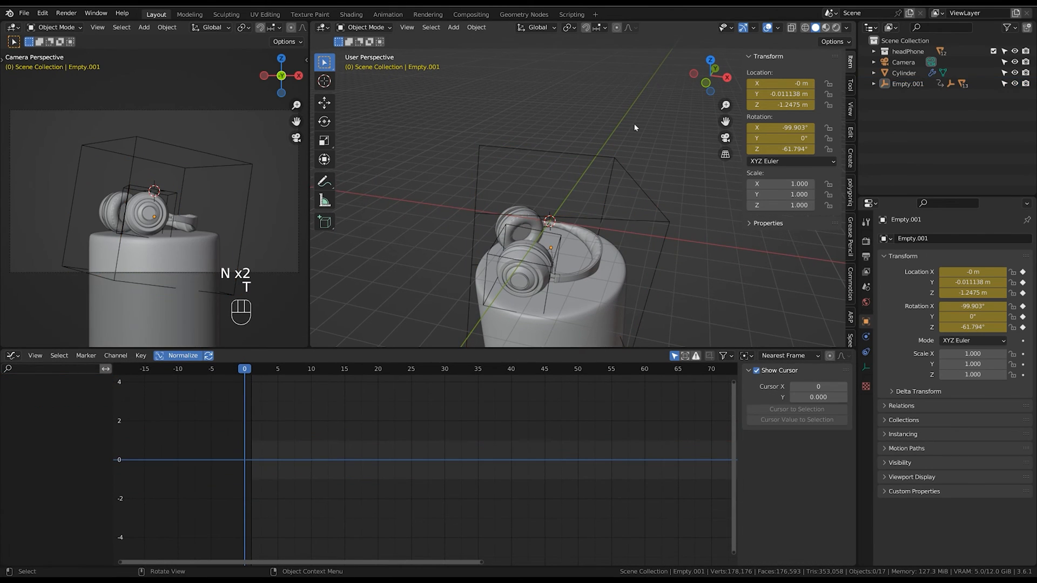
click(670, 225)
click(11, 400)
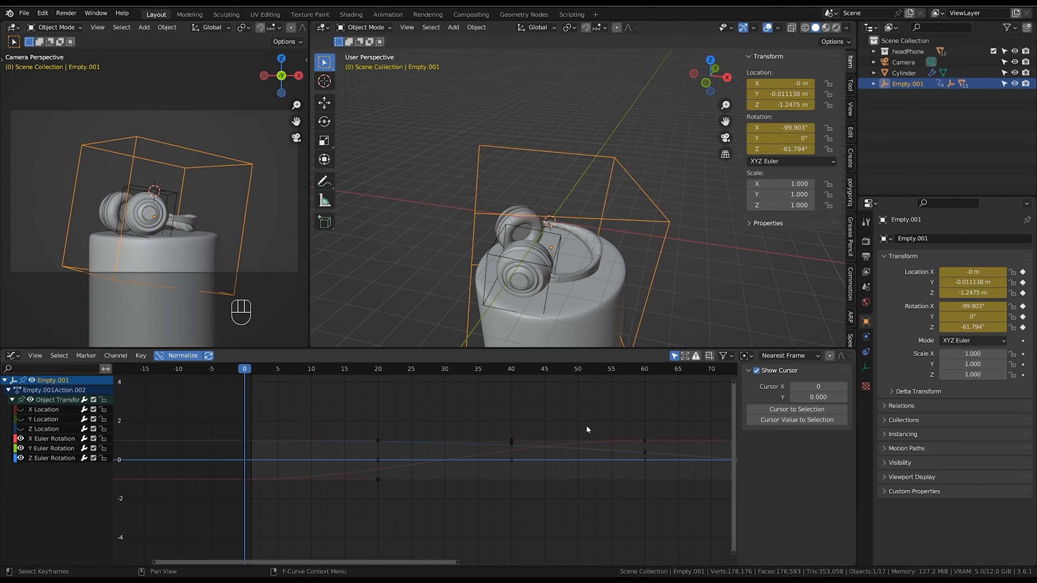
Switch curve normalization off and on again to refit the rotation curves, and go to frame 60.
ctrl+middle_drag(579, 425, 566, 516)
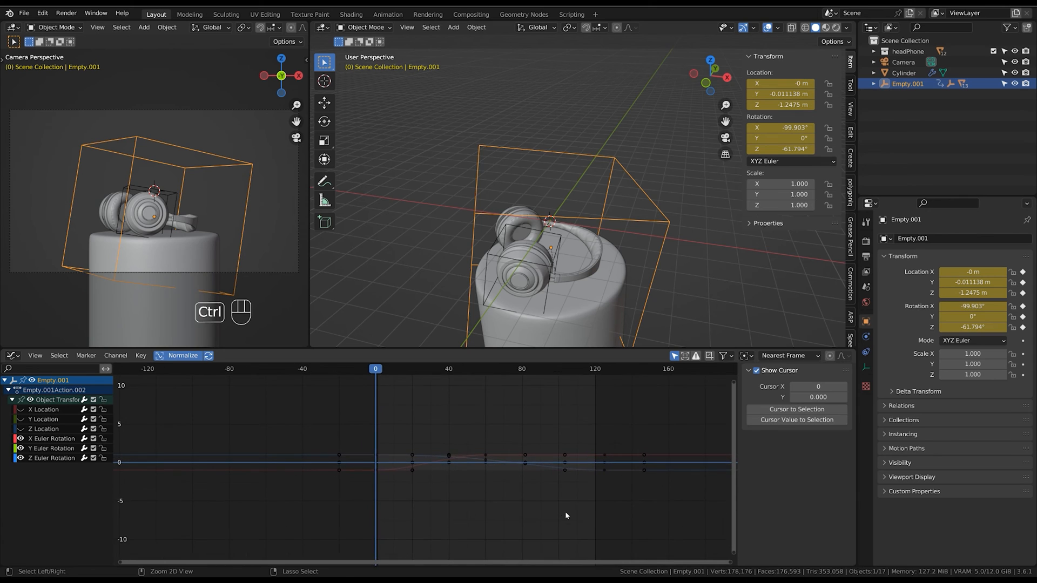
click(184, 356)
click(184, 356)
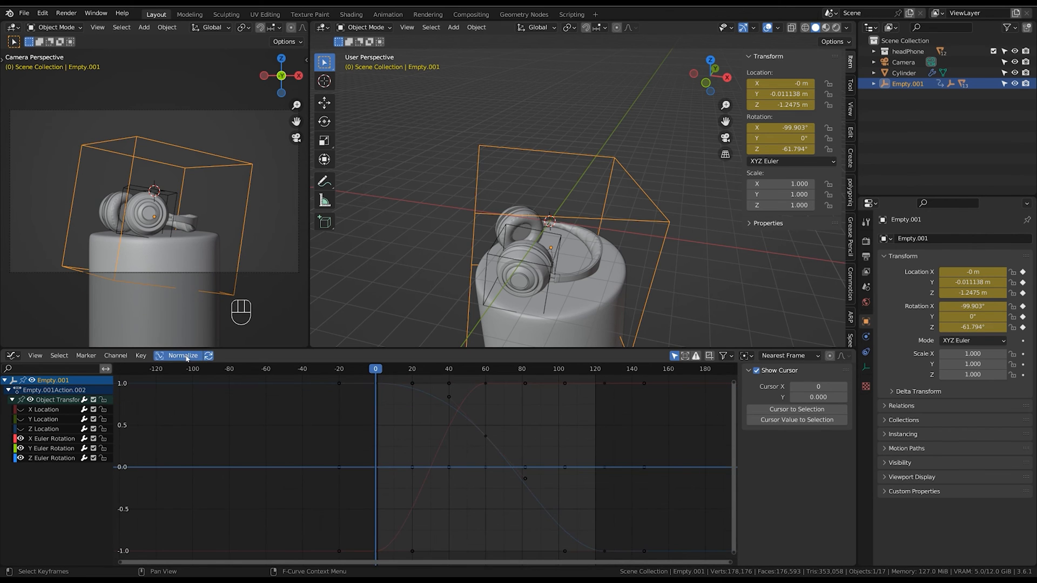
ctrl+middle_drag(556, 464, 581, 463)
middle_drag(645, 451, 618, 442)
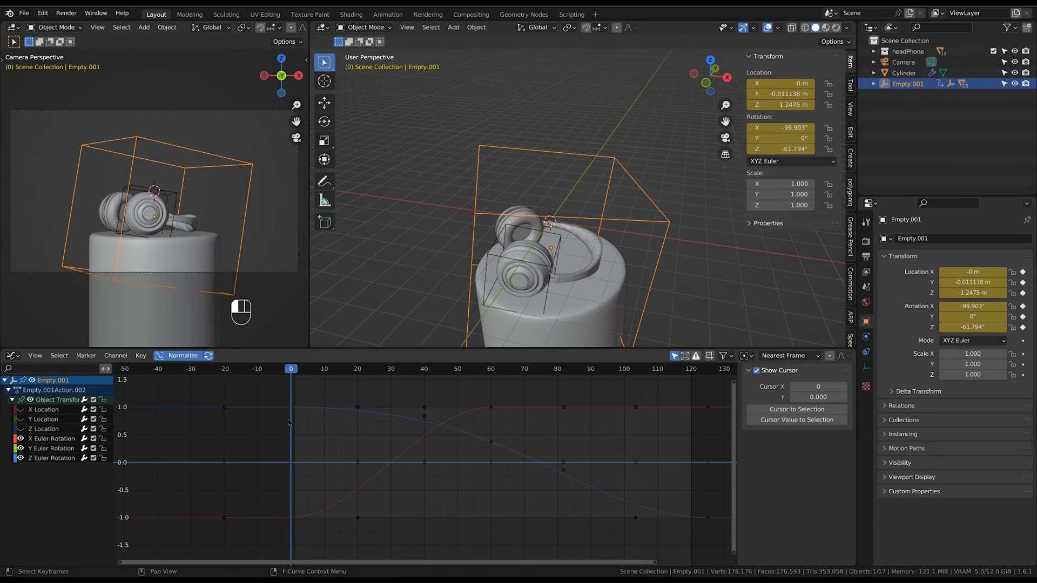
drag(284, 432, 492, 463)
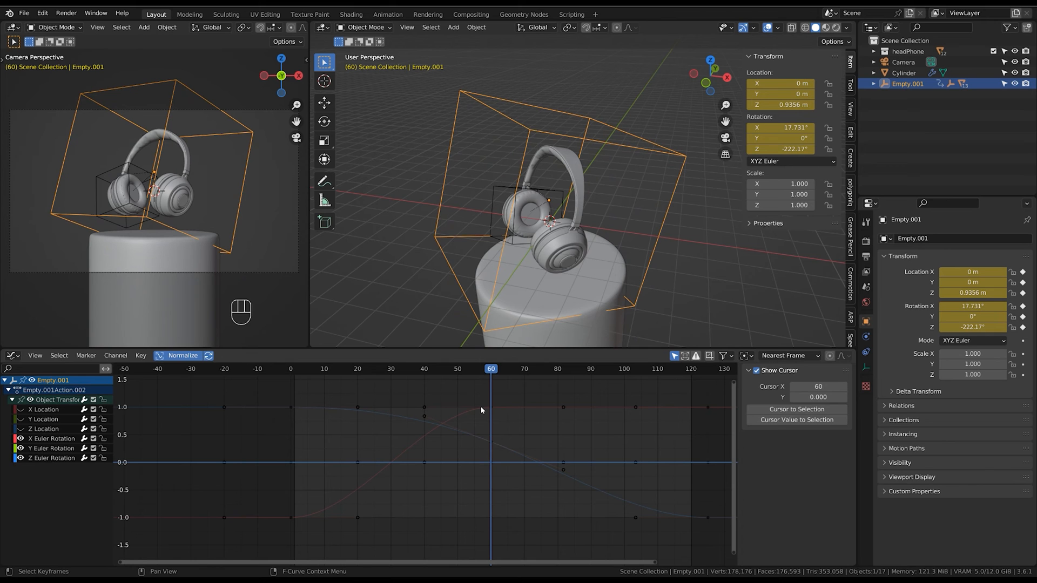
Select the incoming handles of the frame-60 rotation keyframes and move them earlier along X to about frame 7.
drag(291, 387, 494, 415)
drag(454, 525, 529, 381)
drag(457, 380, 403, 528)
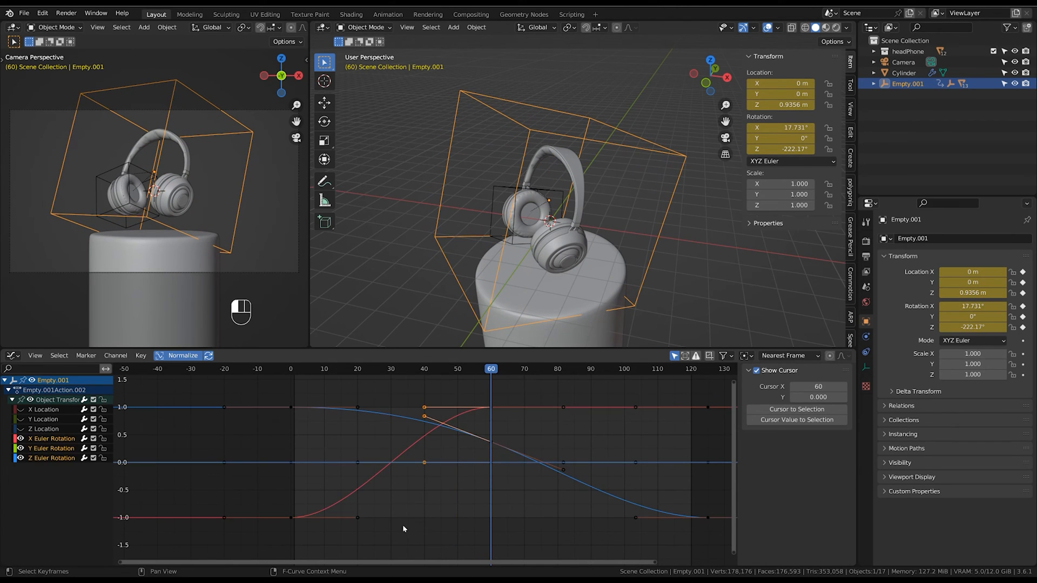
right_click(441, 475)
key(g)
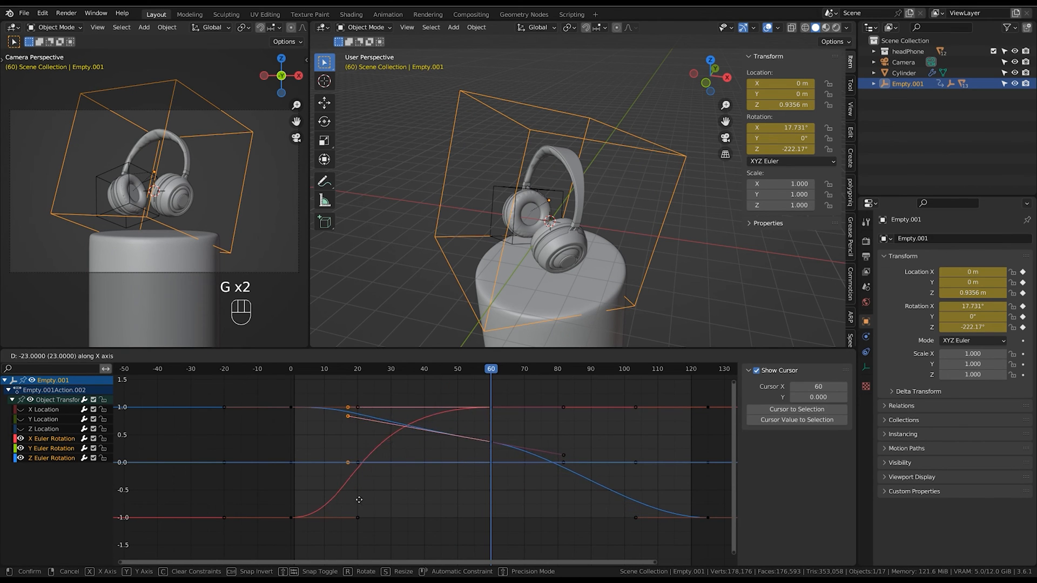
click(332, 506)
Play the animation twice to examine the faster headphone rotation, stopping at frame 26.
key(space)
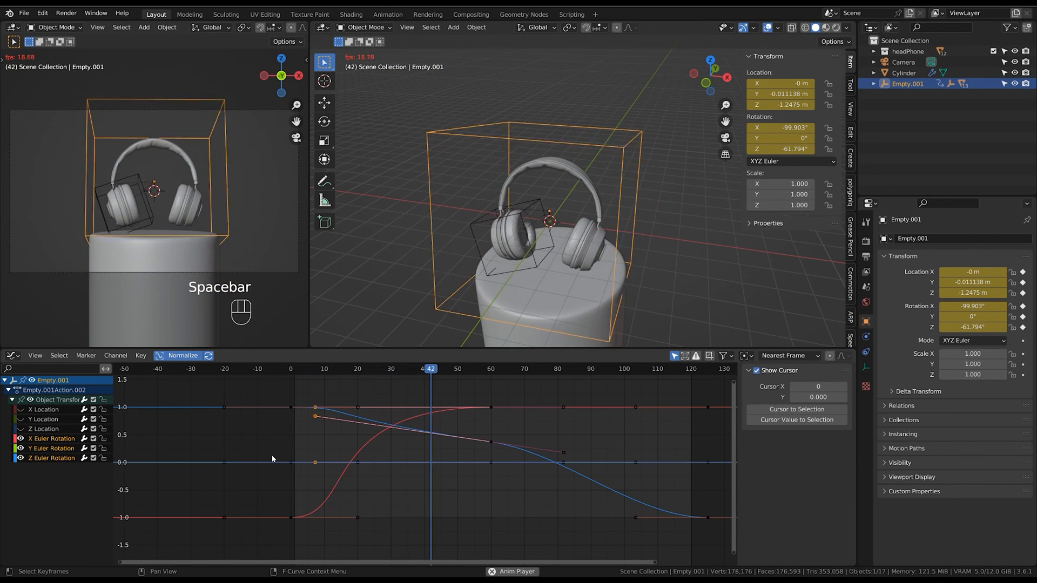
key(space)
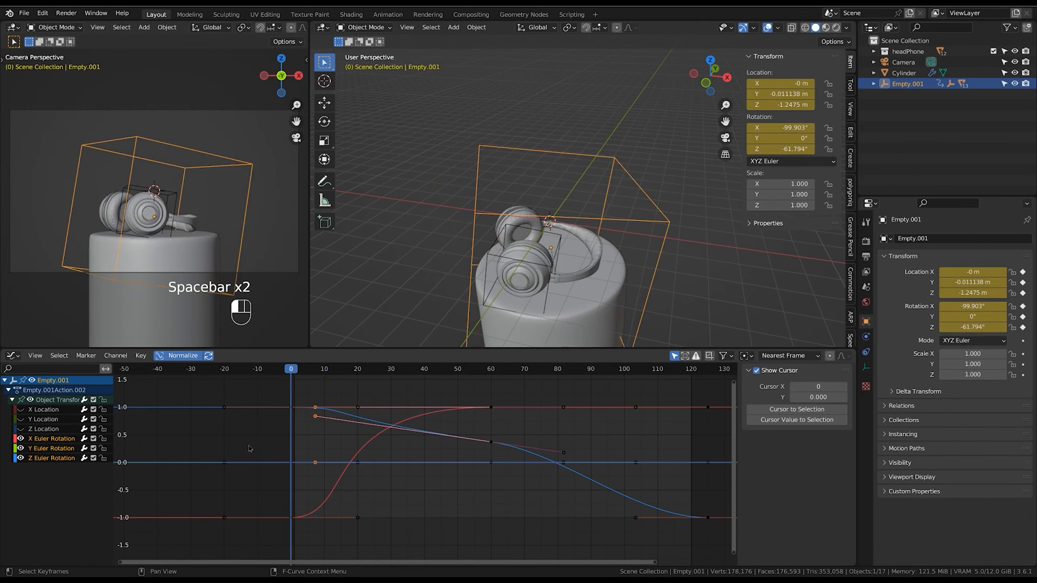
key(space)
key(space)
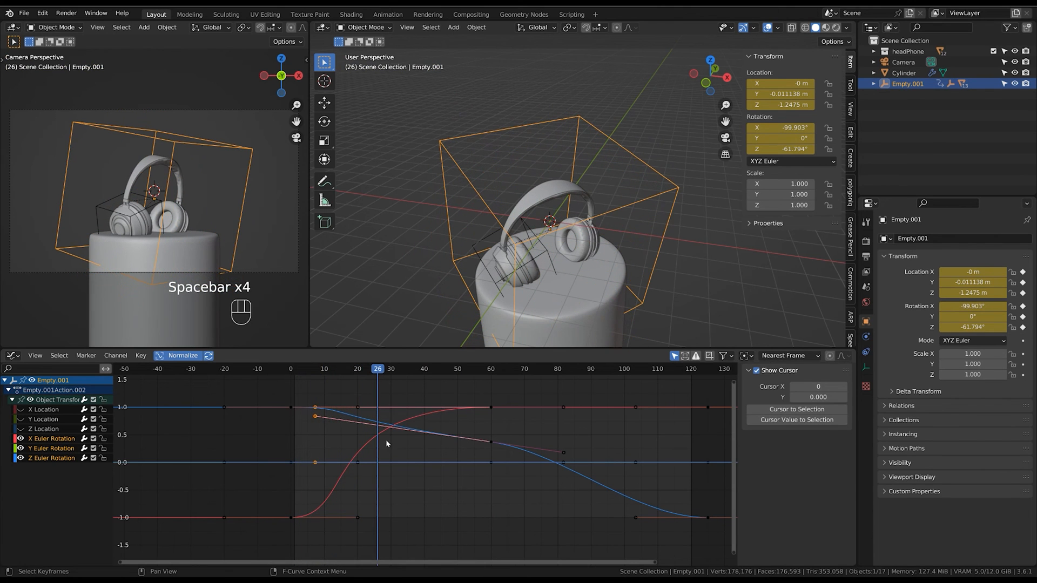
Move the selected rotation handles further back to about frame 0 and replay the animation from the start.
key(g)
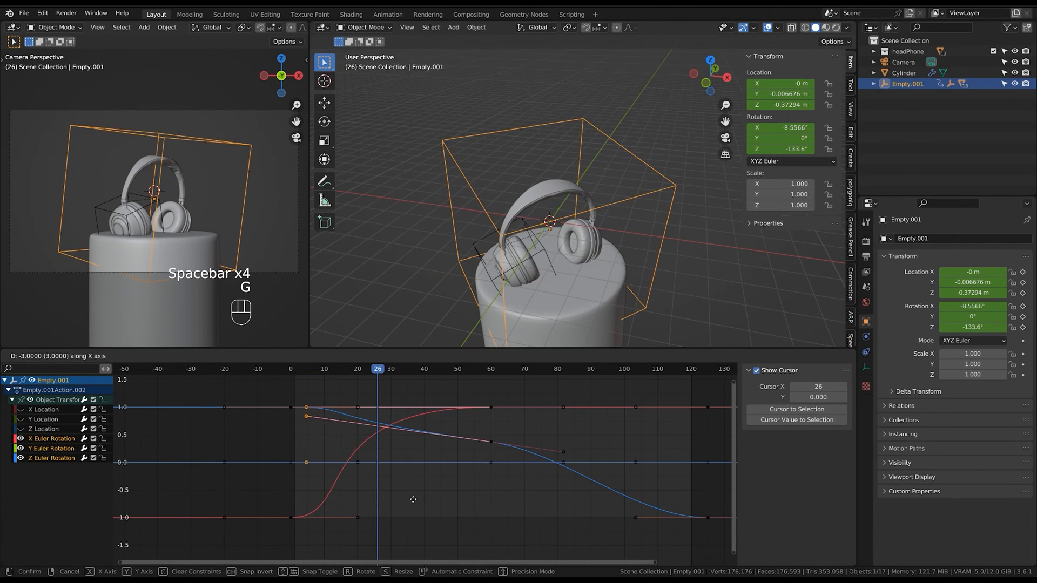
click(398, 504)
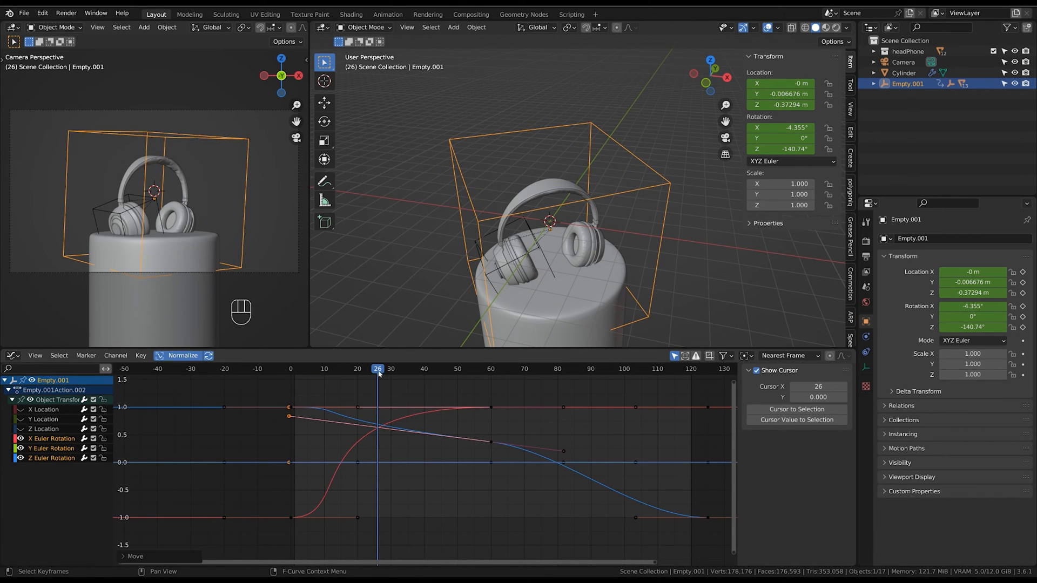
key(space)
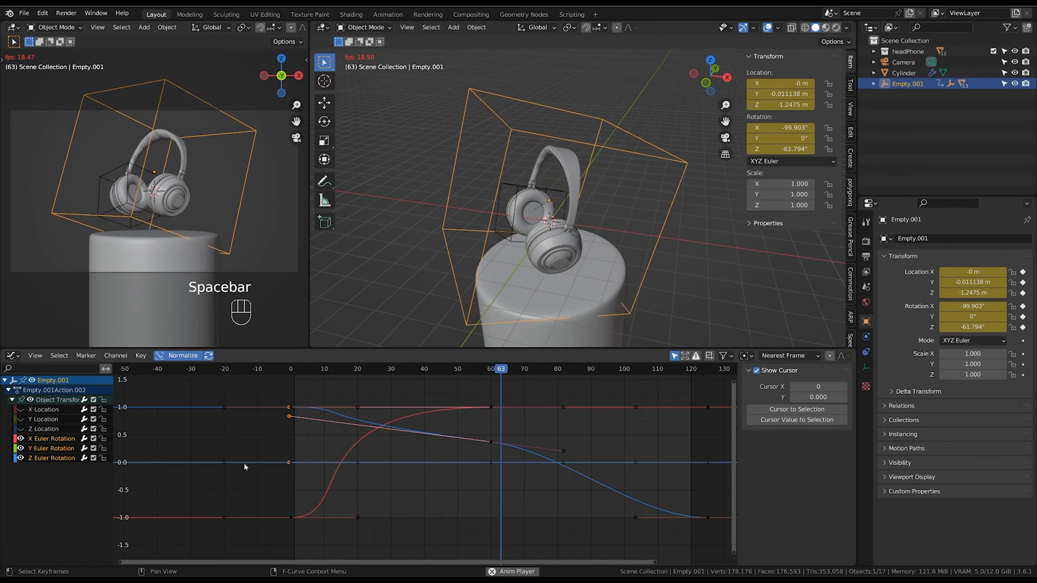
key(space)
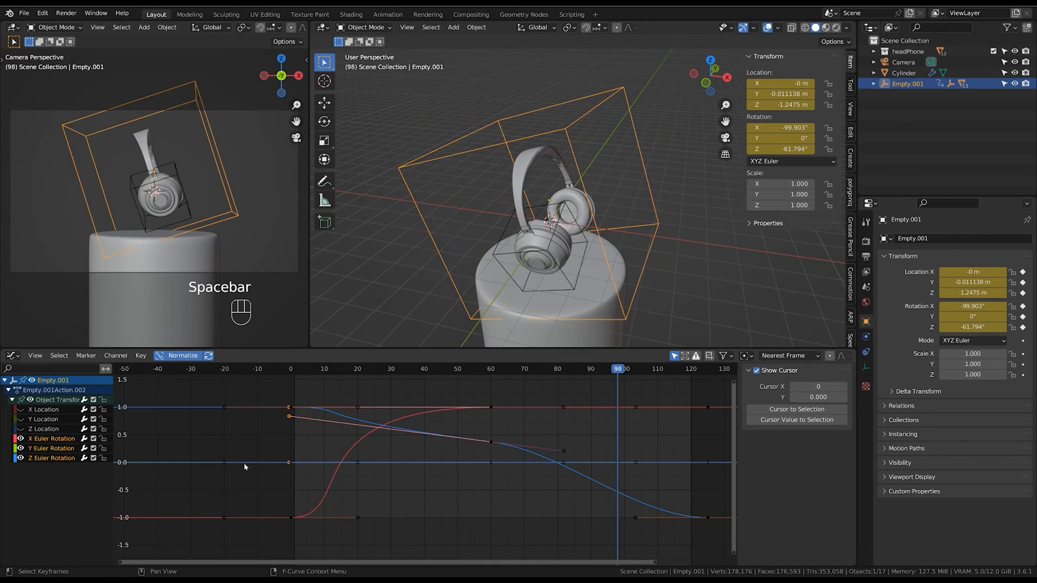
Select the incoming handles of the final rotation keyframes and move them earlier along X to about frame 49.
shift+middle_drag(589, 489, 455, 475)
drag(499, 370, 463, 388)
drag(484, 536, 502, 516)
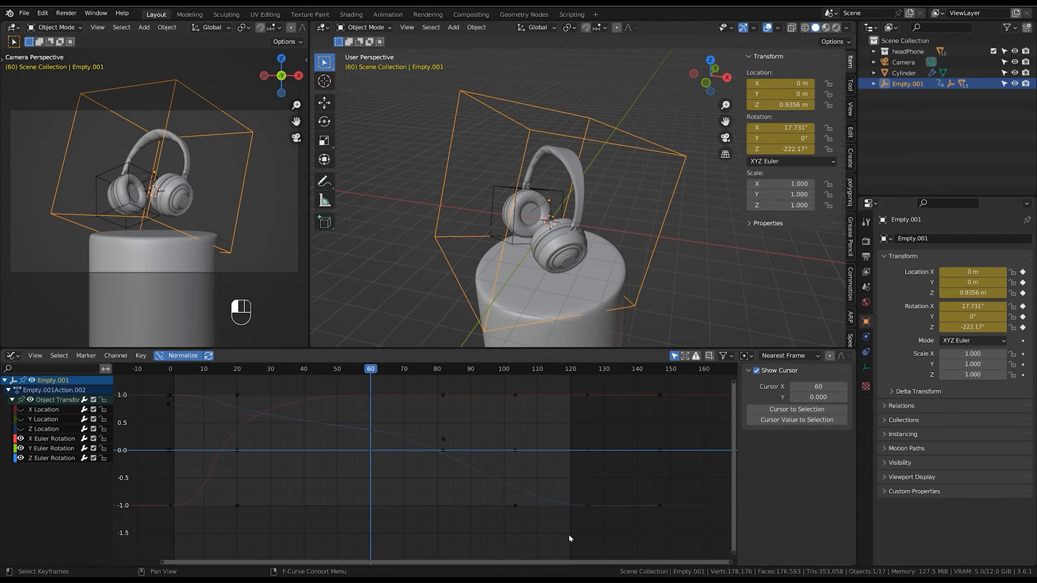
drag(553, 542, 605, 395)
drag(504, 543, 553, 371)
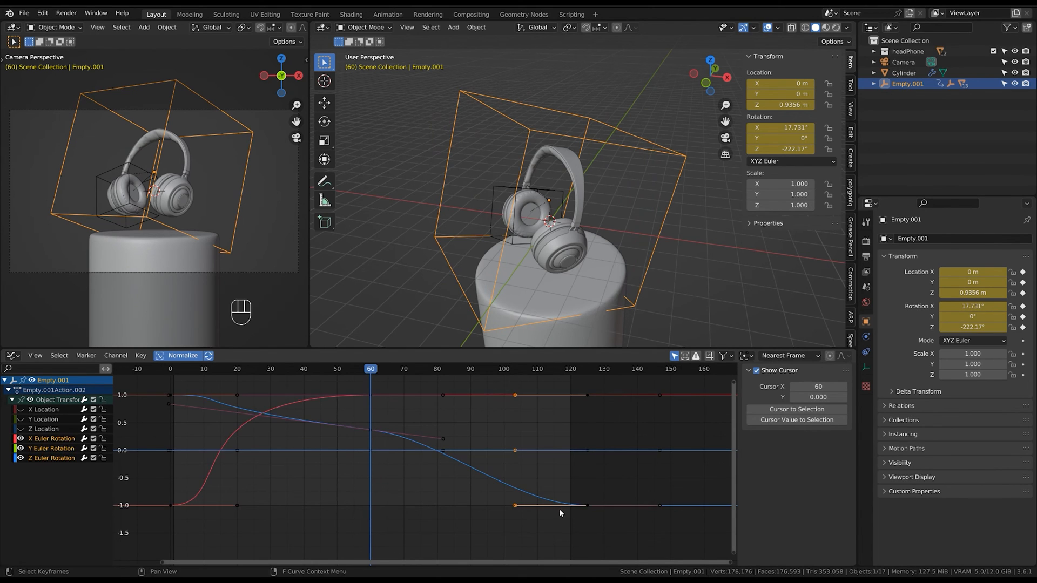
key(g)
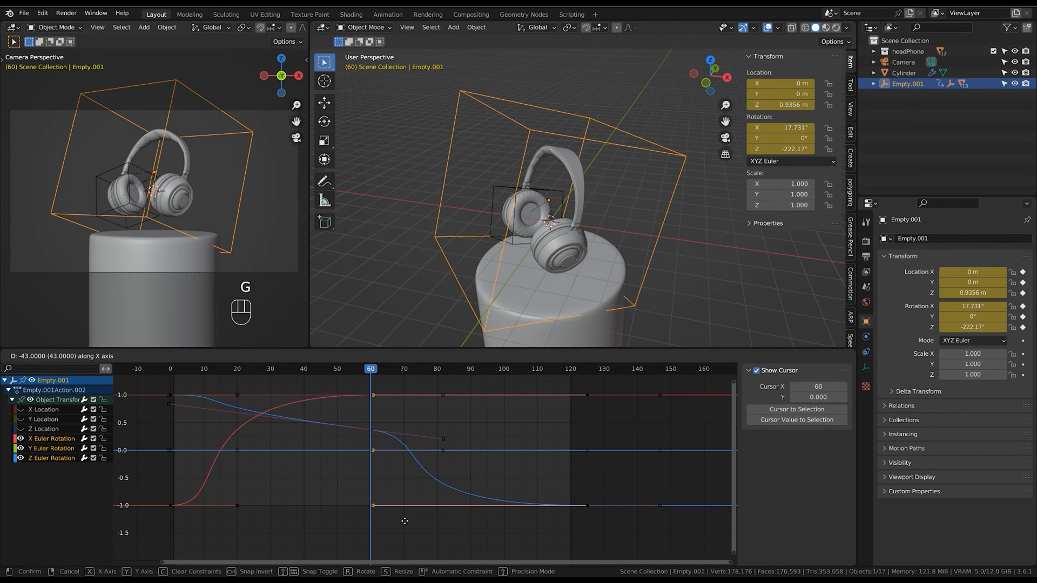
click(378, 520)
Play the animation repeatedly, including from frame 0, to examine the new ease-out of the spin.
key(space)
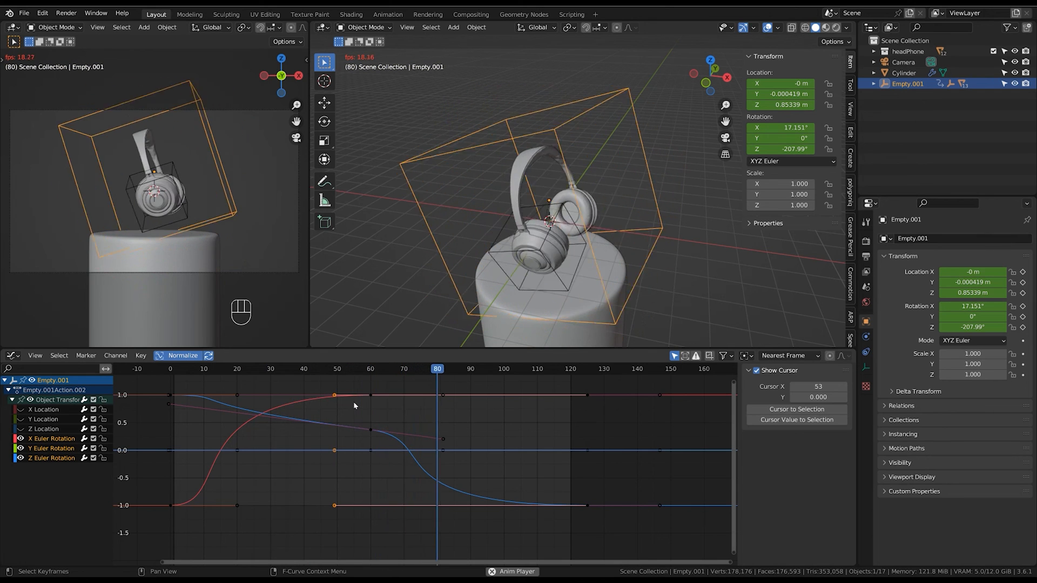
key(space)
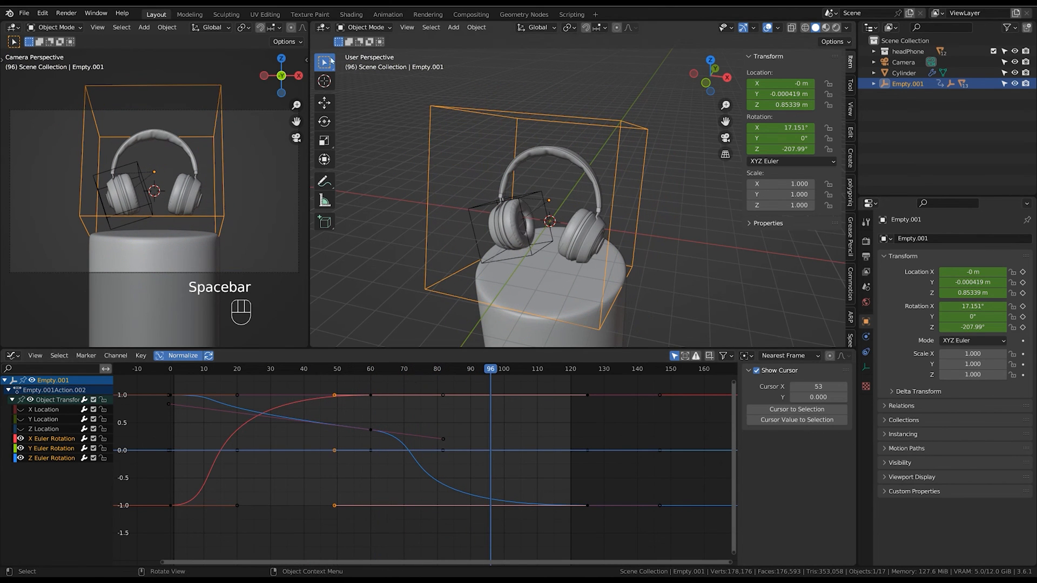
key(space)
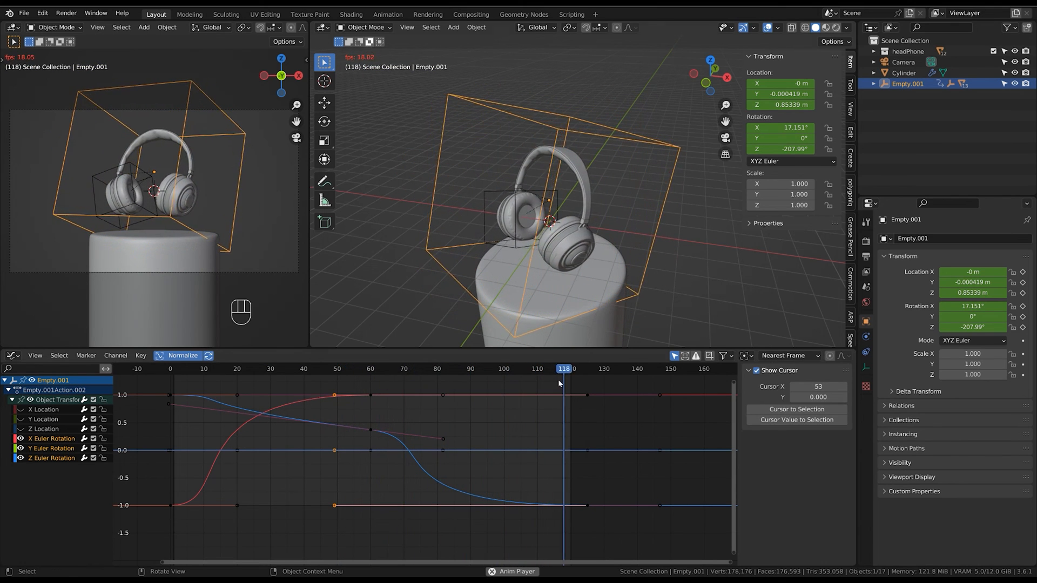
key(space)
drag(576, 373, 160, 451)
key(space)
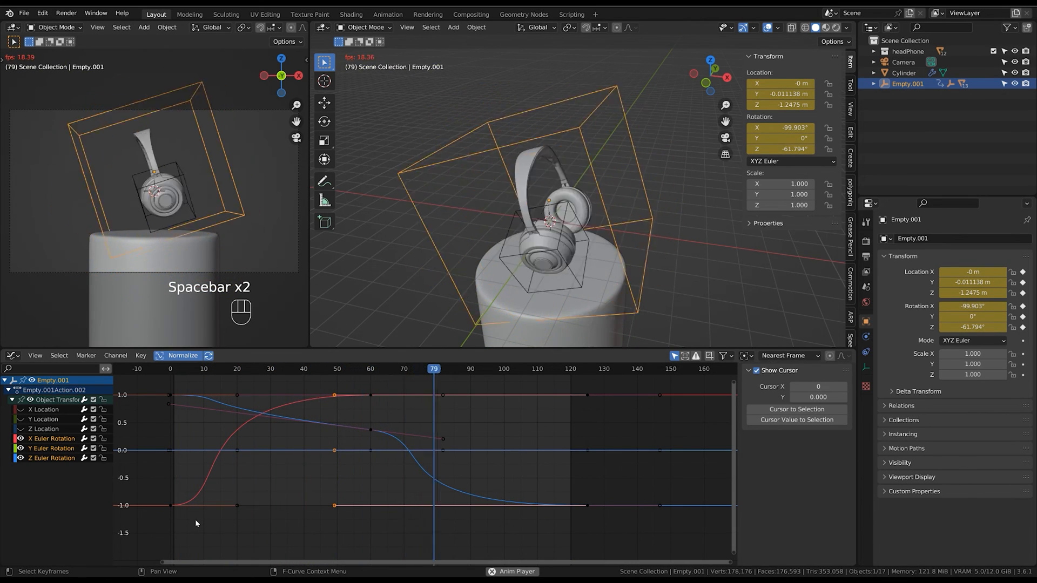
key(space)
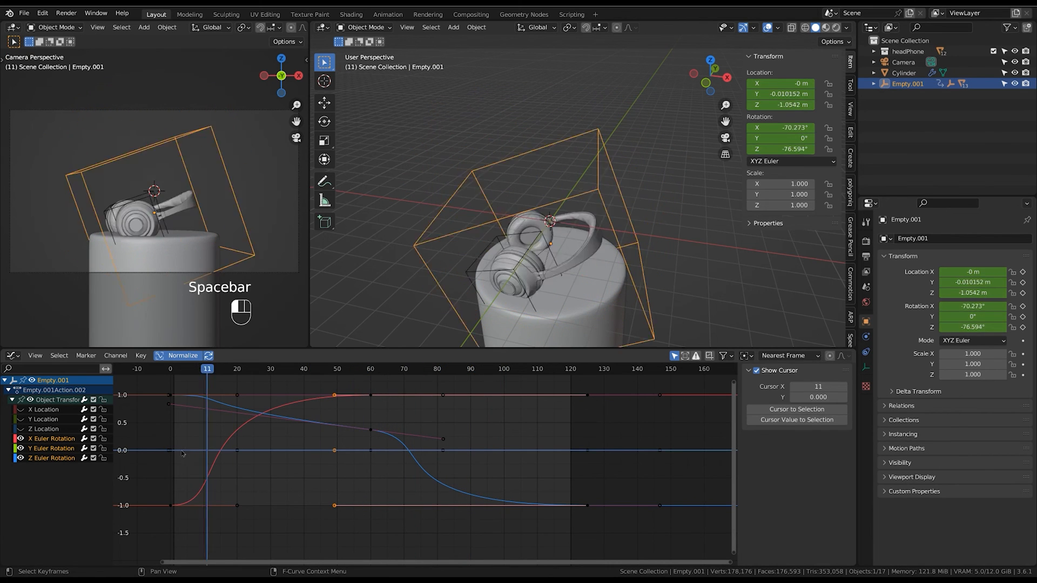
At frame 20, raise the headphone empty's Z location to 0.21852 m and insert location keyframes.
key(shift+Left)
drag(164, 473, 192, 486)
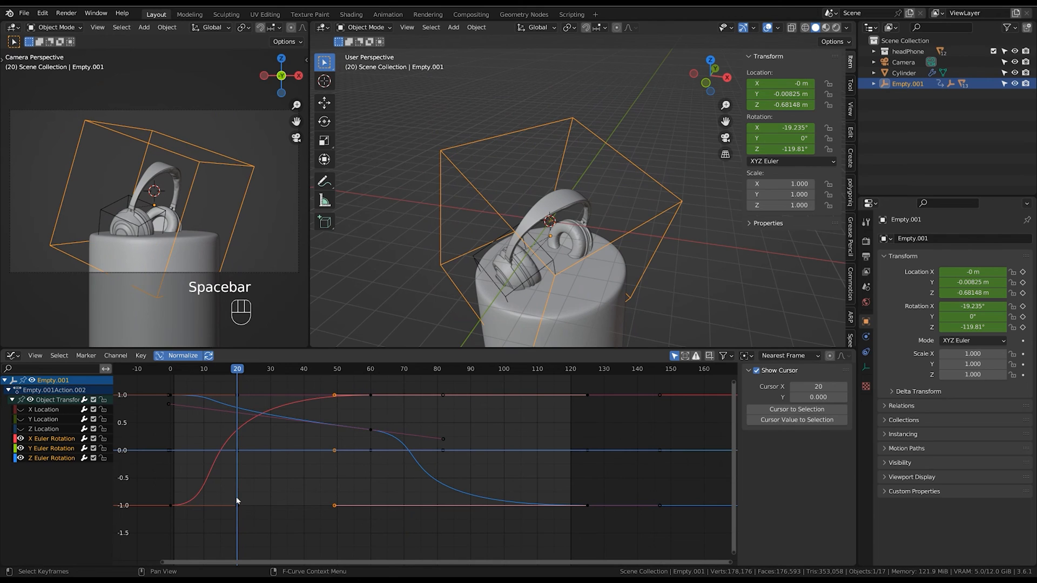
right_click(805, 105)
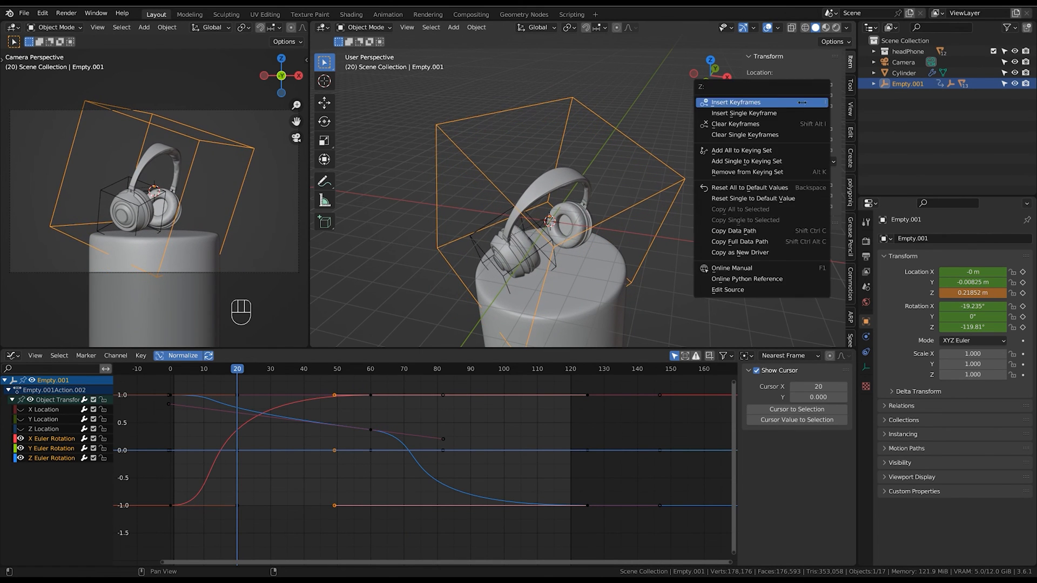
click(815, 86)
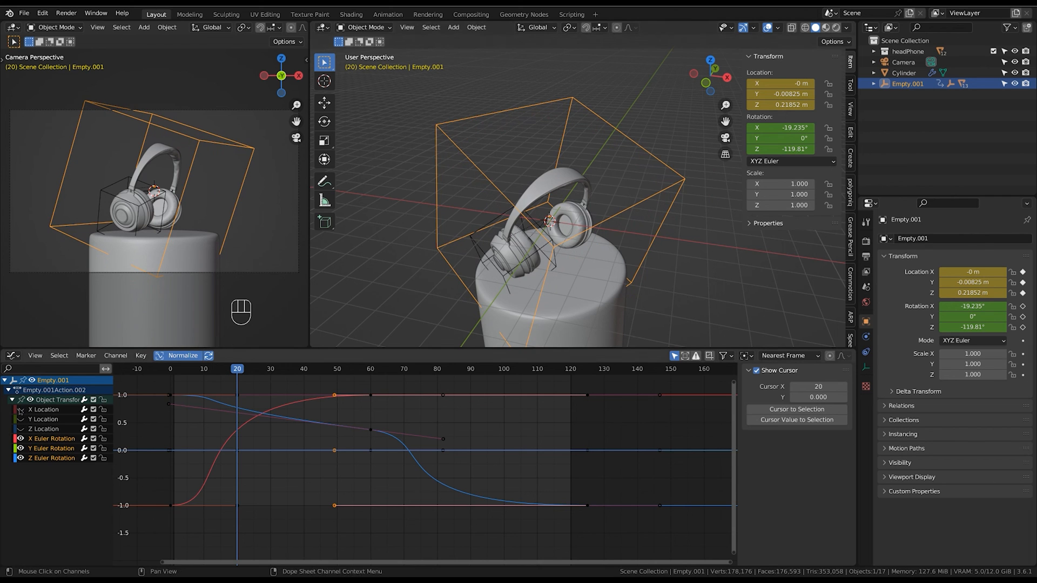
Play the animation from frame 0 to check whether the headphones clear the pedestal.
drag(219, 382, 127, 459)
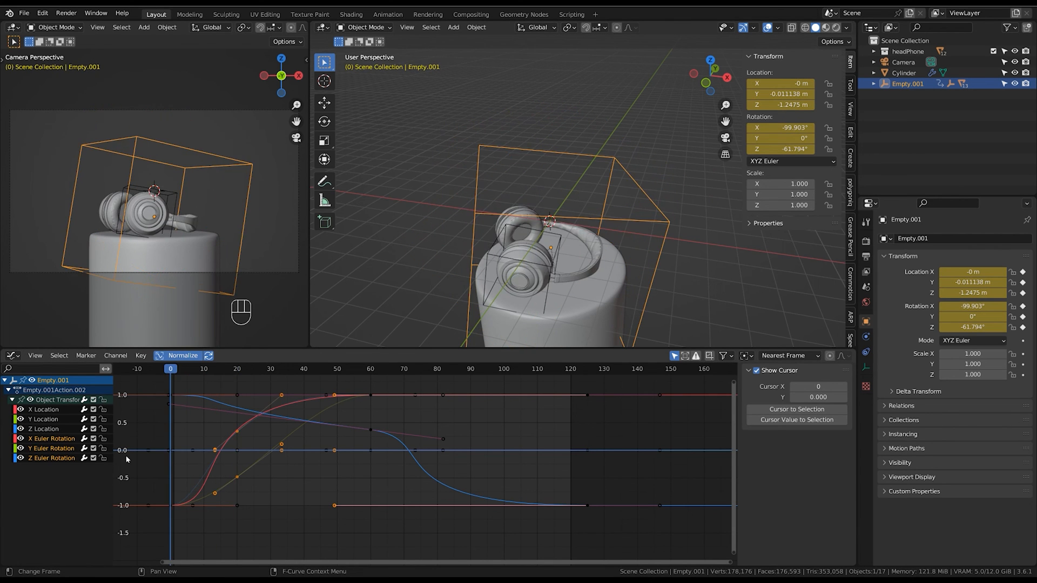
key(space)
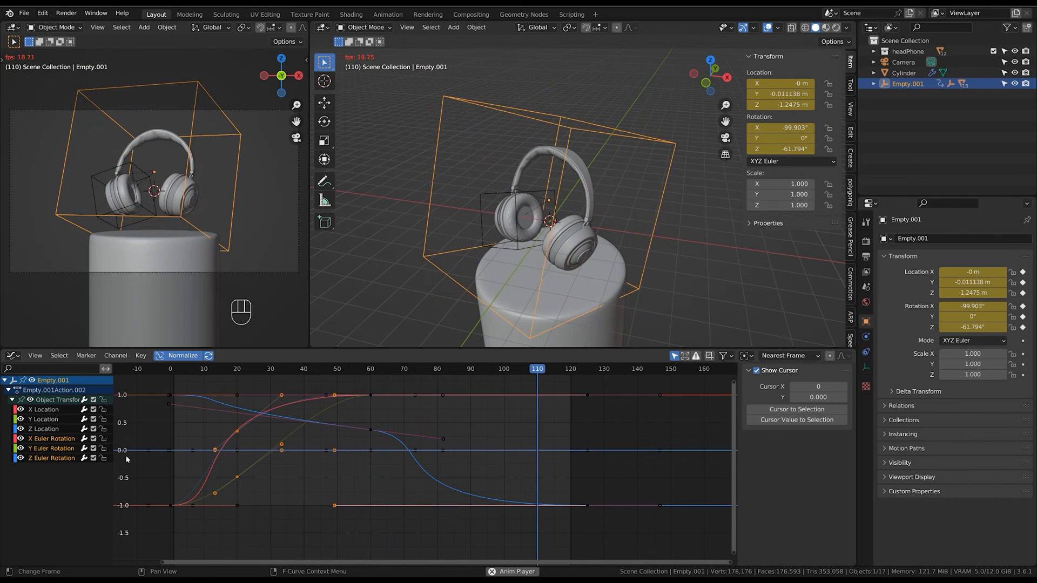
key(space)
Return to frame 20, raise the empty's Z location further and keyframe the location again.
click(236, 376)
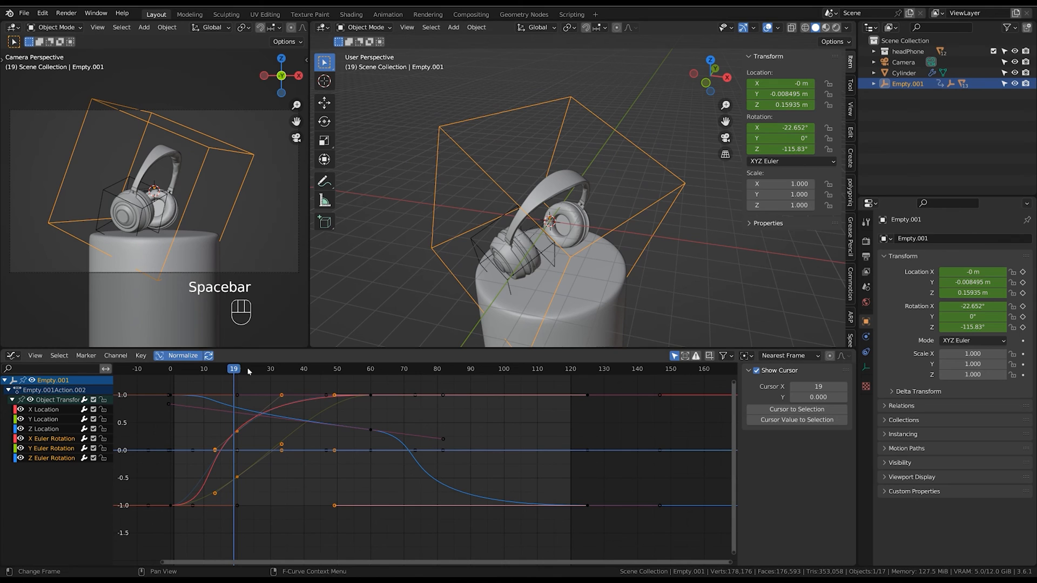
drag(235, 373, 239, 374)
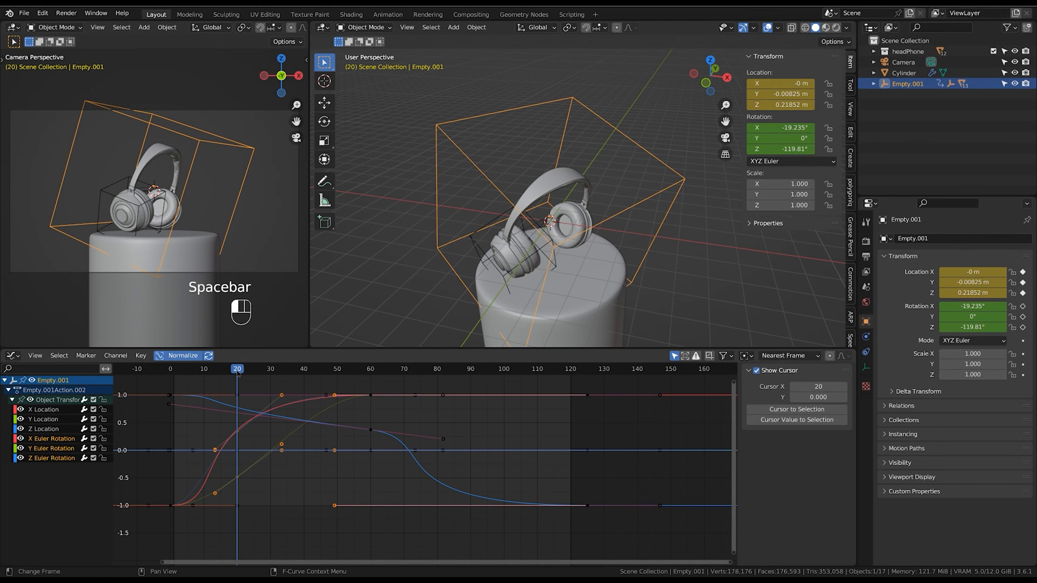
drag(797, 104, 815, 104)
right_click(798, 105)
click(797, 105)
Play the animation twice from frame 0 to examine the higher lift-off.
drag(237, 372, 141, 440)
key(space)
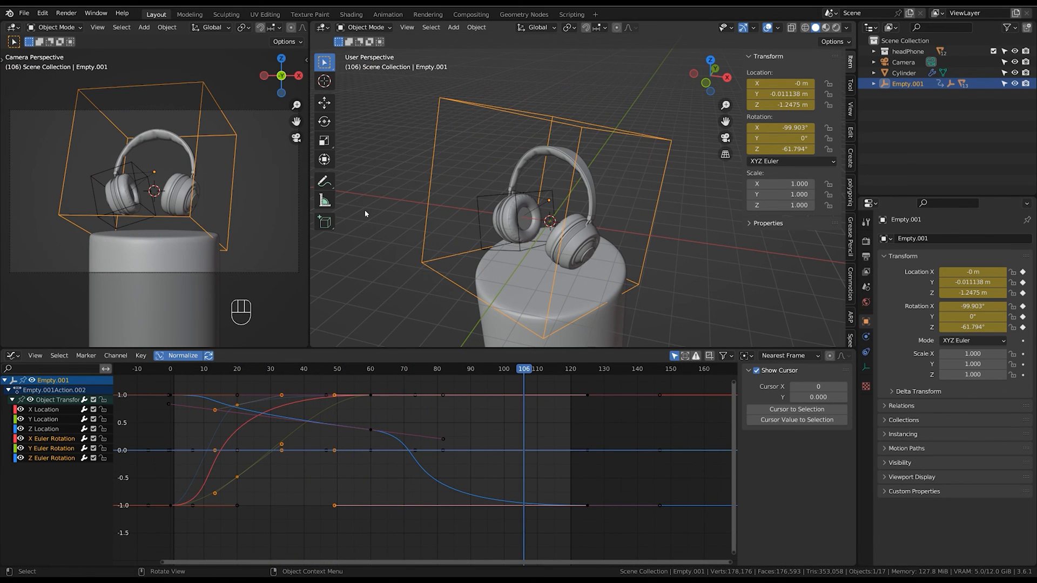
drag(491, 370, 133, 460)
key(space)
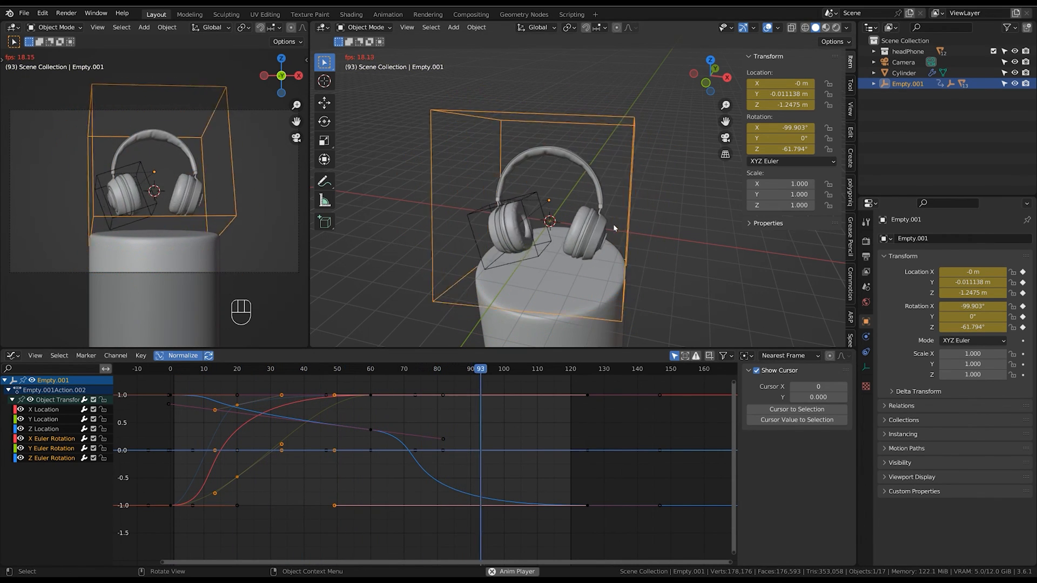
key(space)
Add a Mirror modifier to the plane inside the ear cup, using Cylinder.020 as the mirror object.
ctrl+middle_drag(614, 223, 702, 251)
click(435, 249)
click(912, 241)
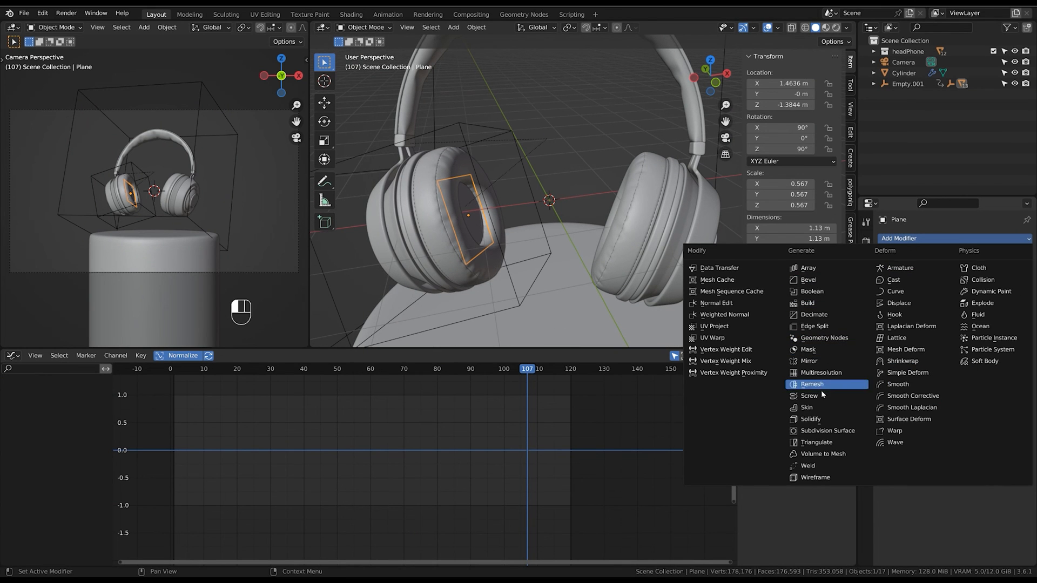
click(825, 359)
ctrl+middle_drag(667, 265, 668, 273)
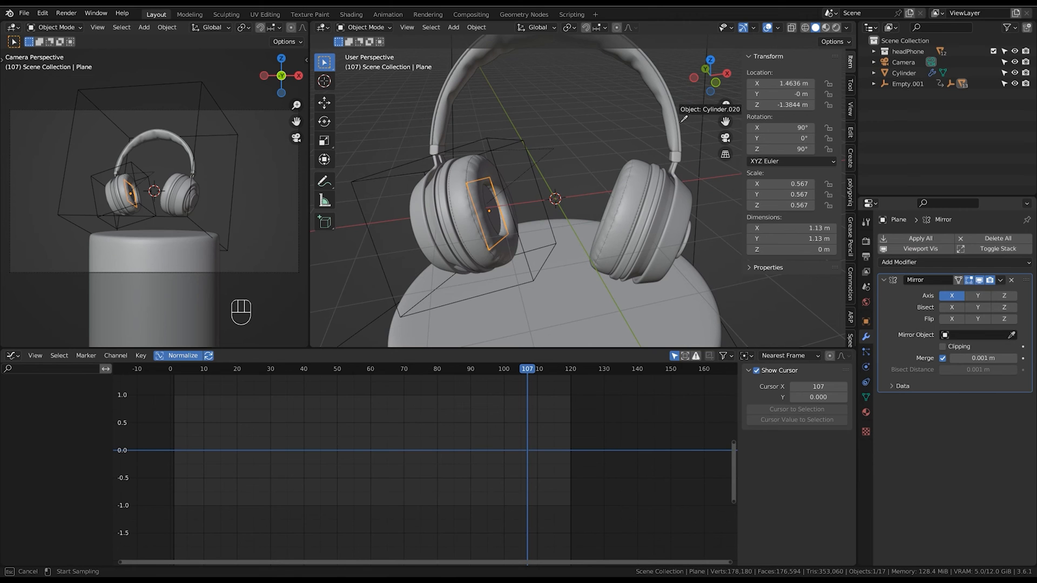
middle_drag(683, 177, 643, 140)
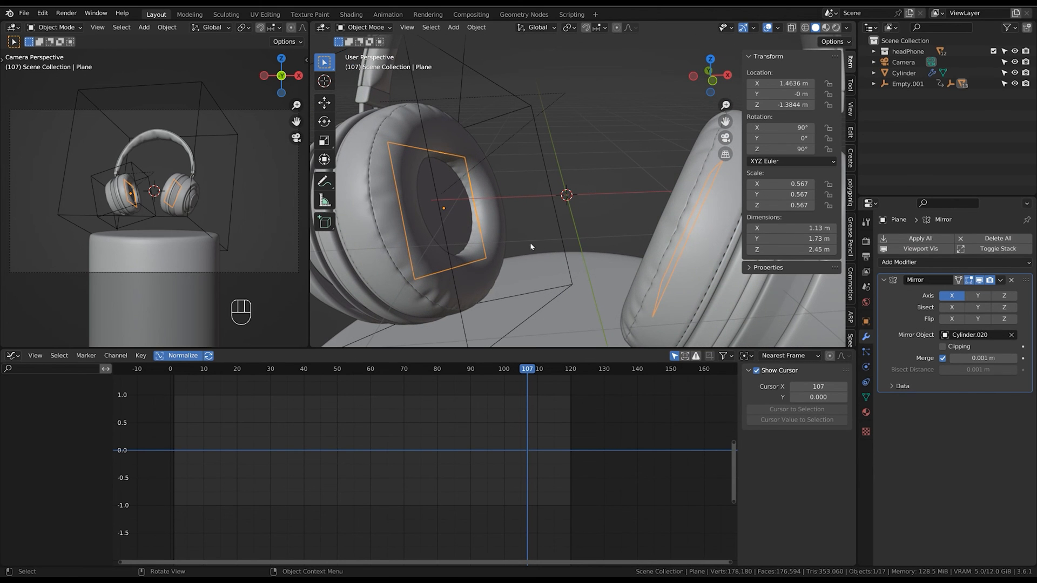
Select the ring-shaped surface around the ear cup's outer cap and add a Wireframe modifier to it.
middle_drag(531, 247, 583, 222)
shift+click(604, 207)
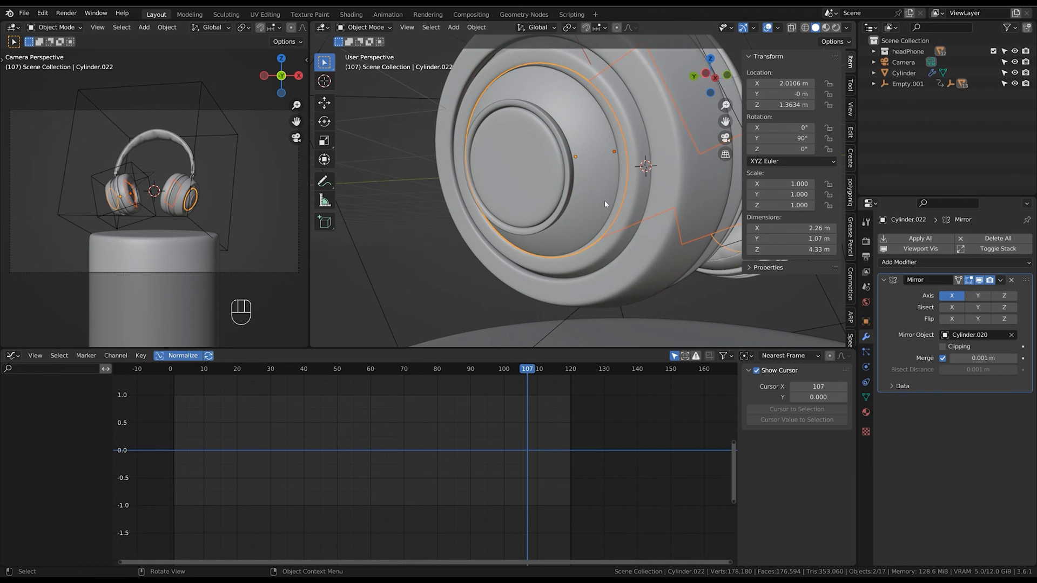
click(582, 135)
click(953, 262)
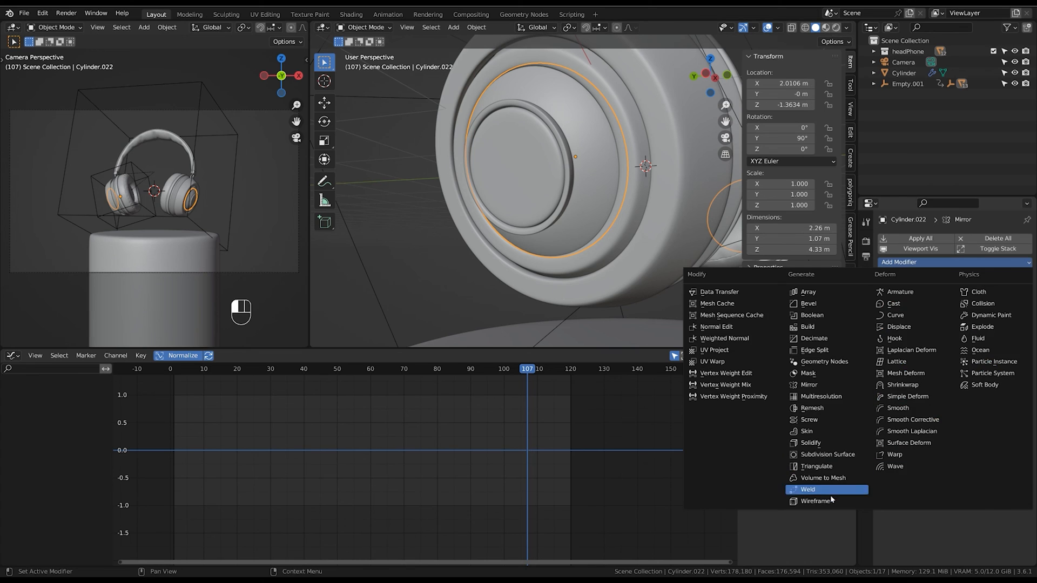
click(830, 502)
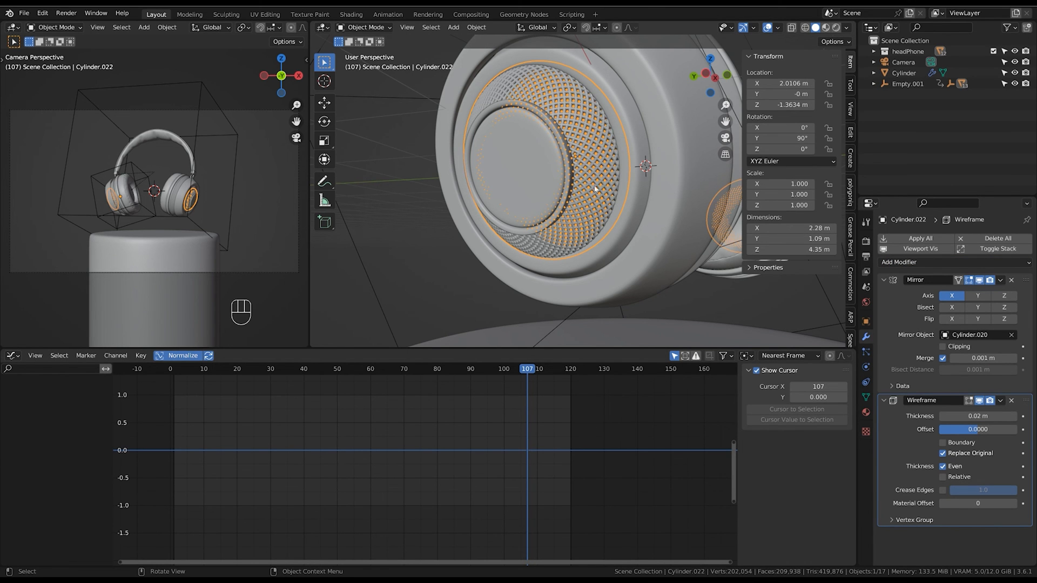
Add a Wireframe modifier to the mirrored plane inside the ear cushion opening.
ctrl+middle_drag(615, 190, 616, 249)
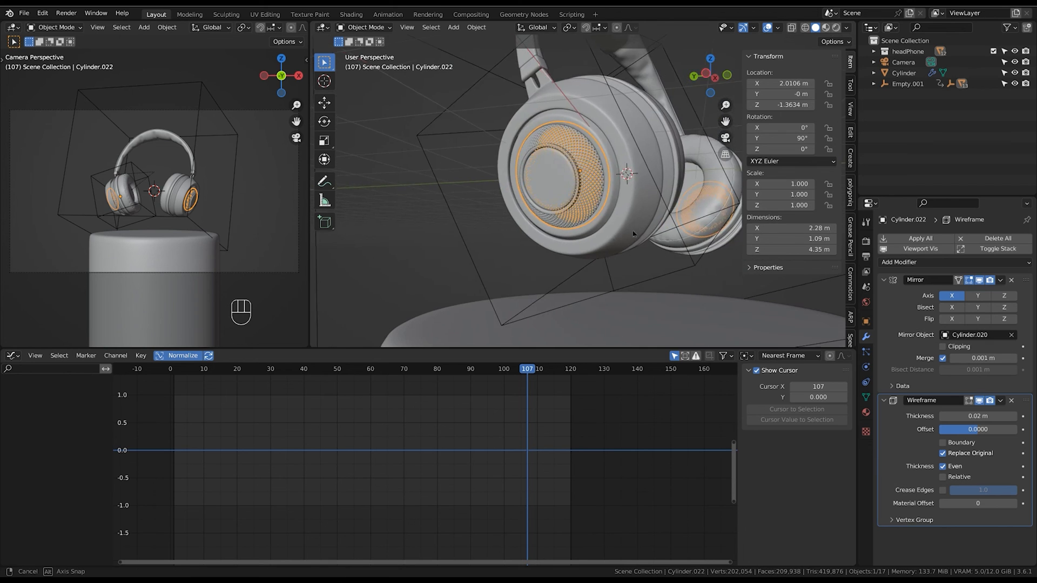
middle_drag(664, 223, 599, 233)
shift+middle_drag(600, 233, 572, 233)
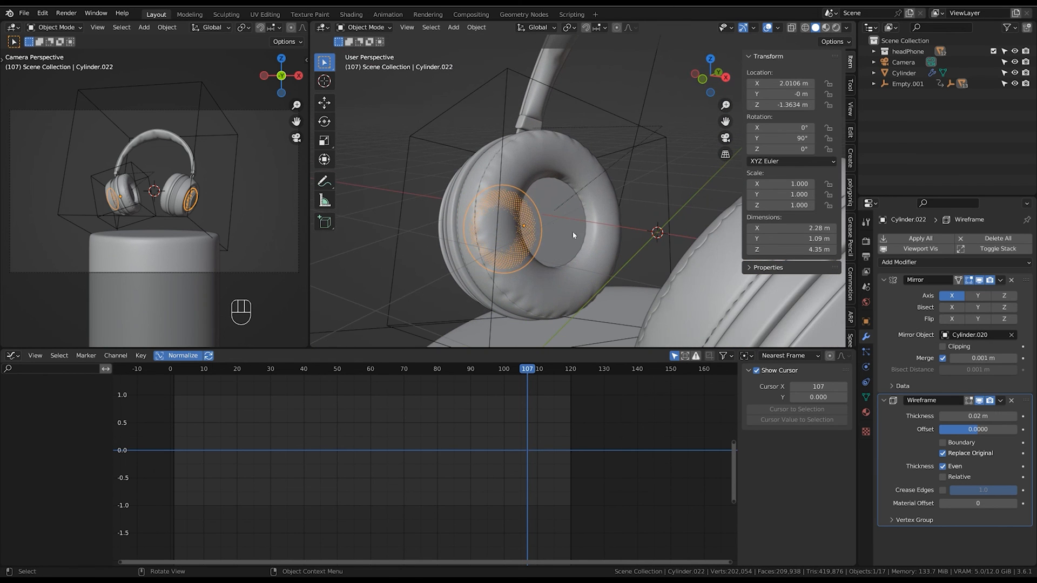
click(573, 232)
click(907, 262)
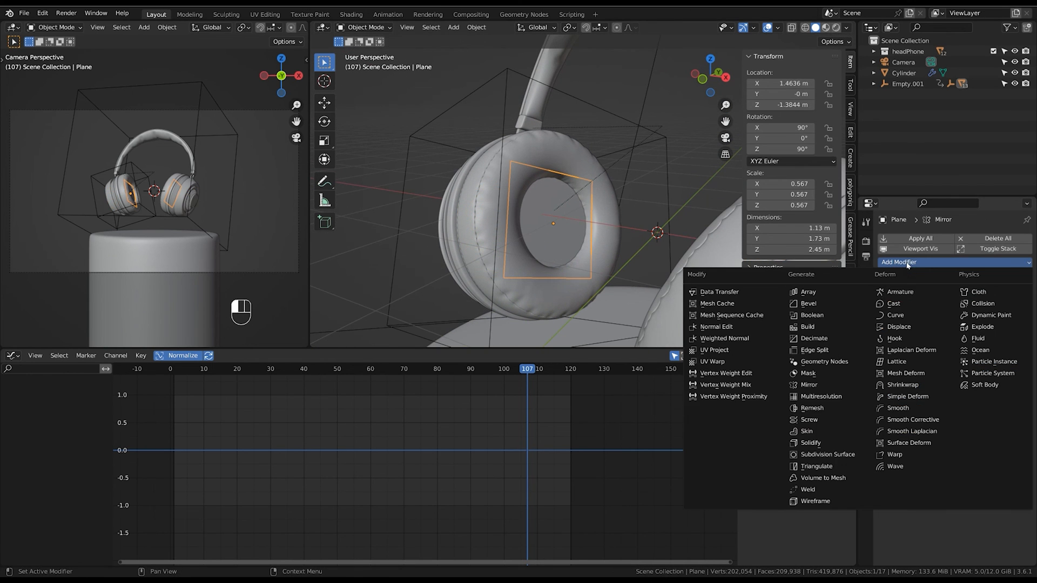
click(828, 502)
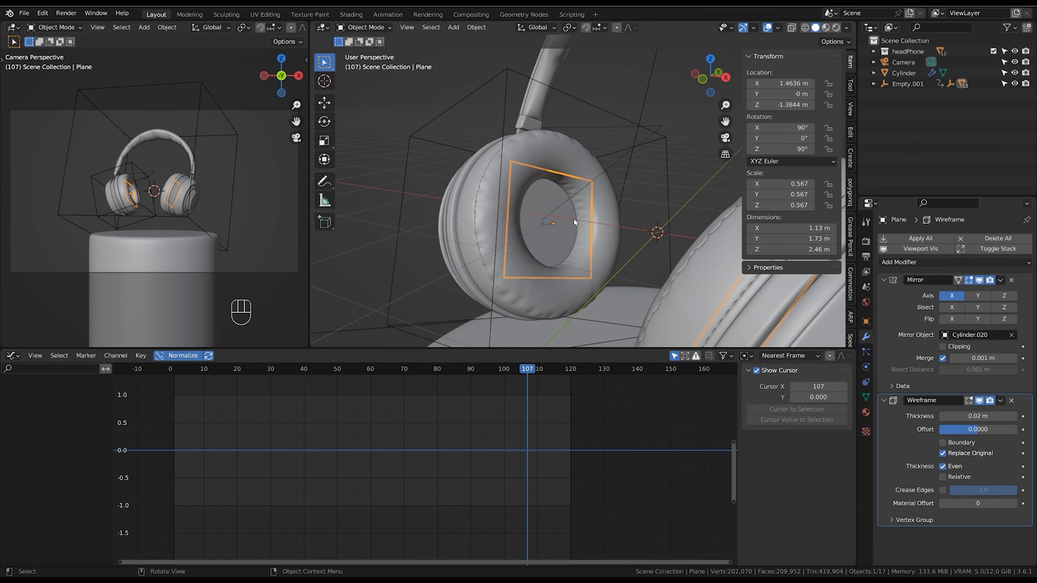
Subdivide the ear cup plane's face four times in Edit Mode and return to Object Mode.
key(Tab)
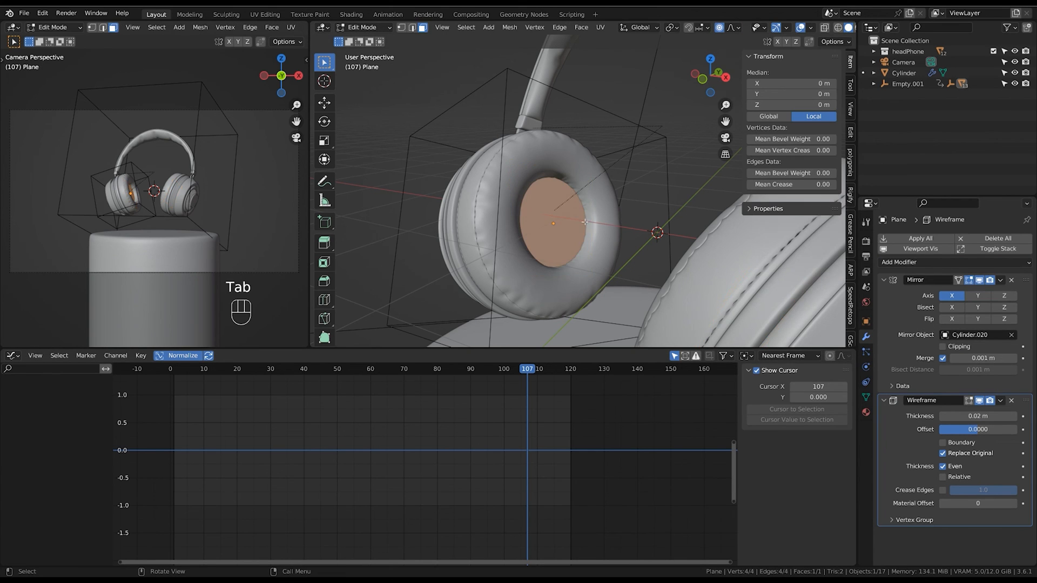
right_click(566, 233)
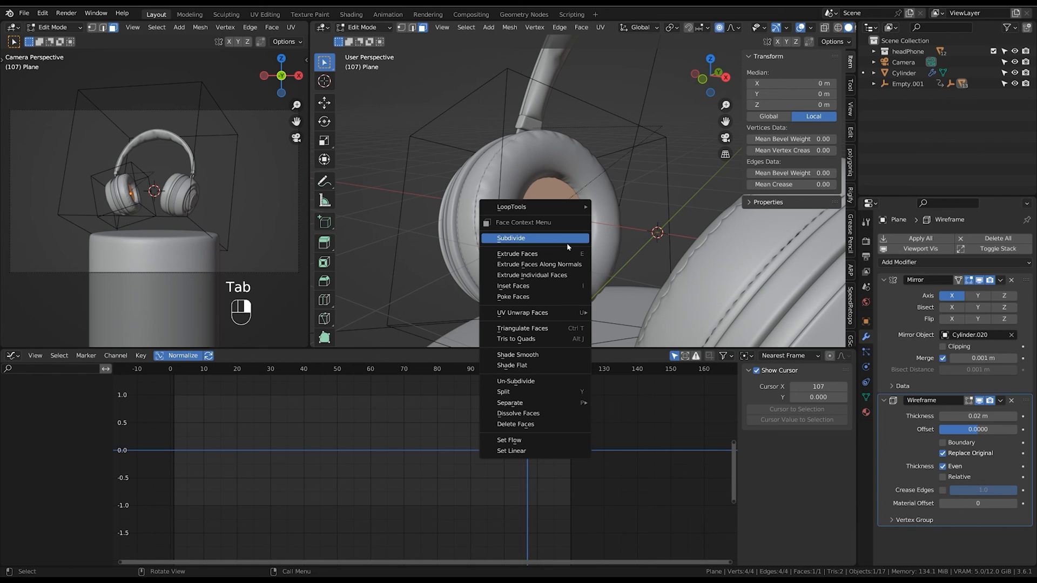
click(568, 247)
right_click(569, 244)
click(568, 241)
right_click(568, 243)
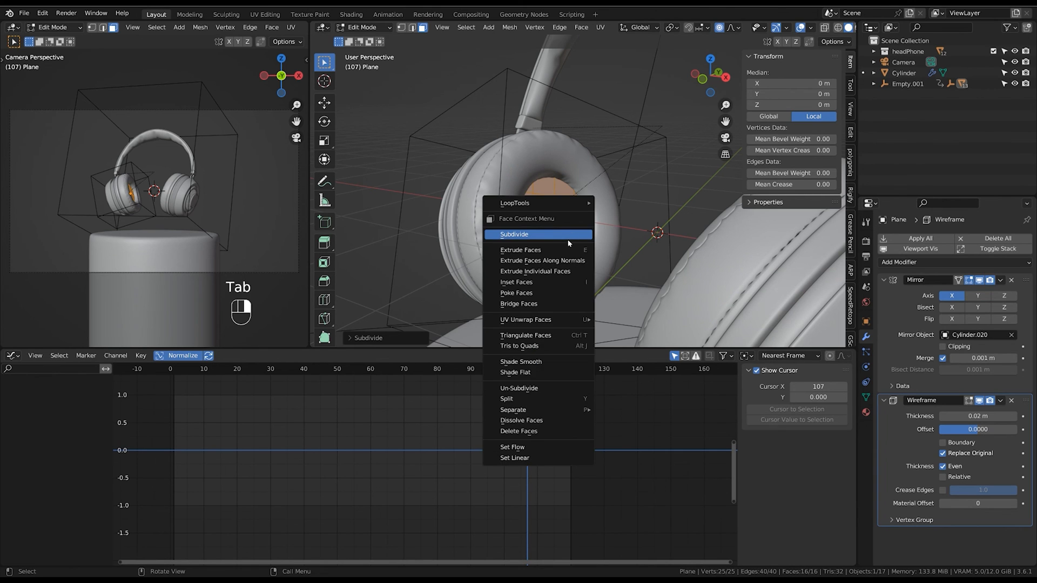
click(568, 243)
right_click(568, 243)
click(568, 242)
key(Tab)
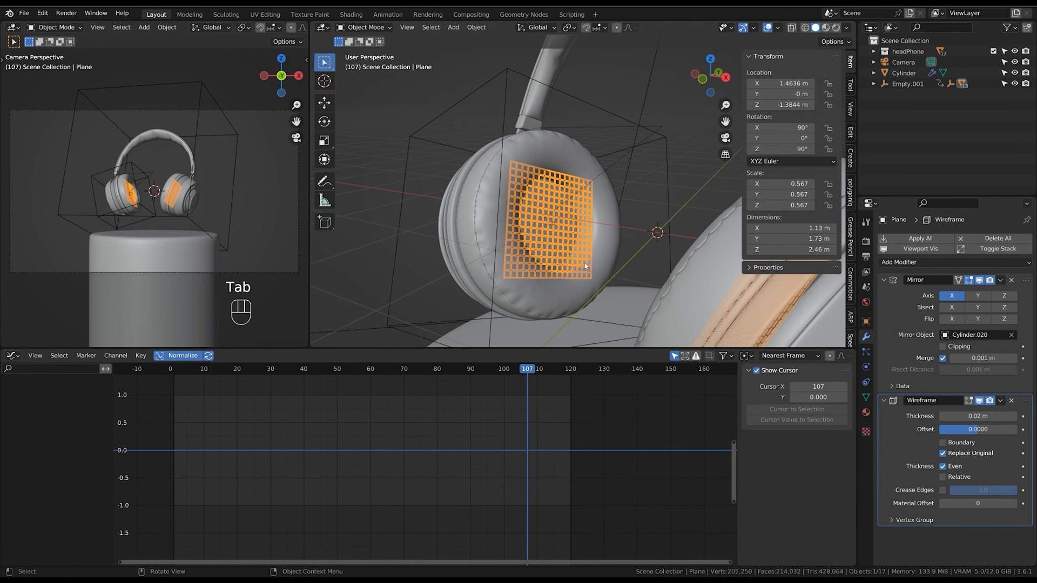
Reselect the plane inside the ear cup and subdivide its mesh two more times for a finer wireframe grid.
click(633, 152)
click(581, 233)
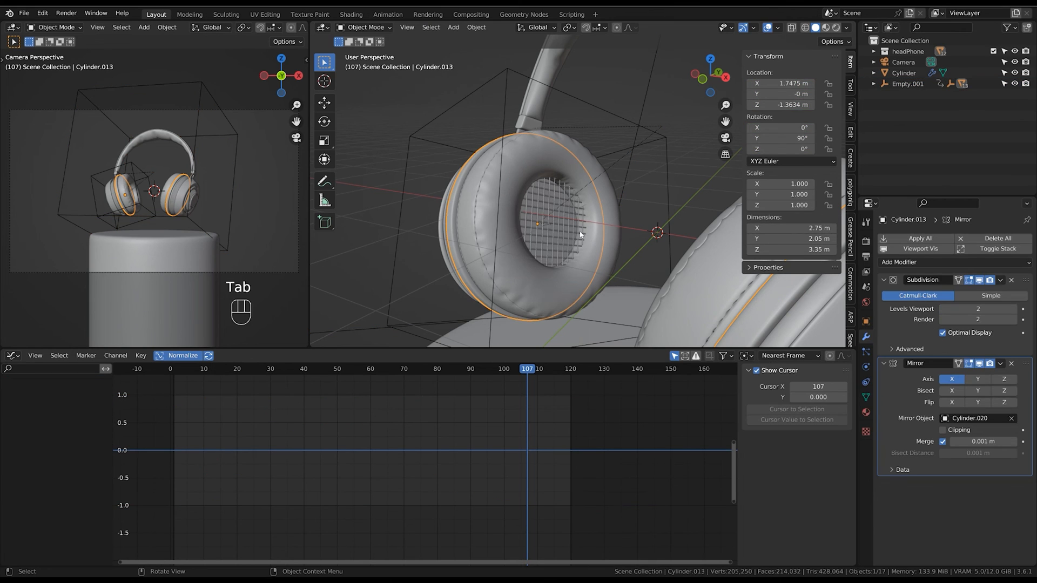
click(564, 229)
key(Tab)
right_click(571, 241)
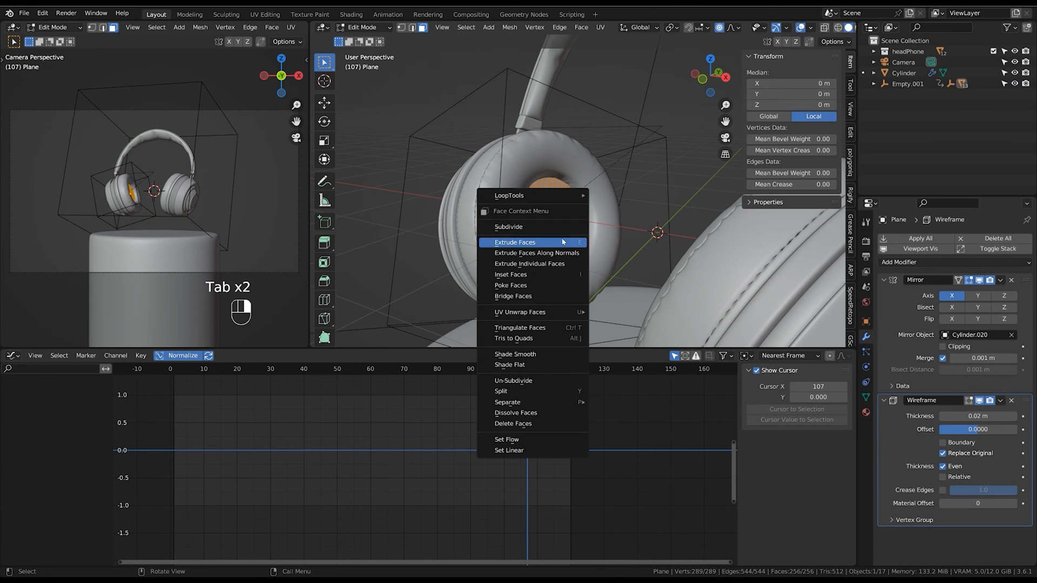
click(576, 235)
right_click(576, 235)
key(Tab)
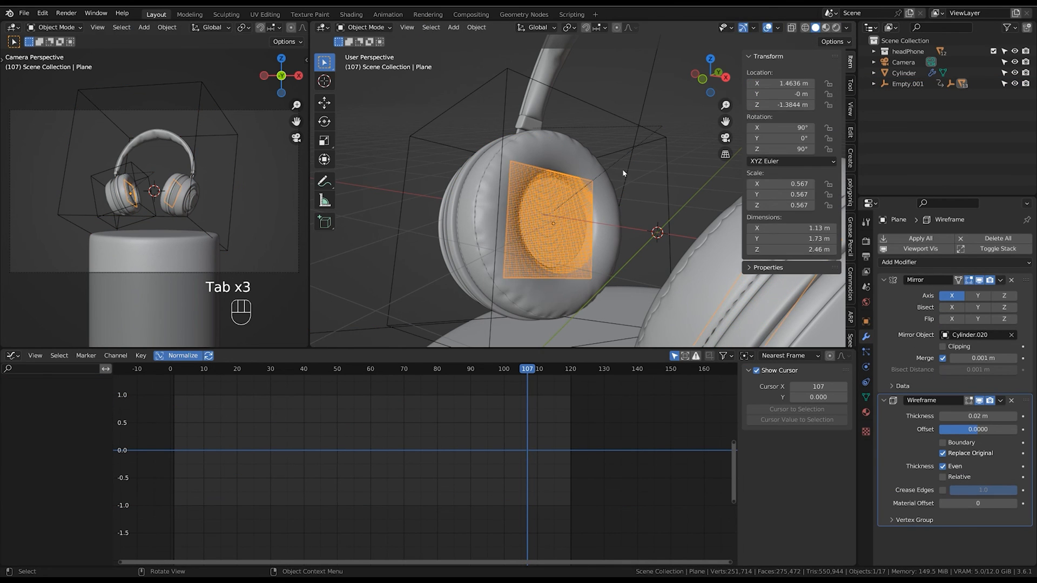
Collapse the plane's Mirror and Wireframe modifier settings and clear the selection to examine the inner ear cup mesh.
click(629, 205)
ctrl+middle_drag(629, 204, 602, 218)
ctrl+middle_drag(600, 158, 583, 242)
mouse_move(583, 242)
middle_down()
mouse_move(571, 241)
mouse_move(641, 213)
mouse_move(609, 234)
mouse_move(701, 234)
mouse_move(643, 228)
mouse_move(595, 256)
middle_up()
ctrl+middle_drag(594, 256, 584, 215)
click(511, 224)
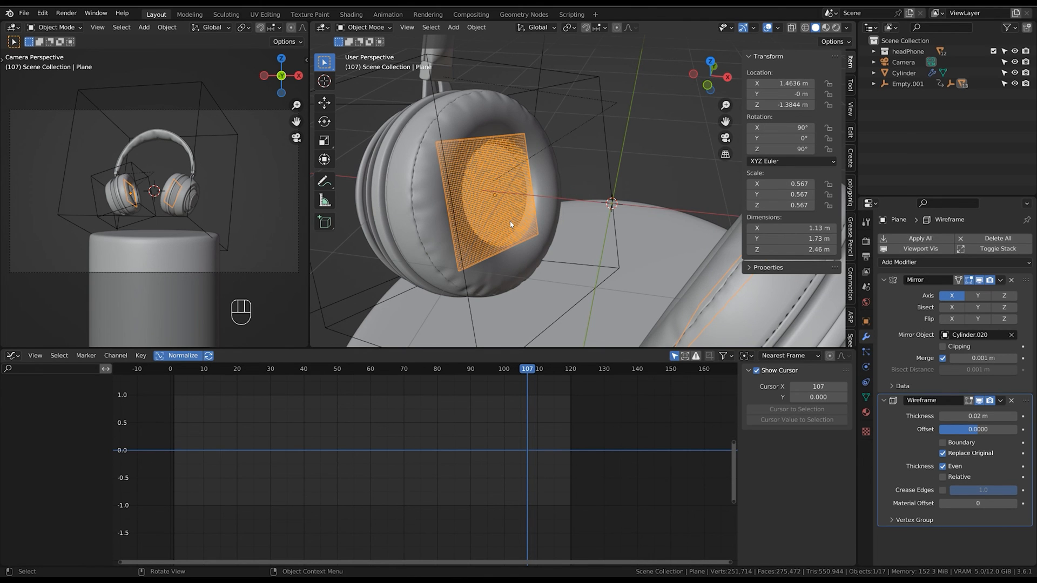
click(885, 280)
click(888, 295)
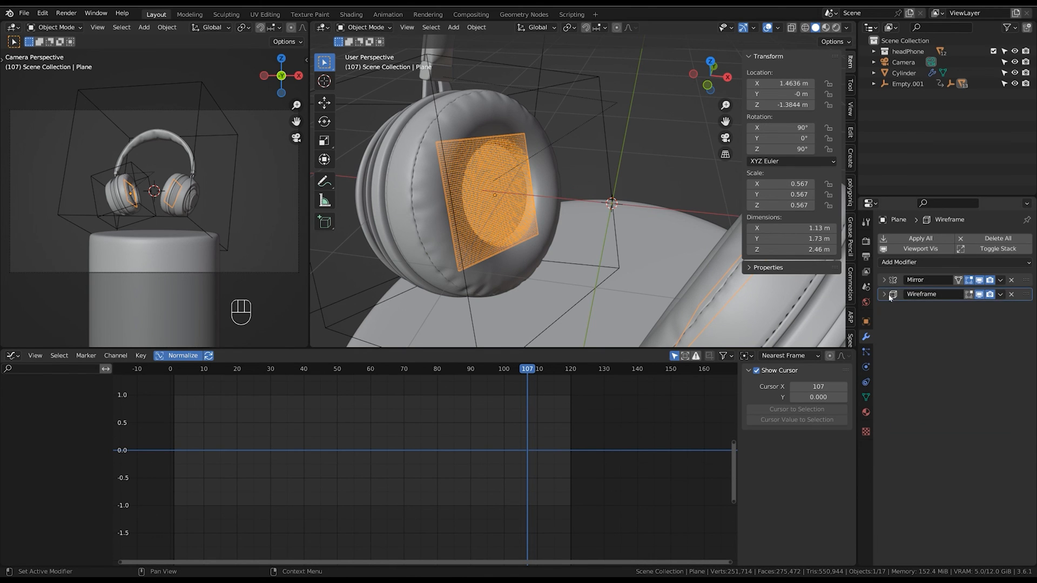
click(653, 157)
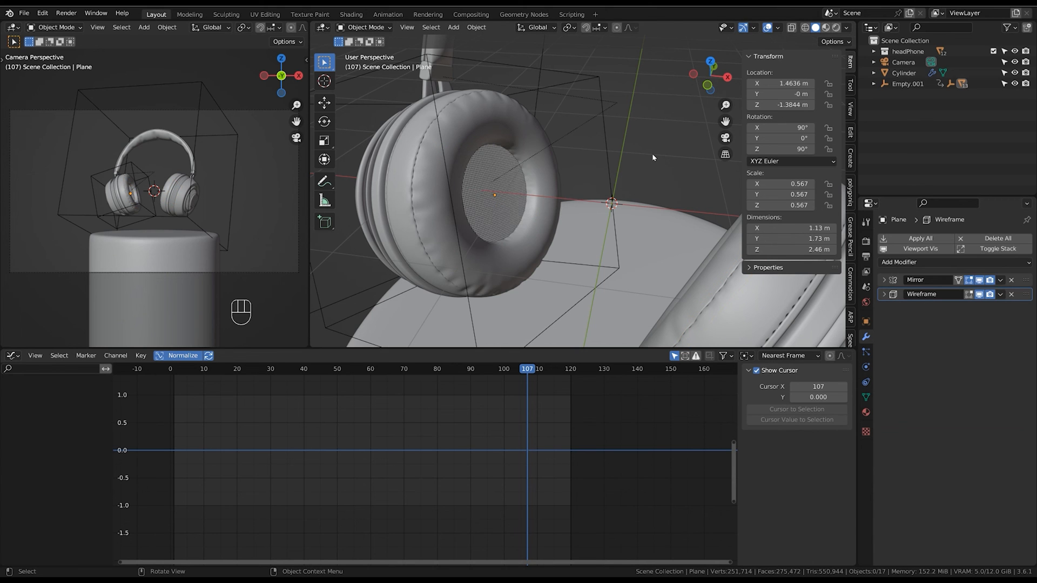
click(522, 210)
Play the animation twice from different viewing angles to examine the headphones rising and spinning with the finished ear cup mesh.
ctrl+middle_drag(610, 235, 624, 218)
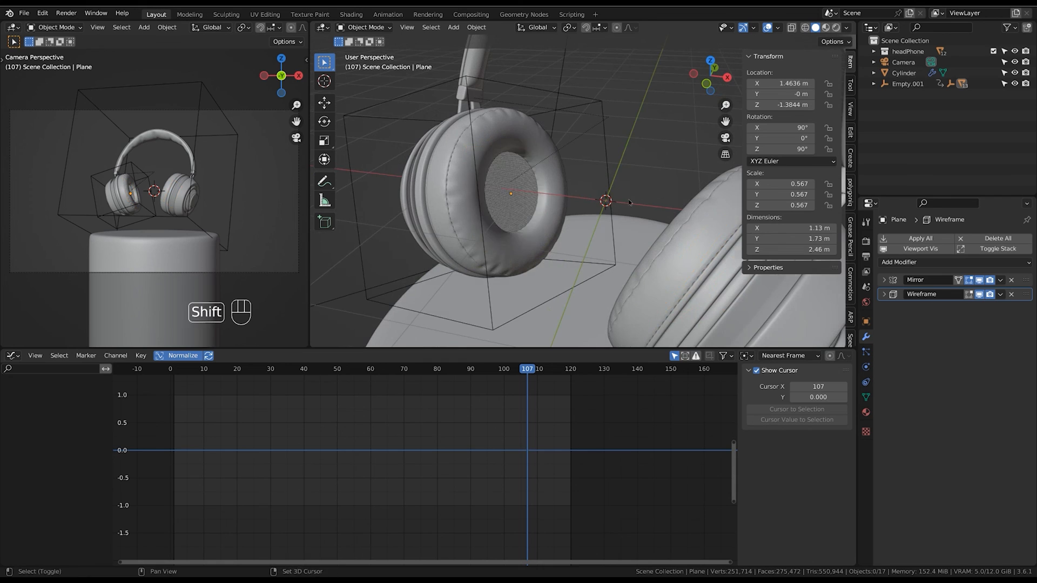
middle_drag(629, 201, 608, 270)
ctrl+middle_drag(608, 270, 579, 204)
key(space)
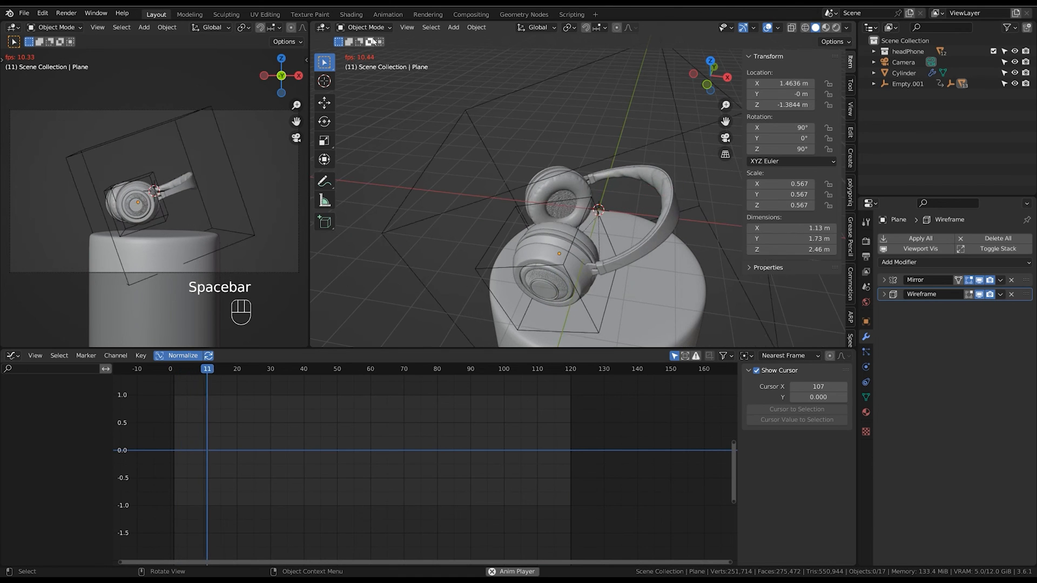
middle_drag(648, 282, 639, 229)
key(space)
middle_drag(675, 259, 577, 238)
scroll(609, 256, down, 2)
middle_drag(577, 238, 632, 269)
ctrl+middle_drag(622, 210, 611, 263)
key(space)
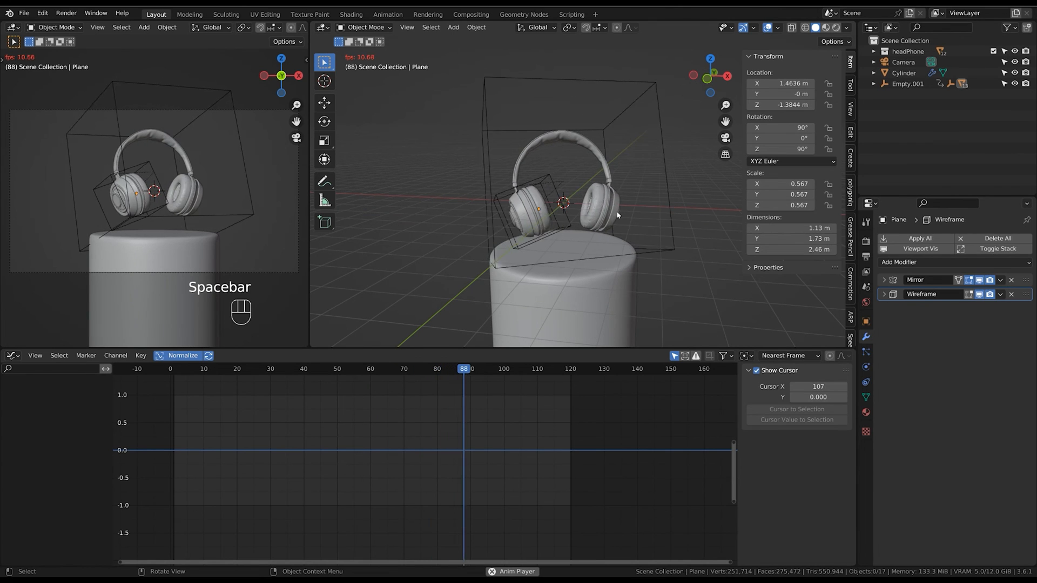
key(space)
Select the animated empty, replay the animation from frames 54 and 52 to examine the spin, and clear the selection.
click(645, 235)
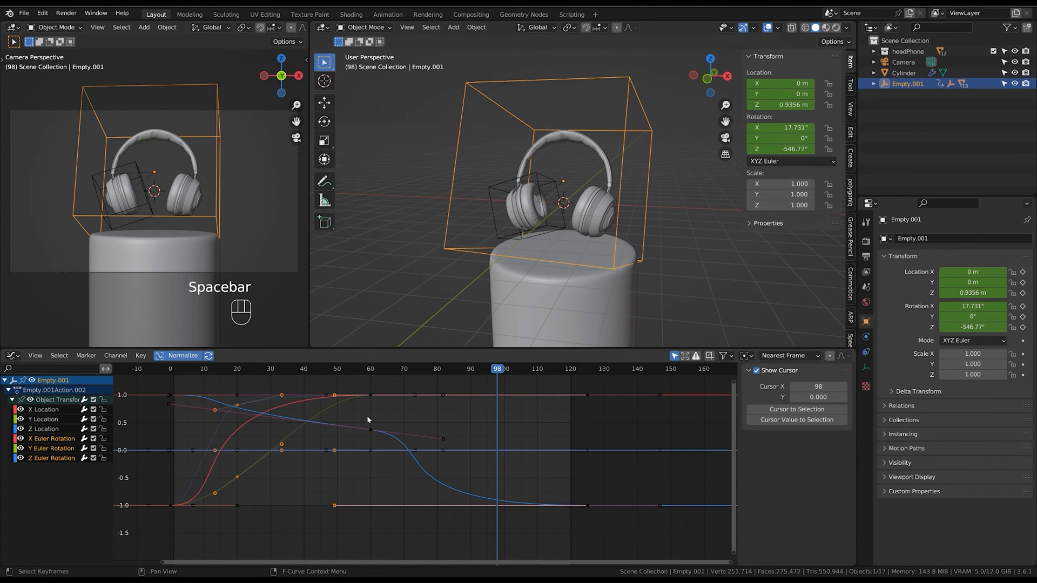
drag(502, 369, 411, 495)
key(space)
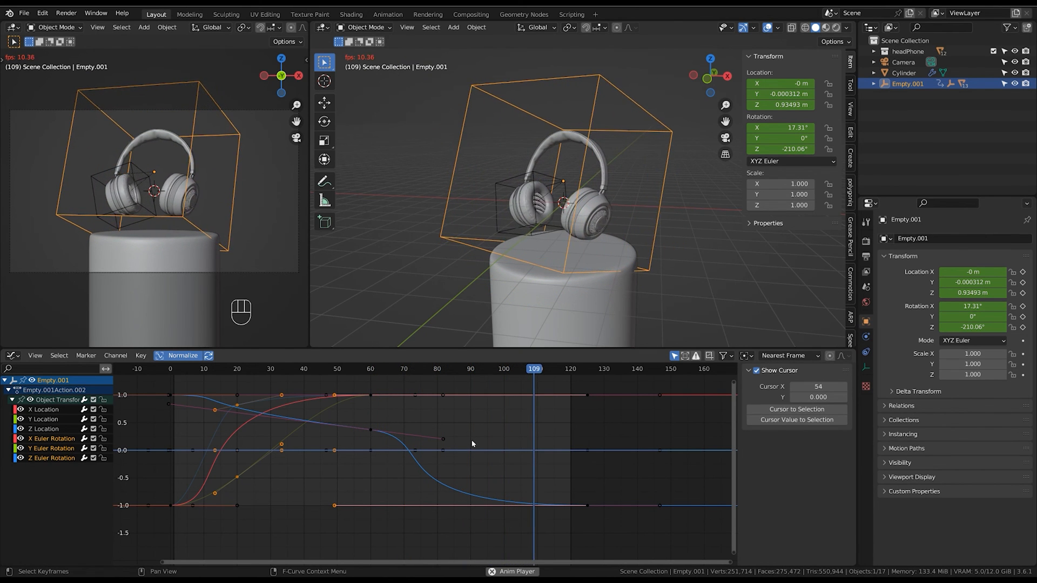
key(space)
drag(483, 370, 343, 409)
key(space)
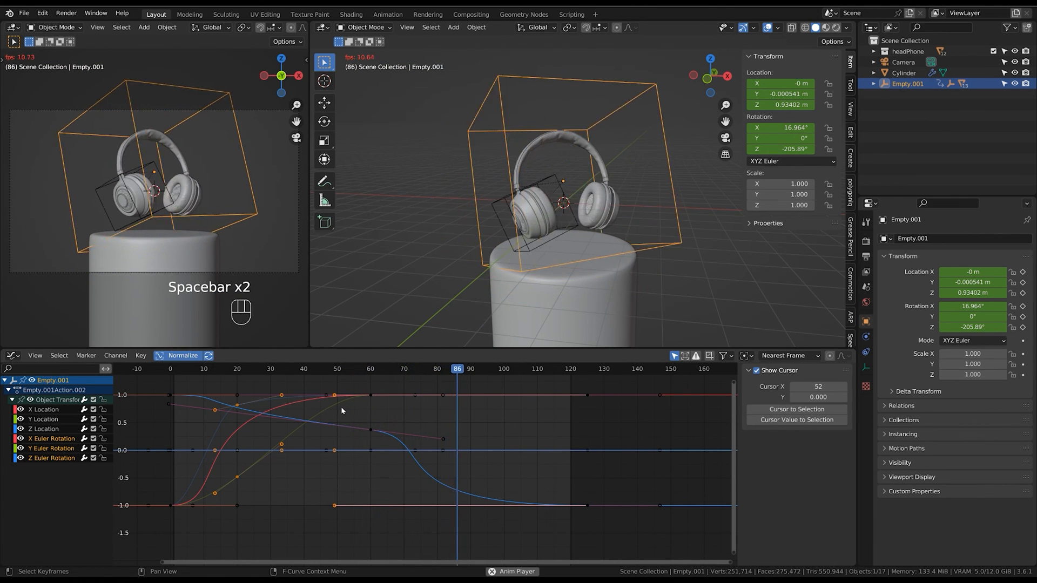
click(371, 148)
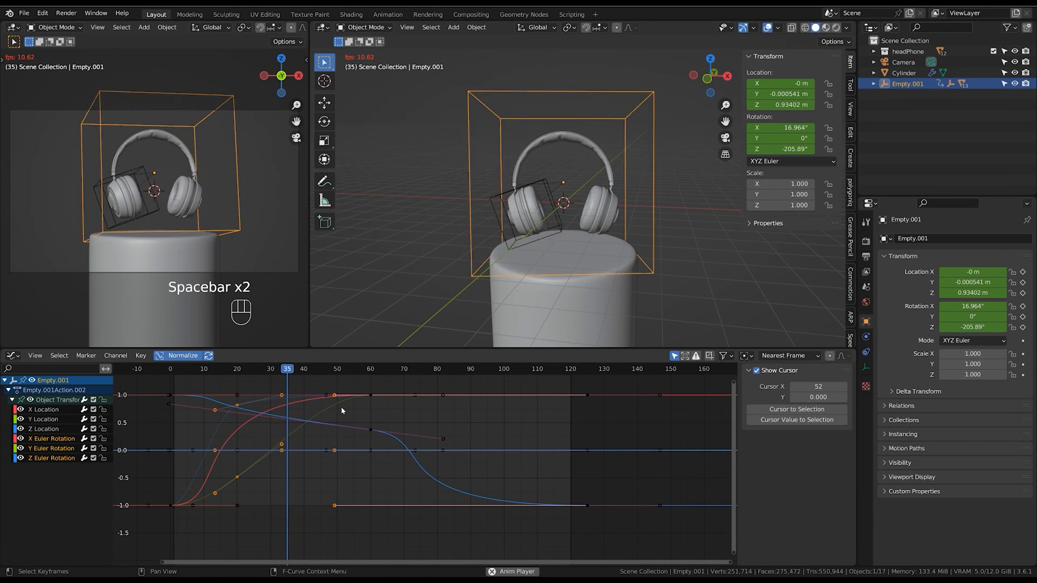
click(371, 149)
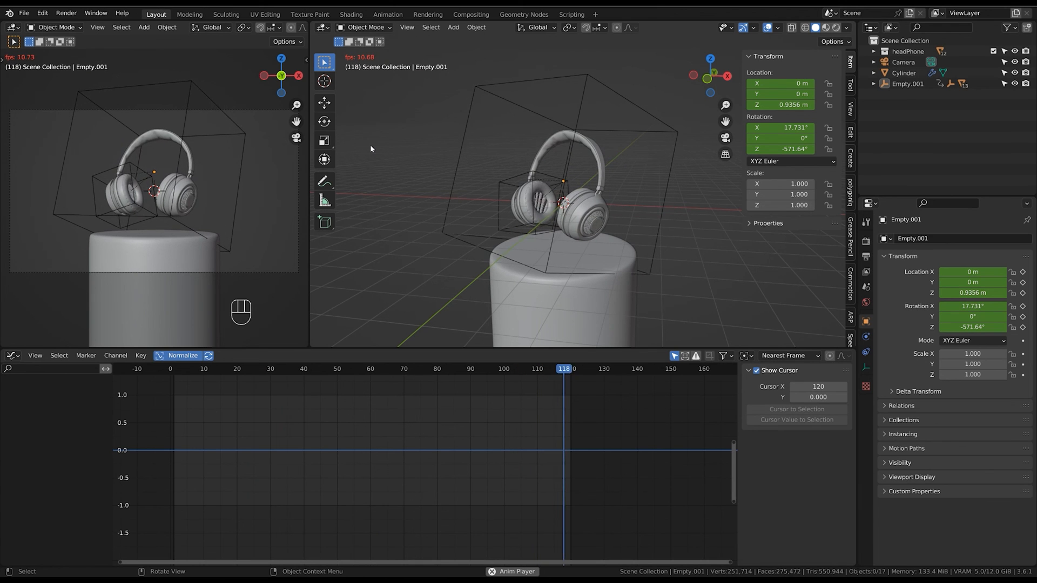